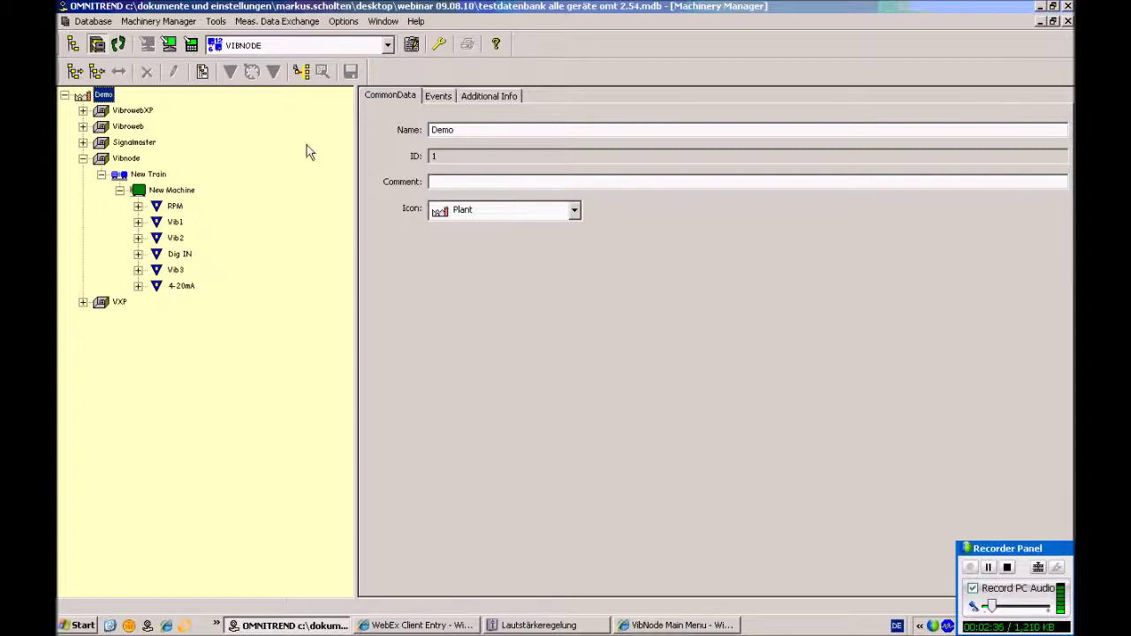
# Launch OMNITREND Web from Tools > Reports to reach Standard Reports for the Demo database
pyautogui.click(218, 22)
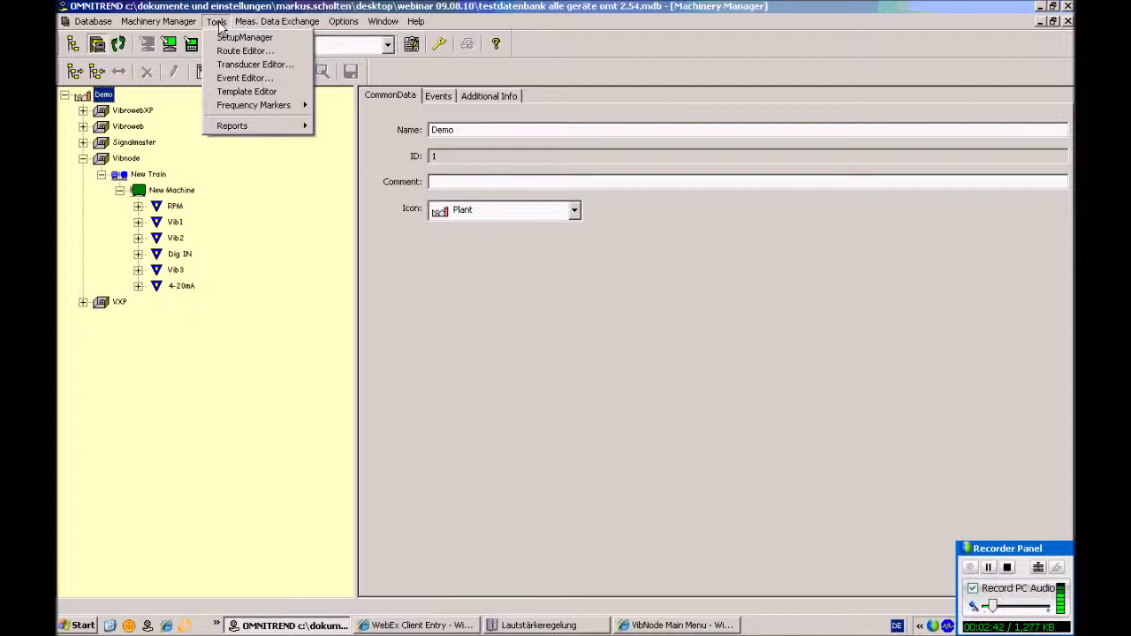
pyautogui.moveTo(272, 126)
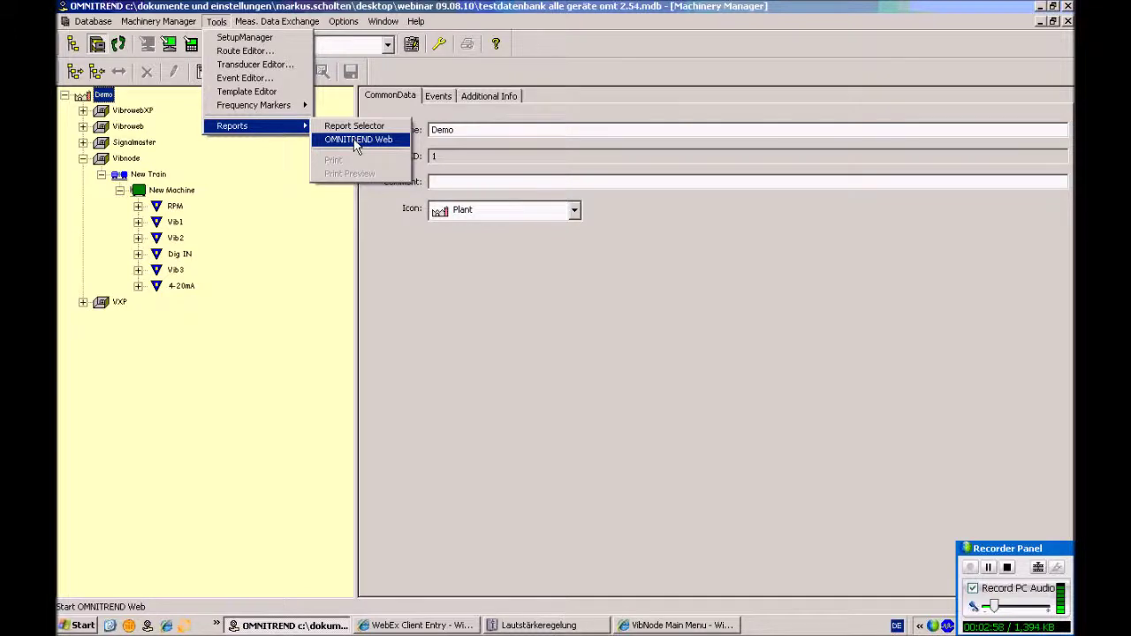
pyautogui.click(357, 141)
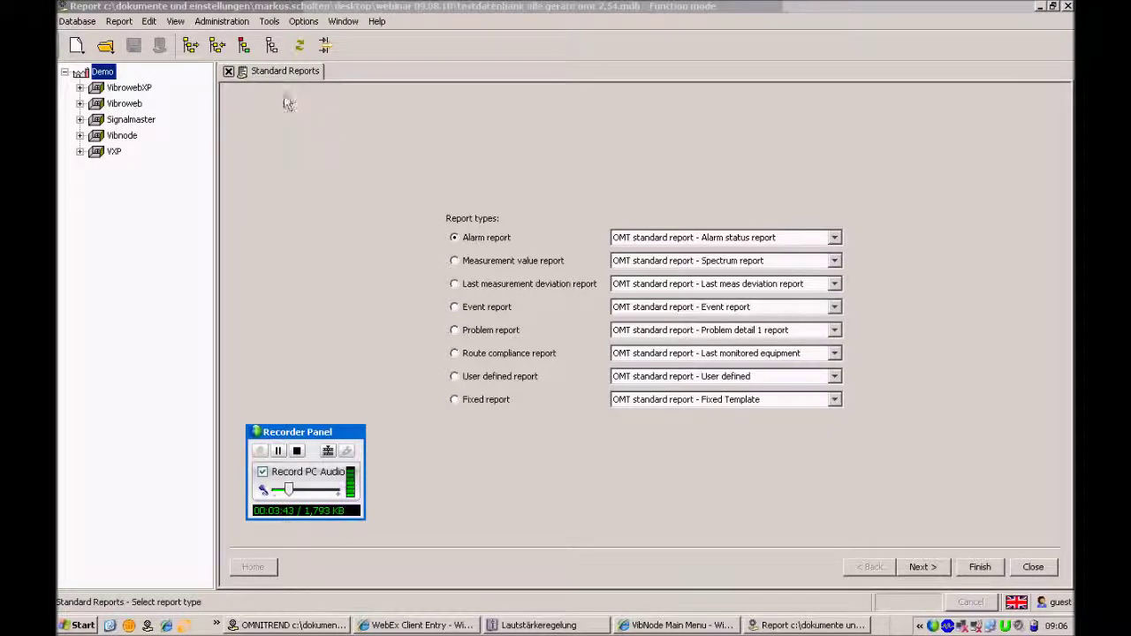
# Glance at the Administration menu, then minimise OMNITREND Web to return to Machinery Manager
pyautogui.click(220, 22)
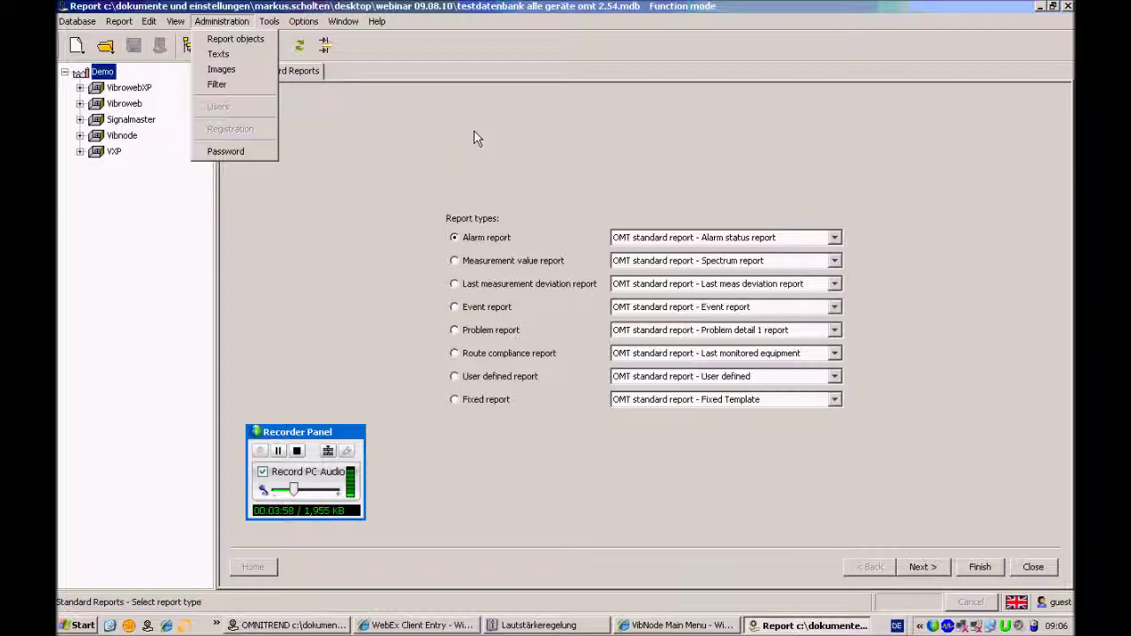
pyautogui.click(607, 139)
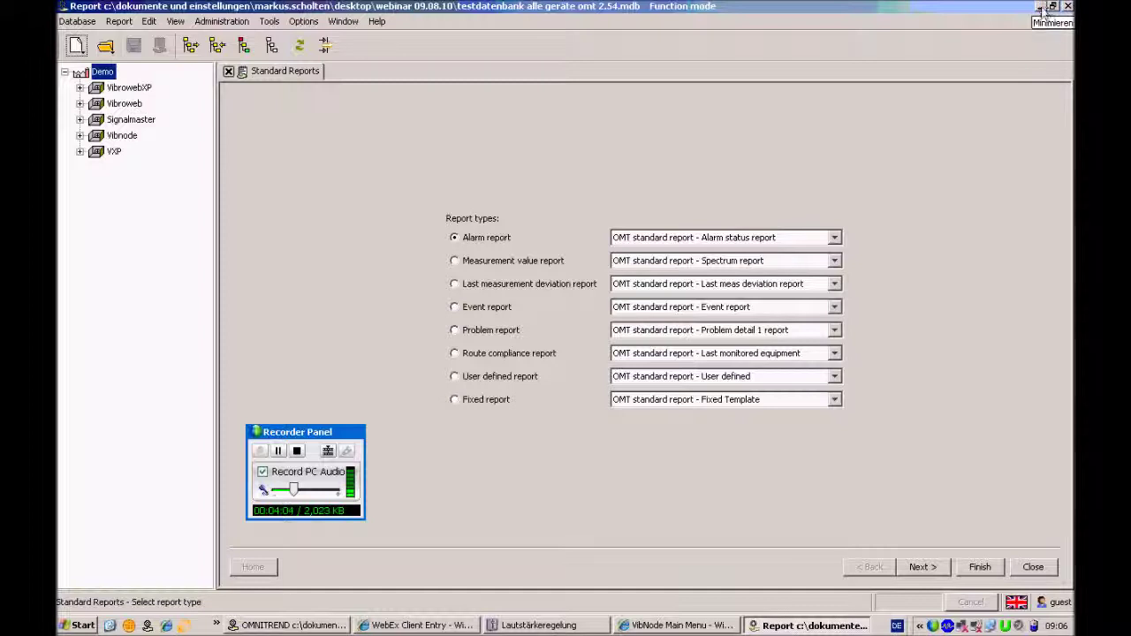
pyautogui.click(1068, 6)
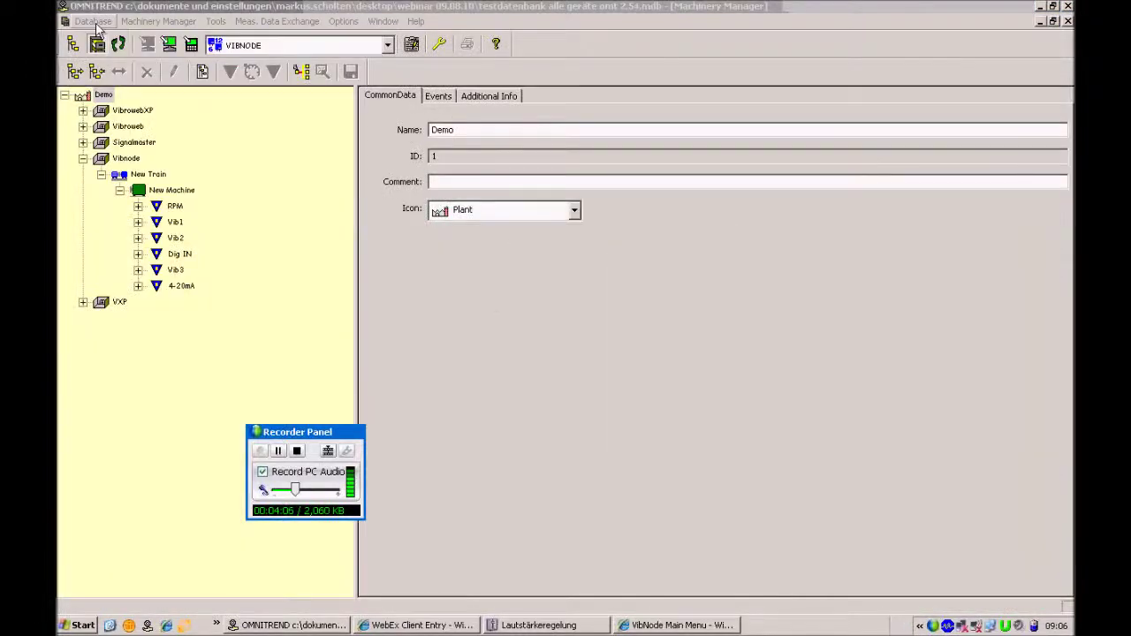
# Confirm the admin user's rights in Database > User Rights, then relaunch OMNITREND Web
pyautogui.click(97, 22)
pyautogui.moveTo(146, 119)
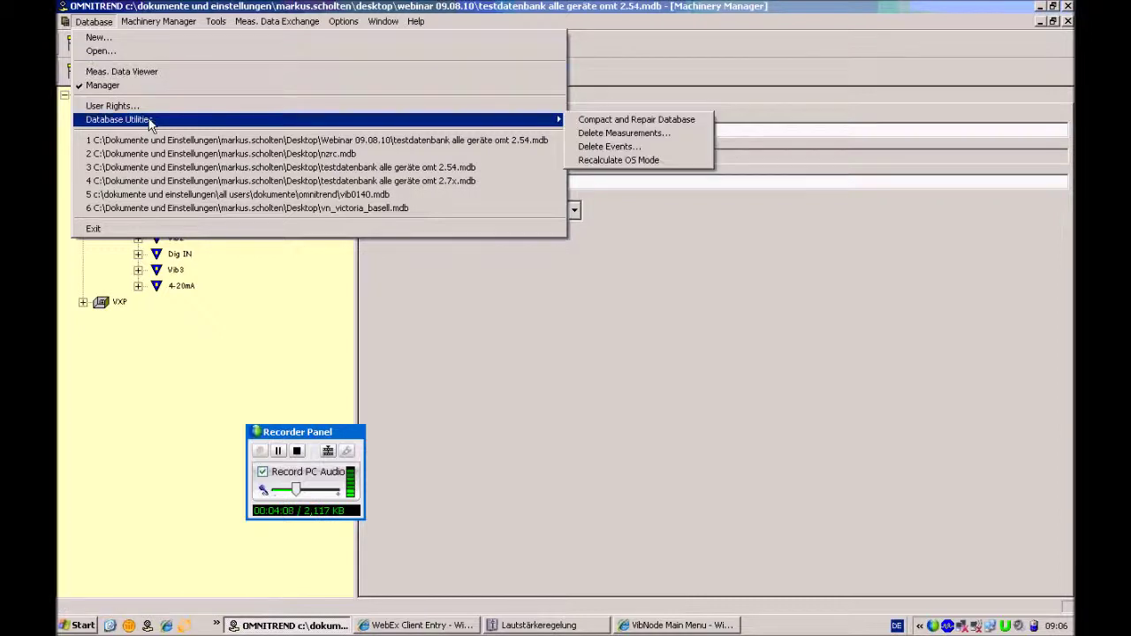
pyautogui.click(112, 106)
pyautogui.click(410, 317)
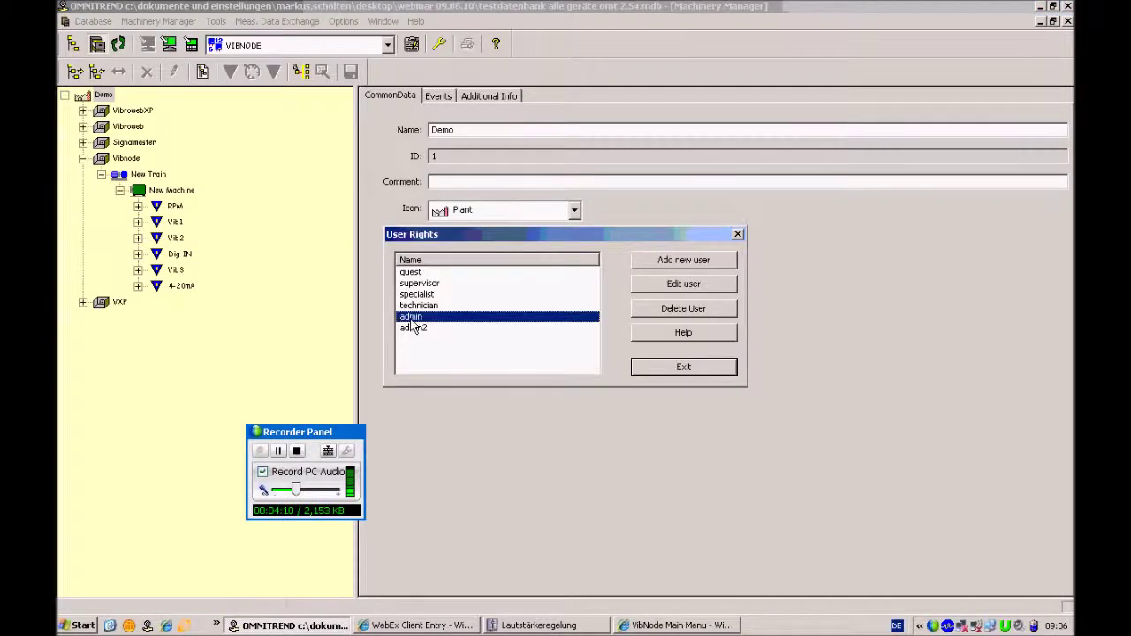
pyautogui.click(700, 288)
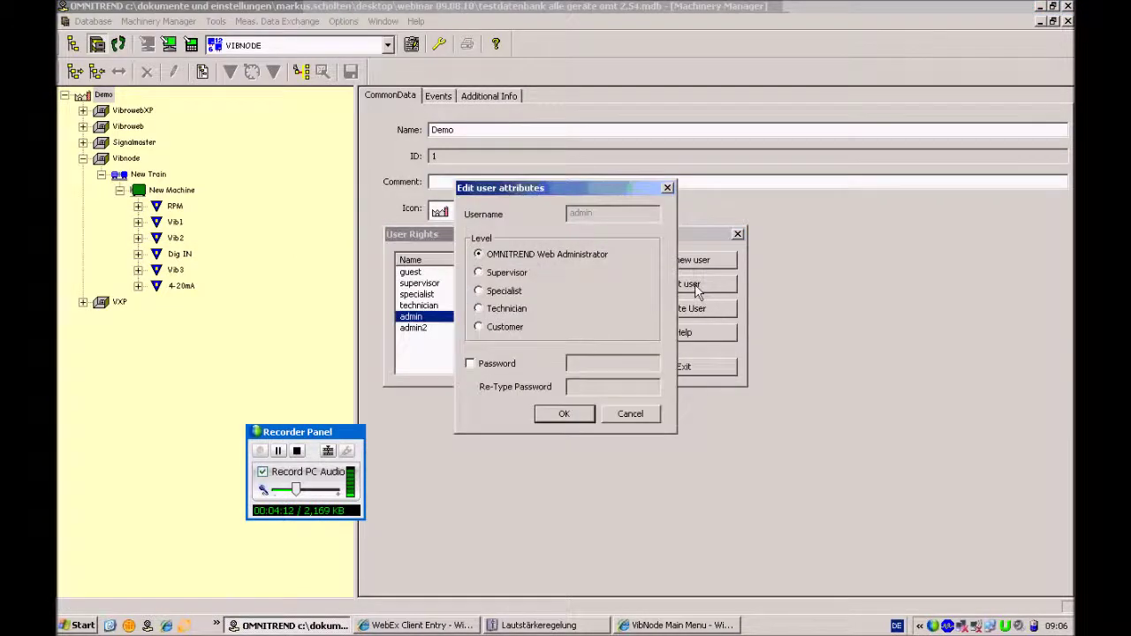
pyautogui.click(569, 412)
pyautogui.click(681, 368)
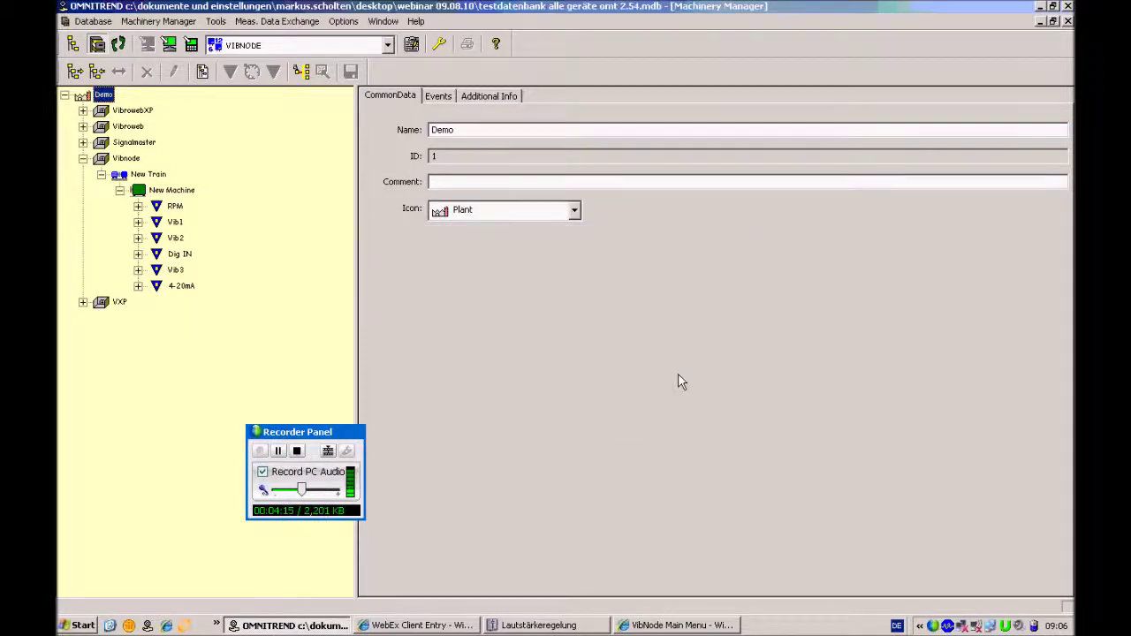
pyautogui.click(217, 22)
pyautogui.click(358, 144)
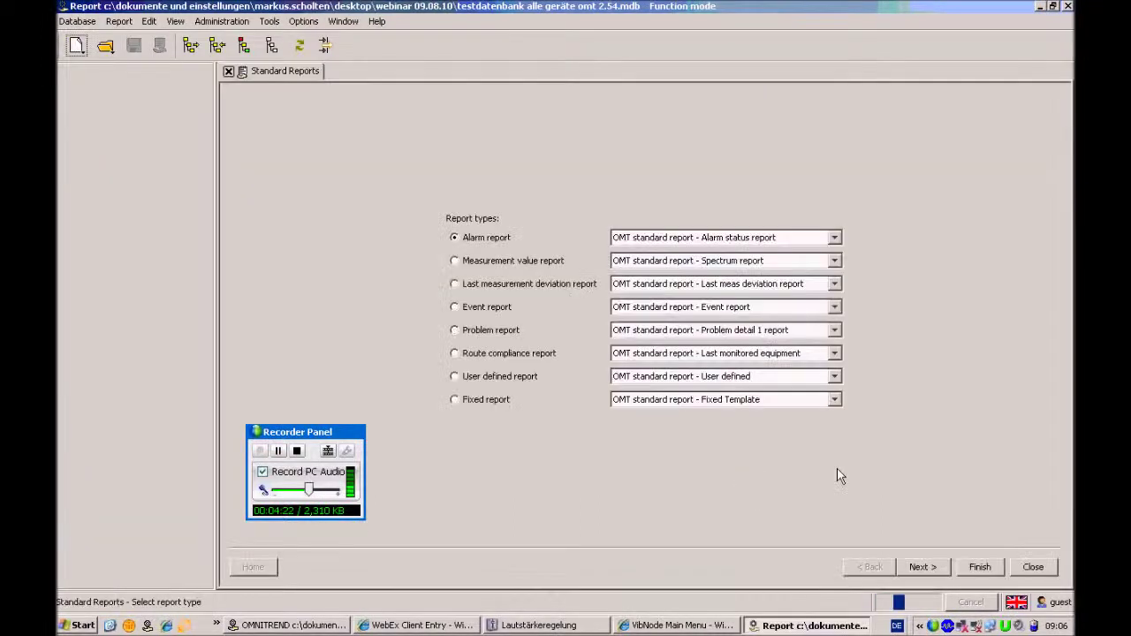
# Switch the OMNITREND Web user from guest to admin via the status-bar Switch User prompt
pyautogui.click(1059, 603)
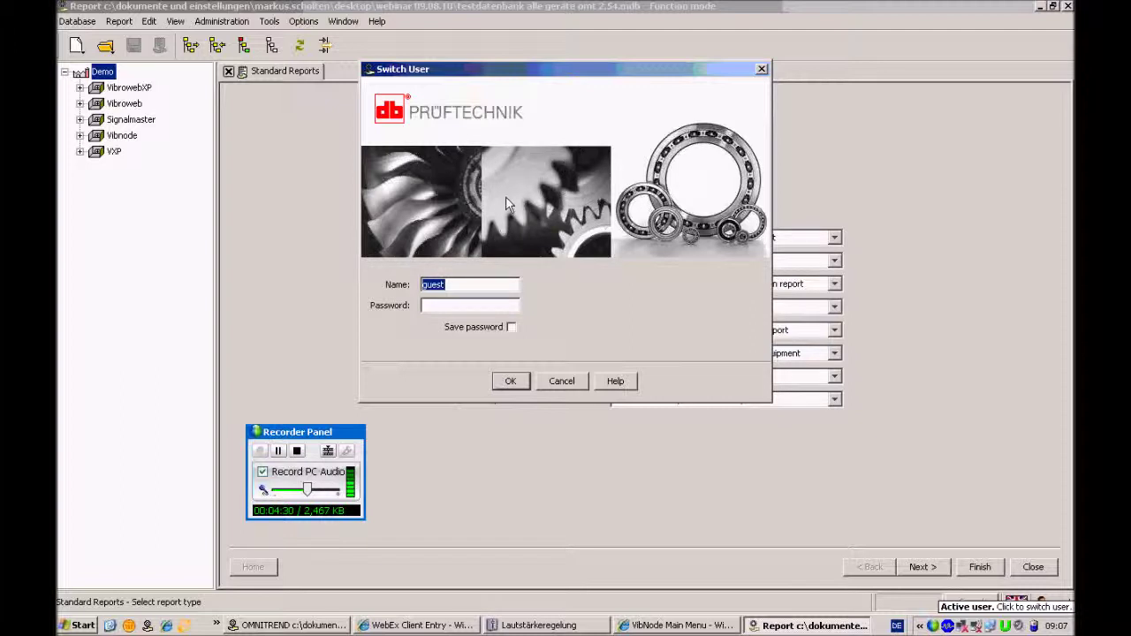
pyautogui.write('admin')
pyautogui.press('Return')
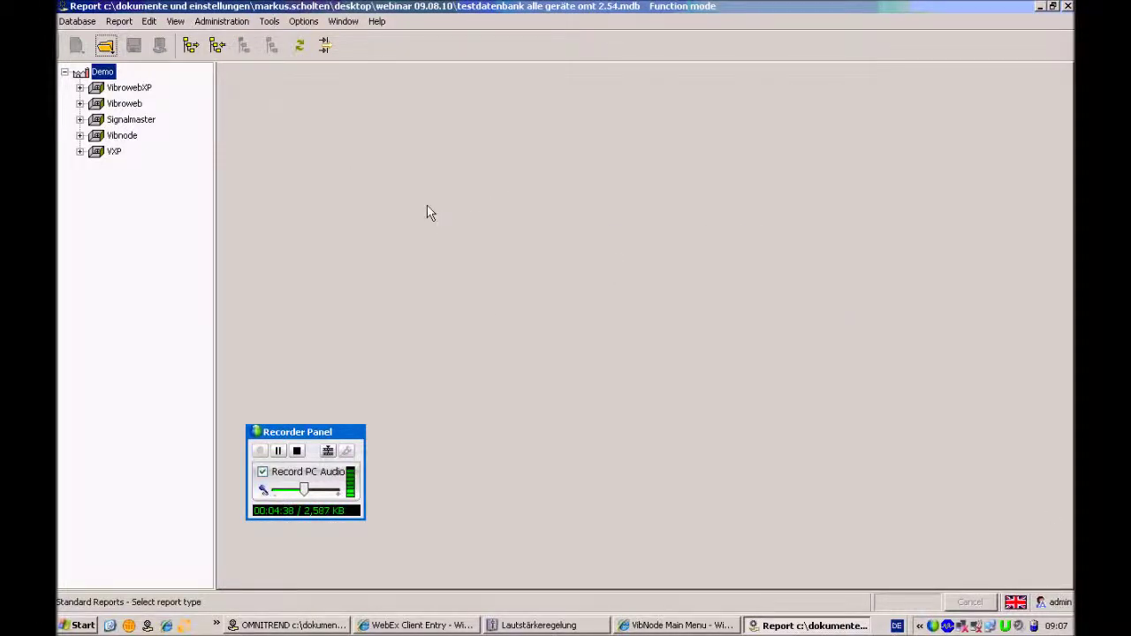
pyautogui.click(223, 22)
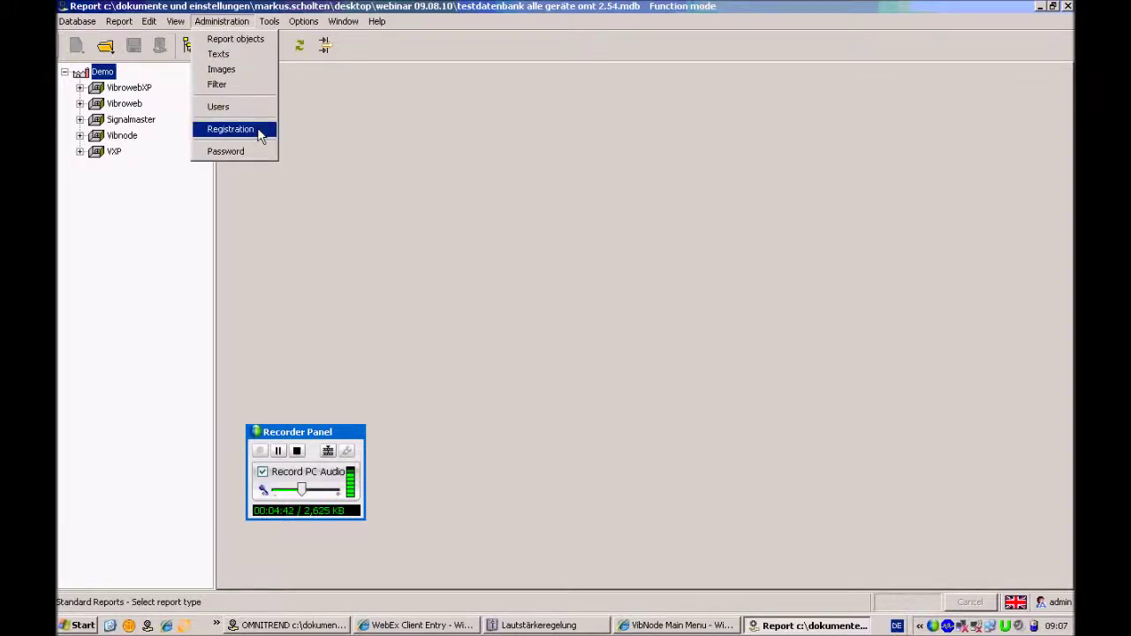
# Browse the Tools and Options menus, then open Administration > Registration
pyautogui.click(358, 143)
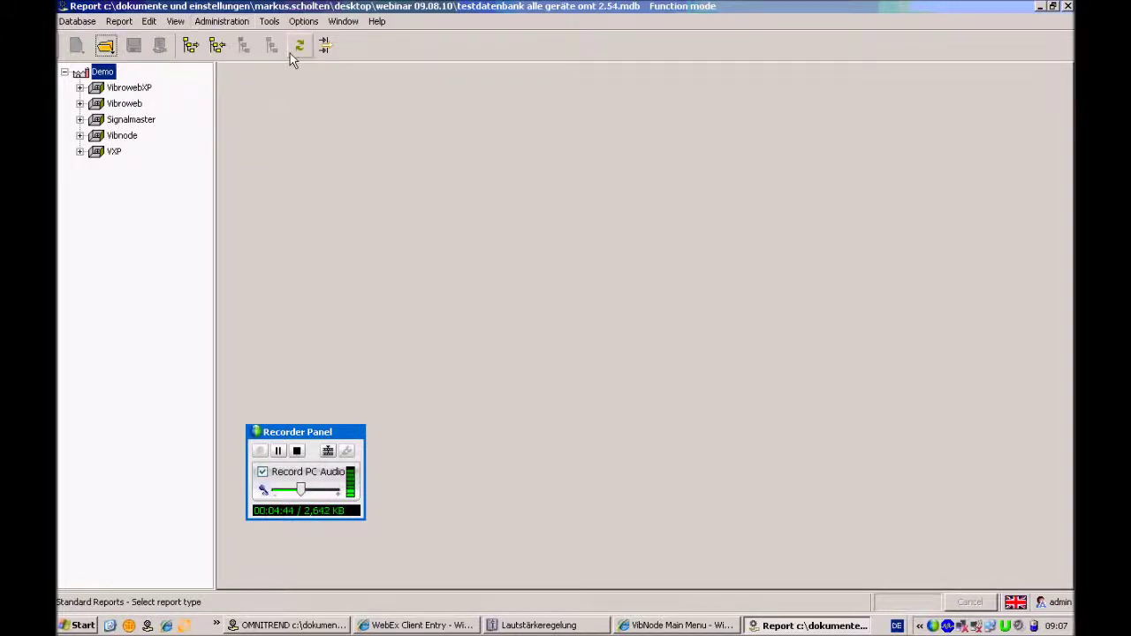
pyautogui.click(270, 23)
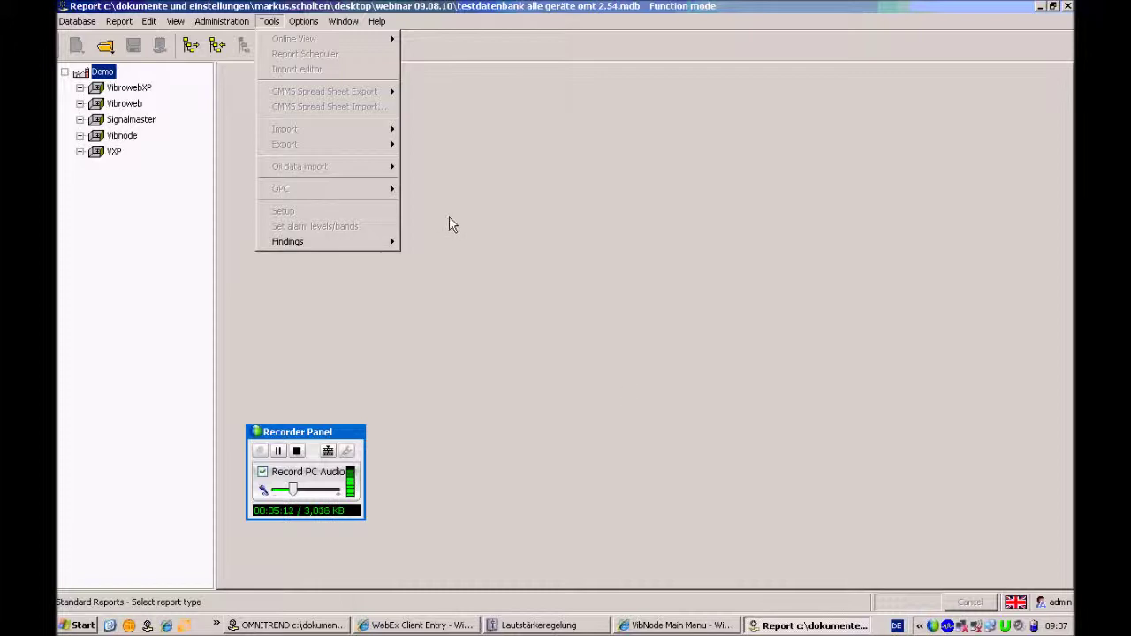
pyautogui.press('Right')
pyautogui.click(221, 21)
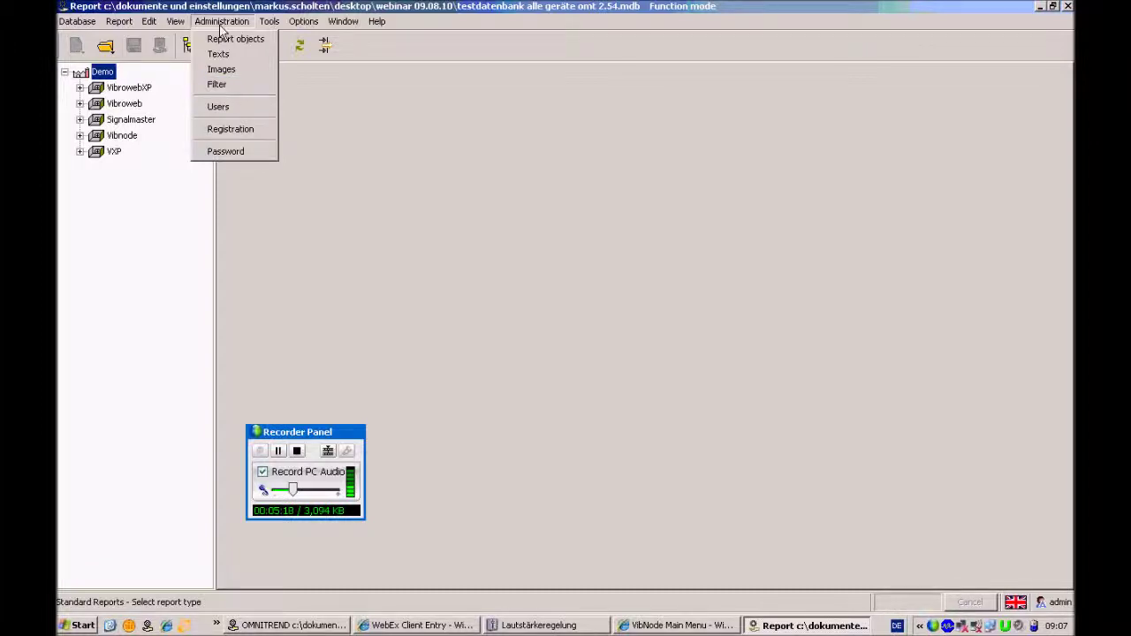
pyautogui.click(269, 131)
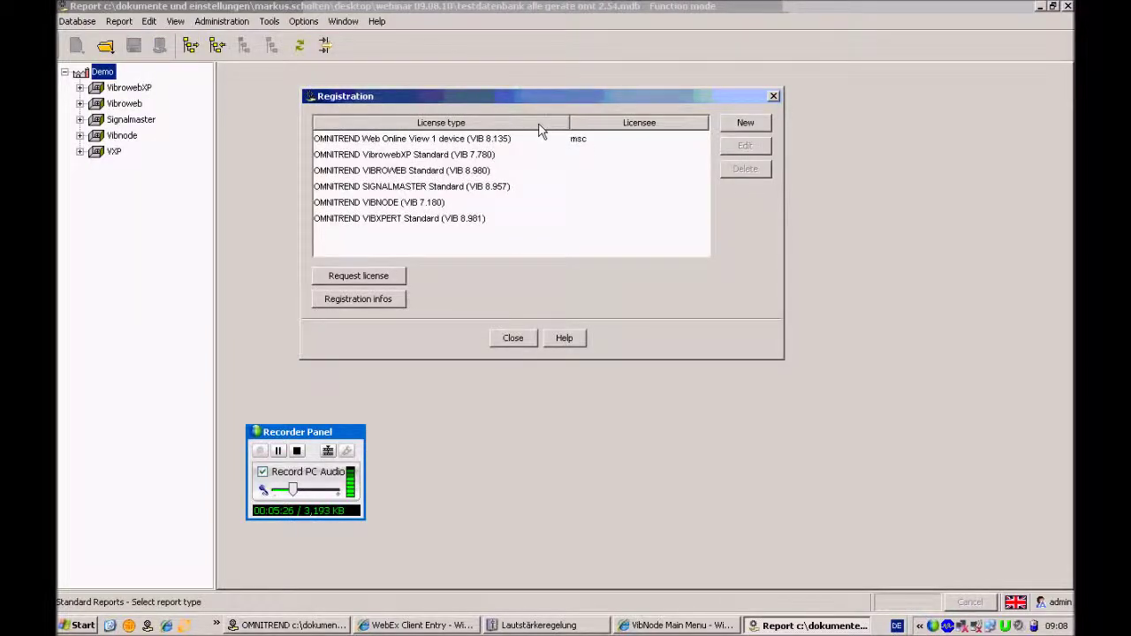
# Select the Web Online View 1 device license row and start a license request
pyautogui.click(426, 144)
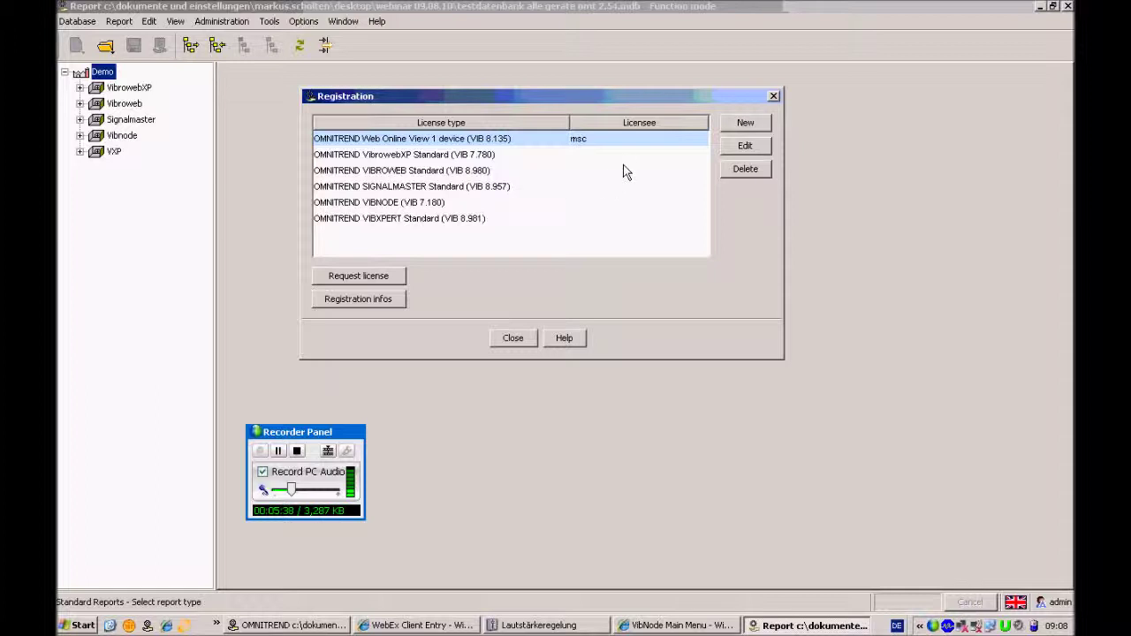
pyautogui.click(366, 277)
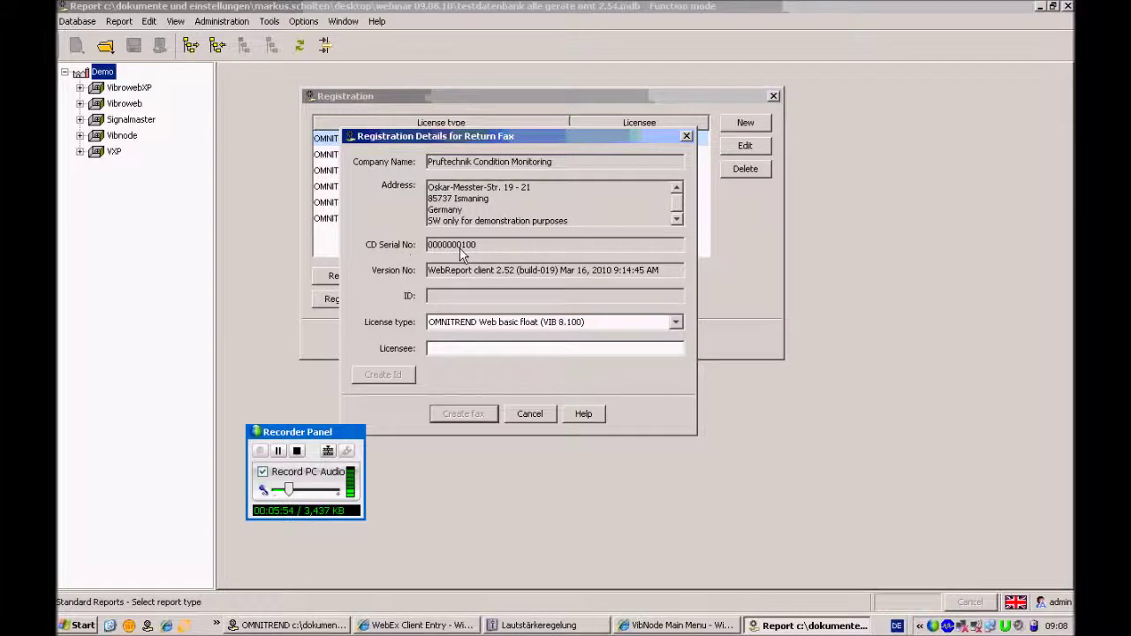
# Request a Web Online View 1 device license for the licensee's name, generate its ID, and create the fax
pyautogui.click(677, 325)
pyautogui.moveTo(680, 353); pyautogui.dragTo(679, 376)
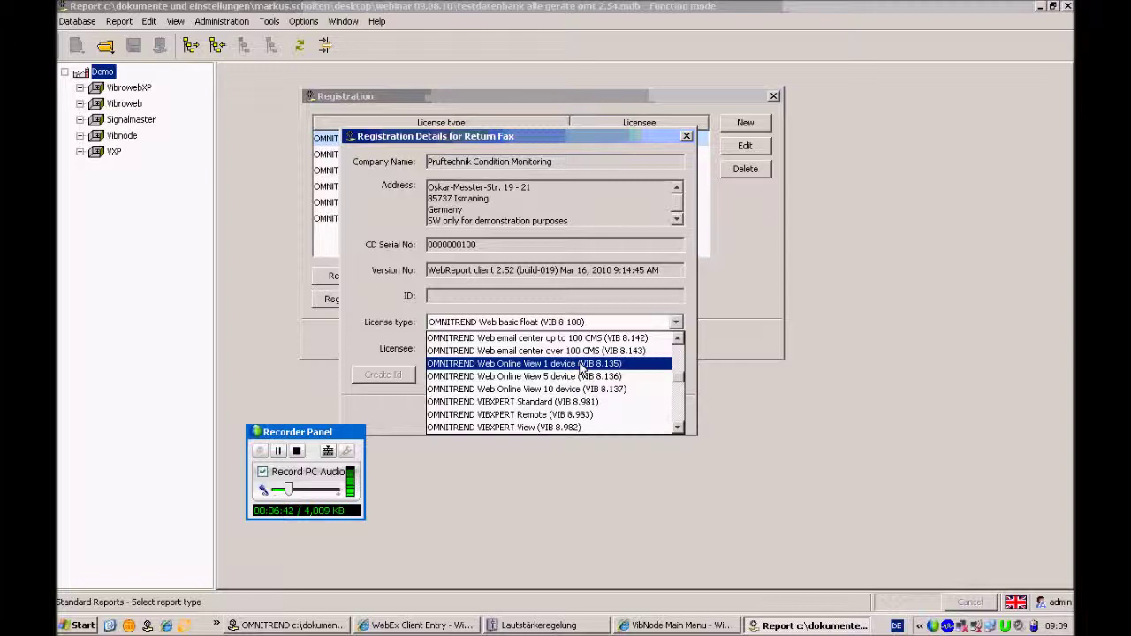
pyautogui.click(595, 366)
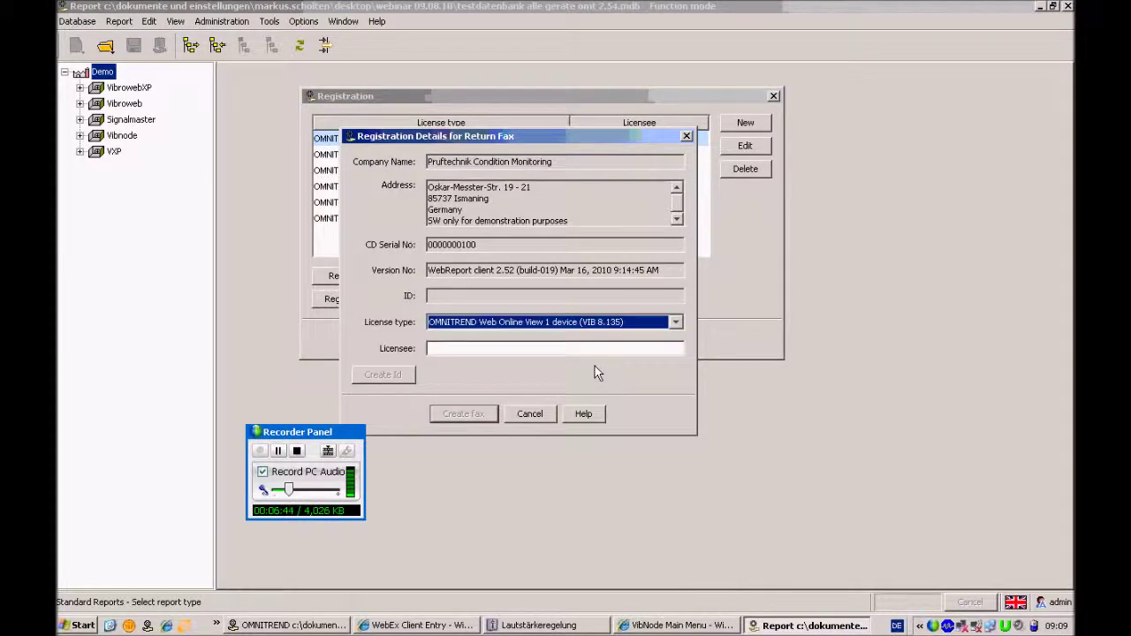
pyautogui.click(500, 348)
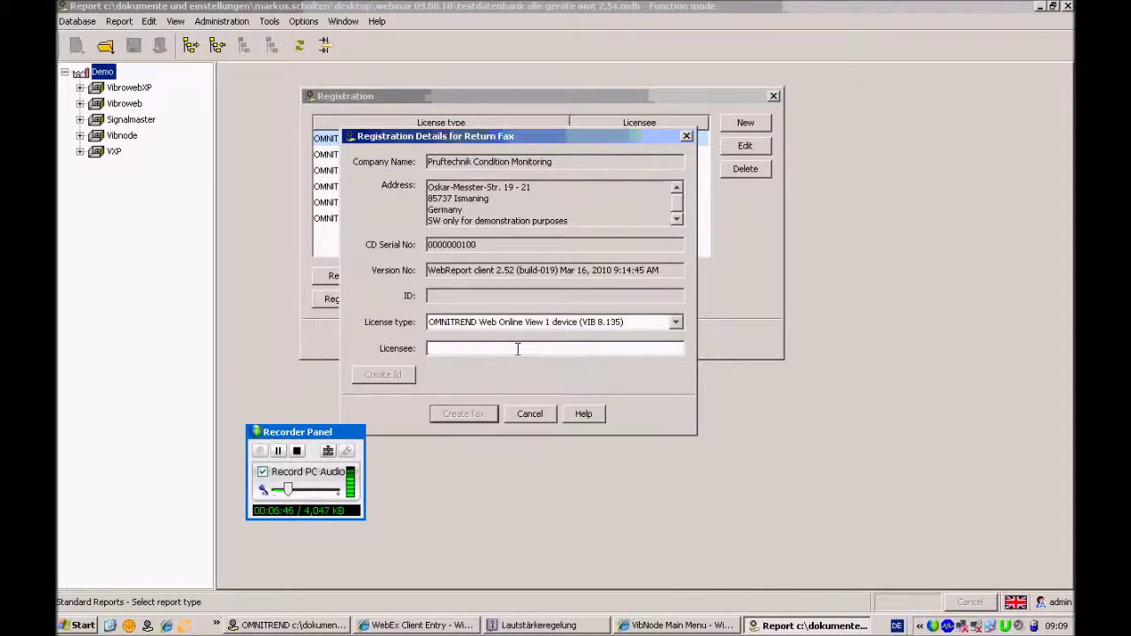
pyautogui.write('markus')
pyautogui.click(384, 380)
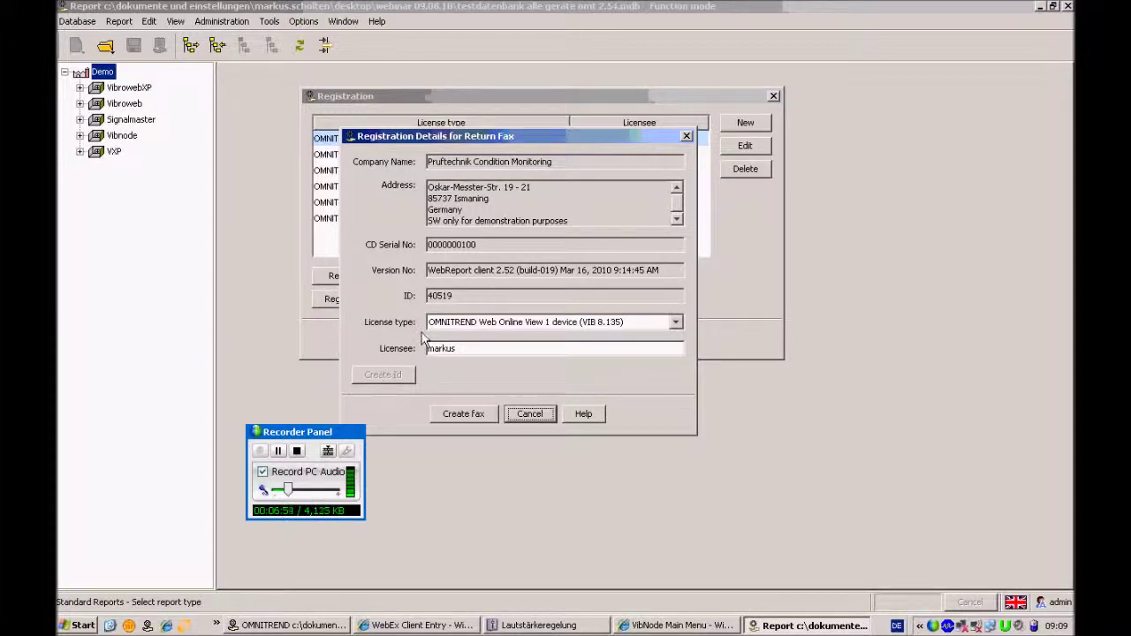
pyautogui.click(467, 415)
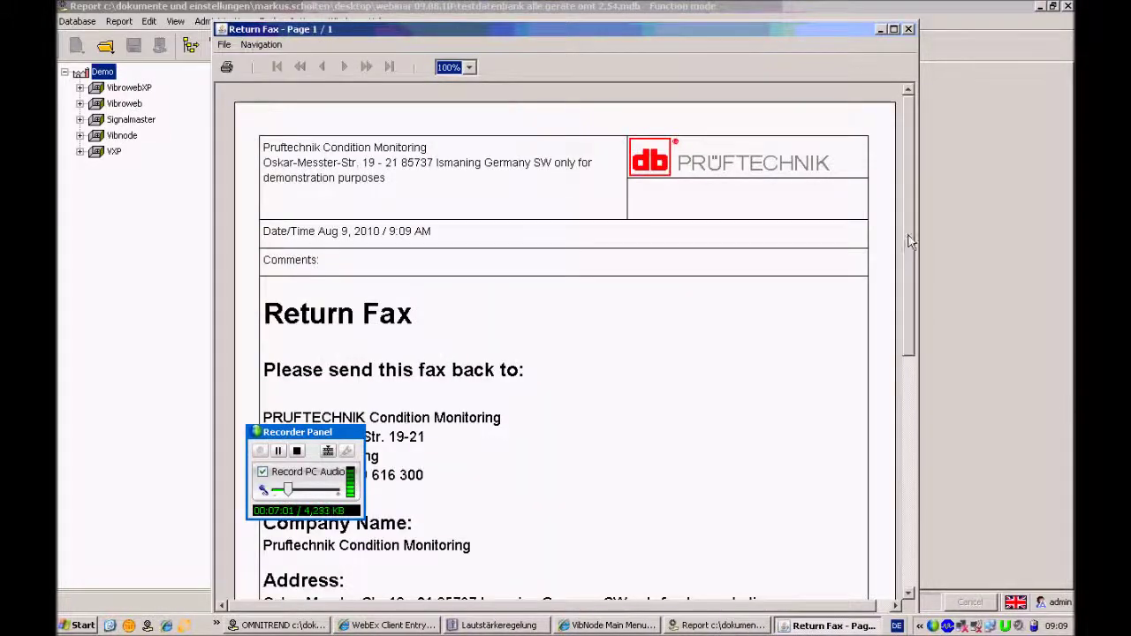
pyautogui.moveTo(909, 235); pyautogui.dragTo(919, 331)
pyautogui.click(263, 437)
pyautogui.moveTo(263, 437); pyautogui.dragTo(96, 446)
pyautogui.moveTo(910, 345); pyautogui.dragTo(924, 457)
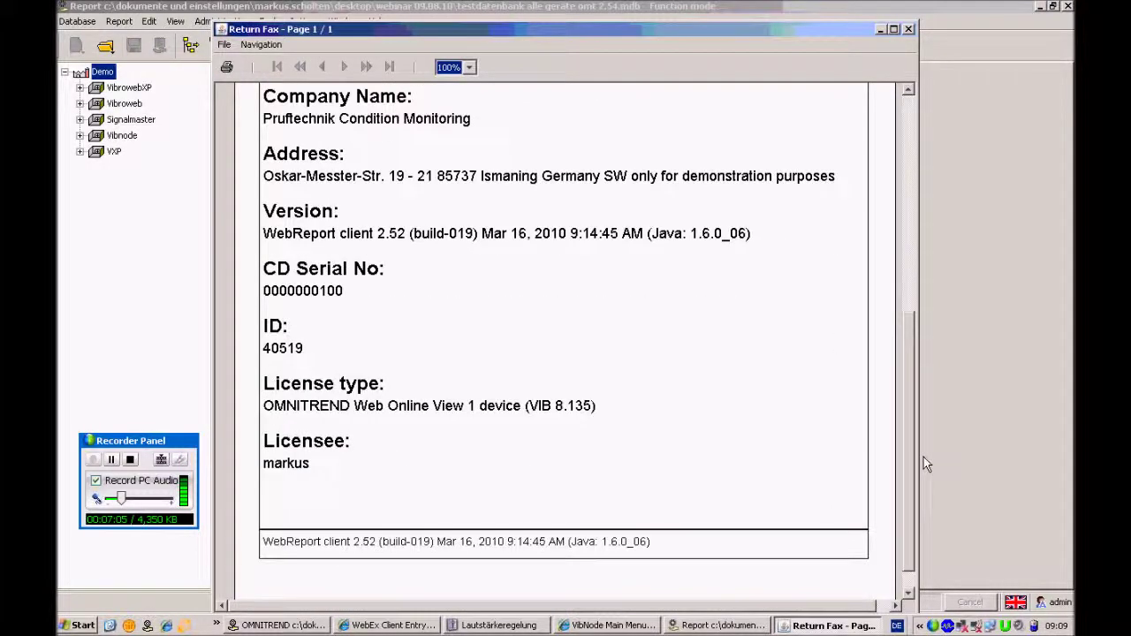
pyautogui.moveTo(925, 446); pyautogui.dragTo(922, 205)
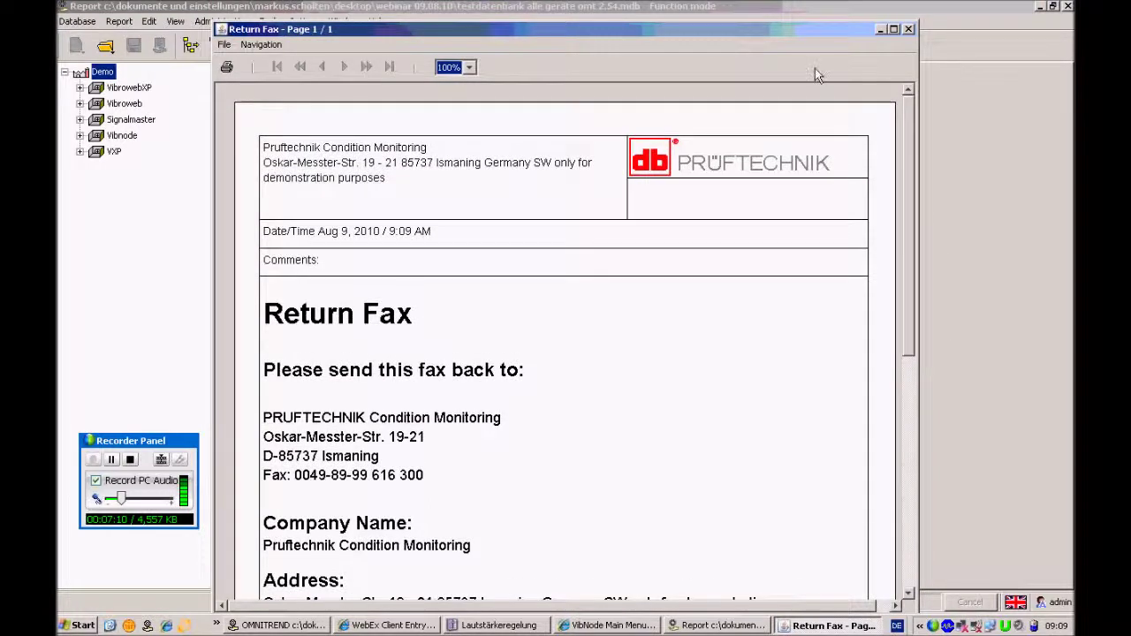
pyautogui.click(908, 29)
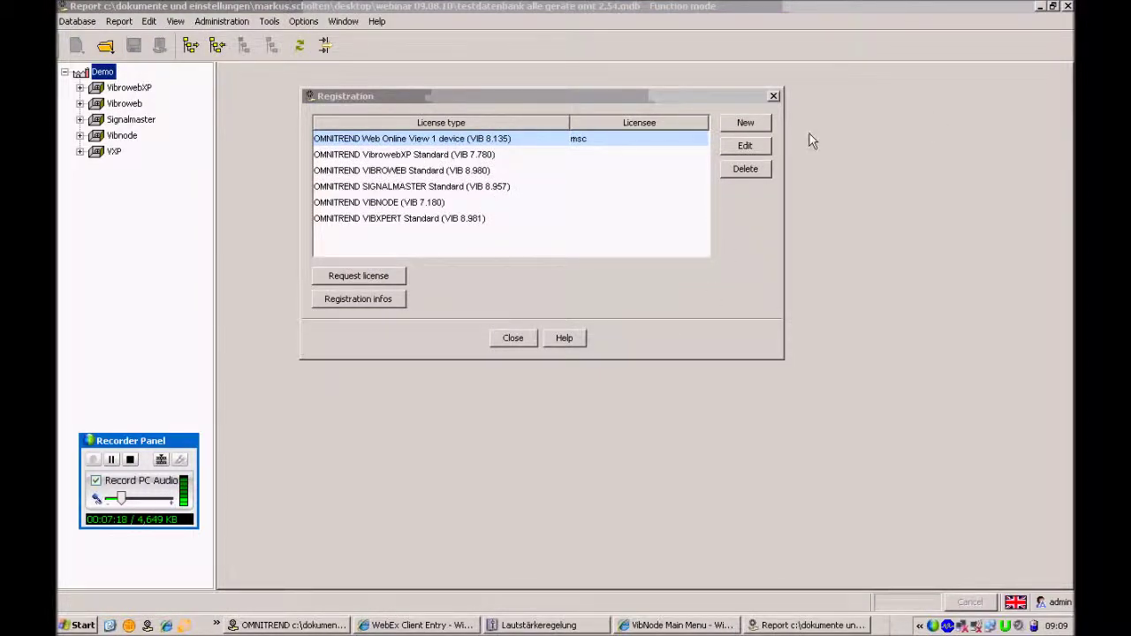
# Fill a new license entry with a licensee name, a license key and the Online View 1 device type
pyautogui.click(747, 123)
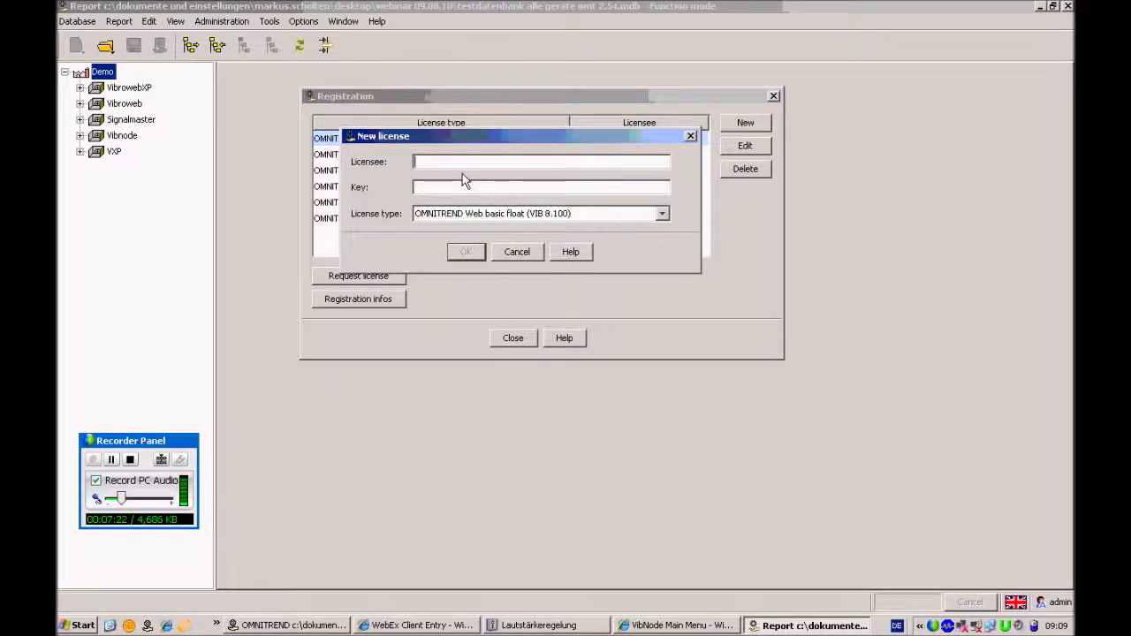
pyautogui.write('markus')
pyautogui.click(488, 186)
pyautogui.write('FSFSFSS')
pyautogui.click(663, 214)
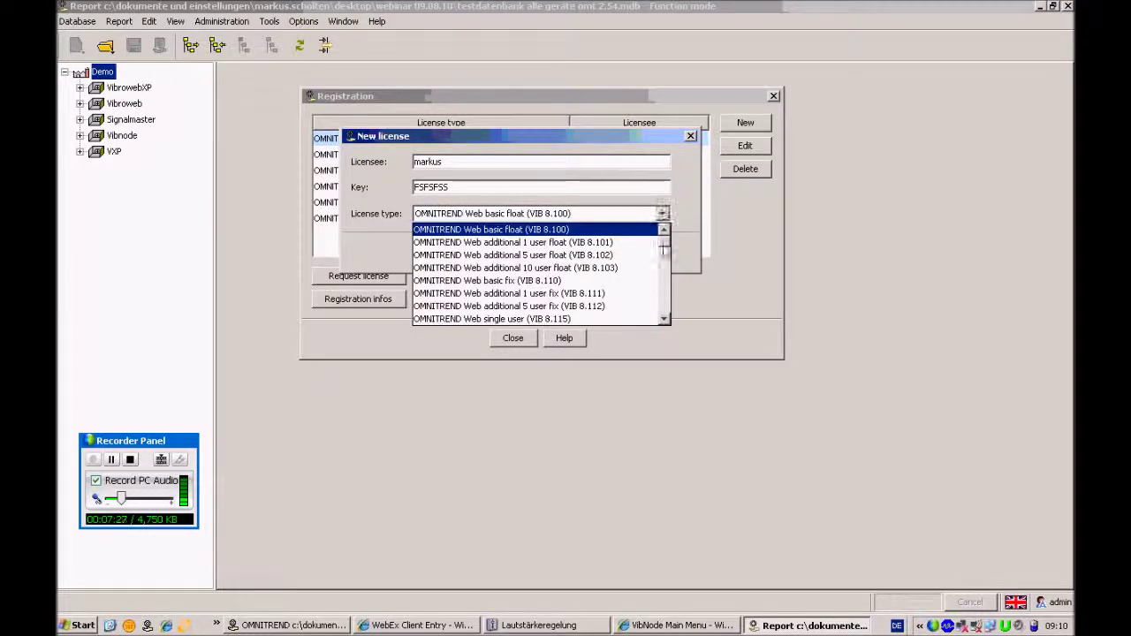
pyautogui.moveTo(663, 235); pyautogui.dragTo(667, 284)
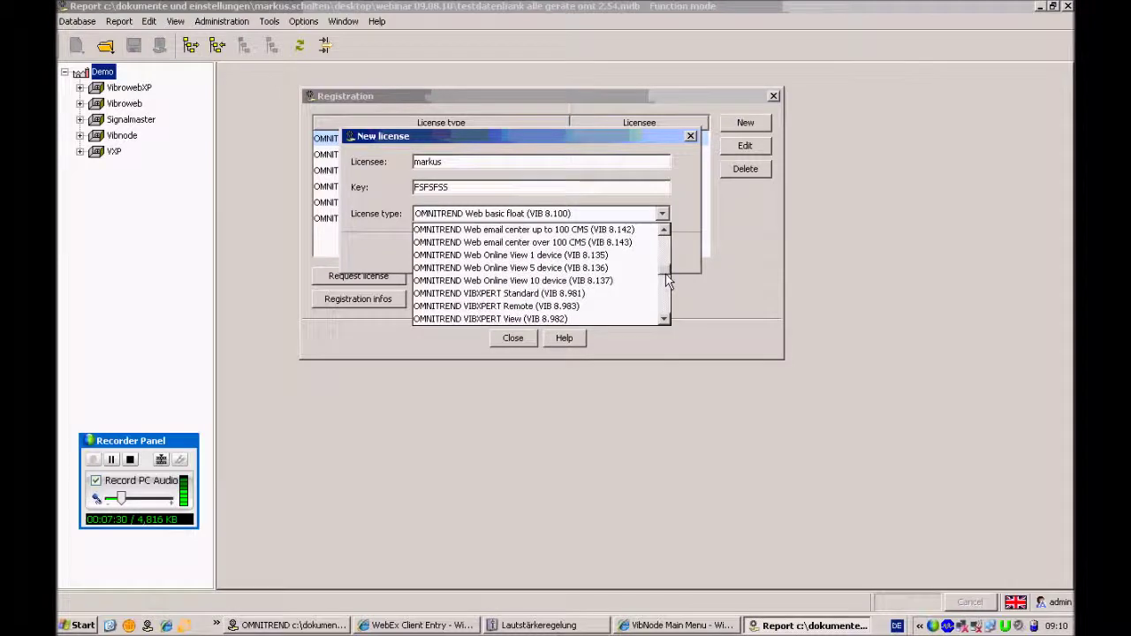
pyautogui.click(636, 255)
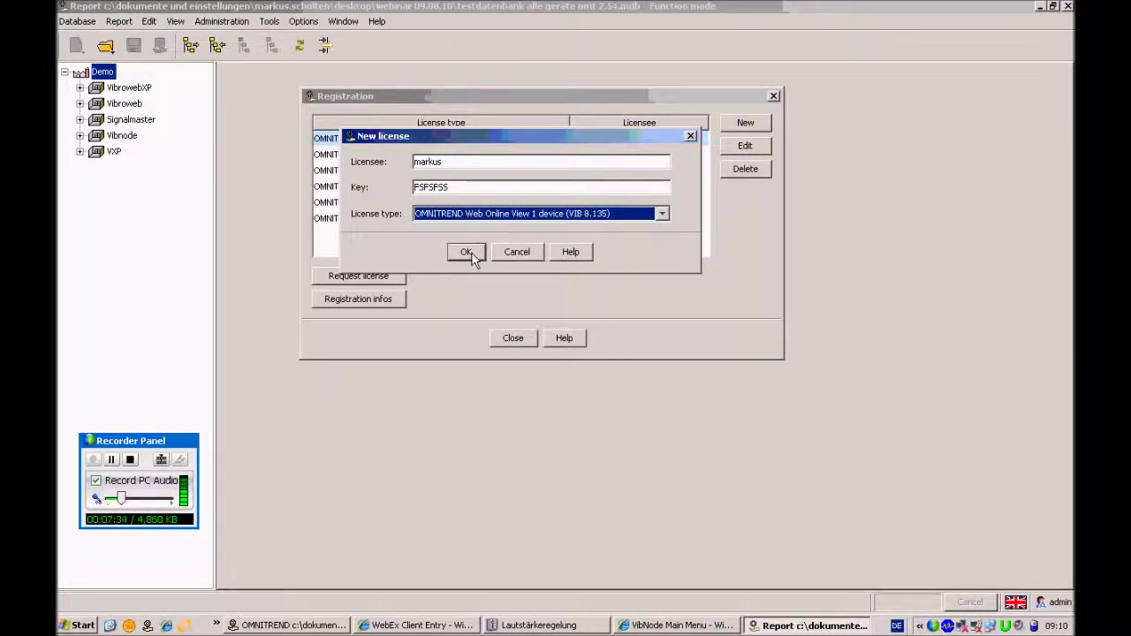
# Cancel the new license and open the existing Online View 1 device license, selecting VN3_keller
pyautogui.doubleClick(435, 188)
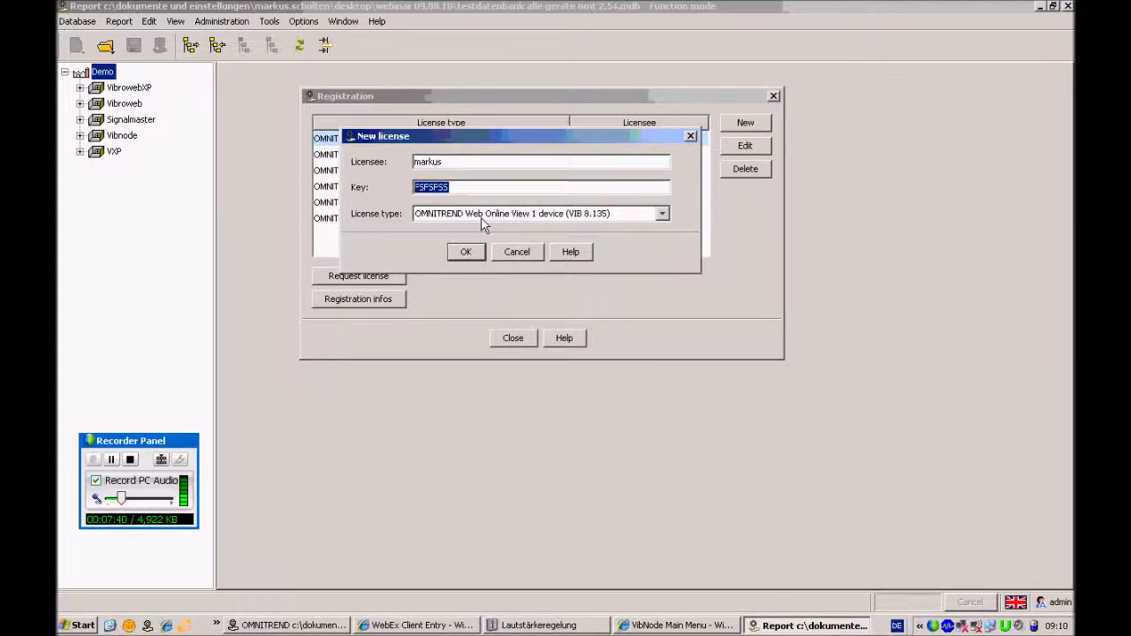
pyautogui.click(517, 253)
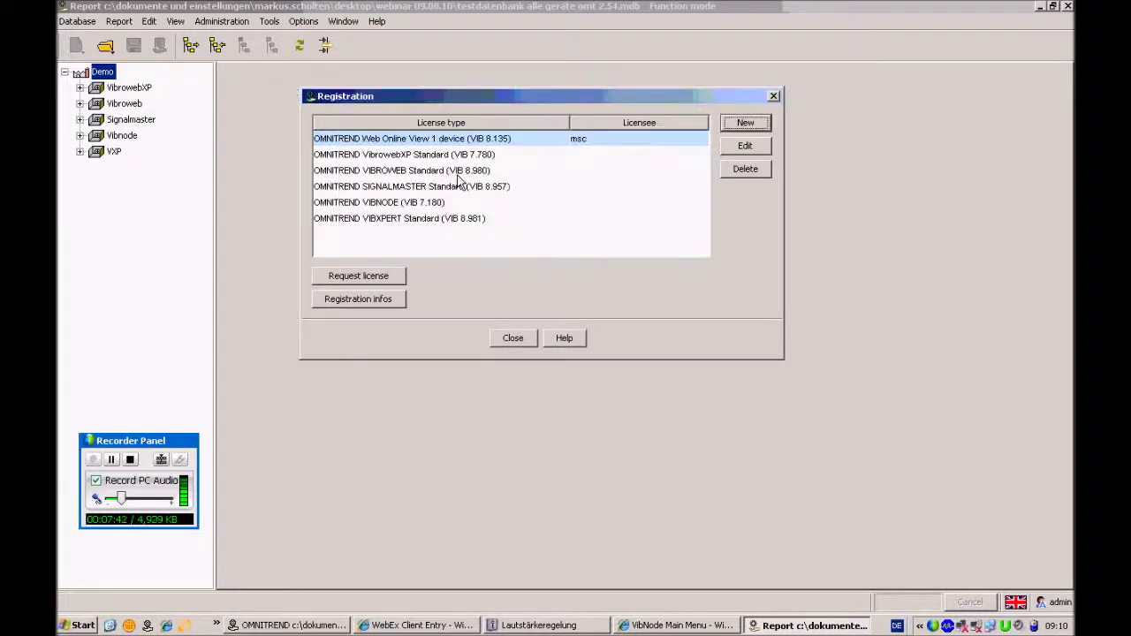
pyautogui.doubleClick(467, 144)
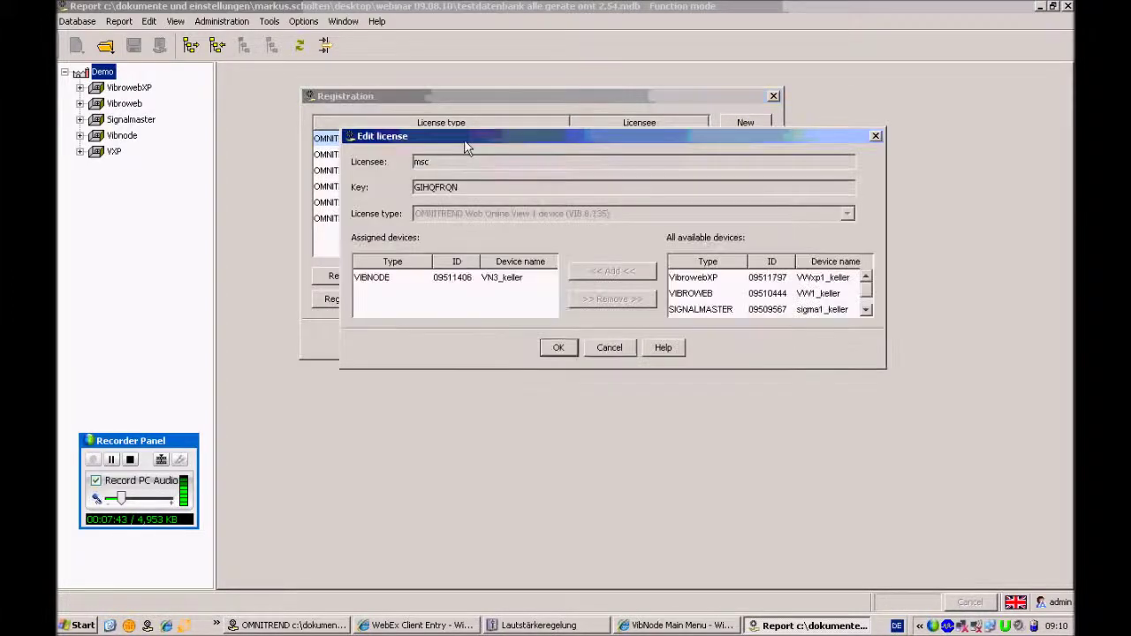
pyautogui.click(479, 280)
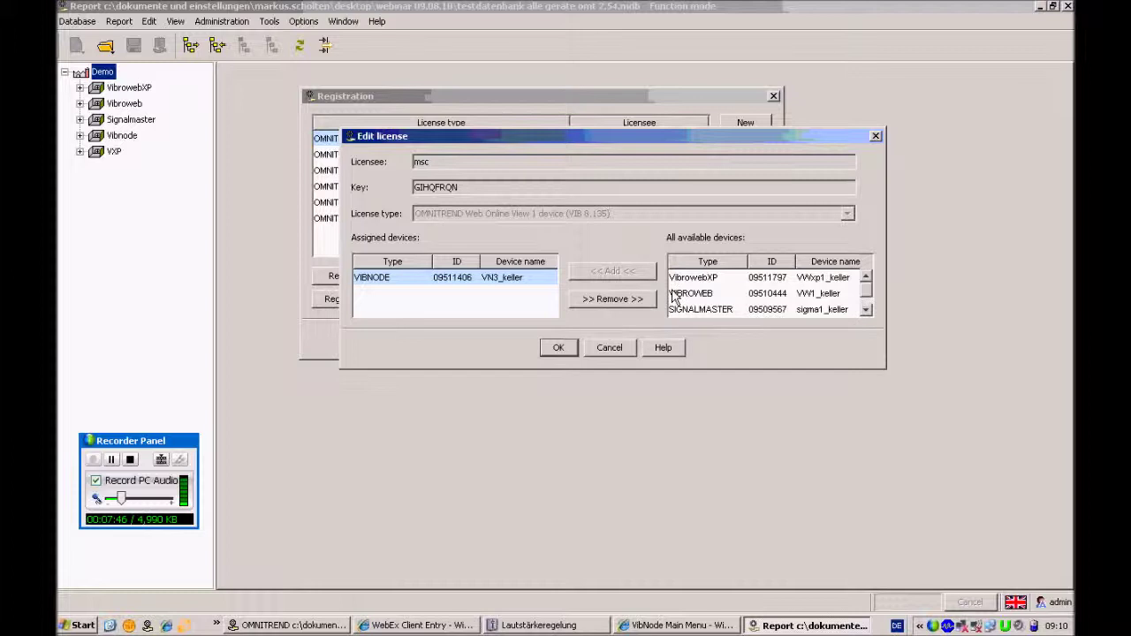
# Browse the available devices (VibrowebXP, VIBROWEB) and select the assigned VN3_keller device
pyautogui.click(712, 294)
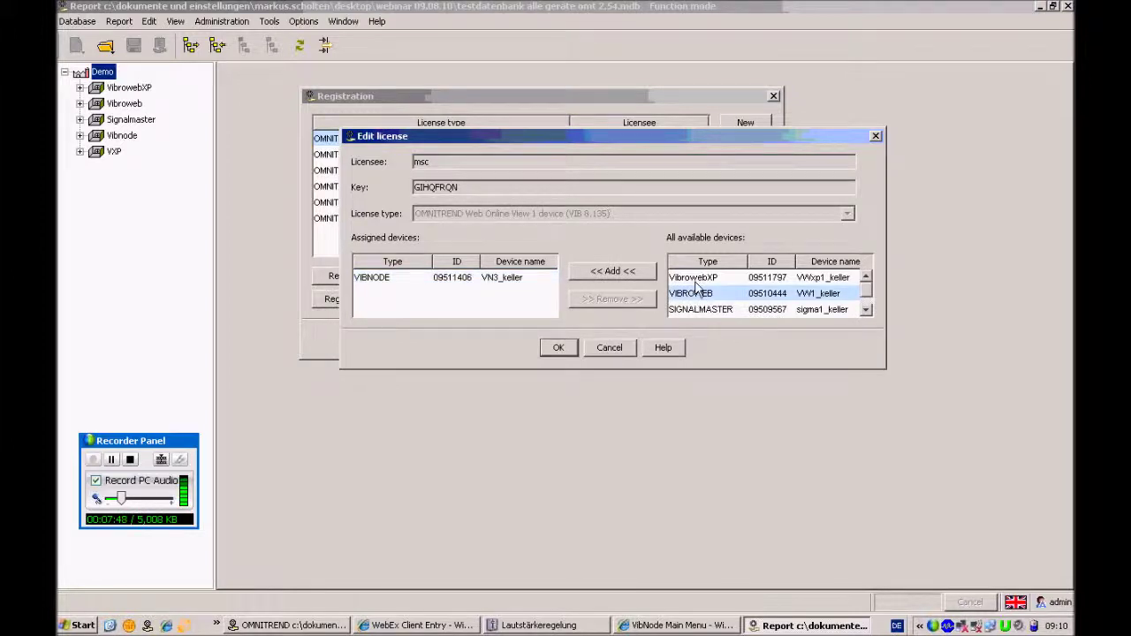
pyautogui.click(706, 313)
pyautogui.click(705, 281)
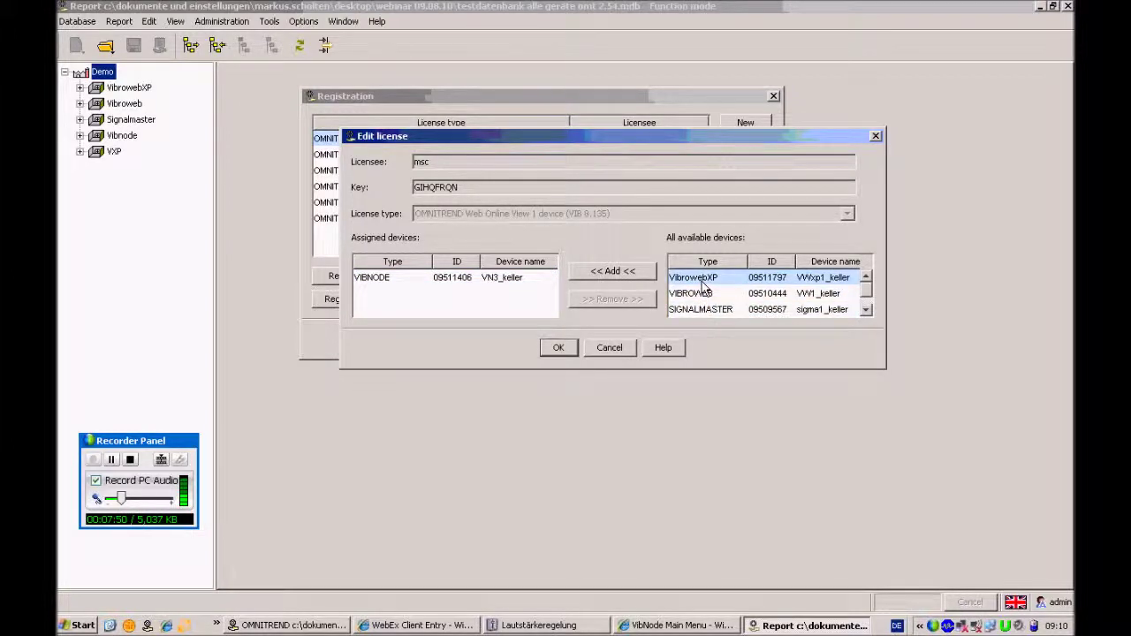
pyautogui.click(703, 301)
pyautogui.click(707, 311)
pyautogui.click(694, 278)
pyautogui.click(394, 279)
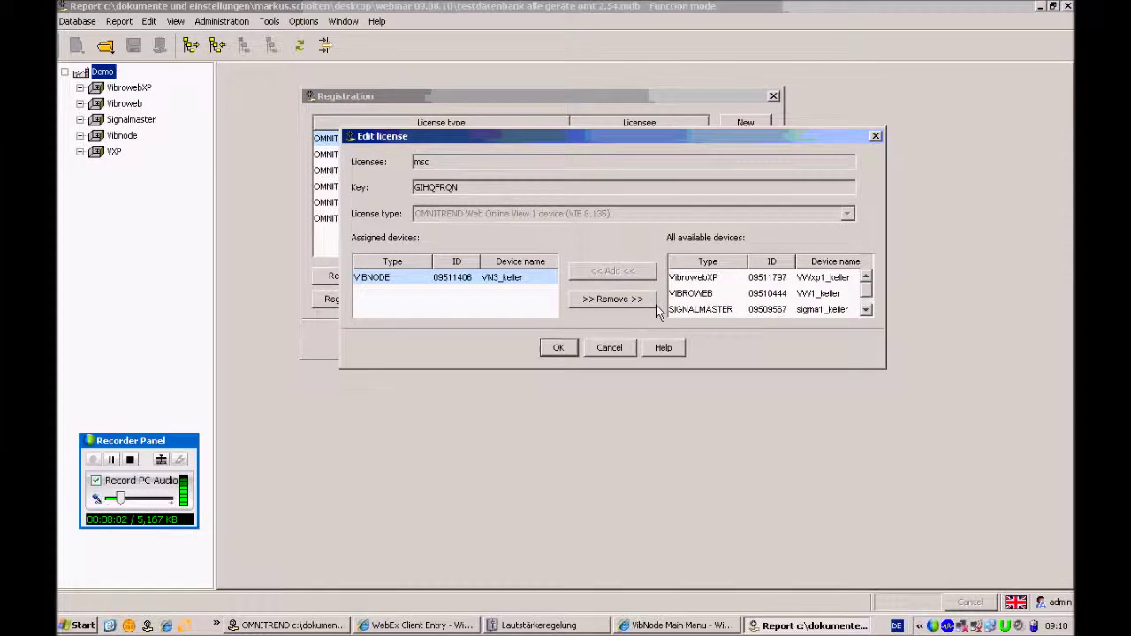
# Try adding VibrowebXP, acknowledge the one-device limit, and leave with VN3_keller still assigned
pyautogui.click(707, 278)
pyautogui.click(616, 276)
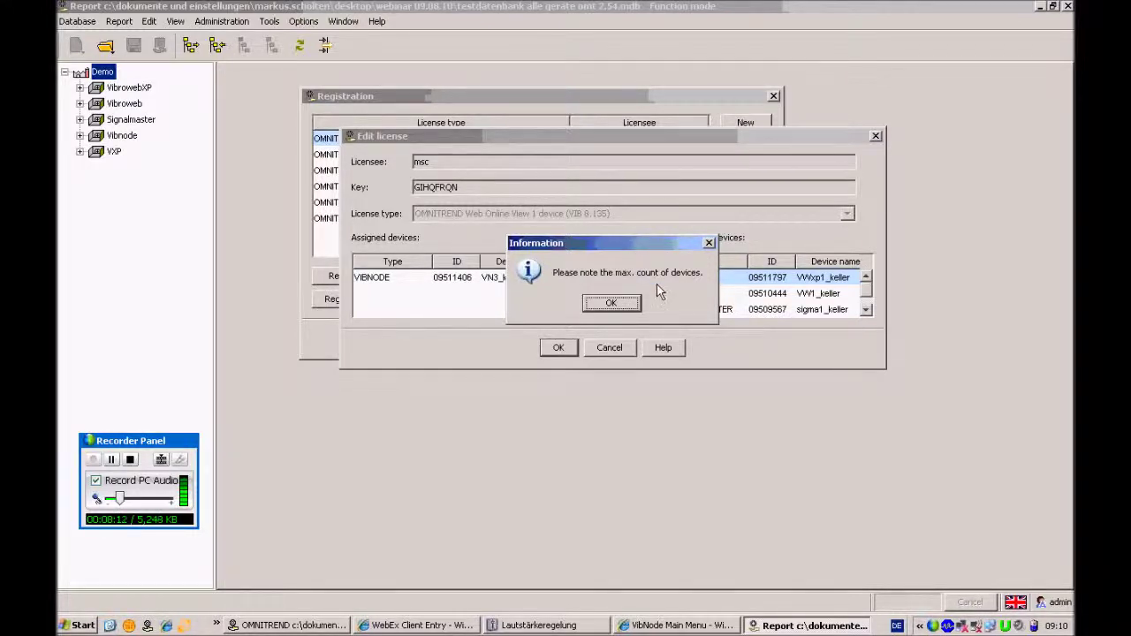
pyautogui.click(632, 303)
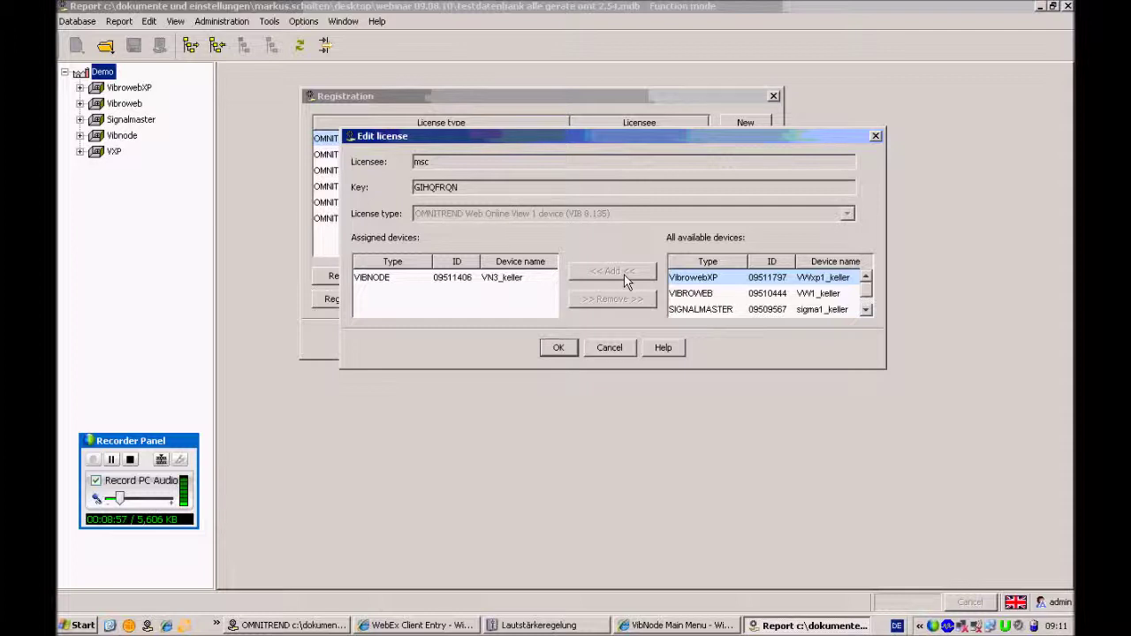
pyautogui.click(564, 349)
pyautogui.click(614, 348)
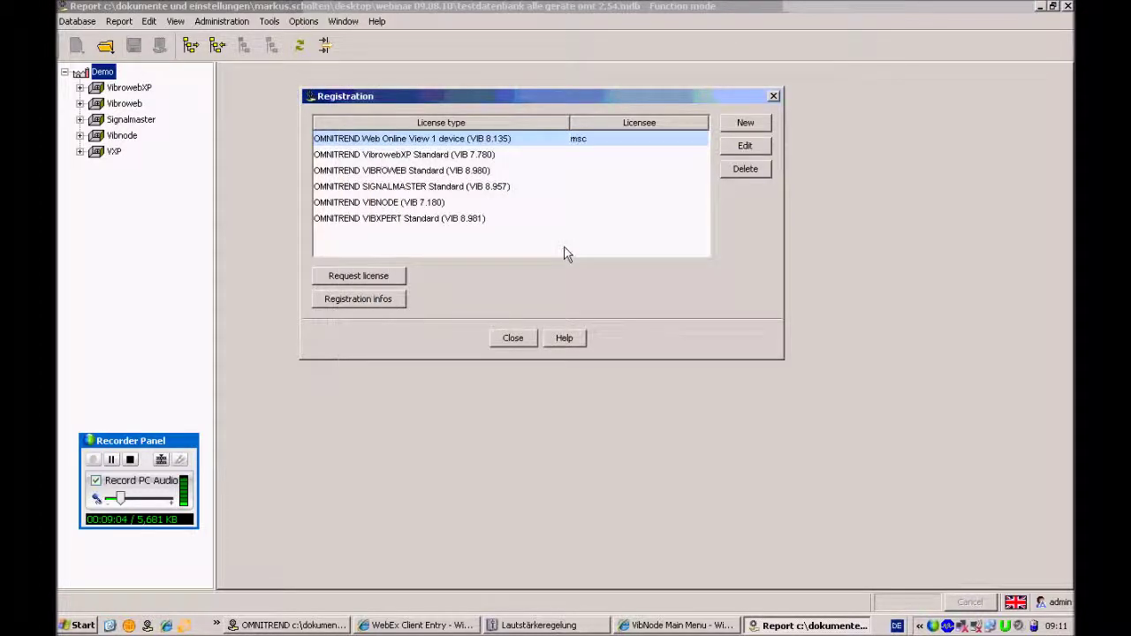
# Close the Registration window and switch the OMNITREND Web user back to guest
pyautogui.click(513, 339)
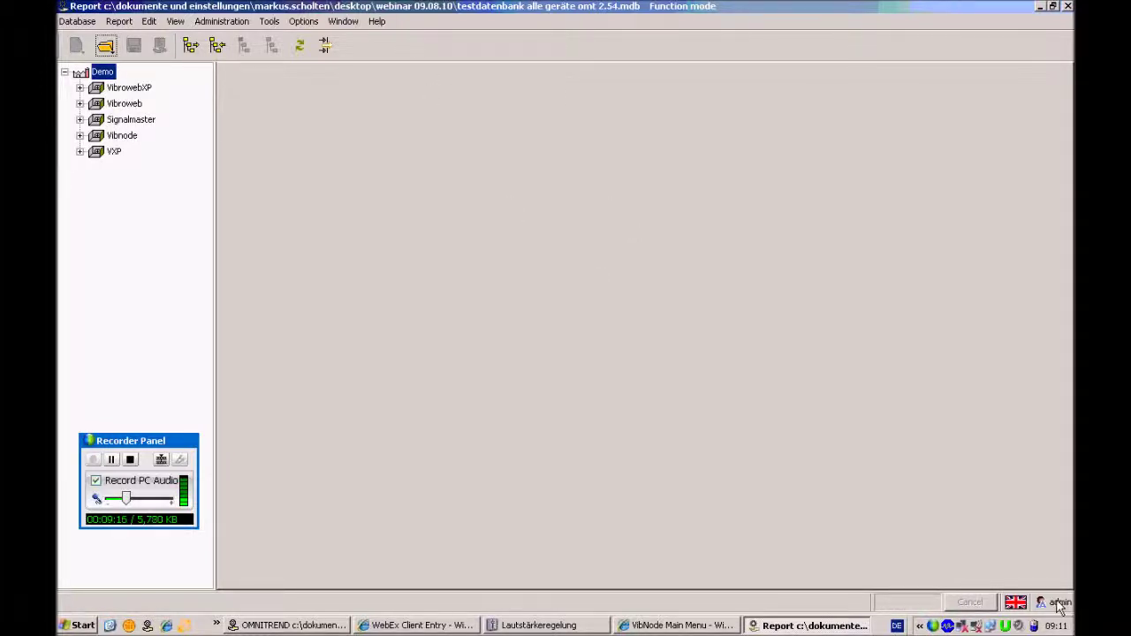
pyautogui.click(268, 21)
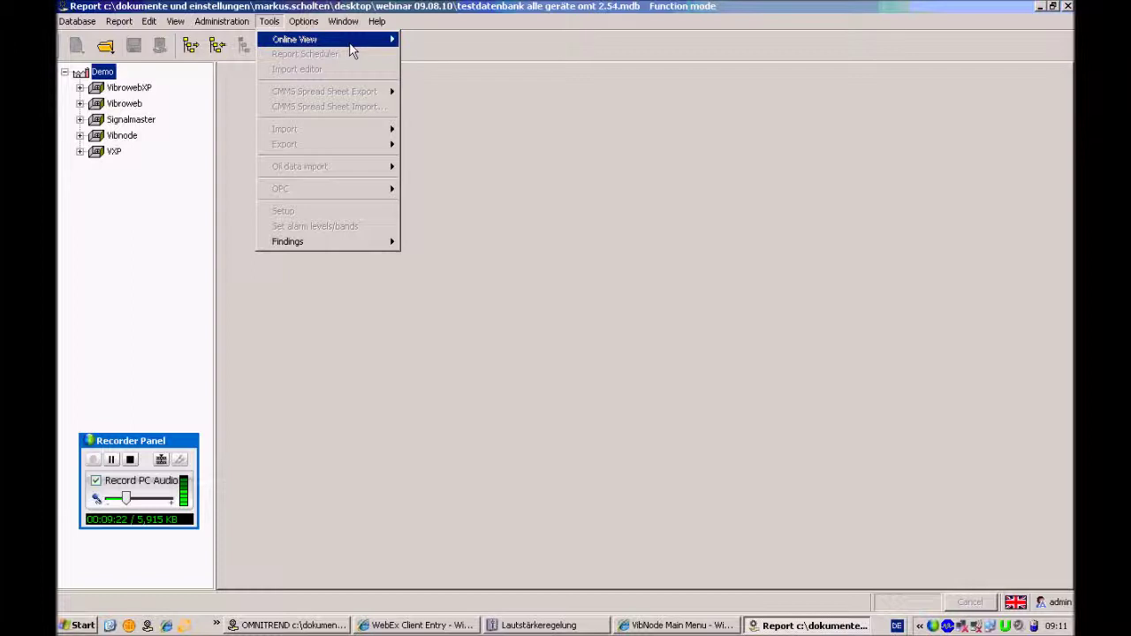
pyautogui.click(948, 516)
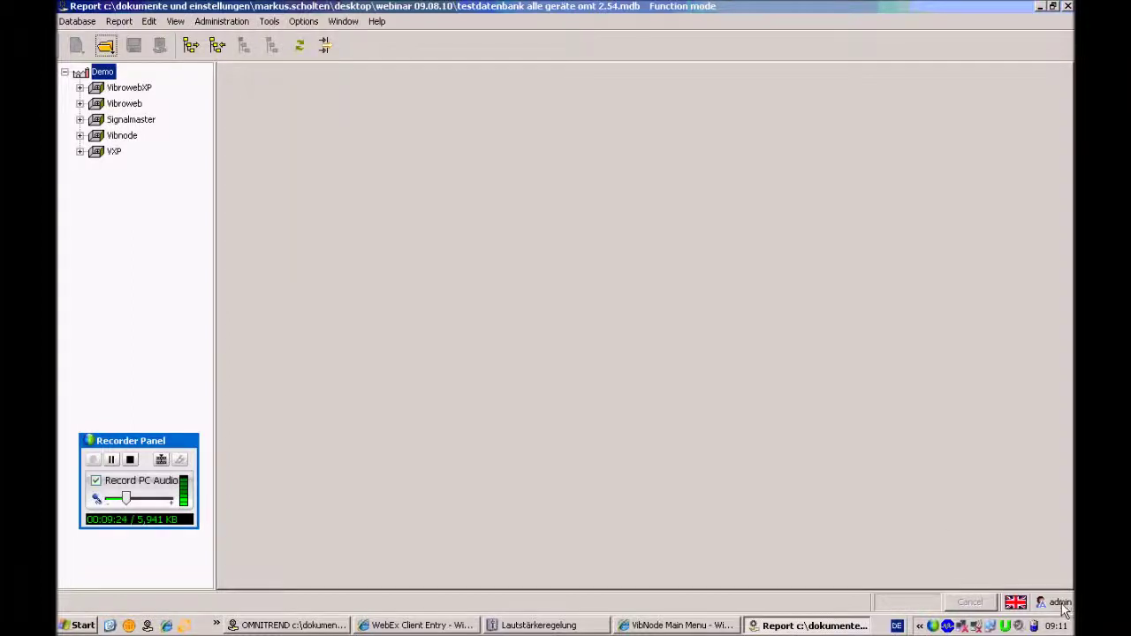
pyautogui.click(1061, 604)
pyautogui.write('guest')
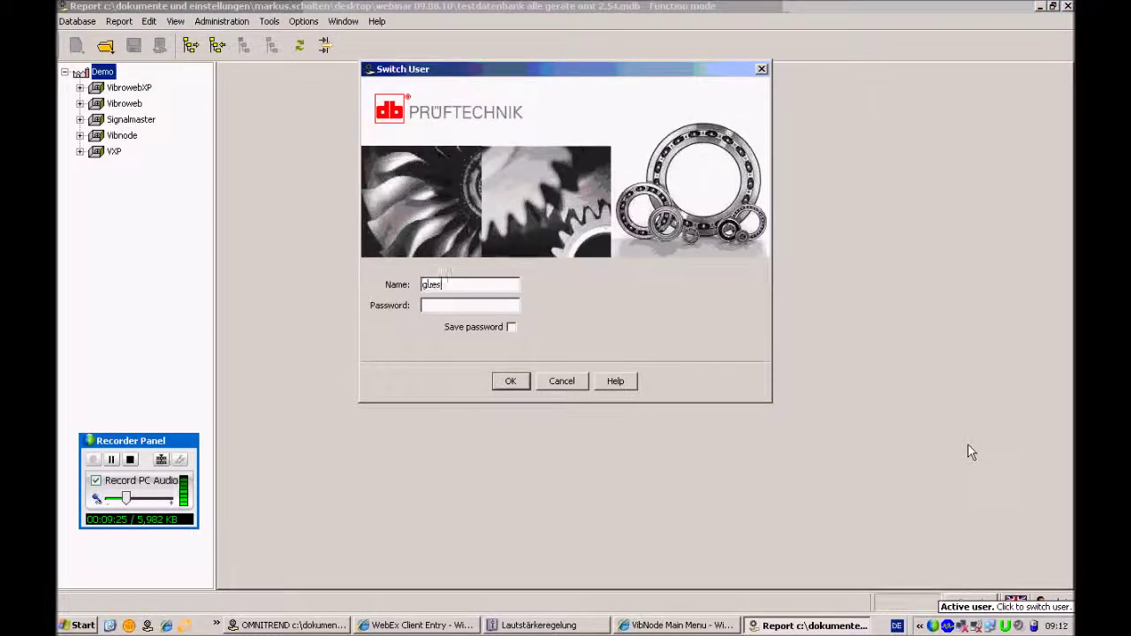
pyautogui.press('Return')
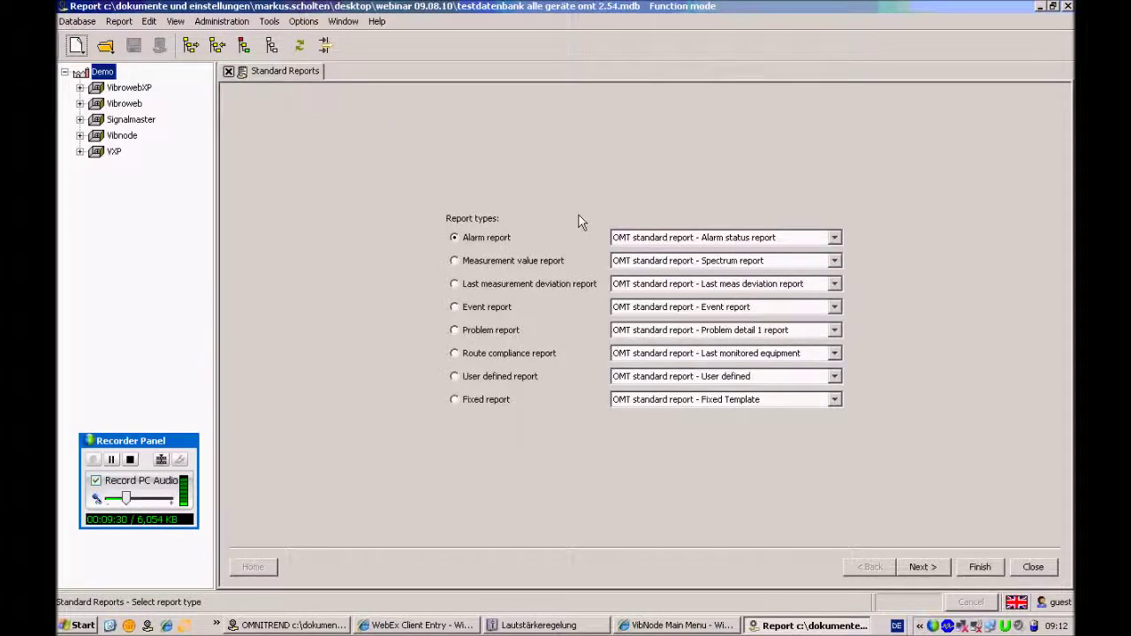
# Open History-Online Graph Management through Tools > Online View > History-Online Graph
pyautogui.click(272, 24)
pyautogui.moveTo(287, 39)
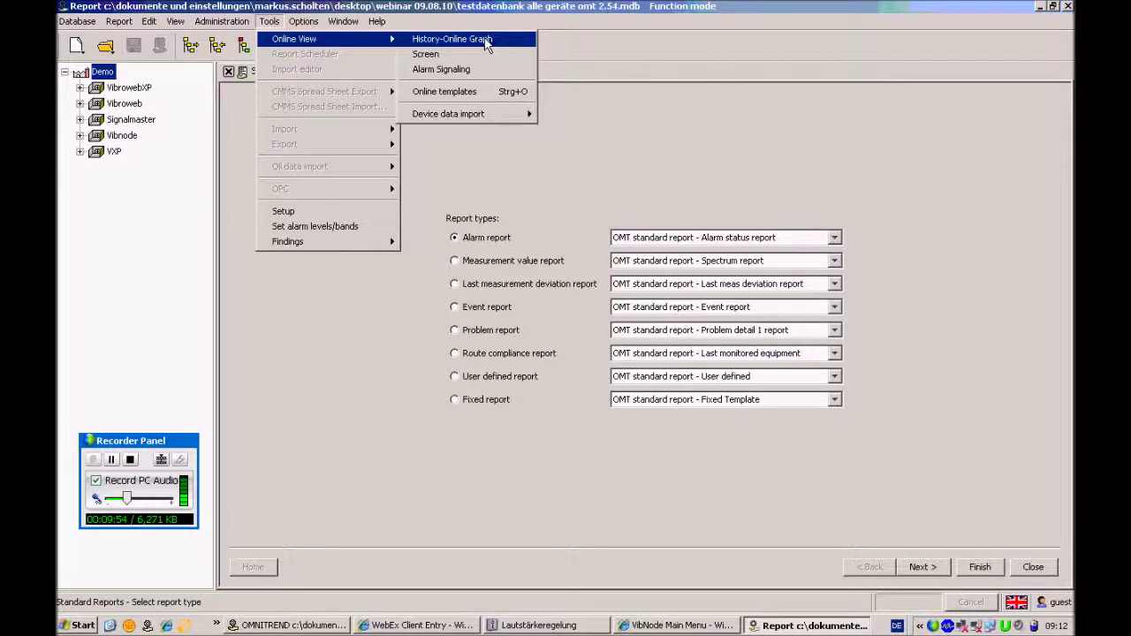
pyautogui.click(486, 41)
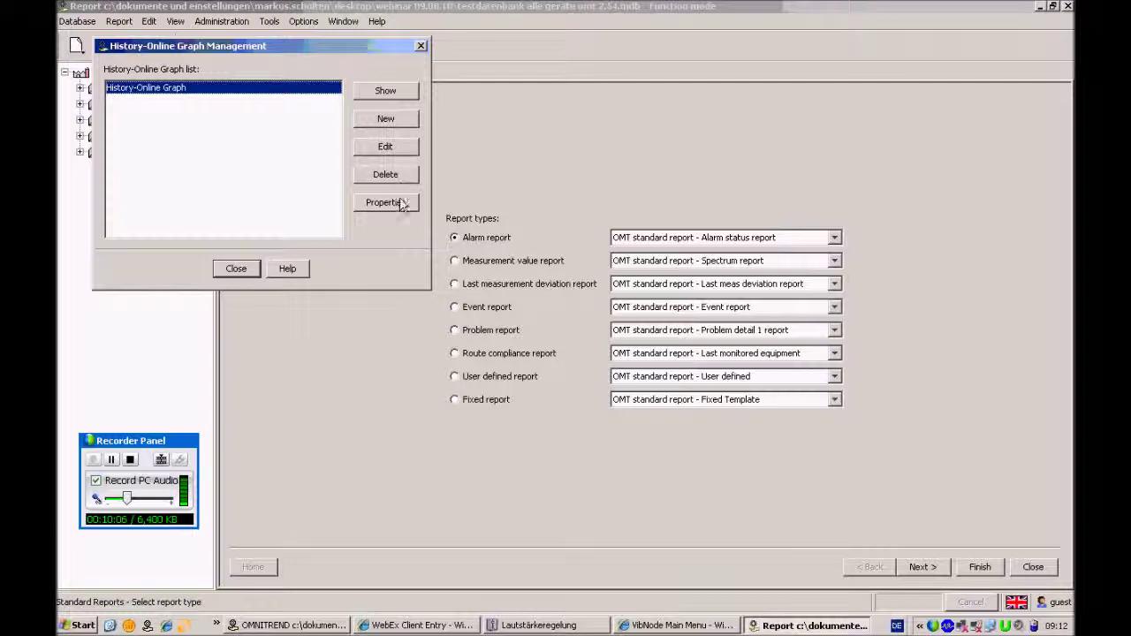
pyautogui.click(395, 121)
pyautogui.moveTo(395, 88); pyautogui.dragTo(558, 34)
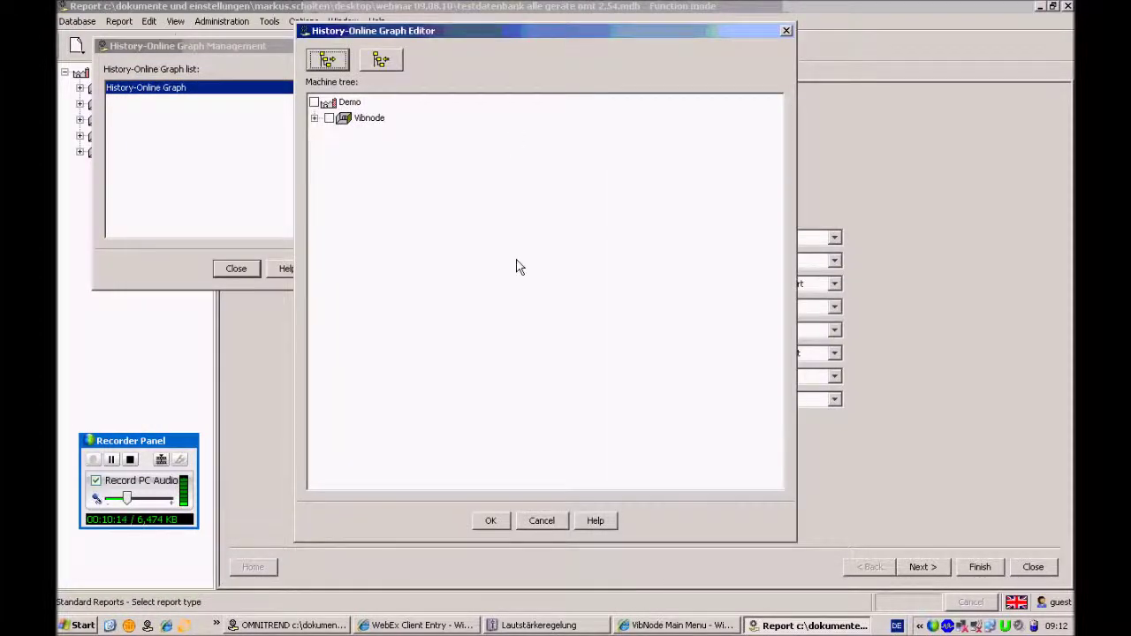
pyautogui.click(314, 117)
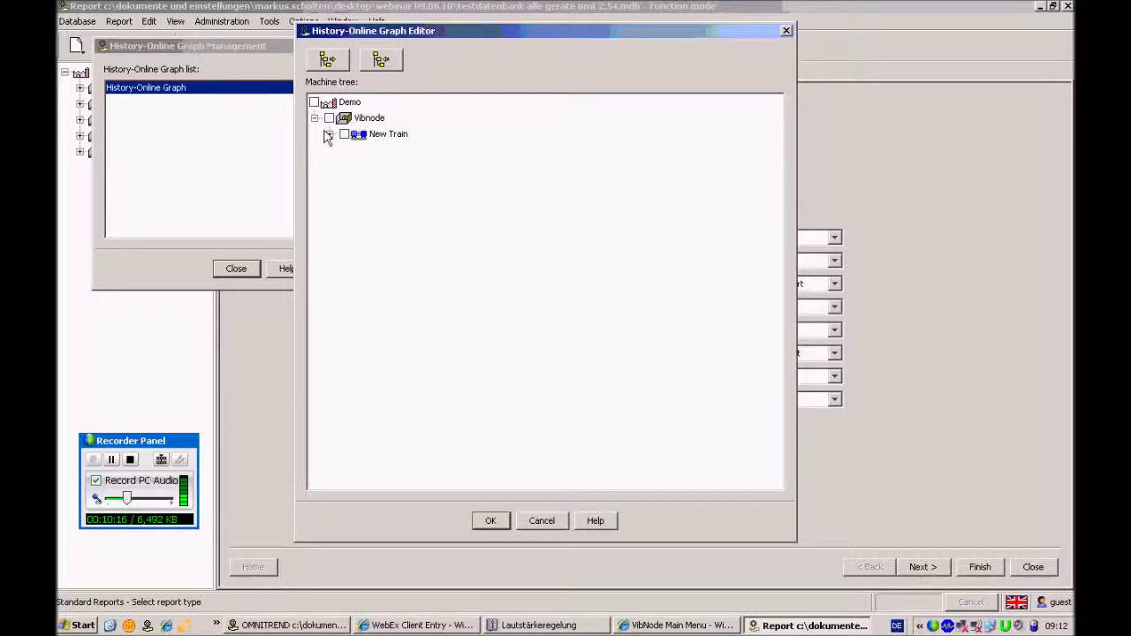
pyautogui.click(329, 133)
pyautogui.click(345, 149)
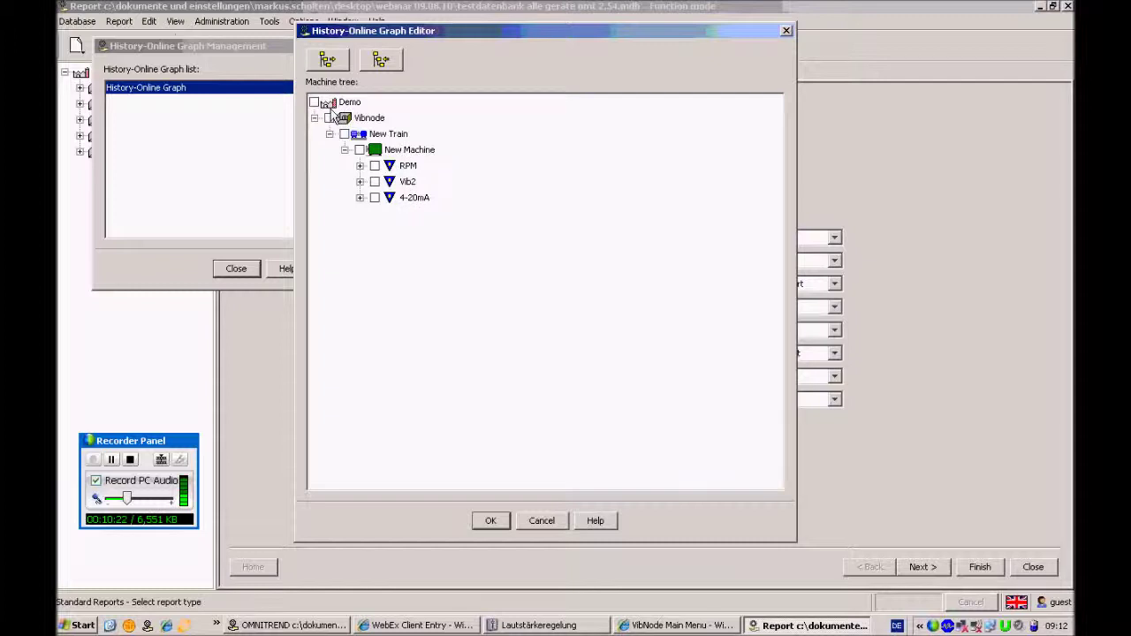
pyautogui.click(175, 45)
pyautogui.click(549, 519)
pyautogui.moveTo(266, 45); pyautogui.dragTo(429, 69)
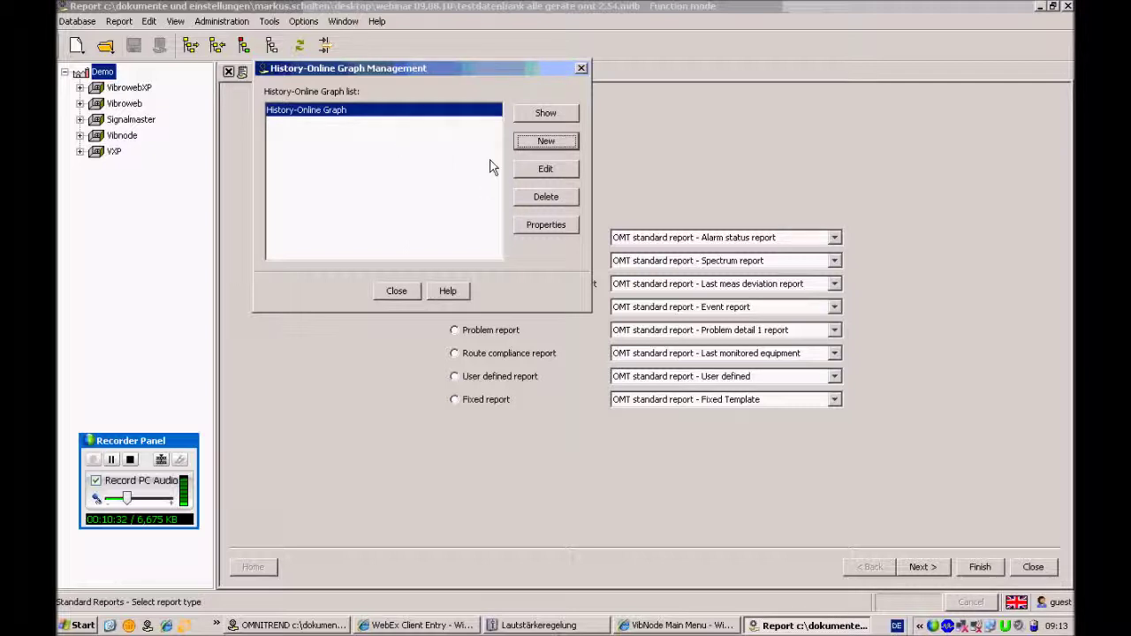
# Create a new history-online graph that includes every channel under Demo
pyautogui.click(551, 142)
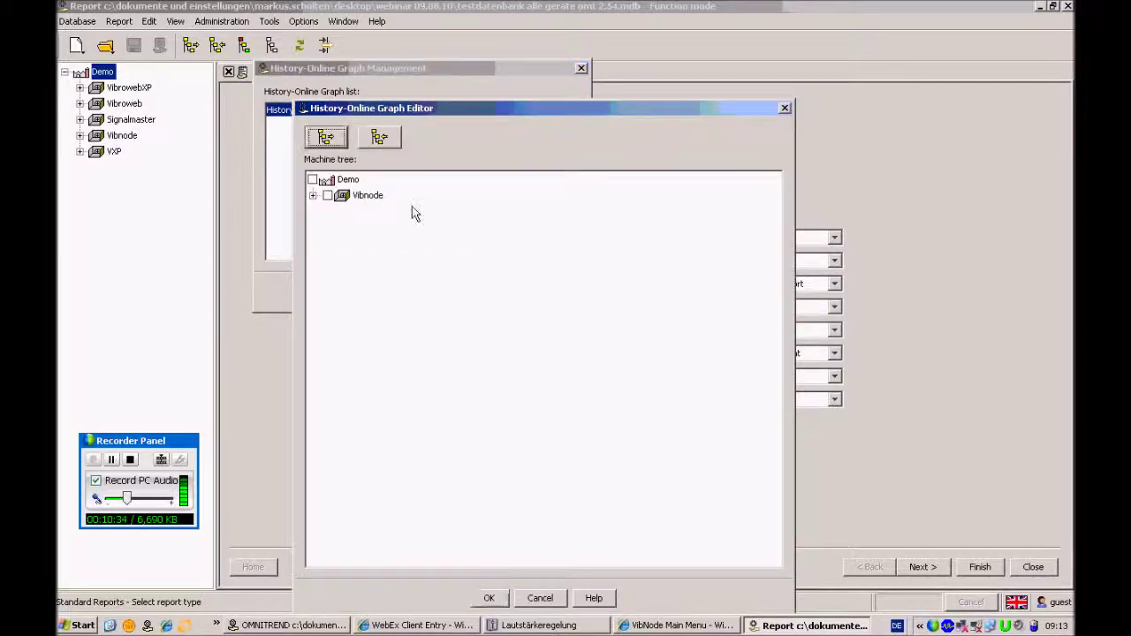
pyautogui.click(313, 196)
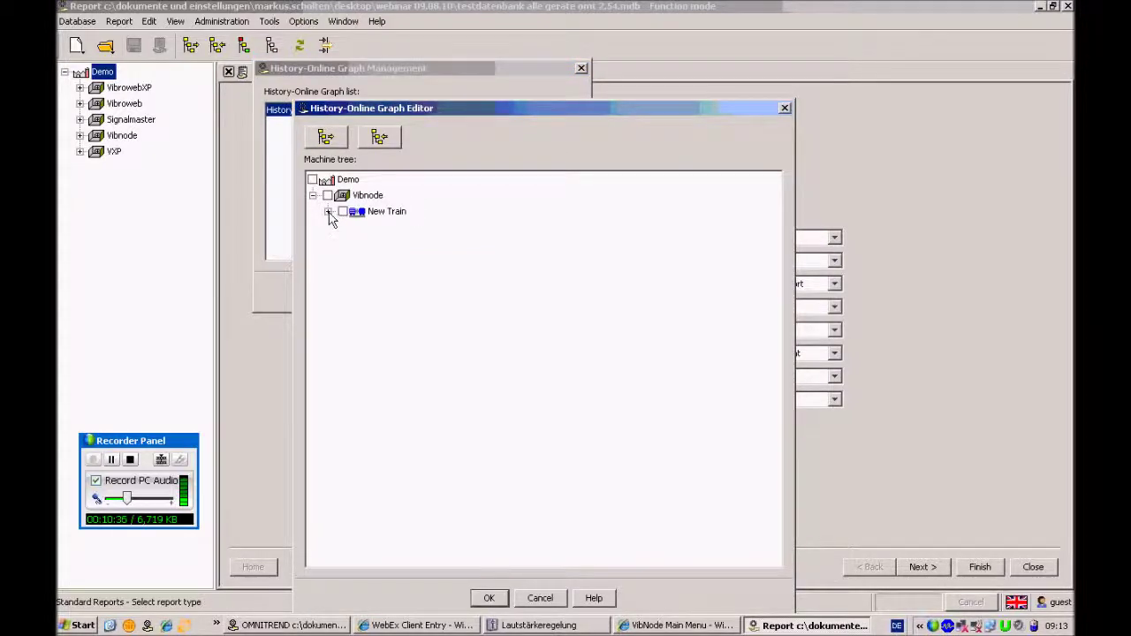
pyautogui.click(328, 211)
pyautogui.click(343, 227)
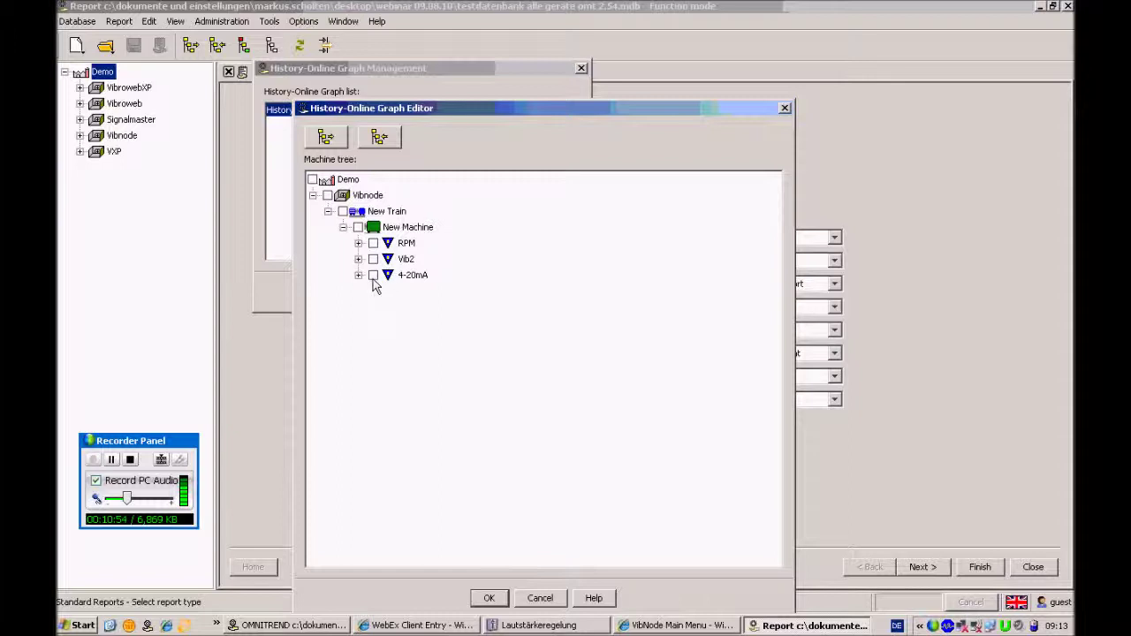
pyautogui.click(373, 276)
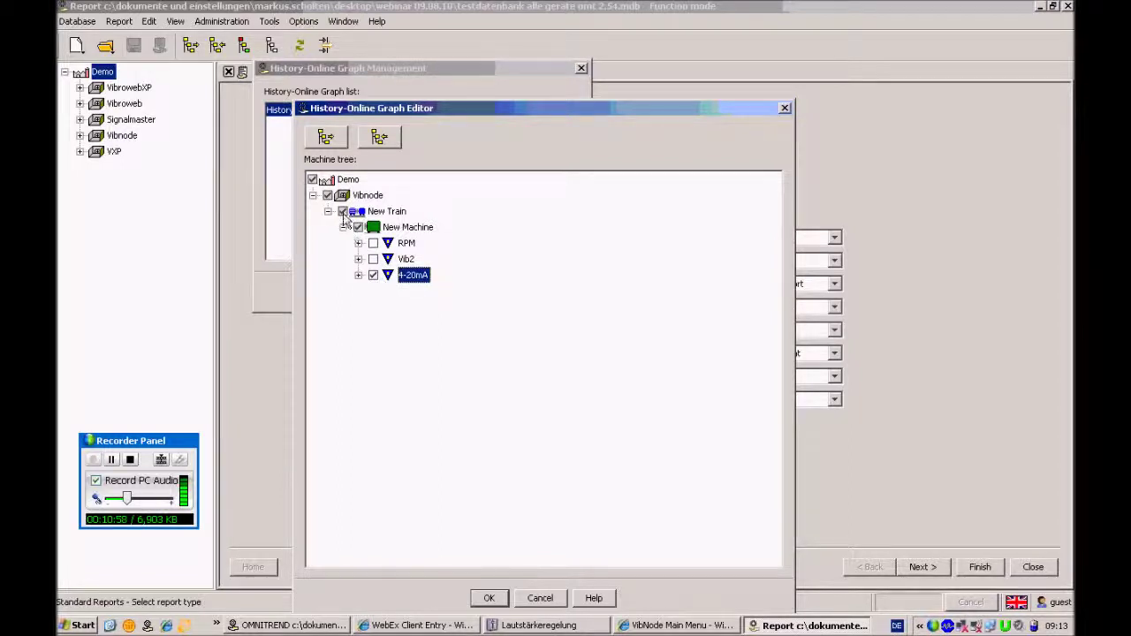
pyautogui.click(313, 180)
pyautogui.click(315, 181)
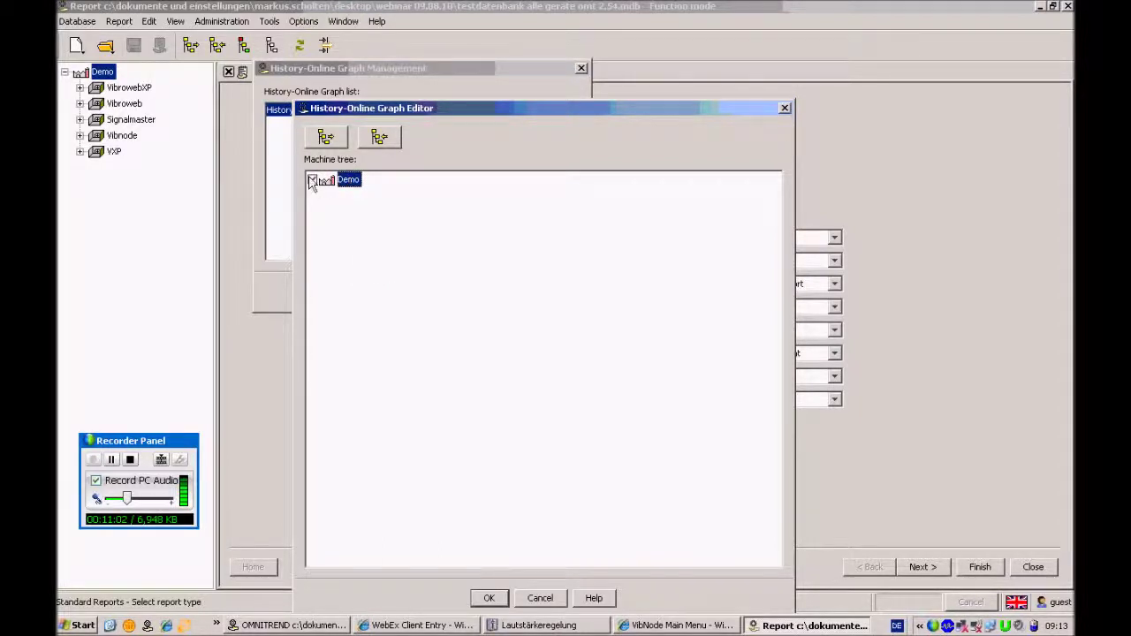
pyautogui.click(312, 181)
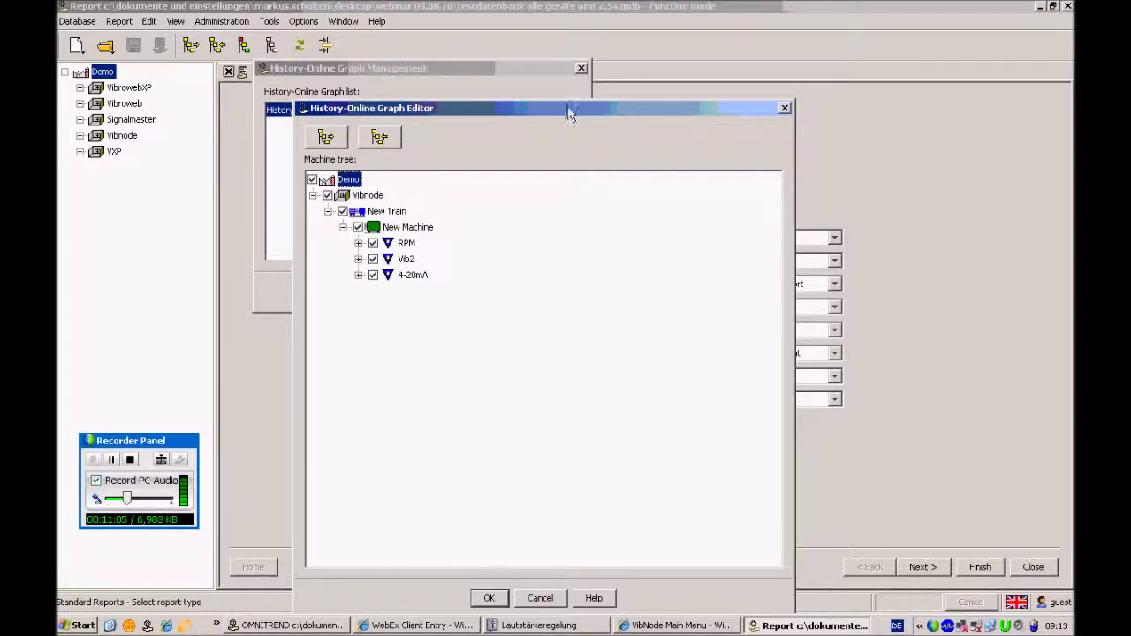
# Save the new graph and display the History-Online Graph2 chart
pyautogui.moveTo(568, 109); pyautogui.dragTo(567, 52)
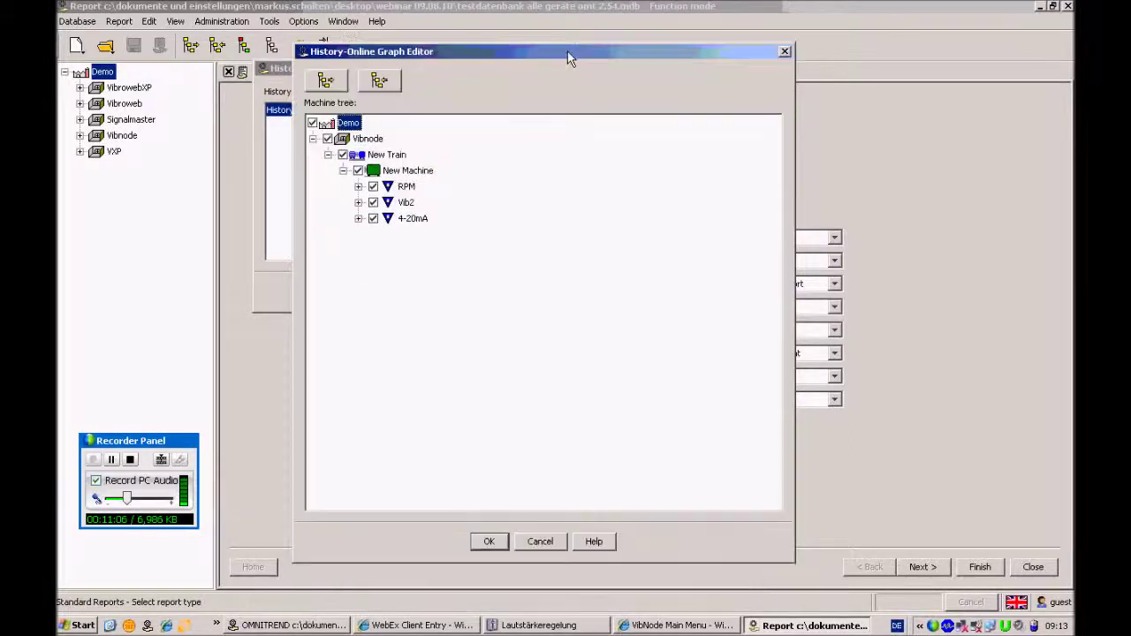
pyautogui.click(491, 543)
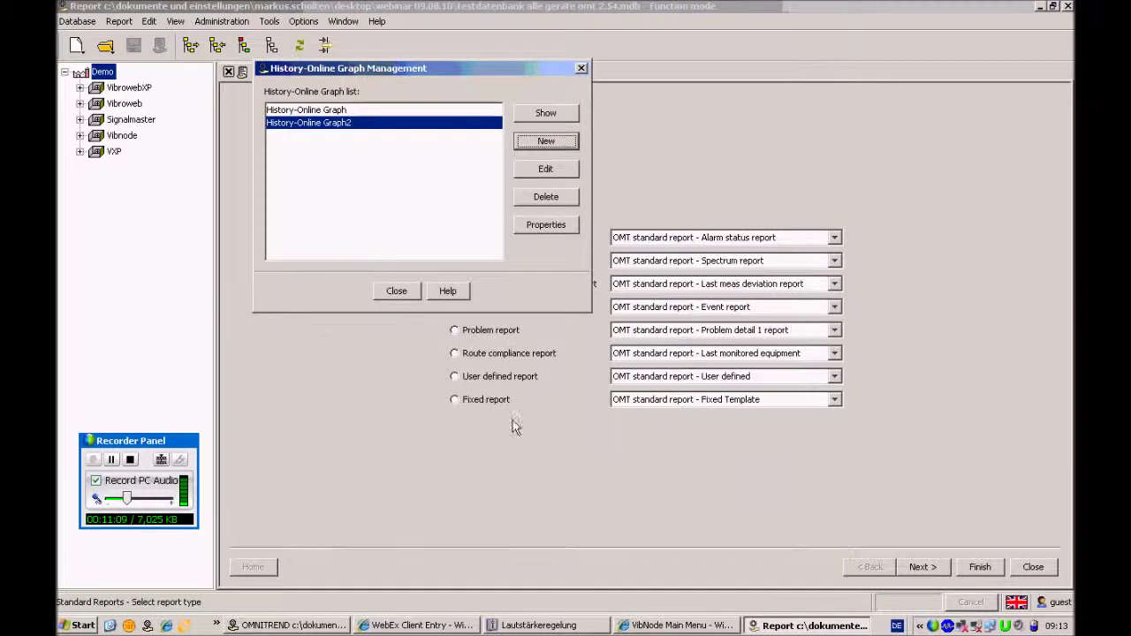
pyautogui.click(563, 115)
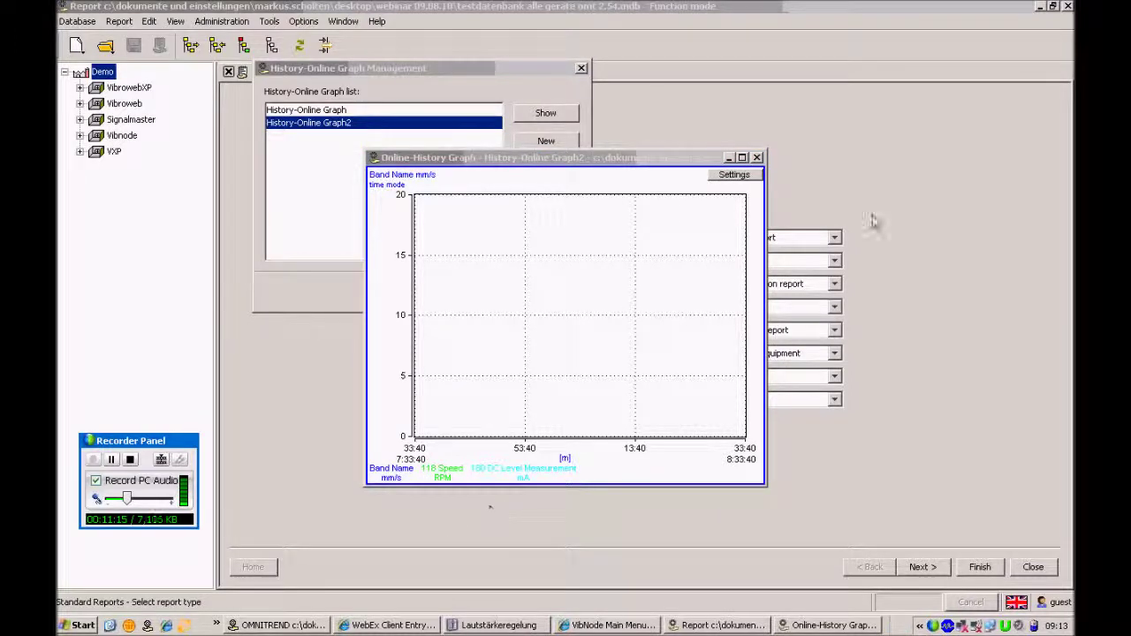
# Enlarge the Graph2 chart window and move it up and to the left
pyautogui.moveTo(766, 485); pyautogui.dragTo(841, 572)
pyautogui.moveTo(697, 166); pyautogui.dragTo(675, 62)
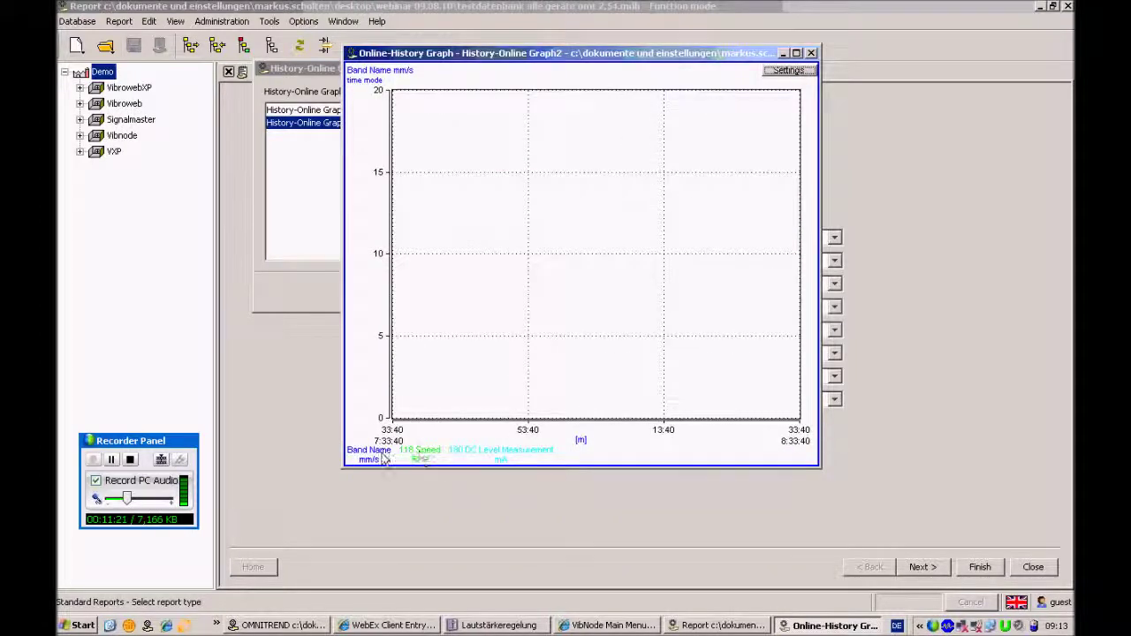
pyautogui.moveTo(379, 458)
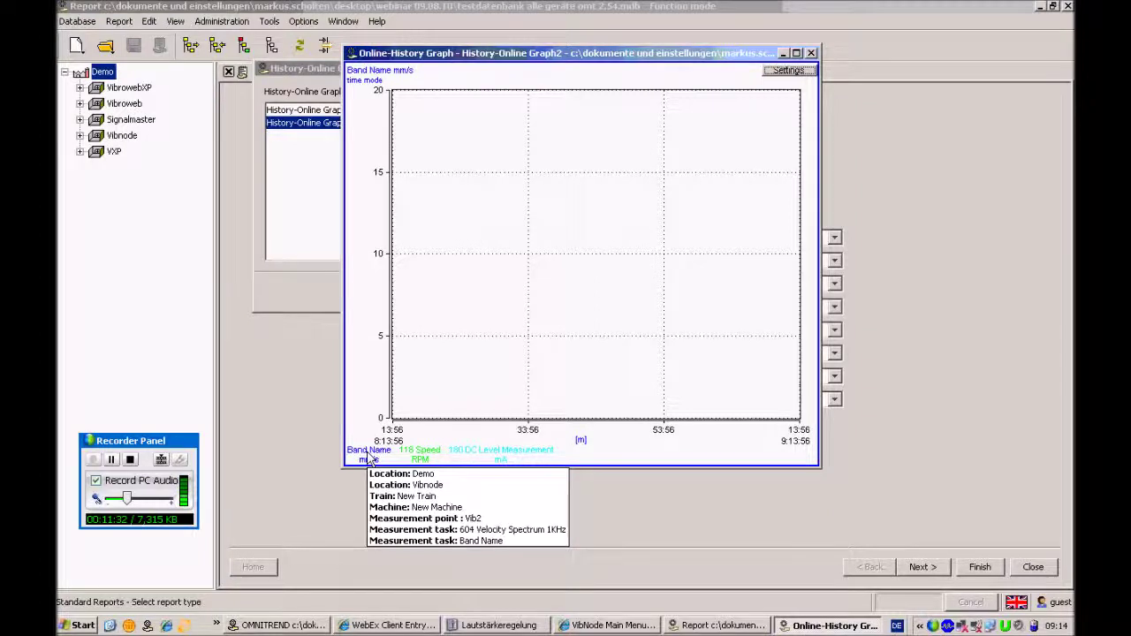
pyautogui.moveTo(491, 459)
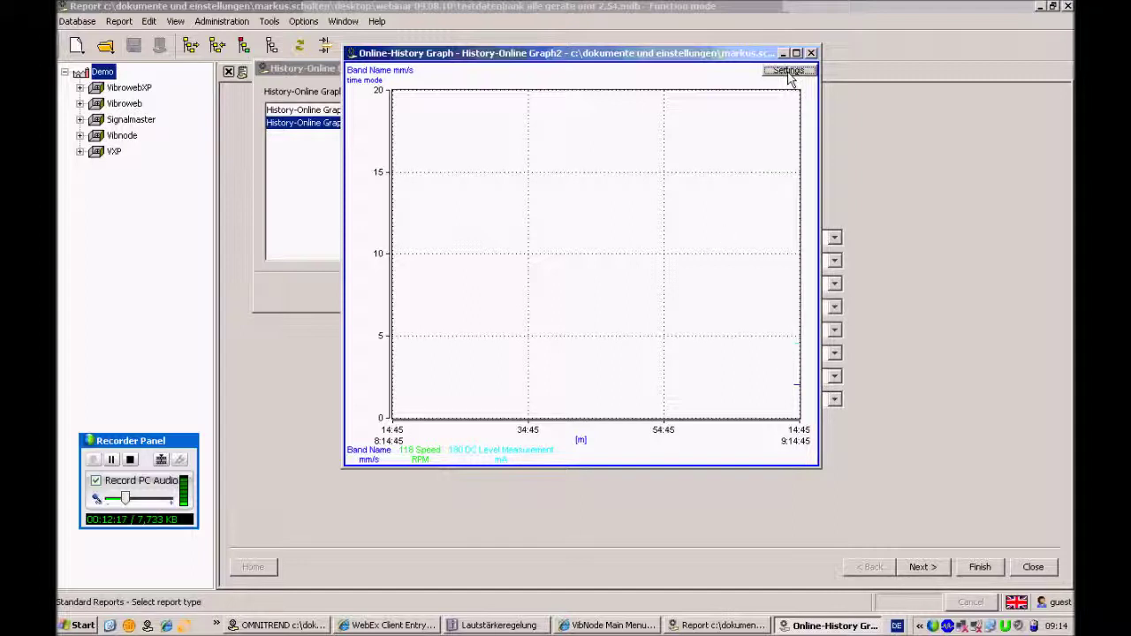
pyautogui.click(789, 72)
# Switch the graph to scroll mode and zoom in and out on the plotted lines
pyautogui.moveTo(822, 77)
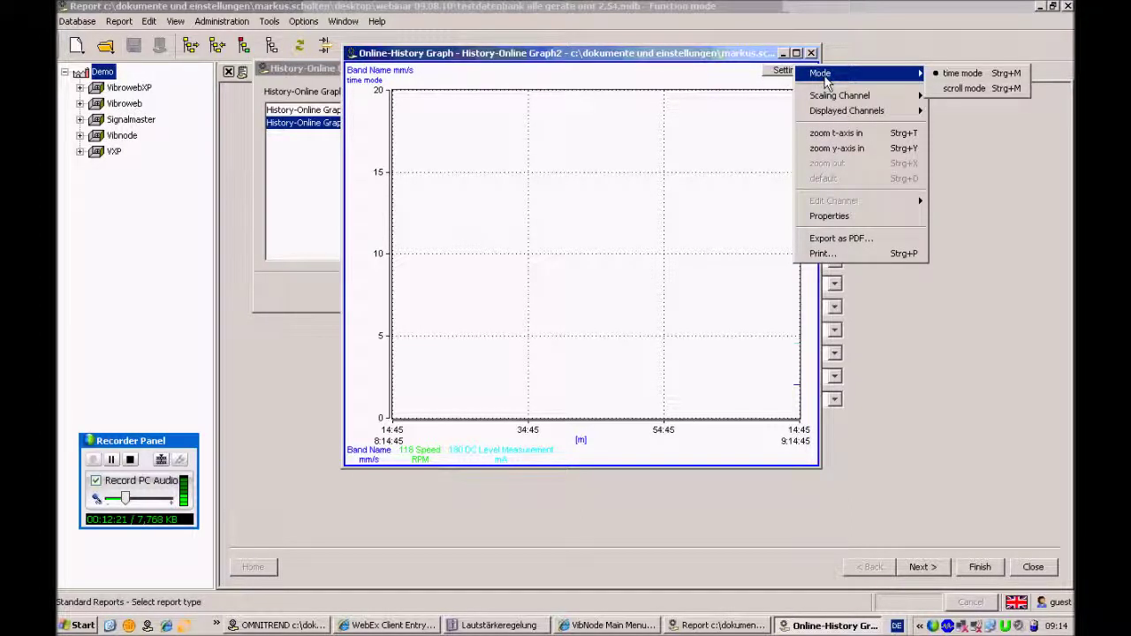
pyautogui.click(965, 89)
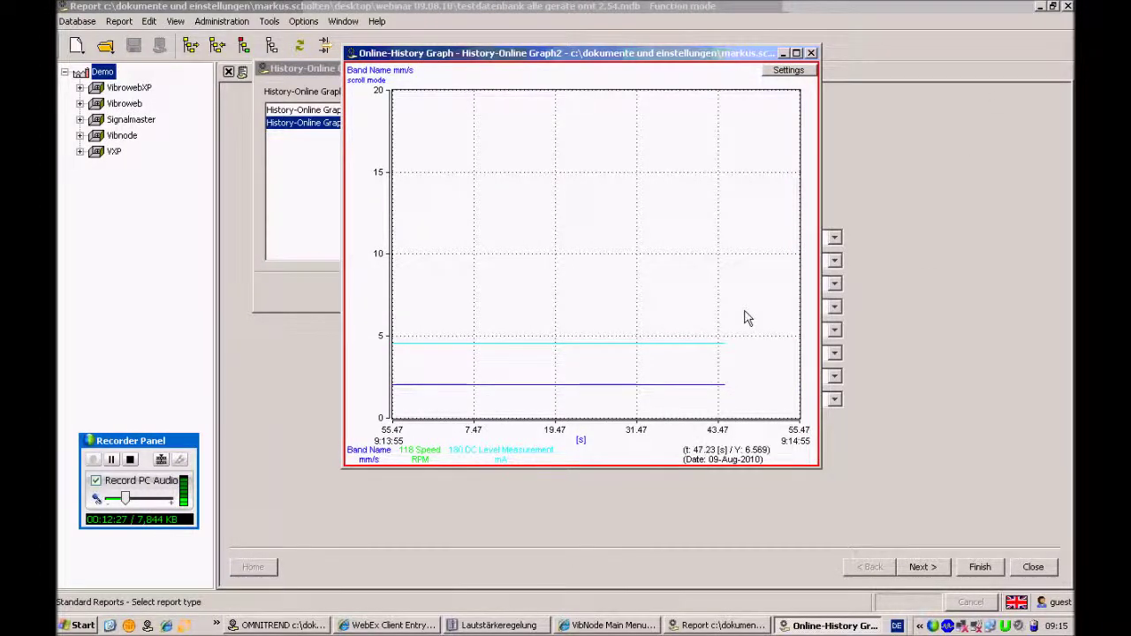
pyautogui.moveTo(741, 350); pyautogui.dragTo(691, 420)
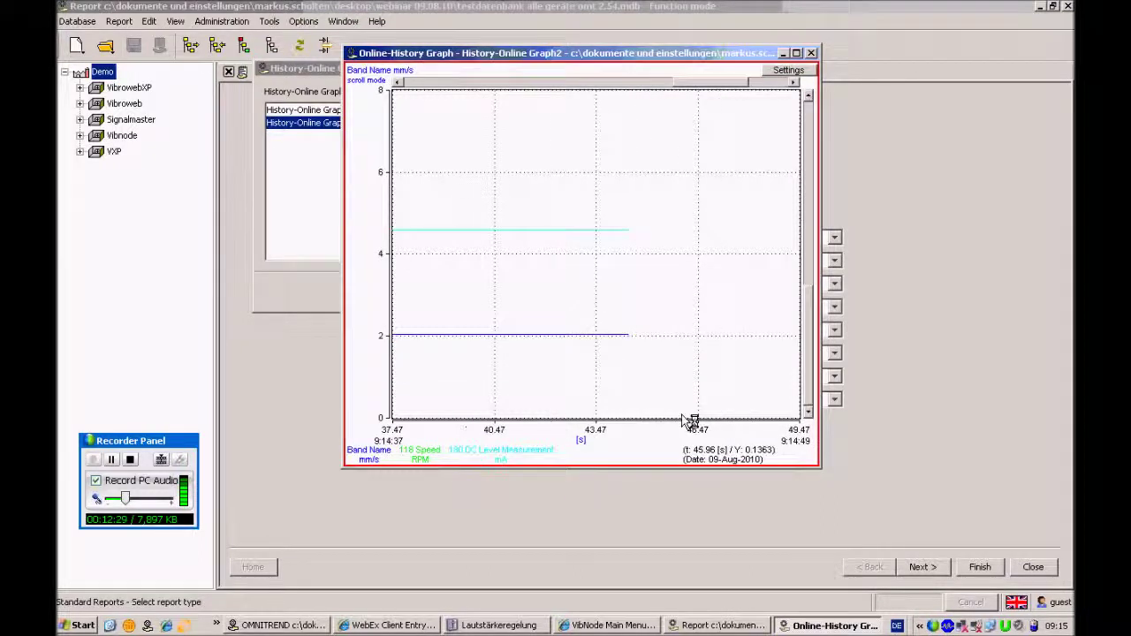
pyautogui.moveTo(644, 188); pyautogui.dragTo(580, 415)
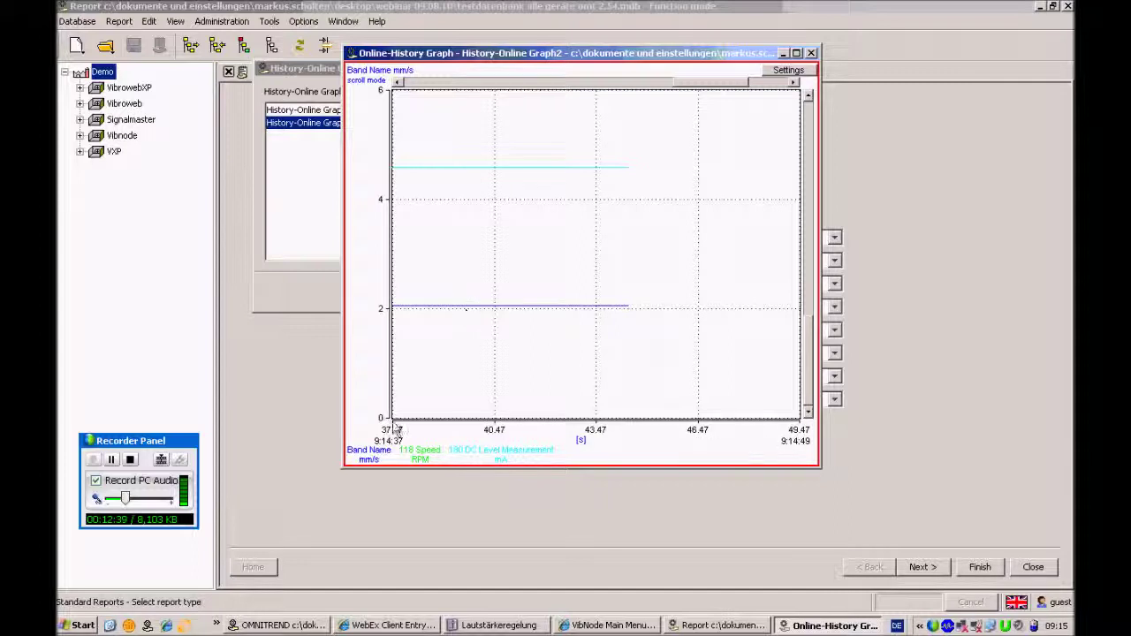
pyautogui.moveTo(371, 456)
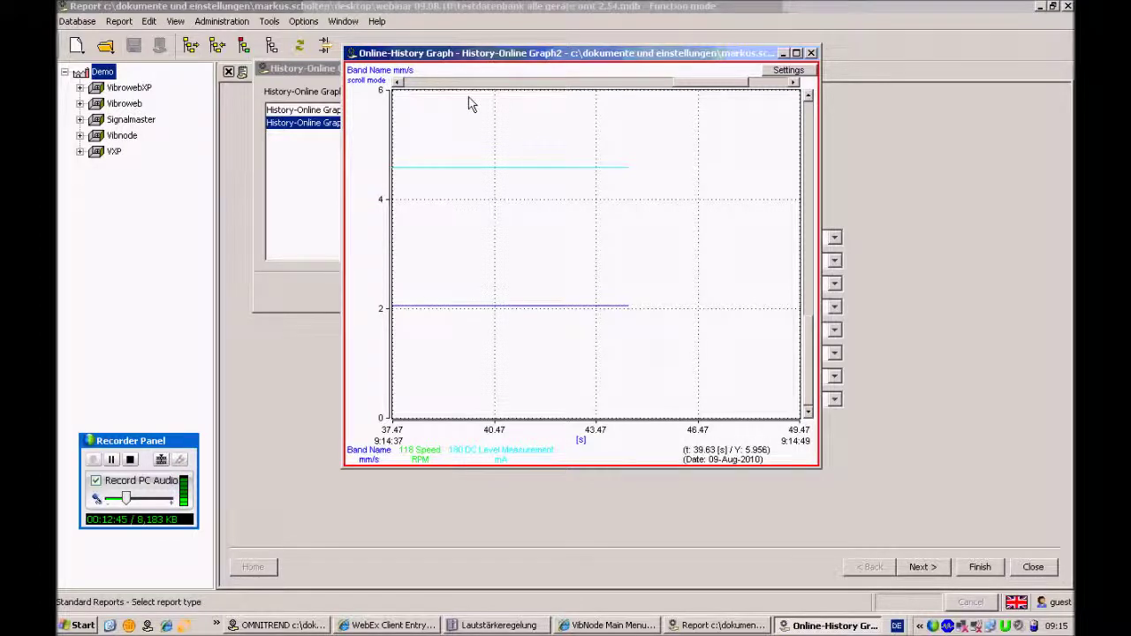
pyautogui.moveTo(543, 174); pyautogui.dragTo(537, 171)
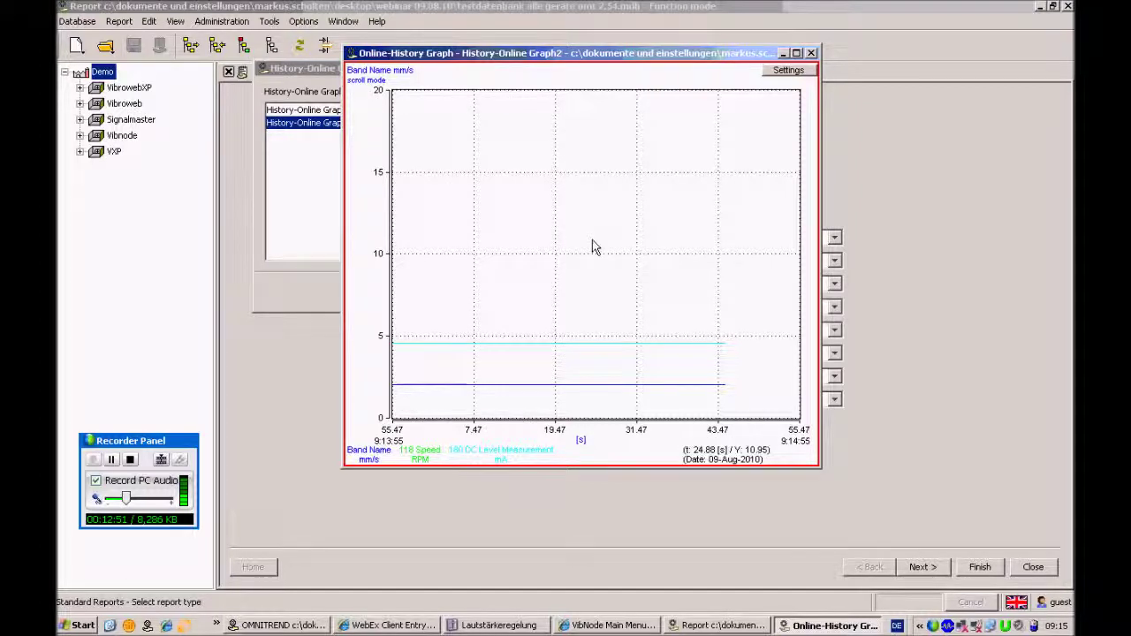
# Scale the graph's y-axis to the 118 Speed channel
pyautogui.click(791, 70)
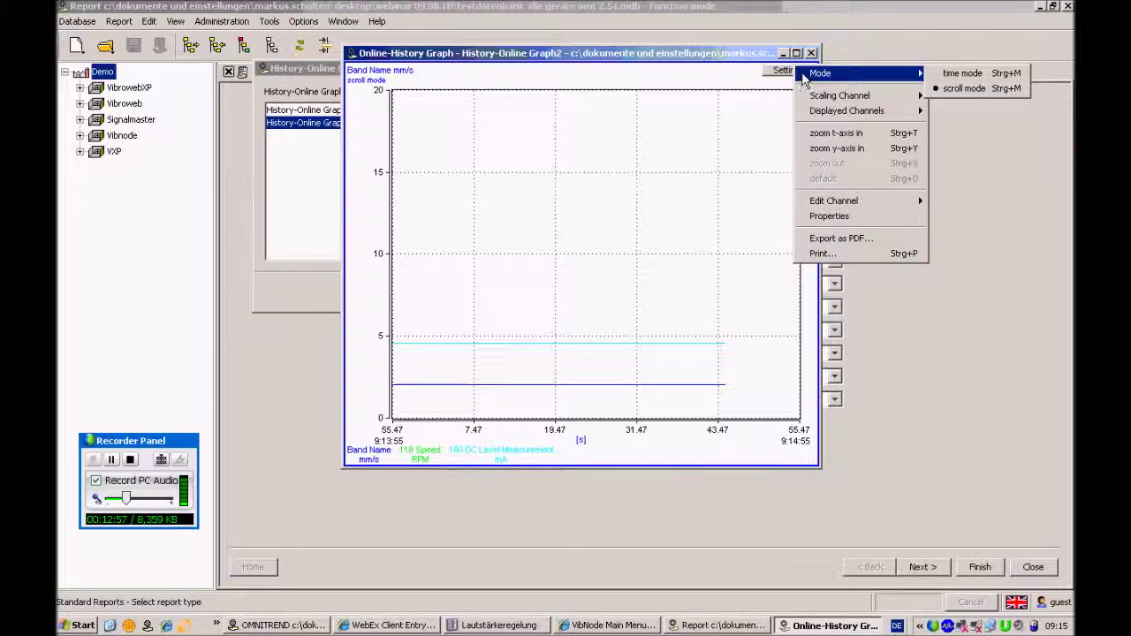
pyautogui.moveTo(834, 99)
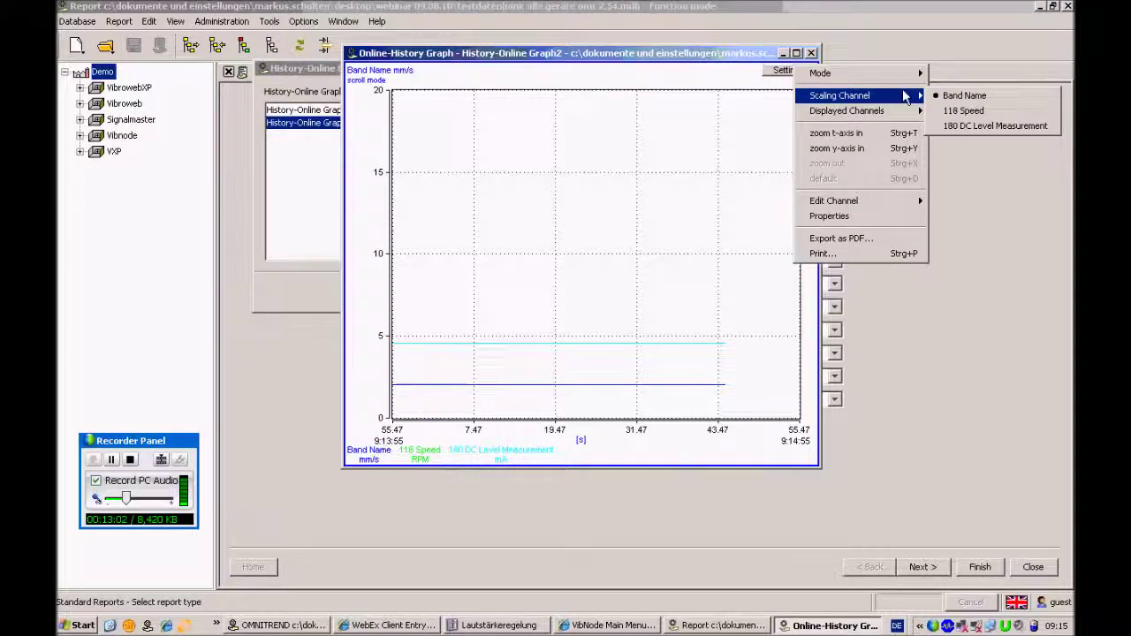
pyautogui.click(971, 113)
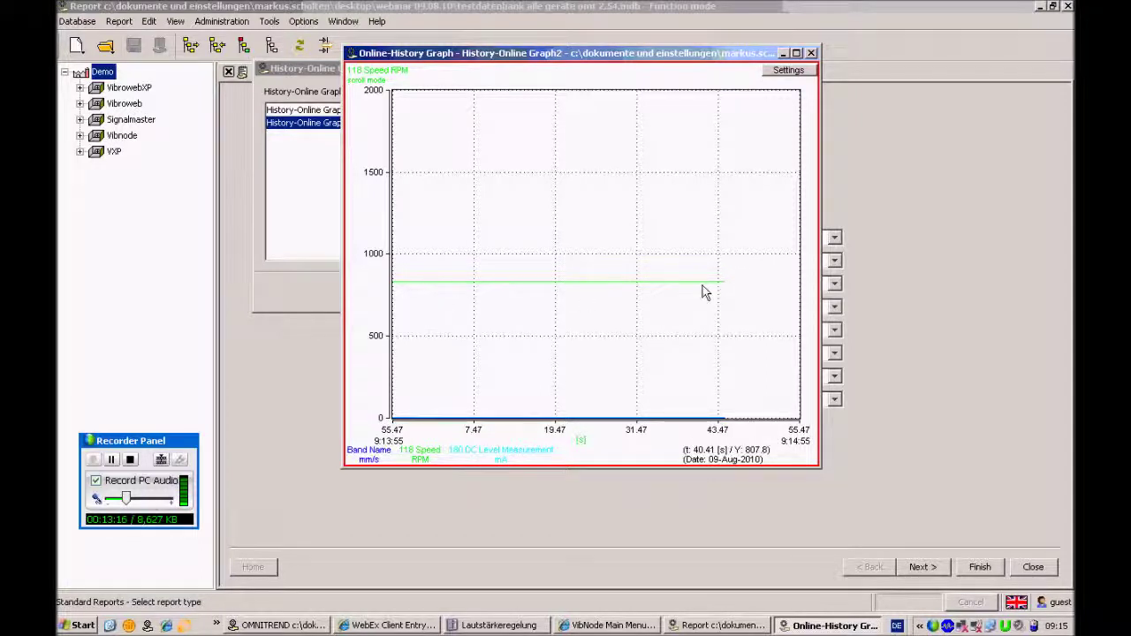
# Open the Edit Channel dialog for the Band Name channel
pyautogui.click(793, 74)
pyautogui.moveTo(832, 114)
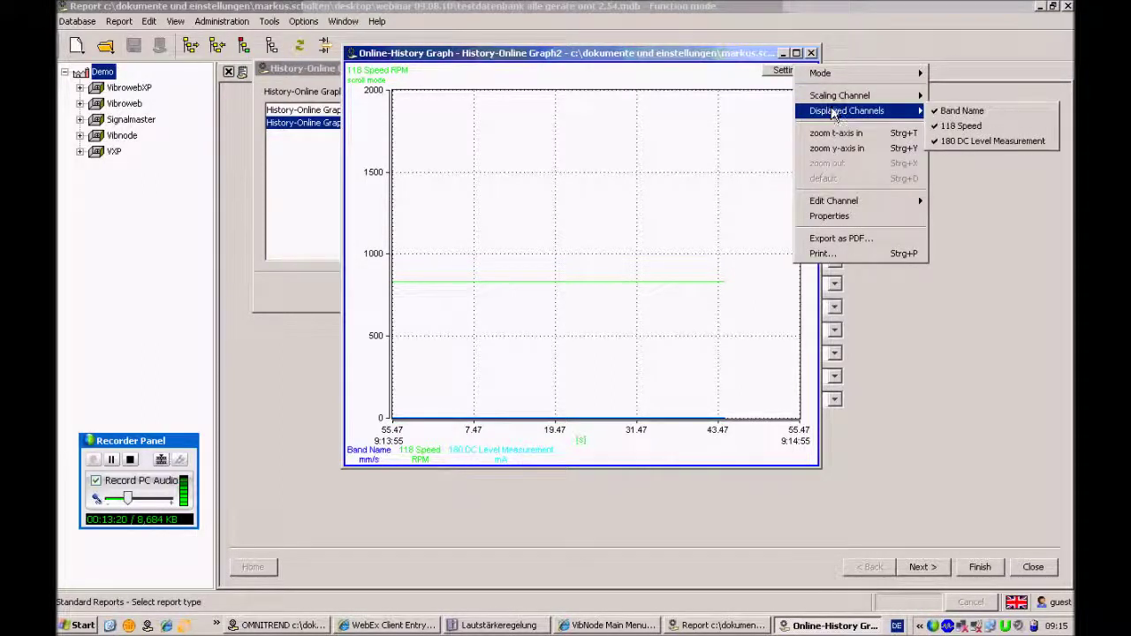
pyautogui.moveTo(853, 202)
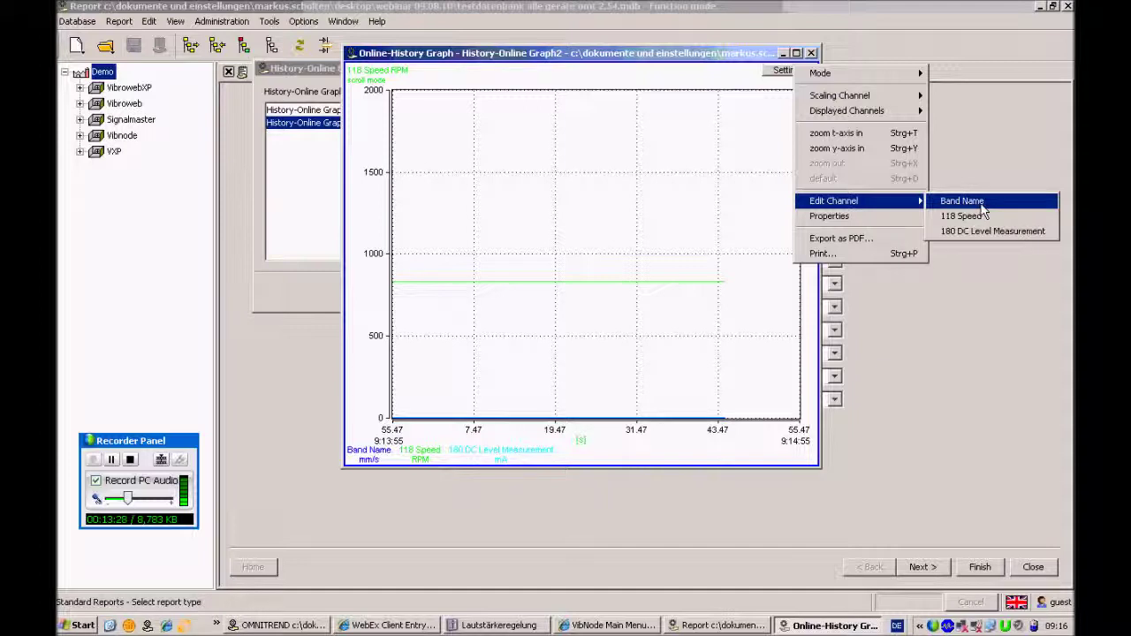
pyautogui.click(984, 205)
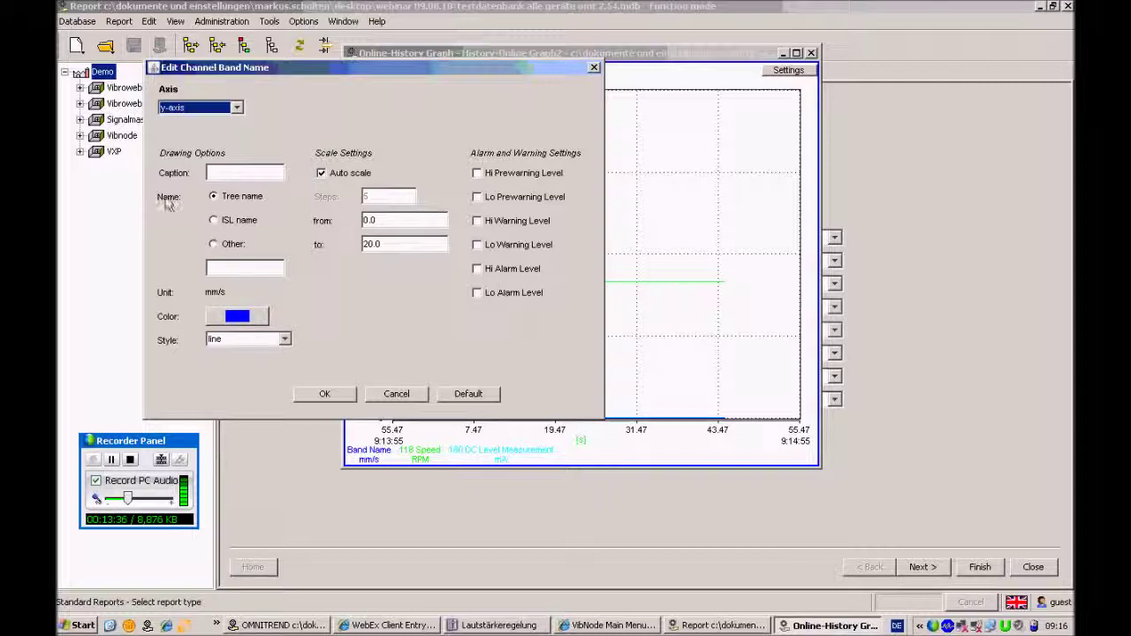
# Give the Band Name channel the custom name Vibration, keeping Auto scale on, and apply
pyautogui.click(217, 246)
pyautogui.click(257, 266)
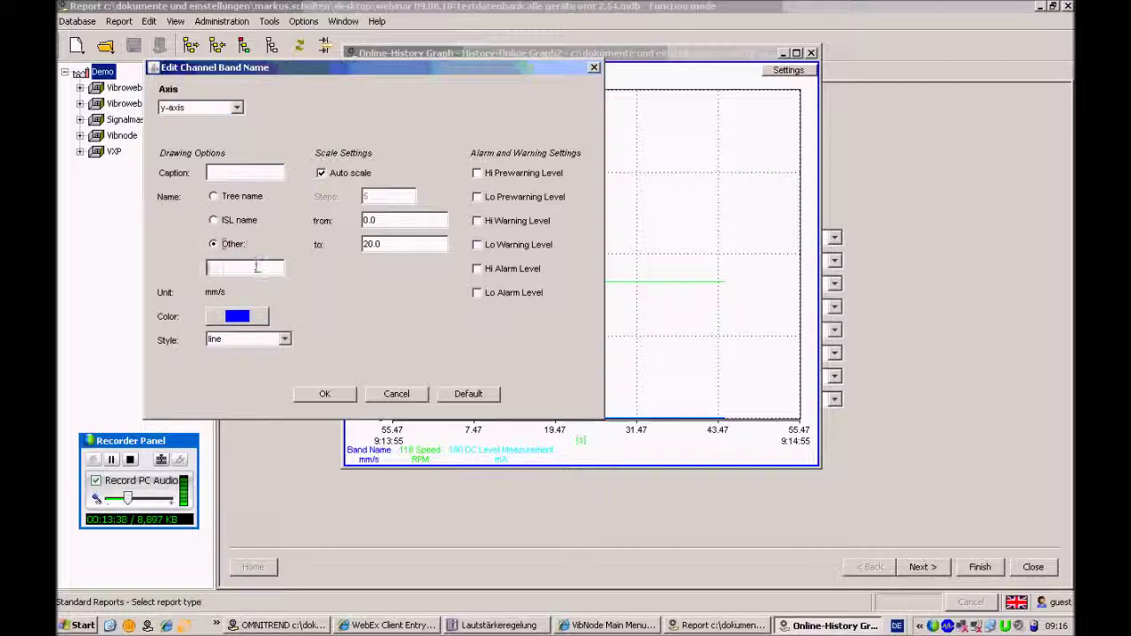
pyautogui.write('Vibration')
pyautogui.click(325, 174)
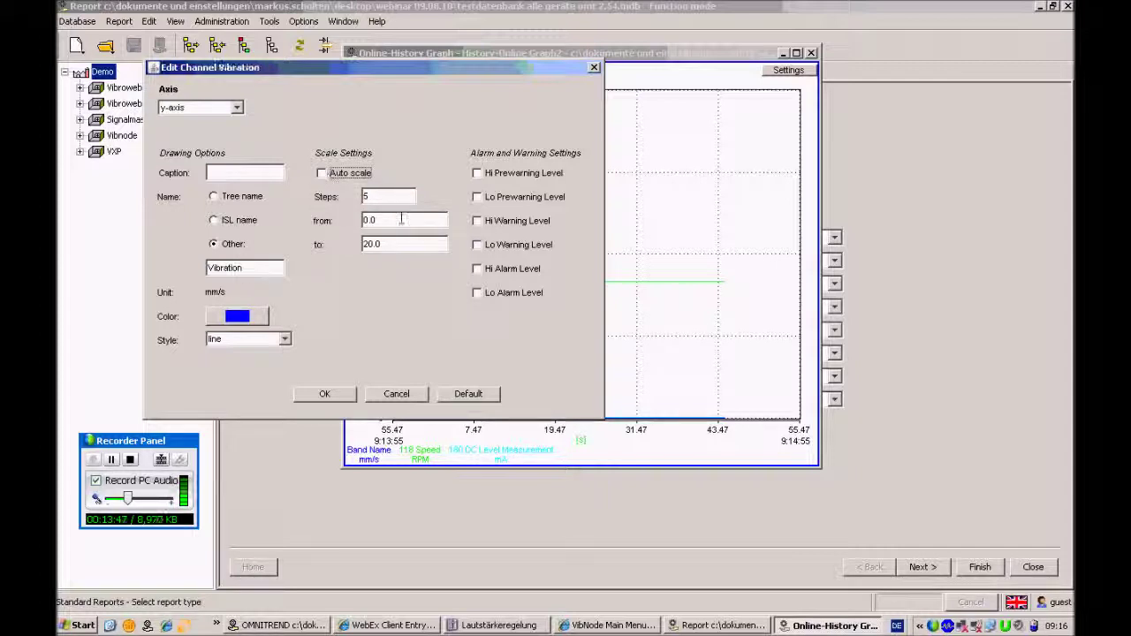
pyautogui.click(321, 173)
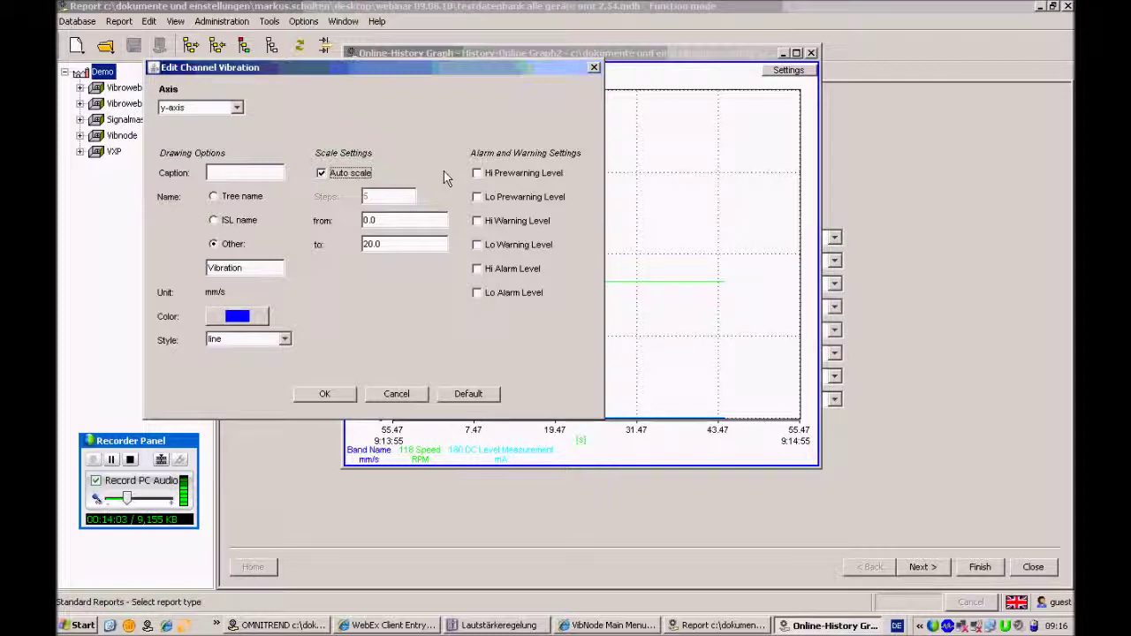
pyautogui.click(327, 395)
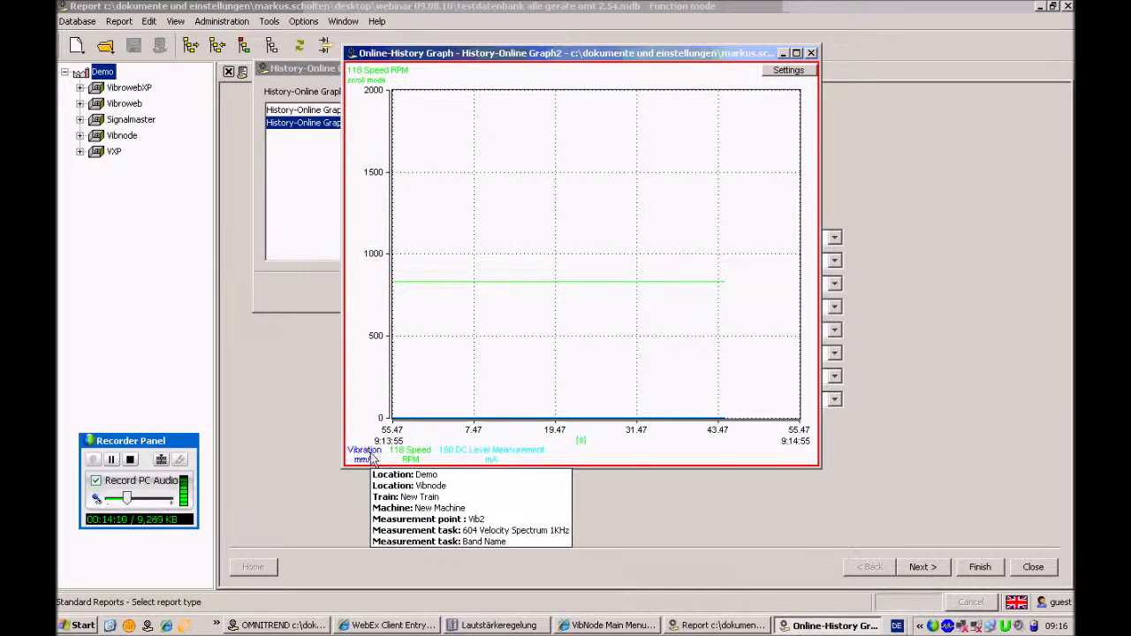
# Close the Graph2 chart window to return to the graph list
pyautogui.moveTo(356, 455)
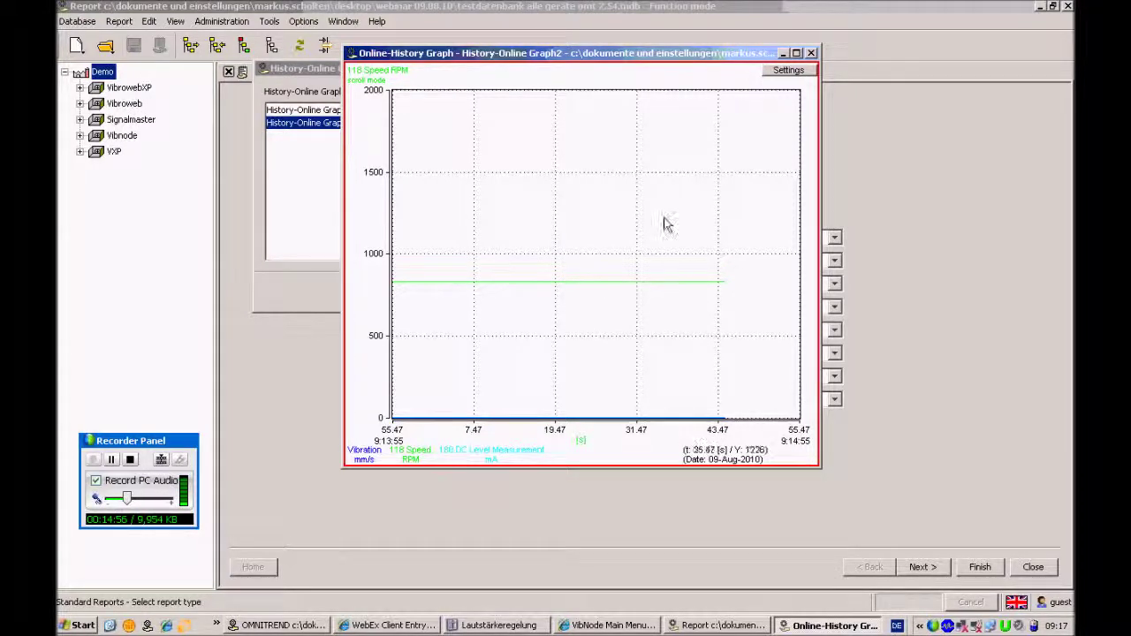
pyautogui.click(811, 53)
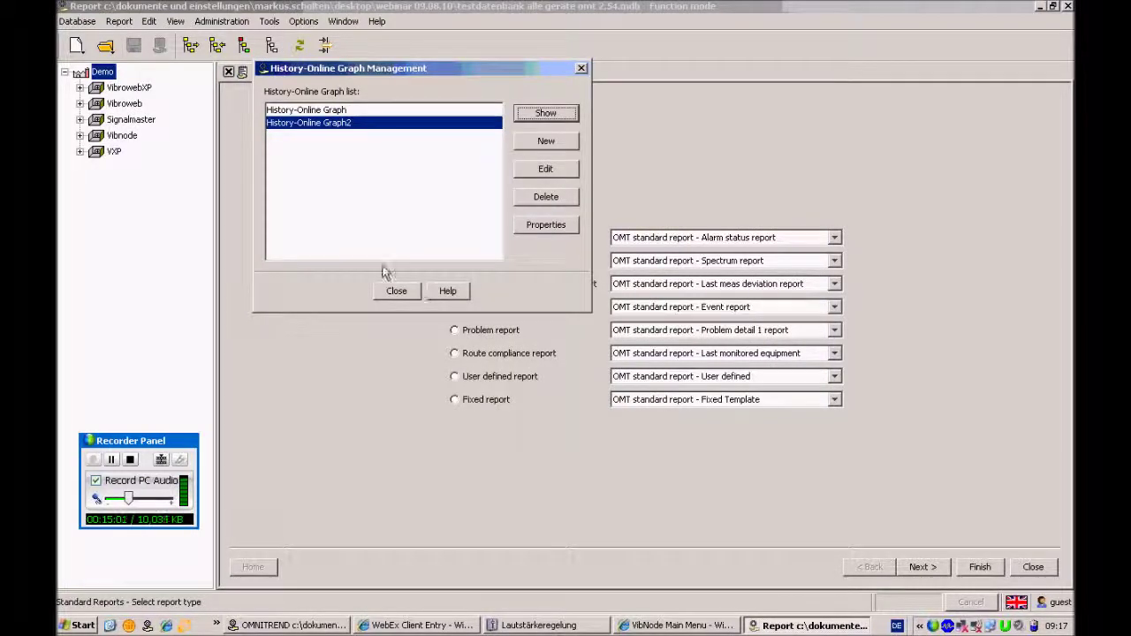
# Open History-Online Graph2's properties and change its name to Graph_TEST
pyautogui.click(546, 224)
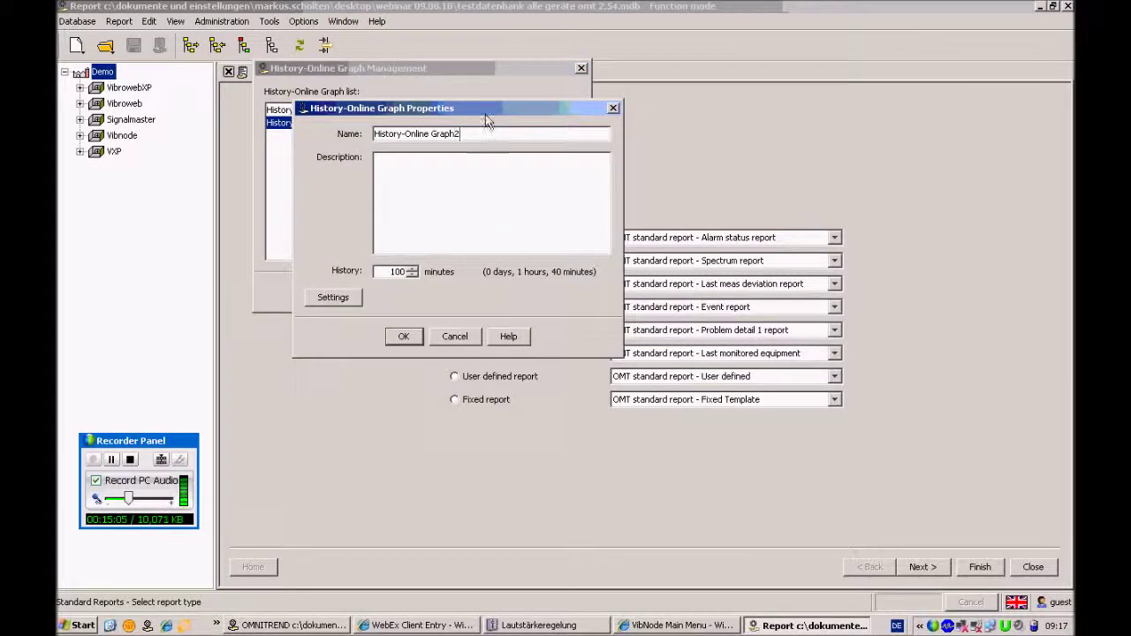
pyautogui.moveTo(488, 113); pyautogui.dragTo(530, 164)
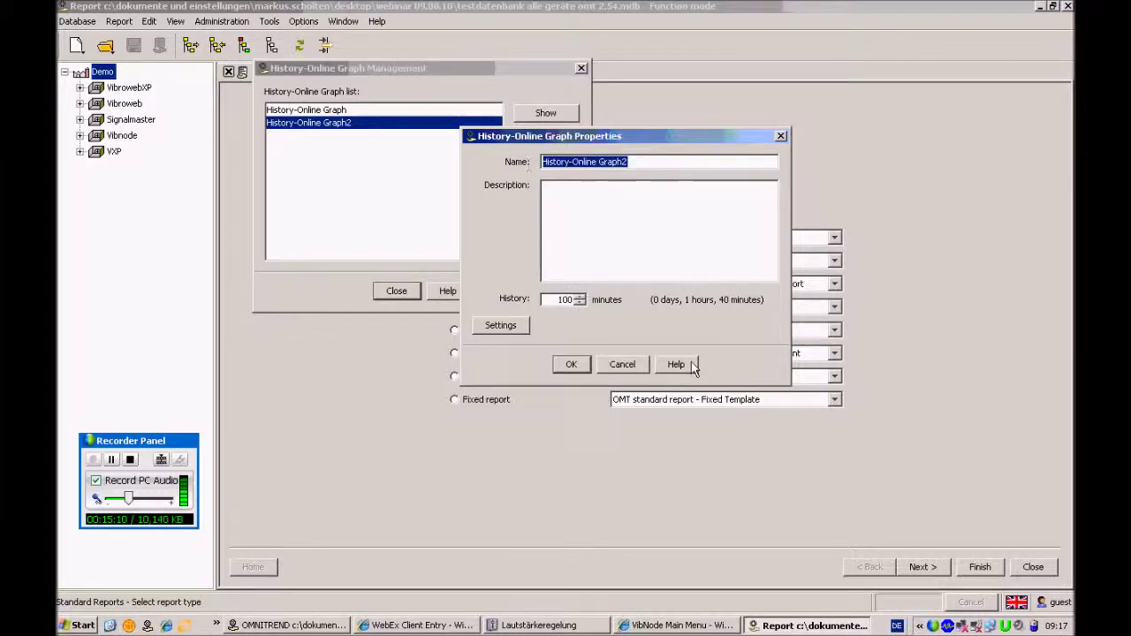
pyautogui.write('Graph_TEST')
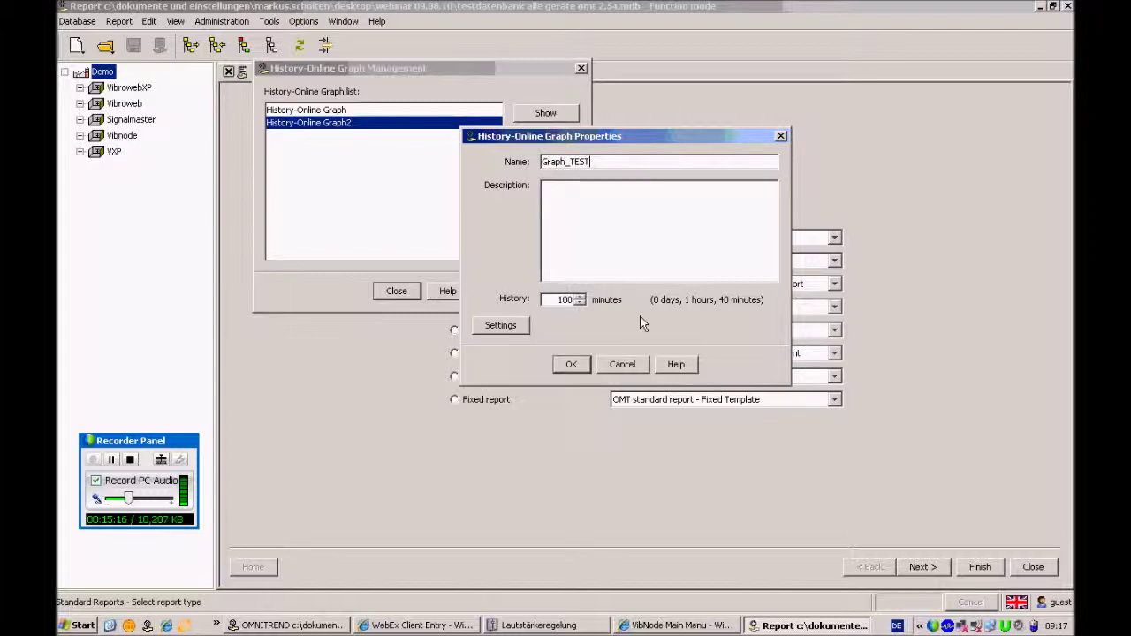
pyautogui.click(570, 299)
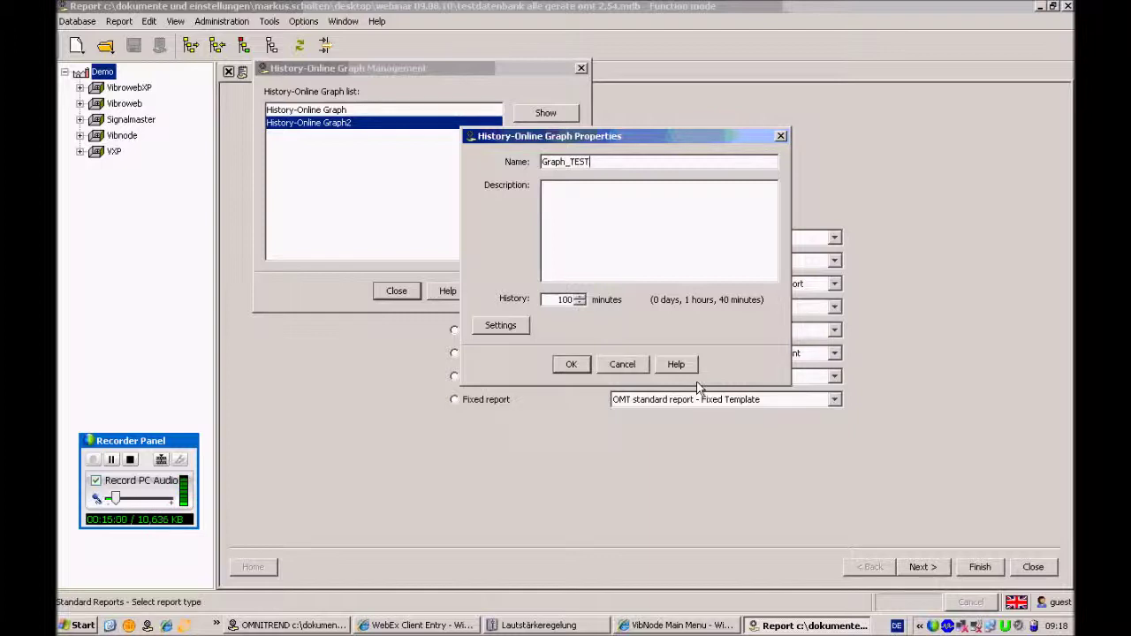
# Replace the history length of 100 with 9999 minutes
pyautogui.moveTo(554, 299); pyautogui.dragTo(604, 307)
pyautogui.write('9999069')
pyautogui.press('BackSpace')
pyautogui.press('BackSpace')
pyautogui.press('BackSpace')
pyautogui.press('BackSpace')
pyautogui.write('69')
pyautogui.press('Return')
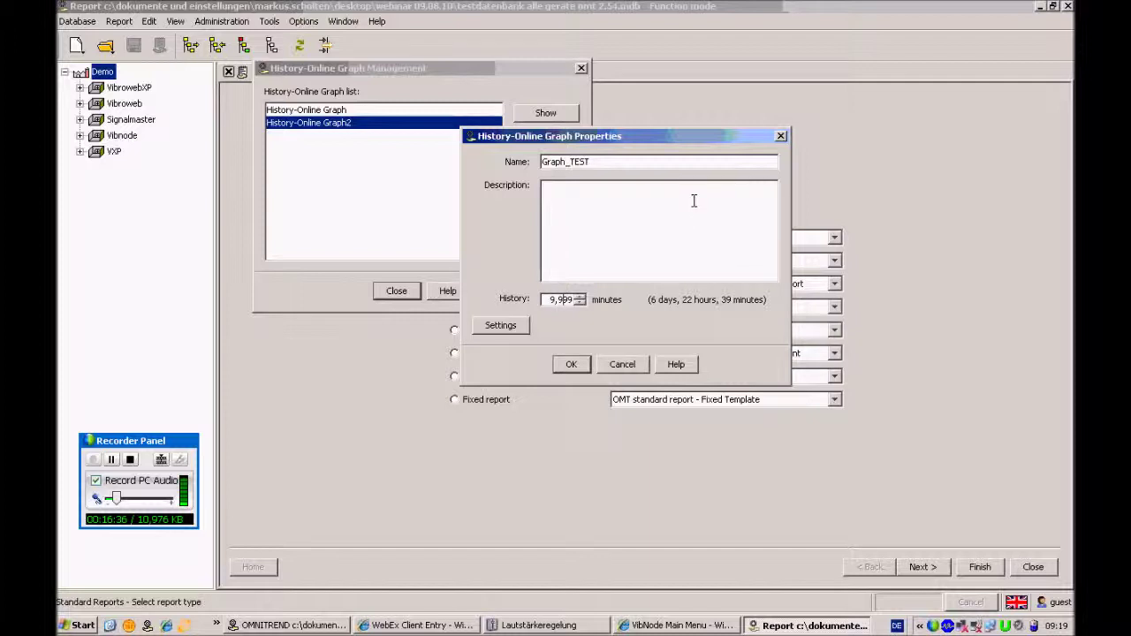
# Confirm Graph_TEST's properties, leaving display settings unchanged, and close the graph list
pyautogui.click(506, 328)
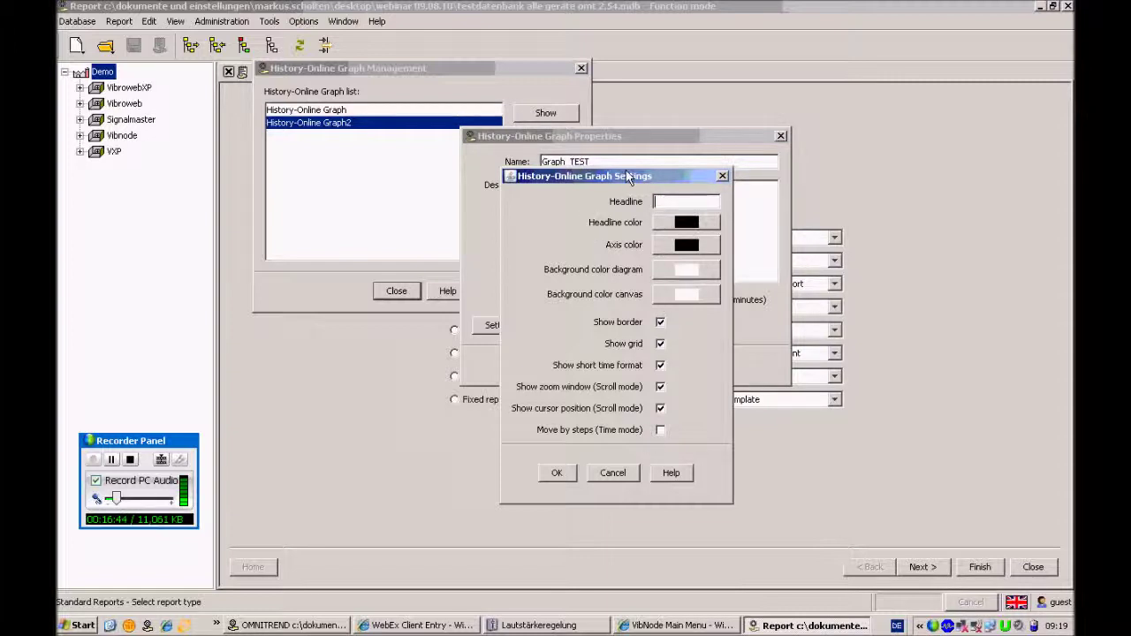
pyautogui.moveTo(606, 176); pyautogui.dragTo(715, 115)
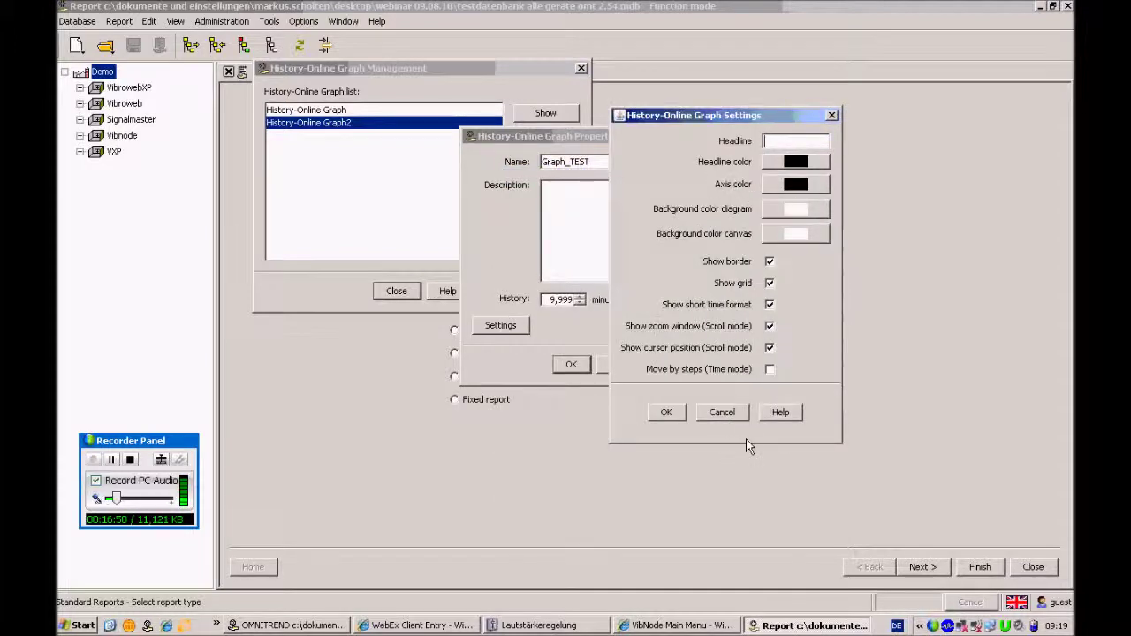
pyautogui.click(734, 412)
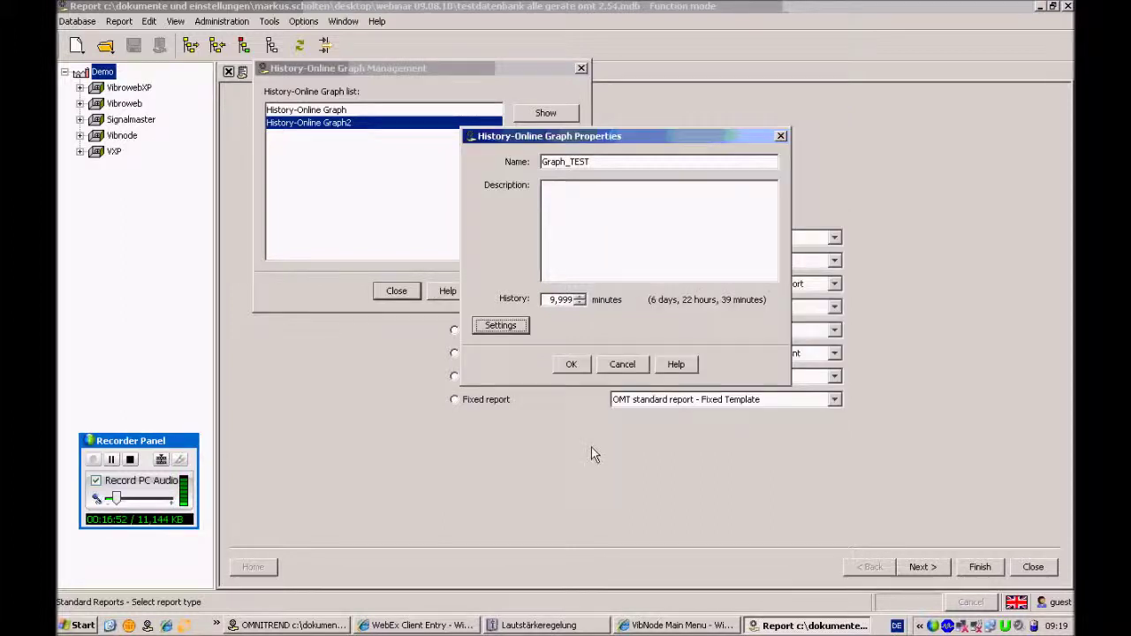
pyautogui.click(573, 364)
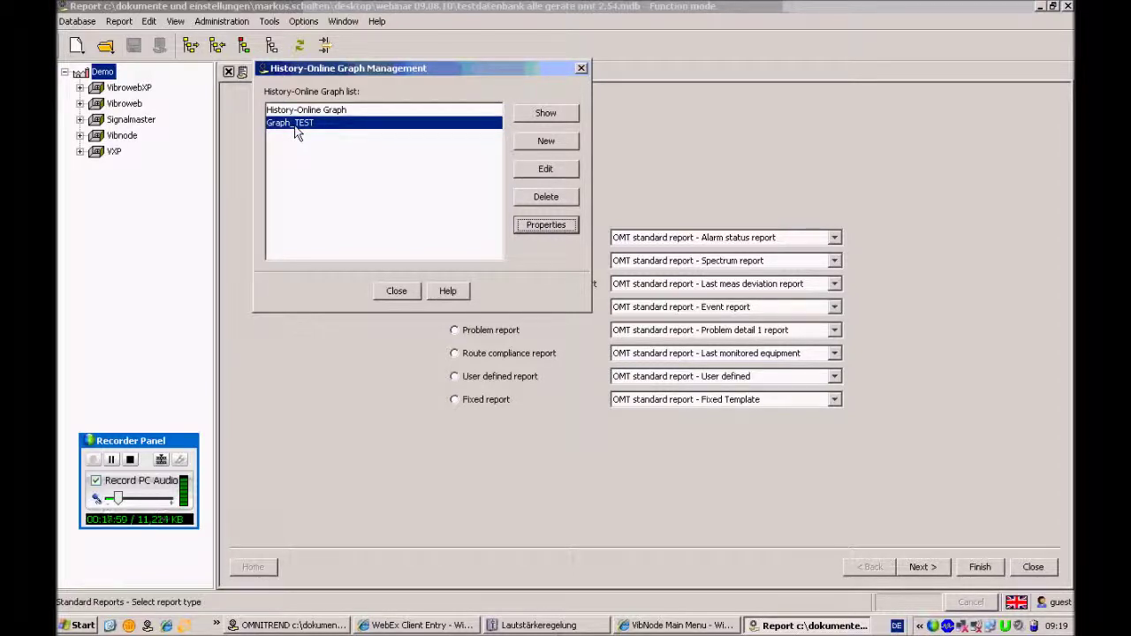
pyautogui.click(398, 291)
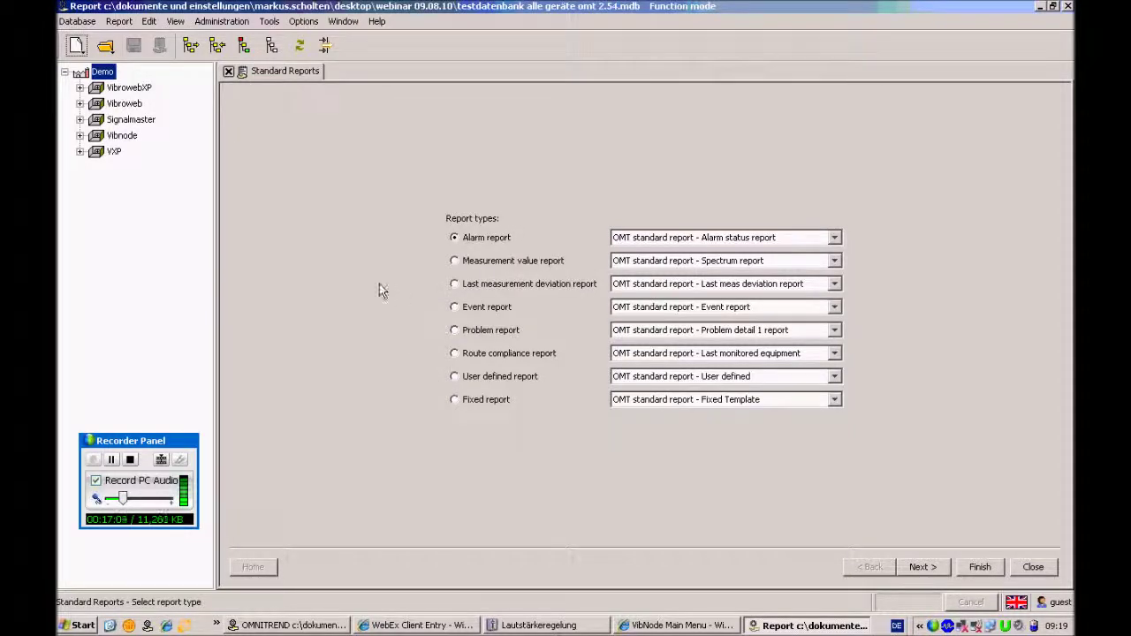
# Start a new online screen and expand Vibnode > New Train > New Machine
pyautogui.click(271, 22)
pyautogui.moveTo(295, 39)
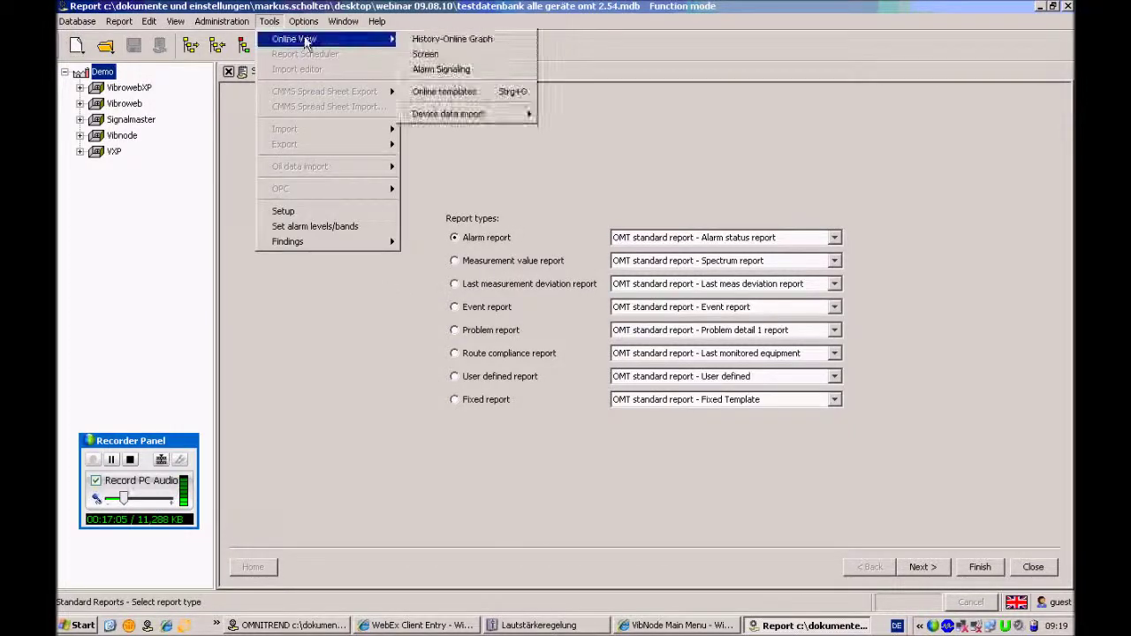
pyautogui.click(484, 56)
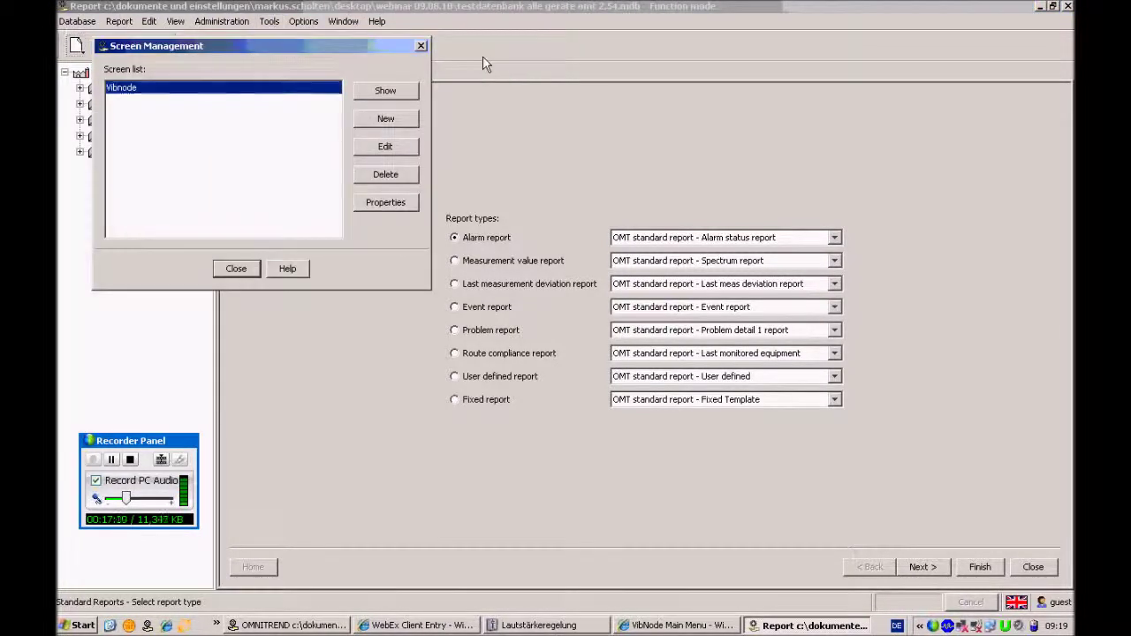
pyautogui.click(387, 121)
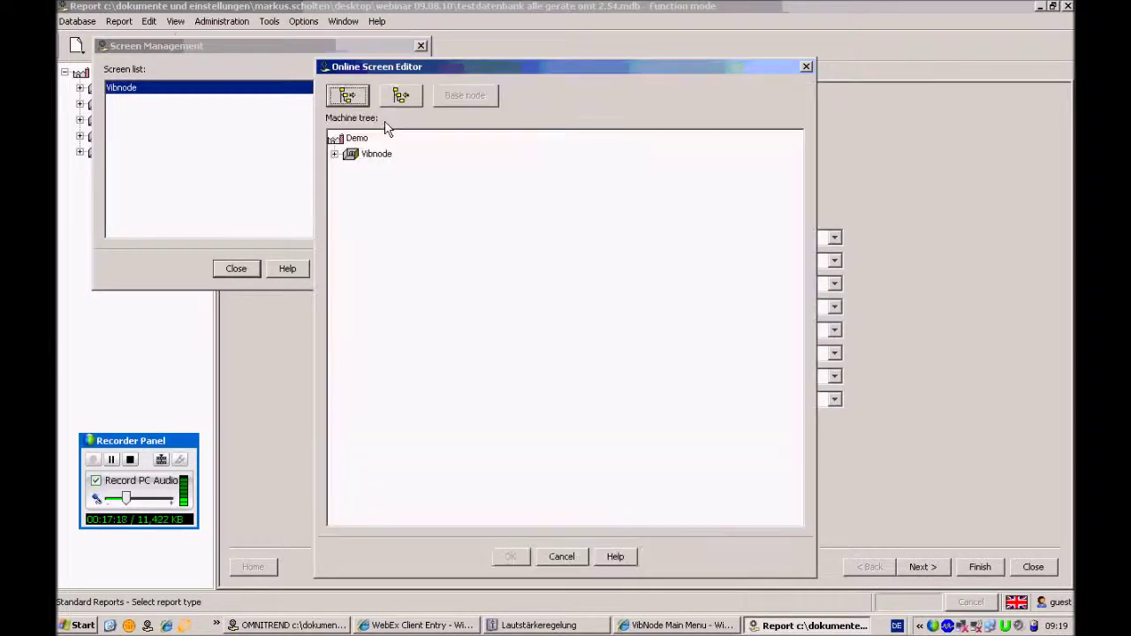
pyautogui.moveTo(538, 68); pyautogui.dragTo(538, 43)
pyautogui.click(334, 129)
pyautogui.click(349, 145)
pyautogui.click(365, 162)
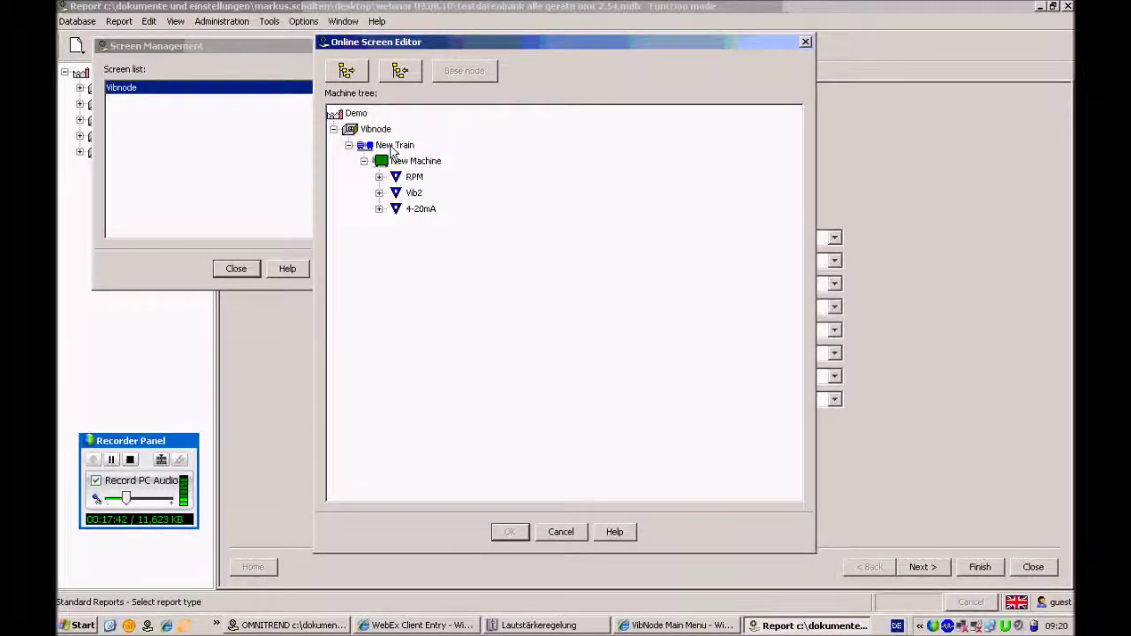
# Make New Train the base node, save the screen, and display it
pyautogui.click(395, 146)
pyautogui.click(462, 73)
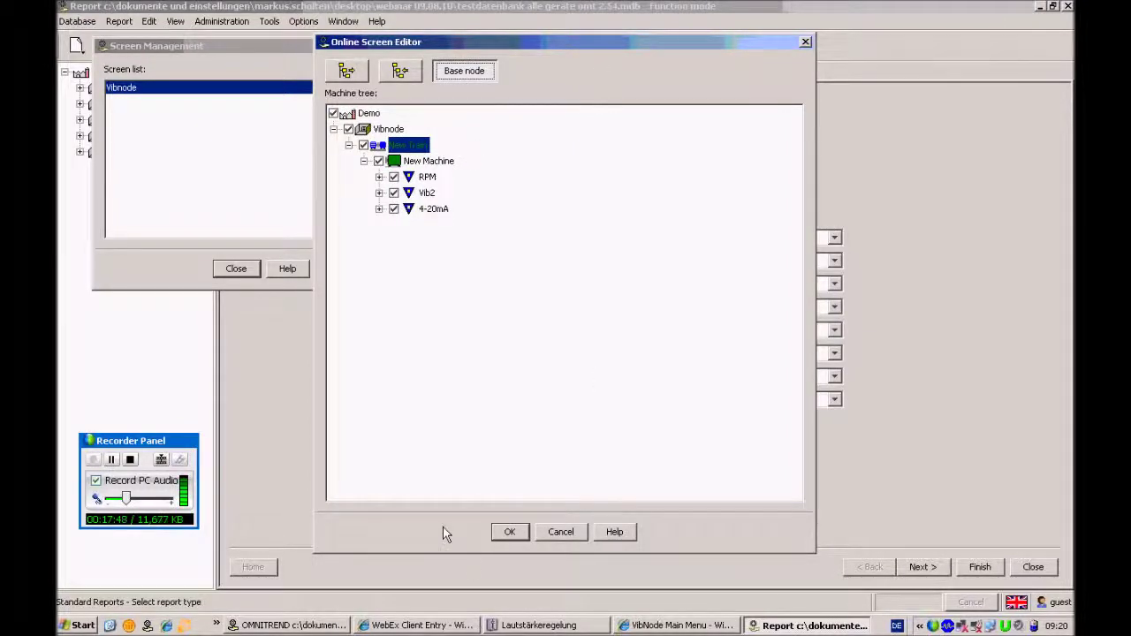
pyautogui.click(520, 533)
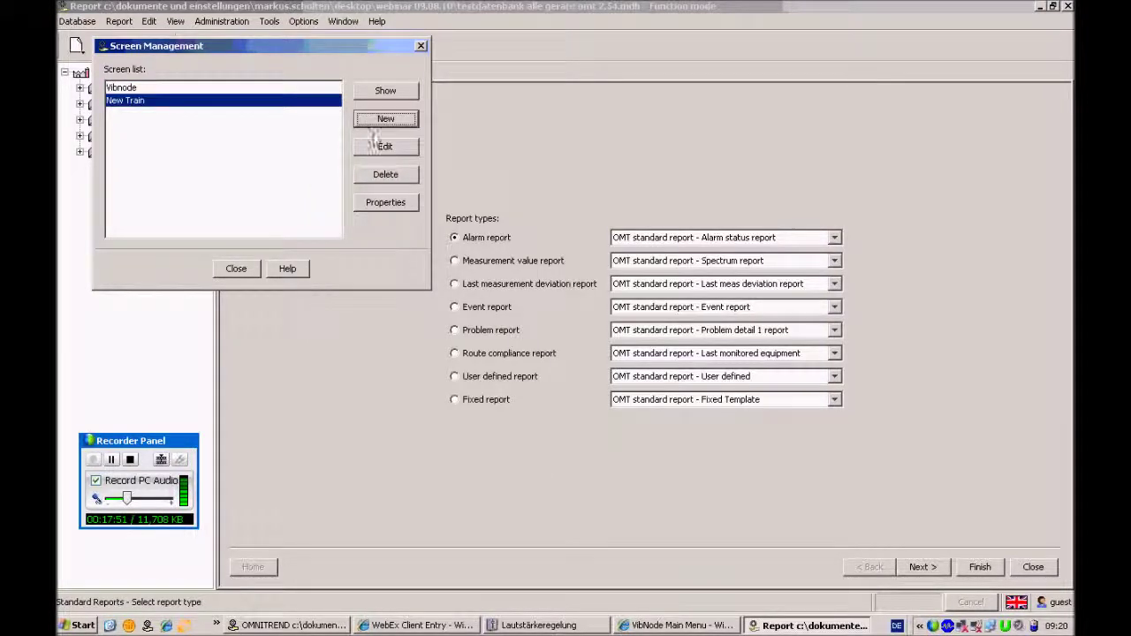
pyautogui.click(385, 91)
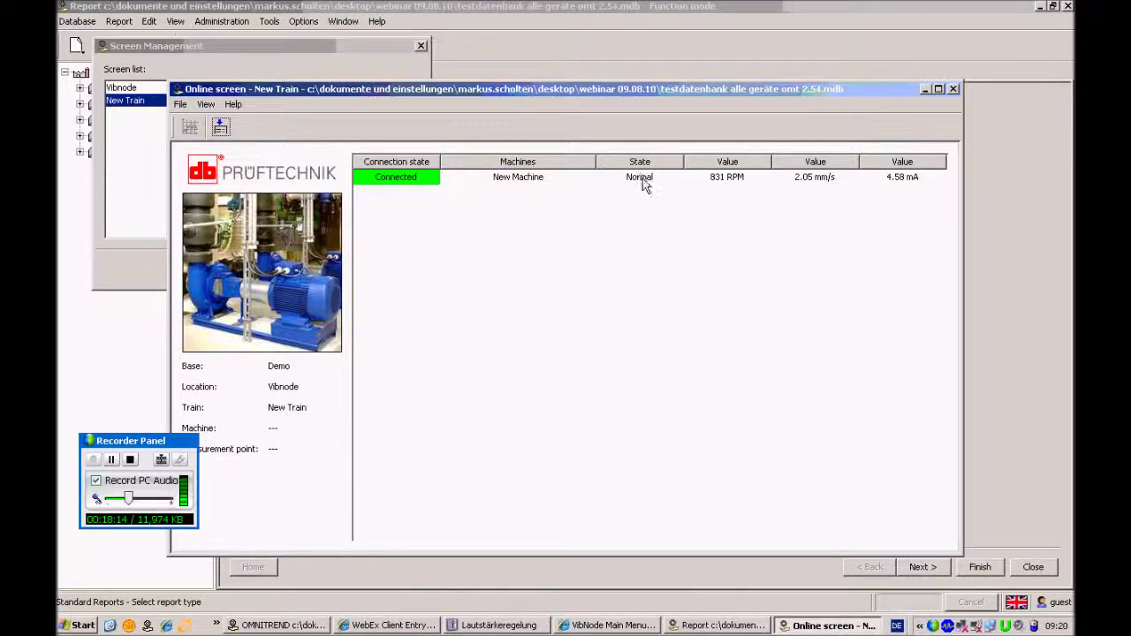
pyautogui.moveTo(643, 182)
pyautogui.moveTo(734, 181)
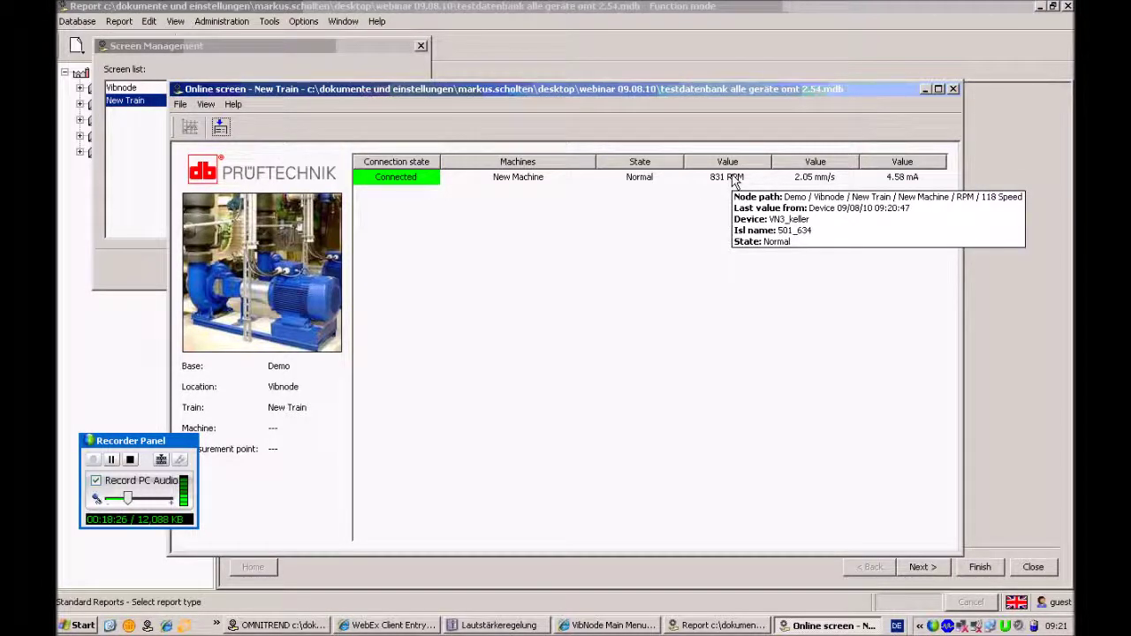
pyautogui.moveTo(811, 180)
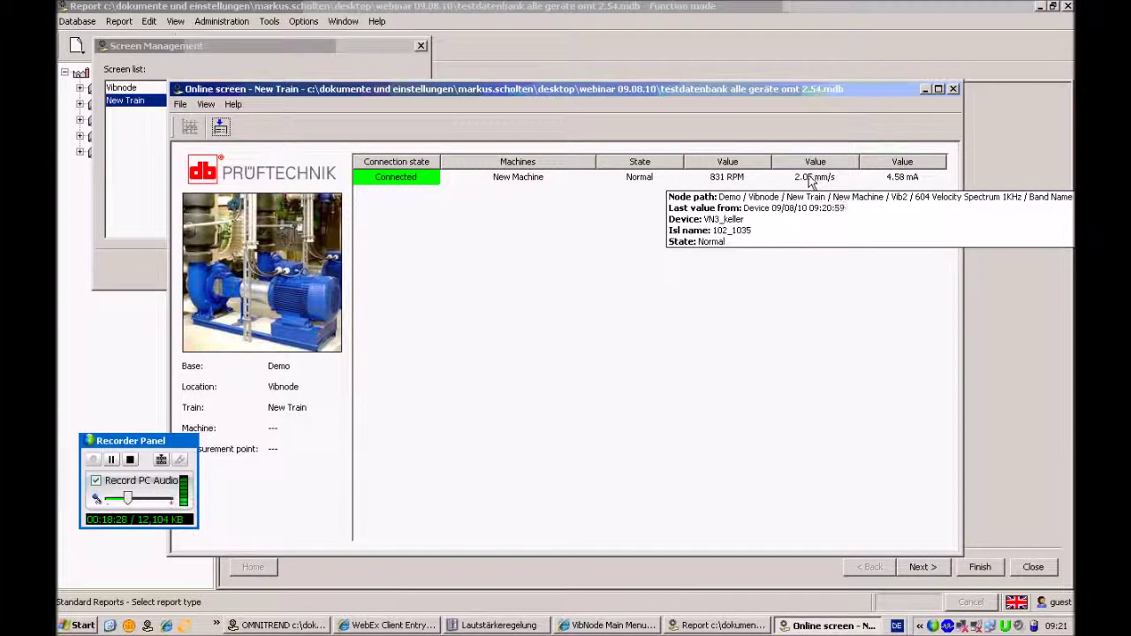
pyautogui.moveTo(900, 180)
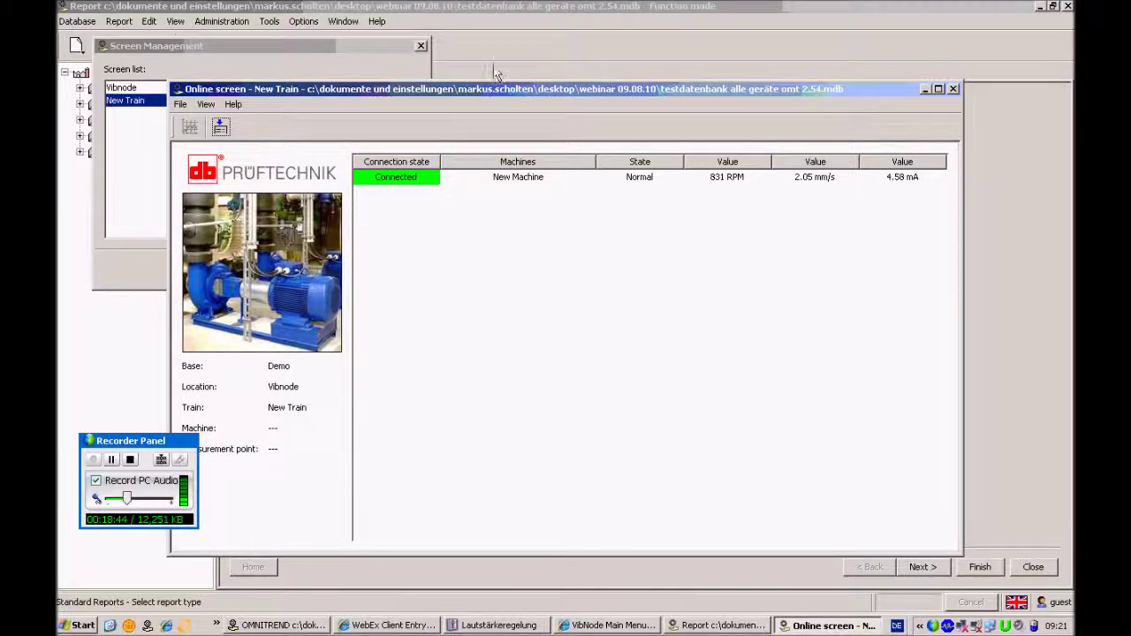
pyautogui.click(953, 88)
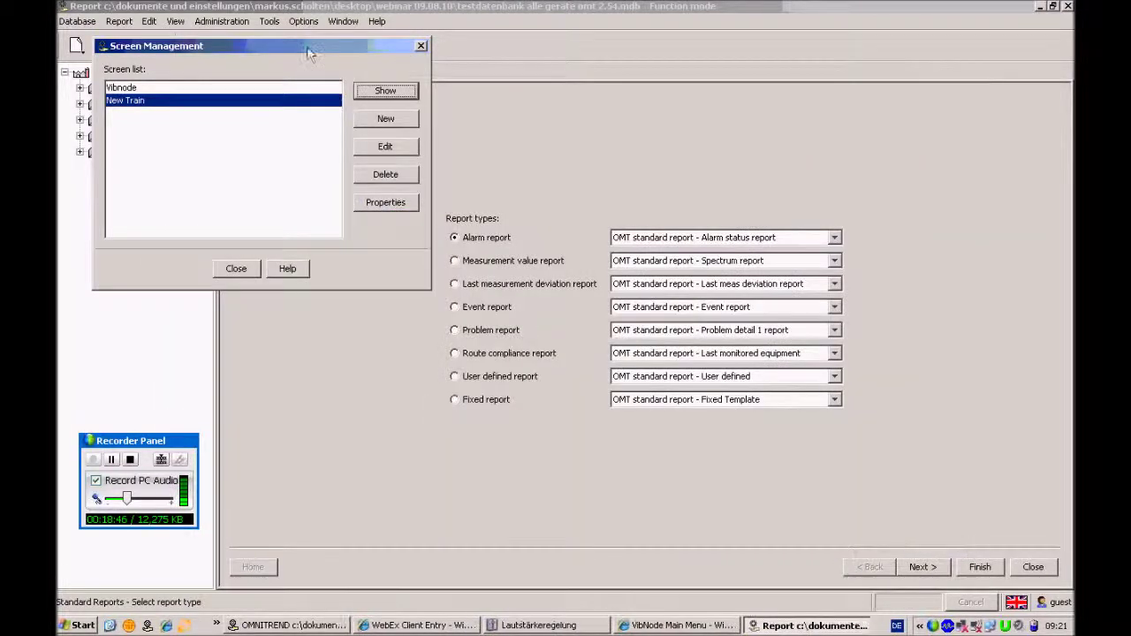
# Expand Vibnode and New Machine in the tree, then reopen and enlarge the New Train online screen
pyautogui.click(80, 135)
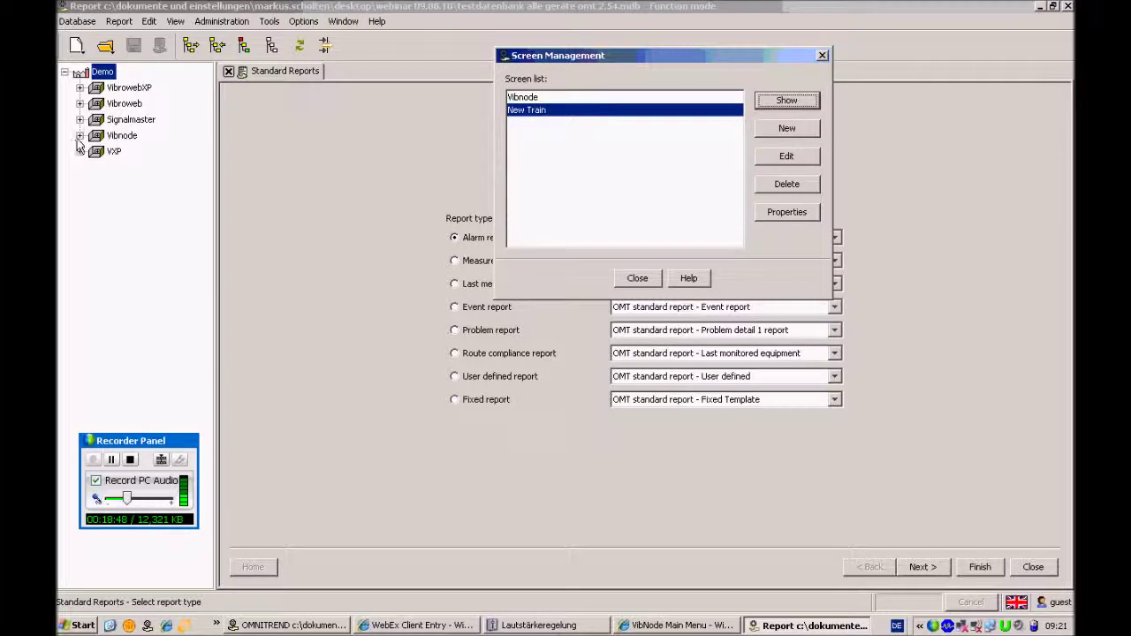
pyautogui.click(110, 168)
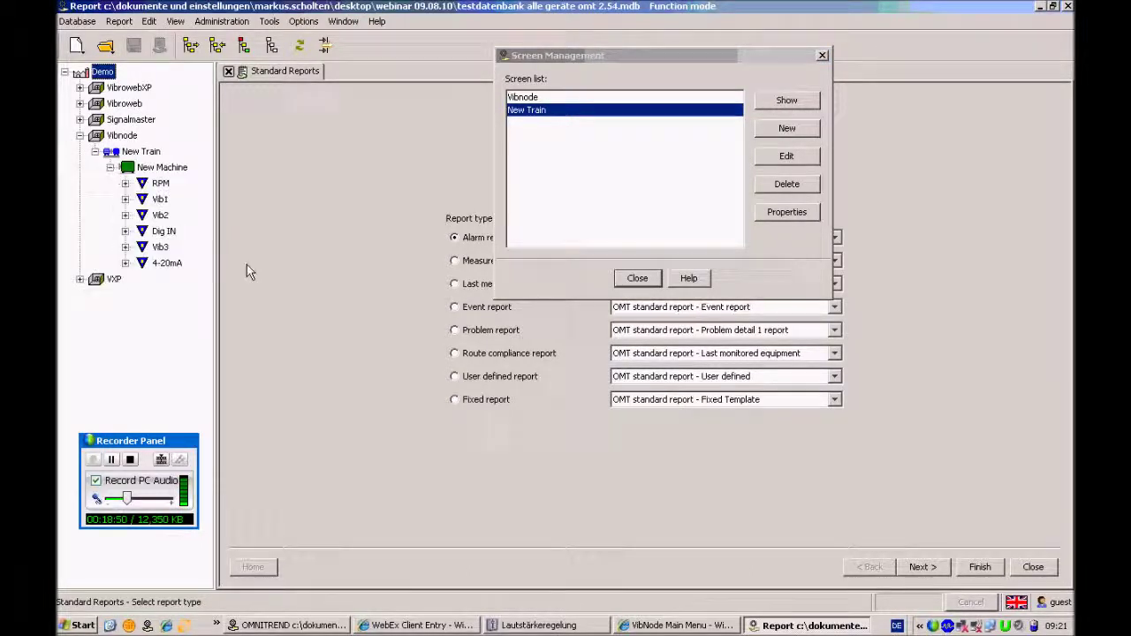
pyautogui.click(787, 101)
pyautogui.moveTo(555, 87); pyautogui.dragTo(700, 61)
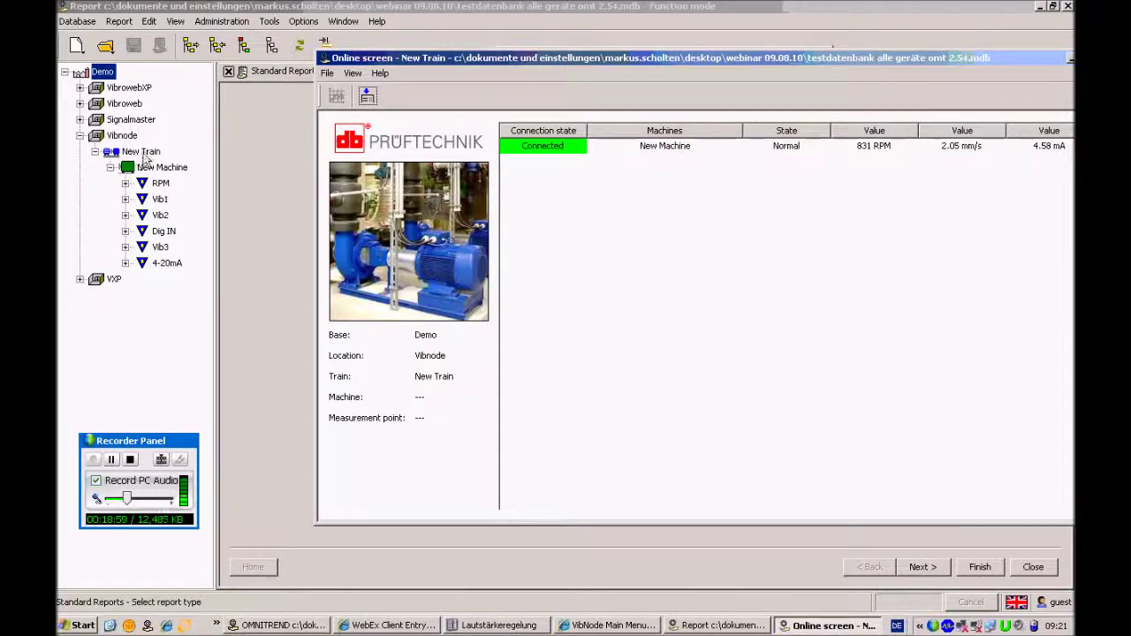
pyautogui.doubleClick(734, 60)
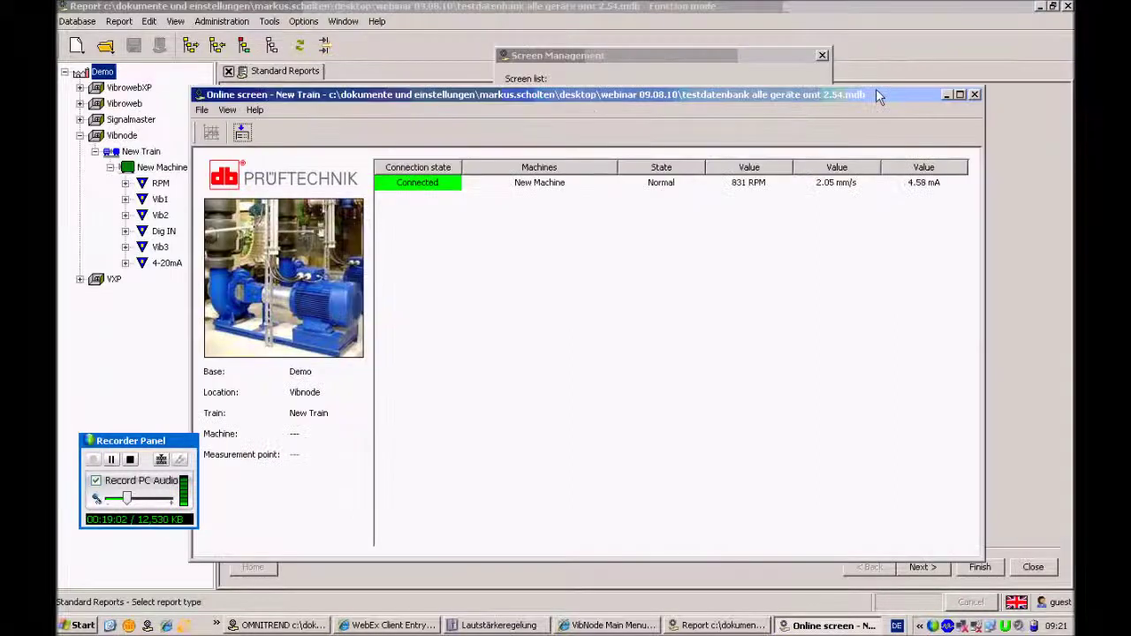
# Edit the New Train screen definition, replacing its base node with New Machine, and save
pyautogui.hotkey('alt', 'F4')
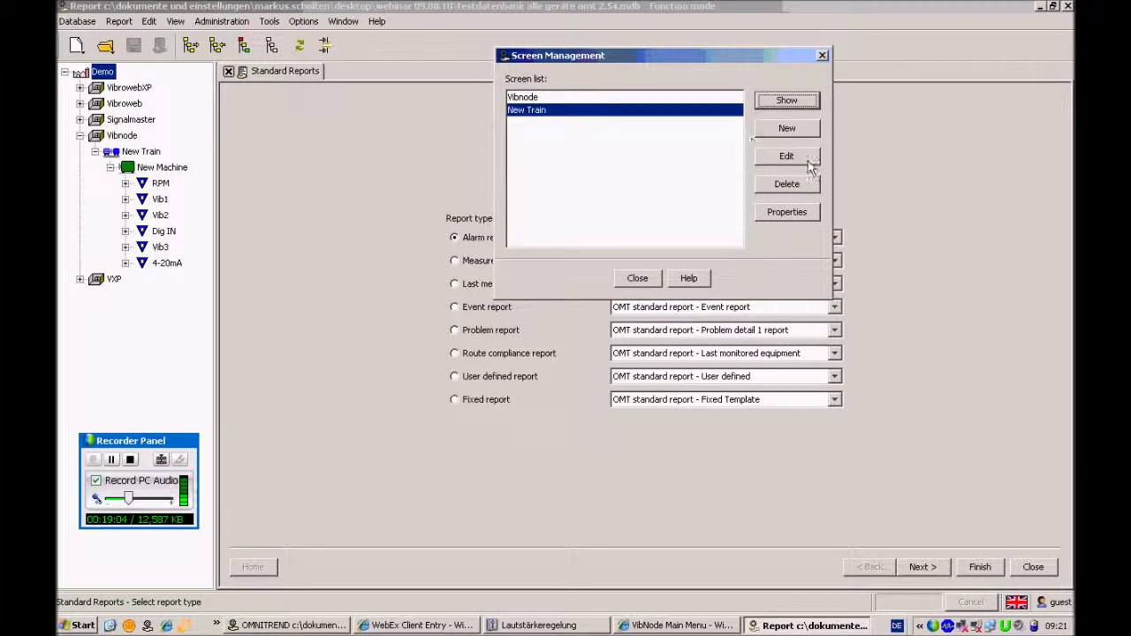
pyautogui.click(805, 158)
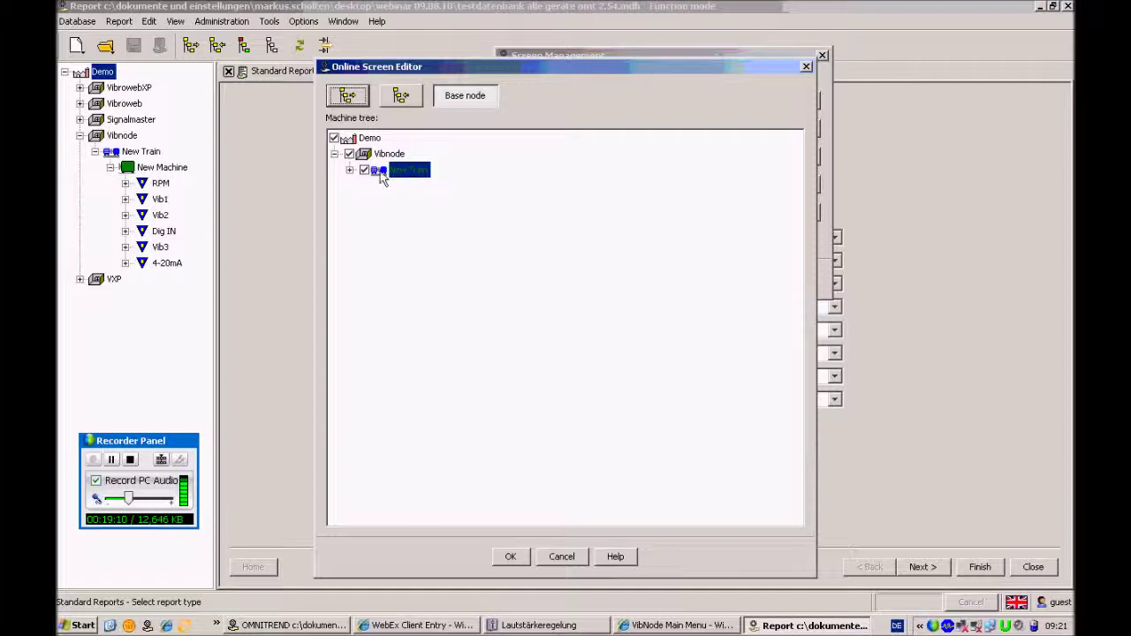
pyautogui.click(460, 101)
pyautogui.click(350, 170)
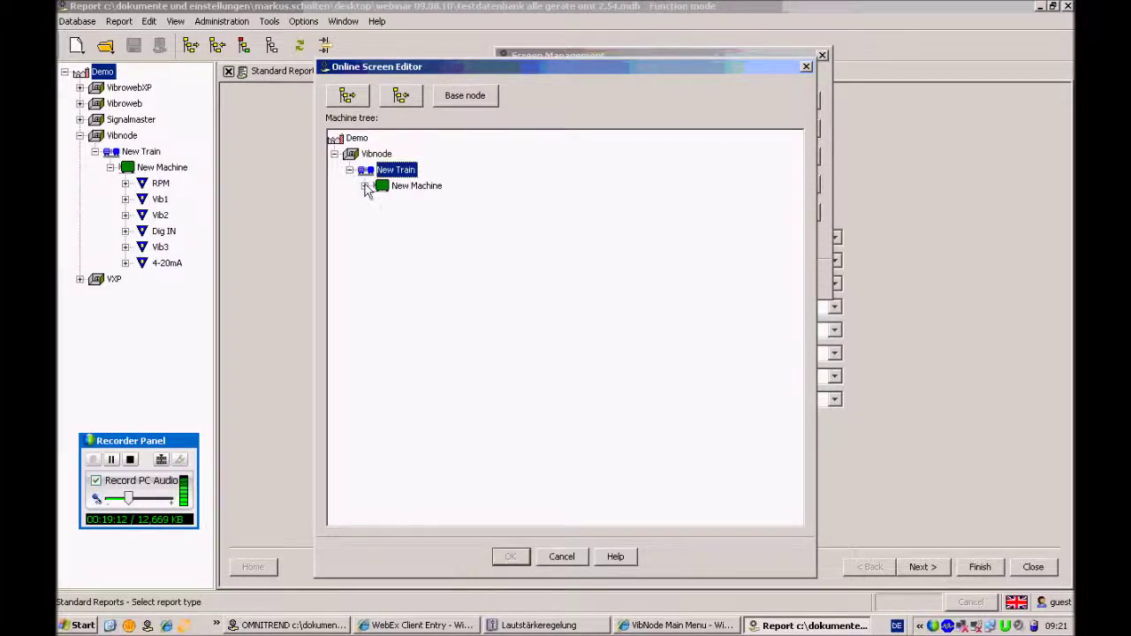
pyautogui.click(365, 185)
pyautogui.click(413, 187)
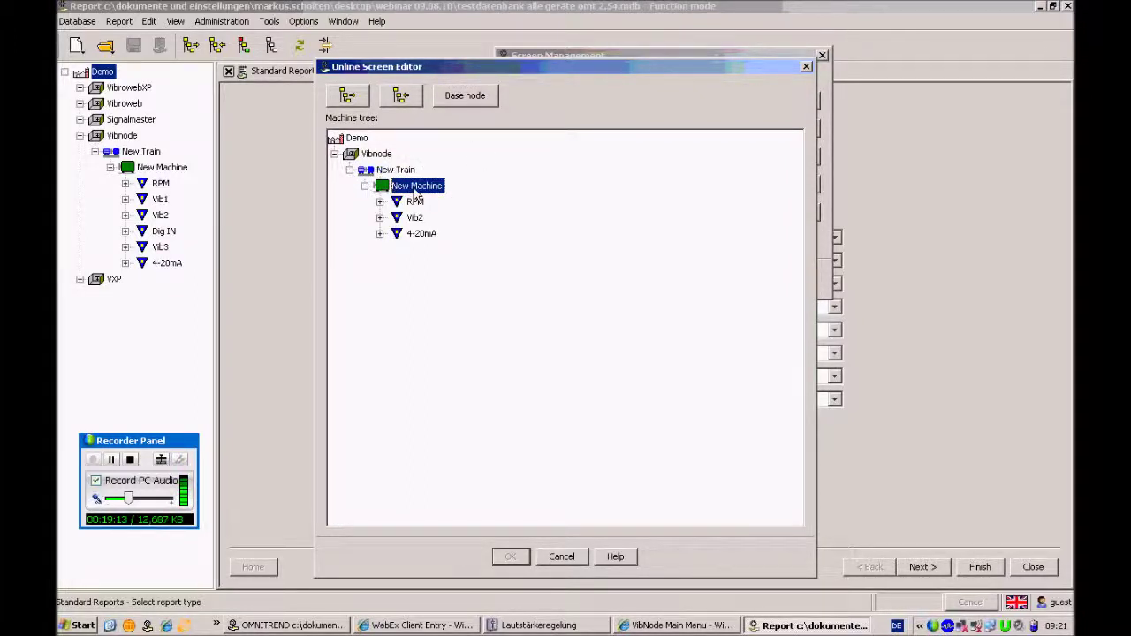
pyautogui.click(475, 99)
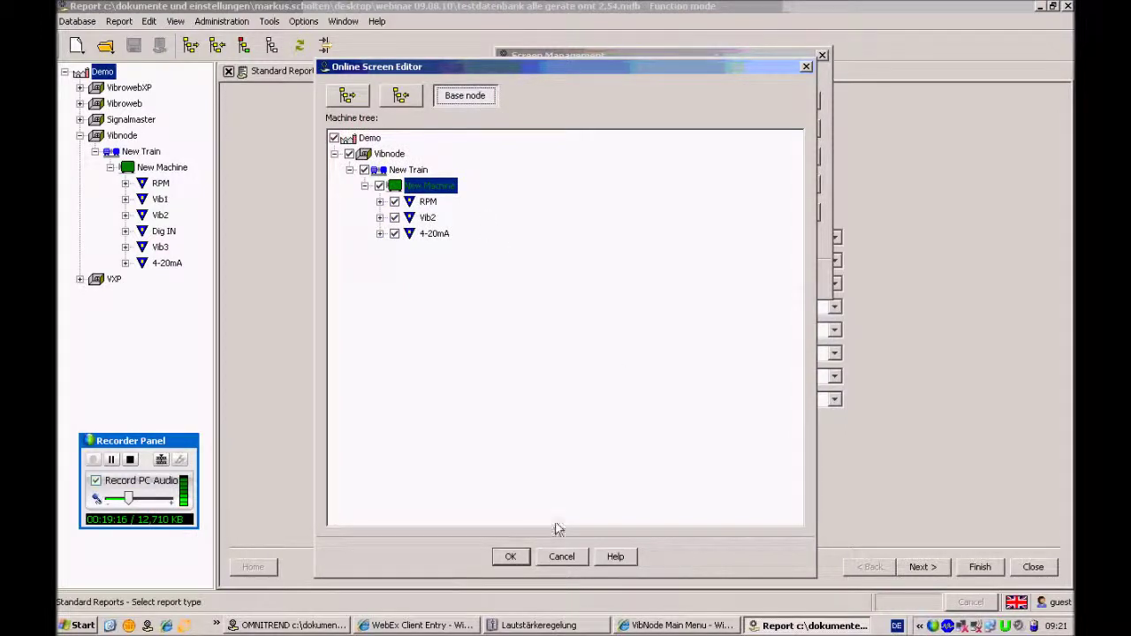
pyautogui.click(515, 558)
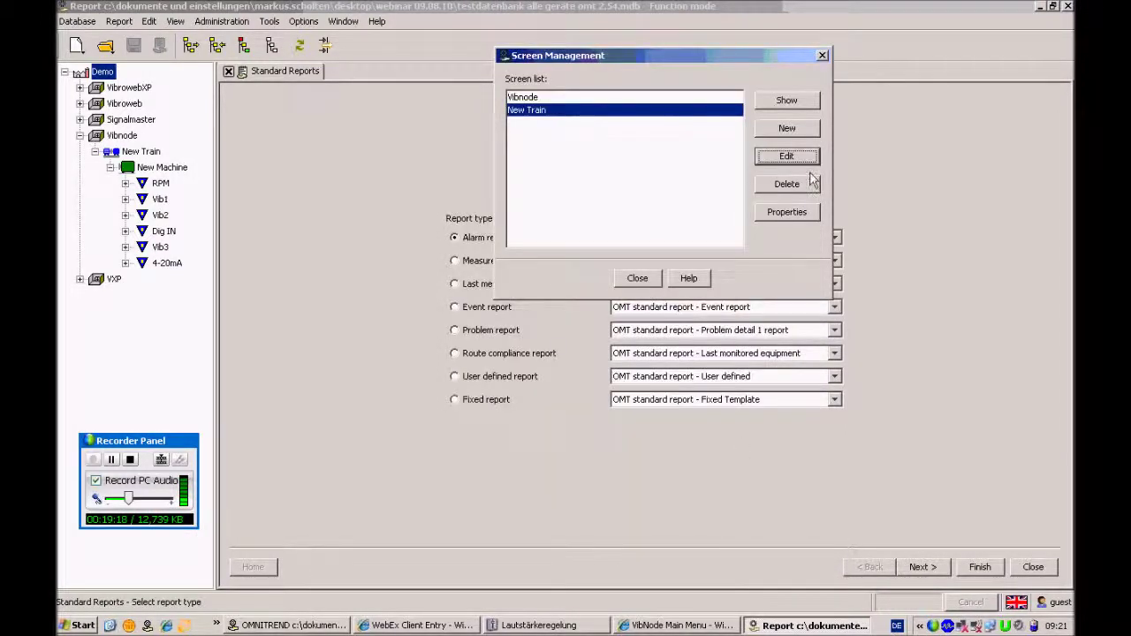
# Show the updated New Train online screen, then return to the Machinery Manager
pyautogui.click(786, 101)
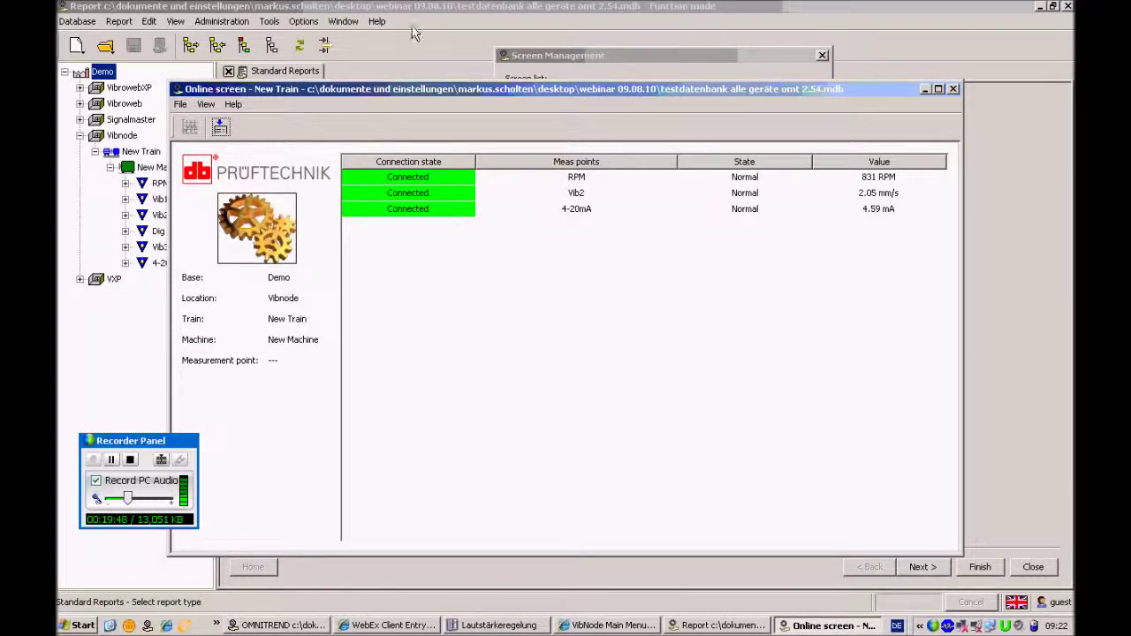
pyautogui.click(270, 626)
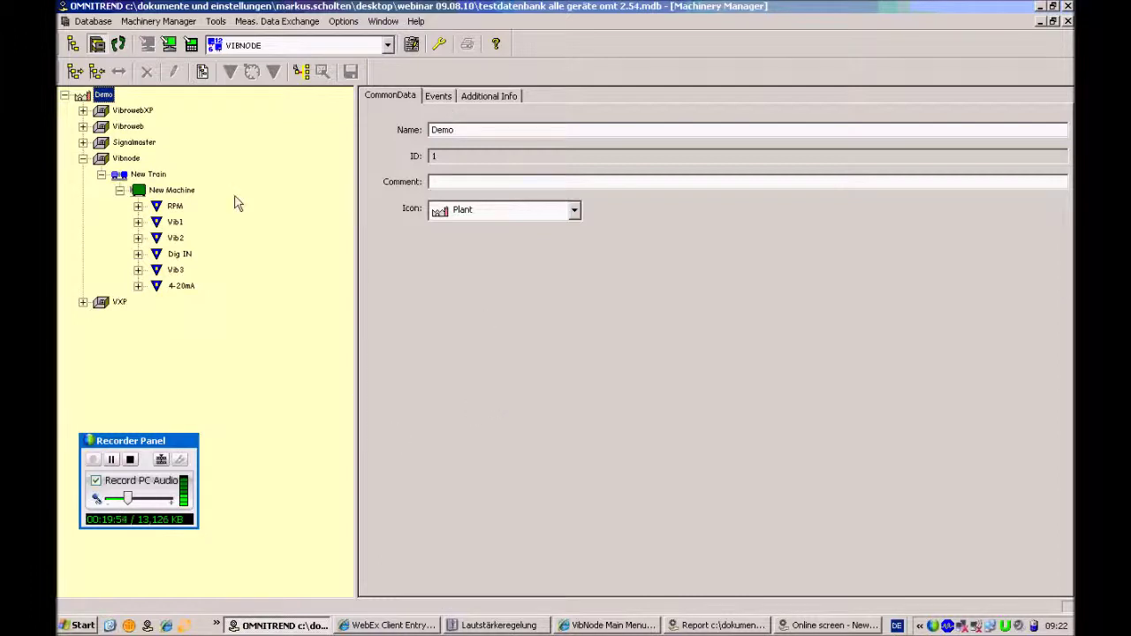
# Open New Machine's attached files and check that cogs.gif is its location image
pyautogui.click(168, 190)
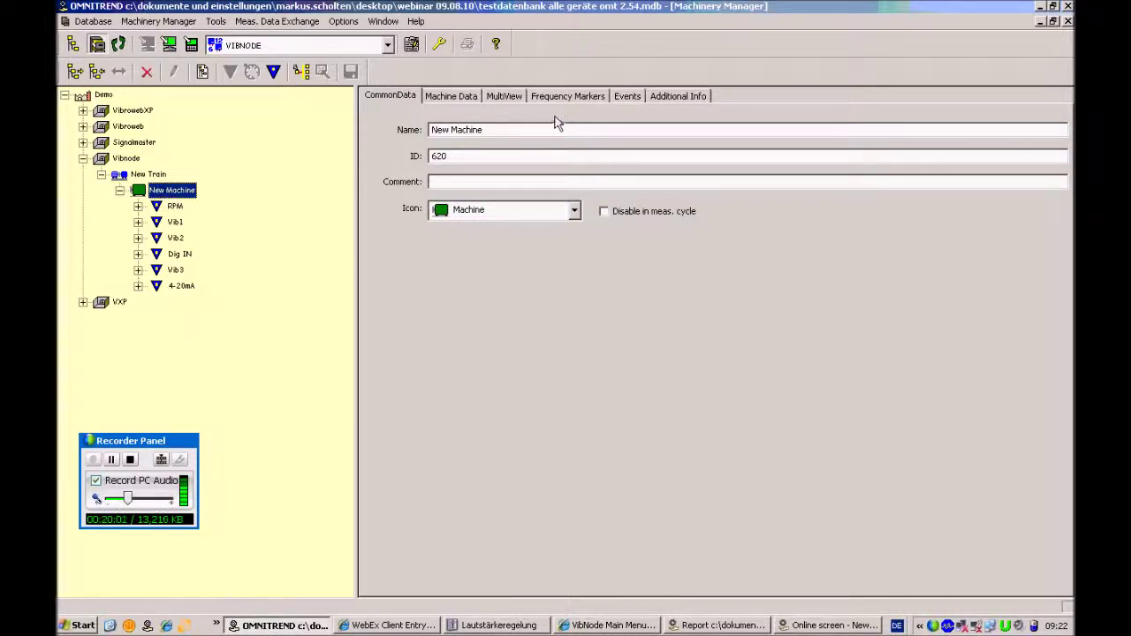
pyautogui.click(688, 103)
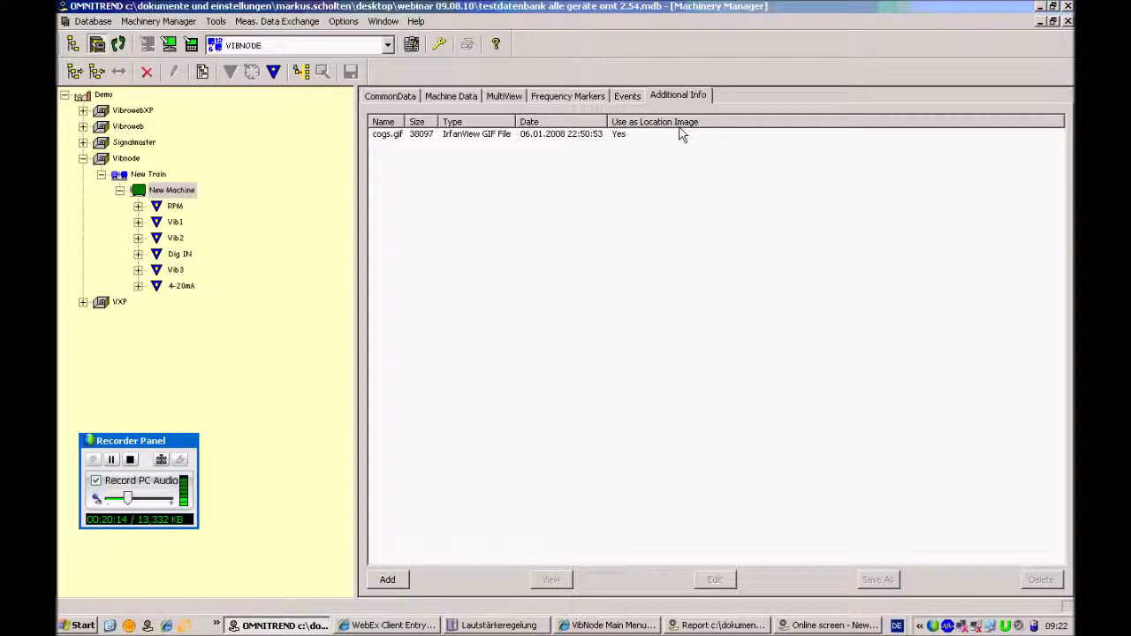
pyautogui.rightClick(590, 141)
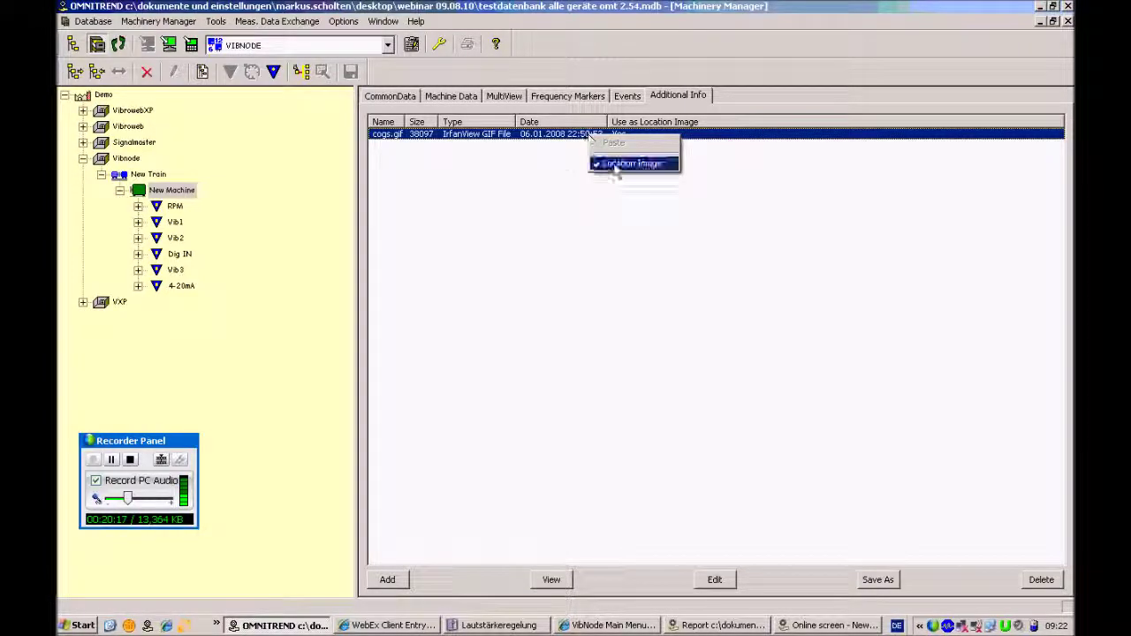
pyautogui.click(570, 207)
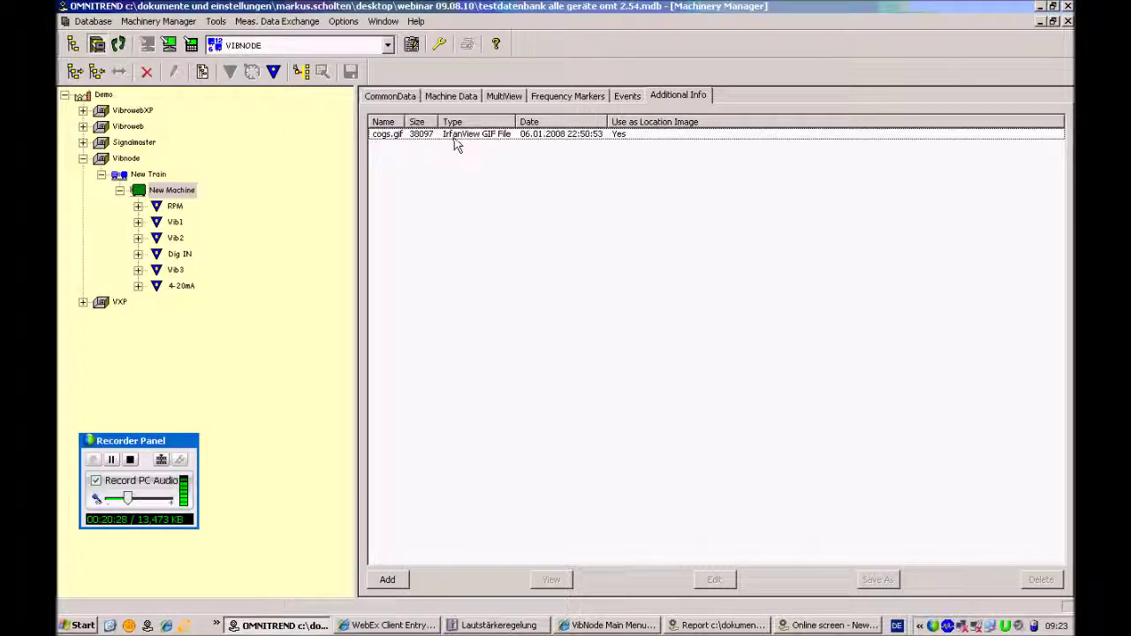
pyautogui.rightClick(599, 142)
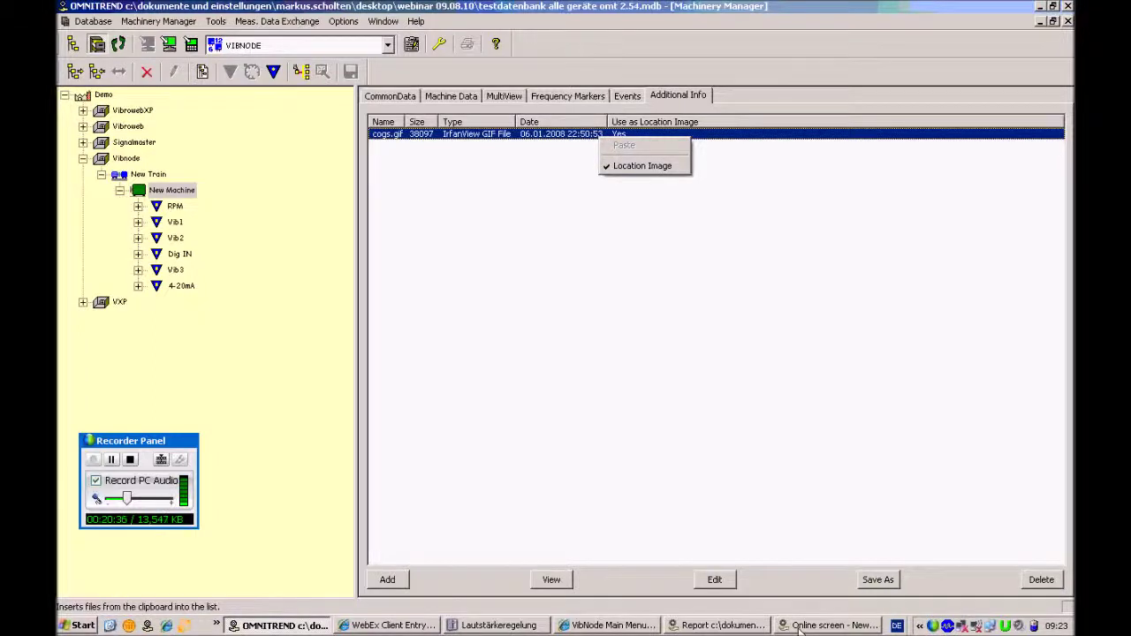
pyautogui.hotkey('alt', 'Tab')
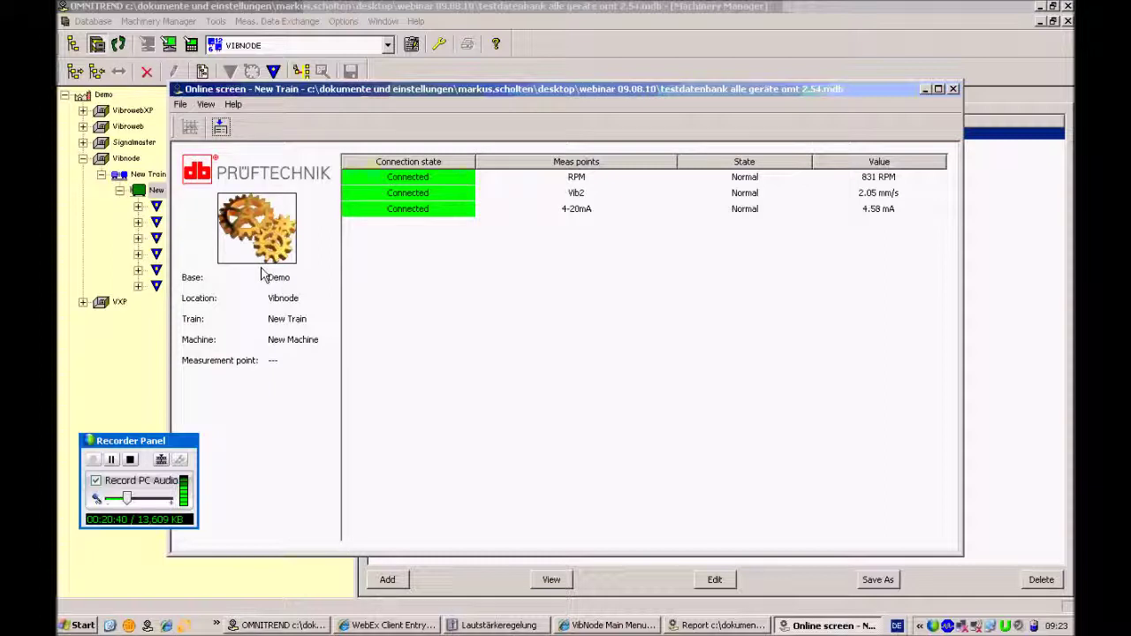
# Move the online screen down and right, then bring Machinery Manager back in front
pyautogui.moveTo(552, 89); pyautogui.dragTo(627, 148)
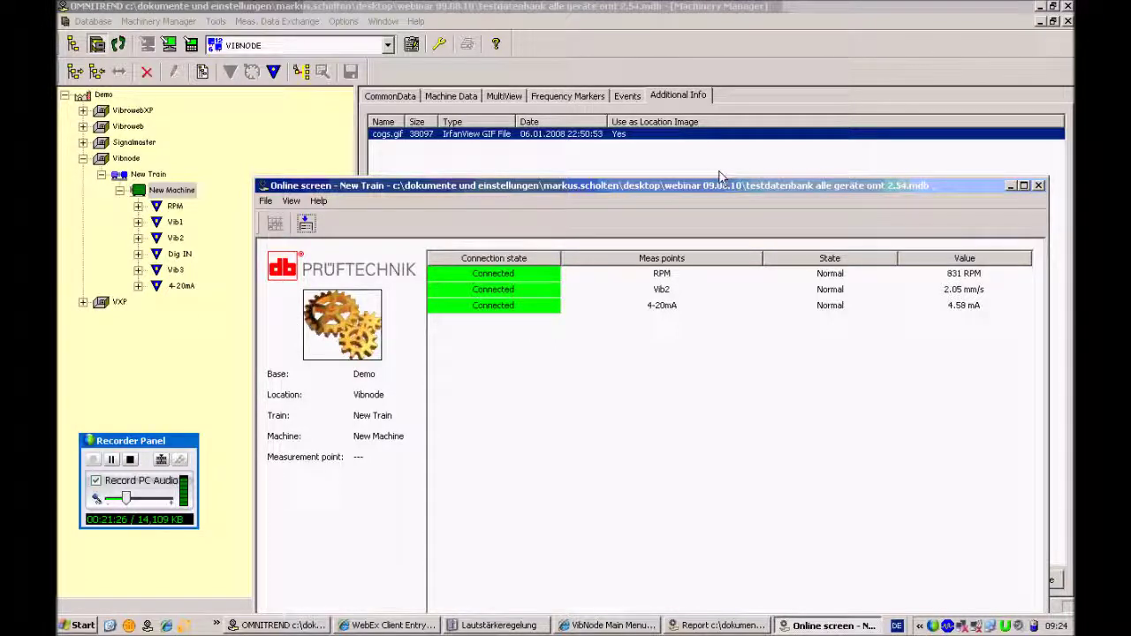
pyautogui.click(472, 11)
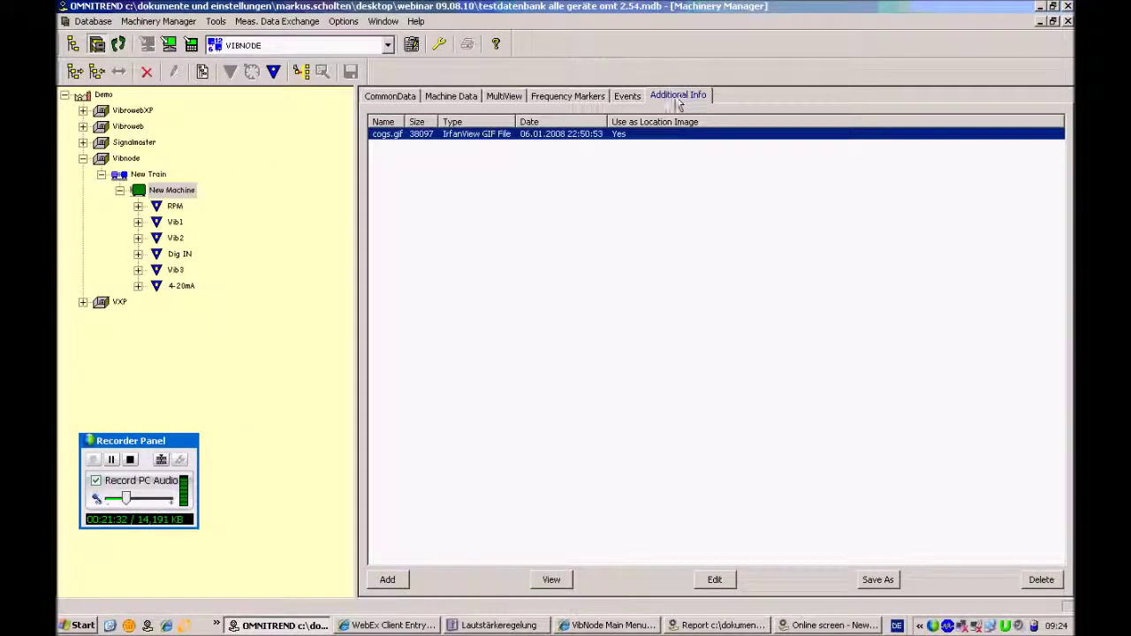
# Review New Train's details and screen definition without changes, then restore its online screen
pyautogui.click(149, 176)
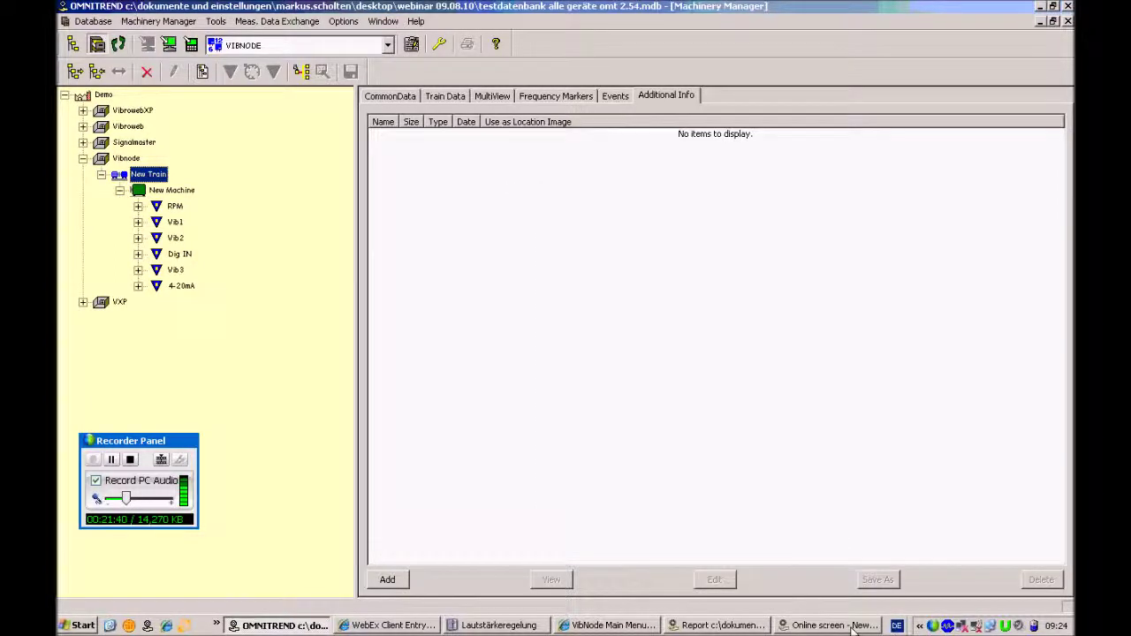
pyautogui.click(748, 626)
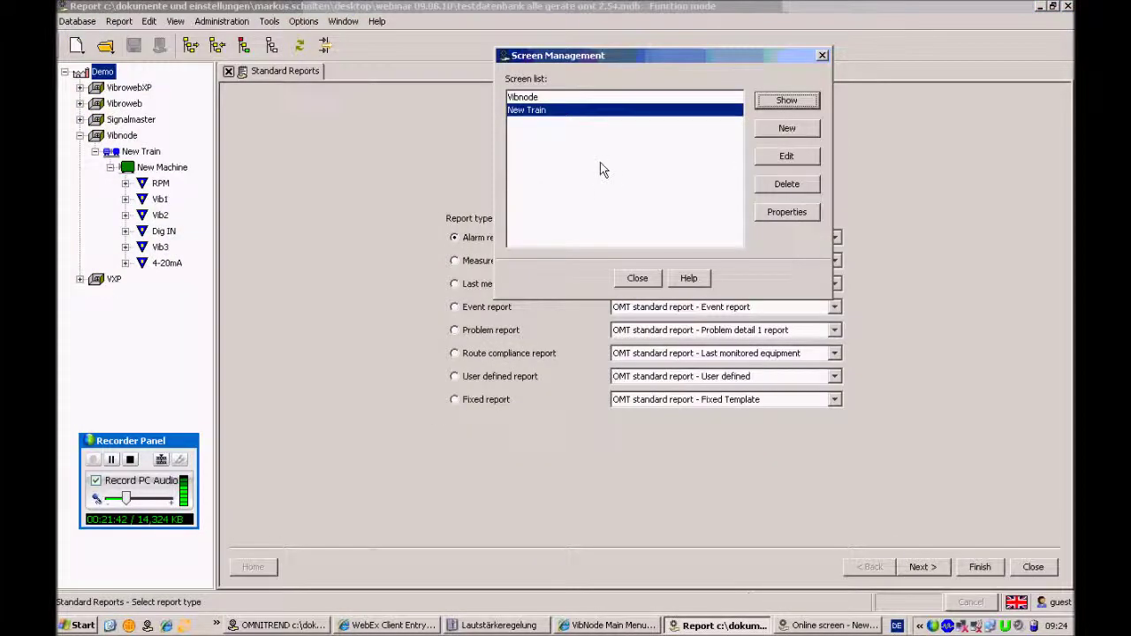
pyautogui.click(785, 157)
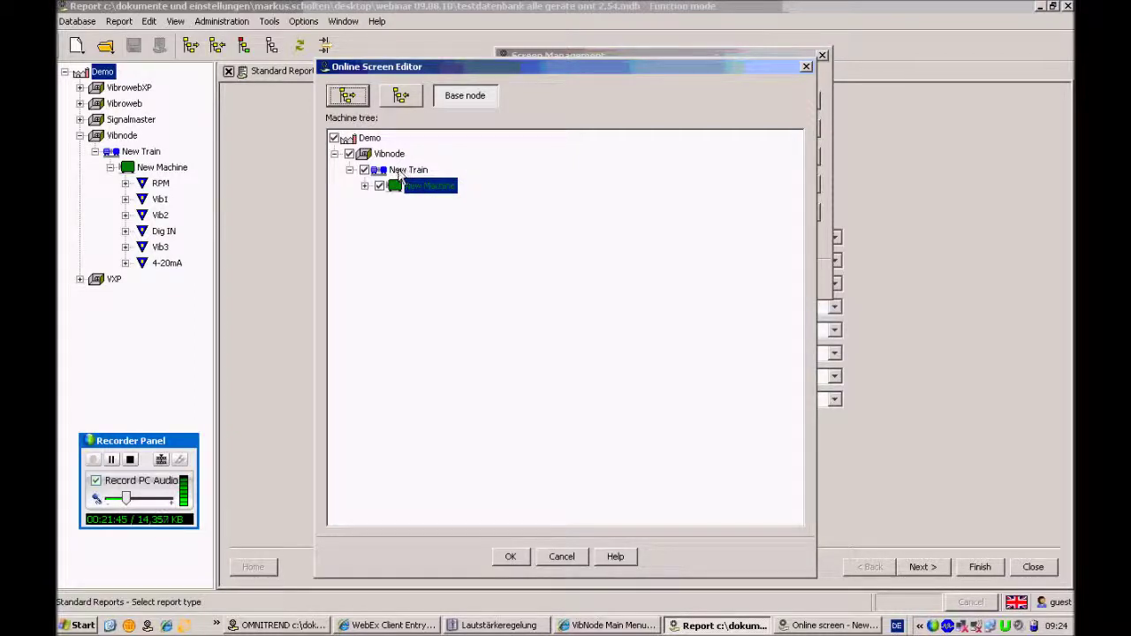
pyautogui.click(562, 556)
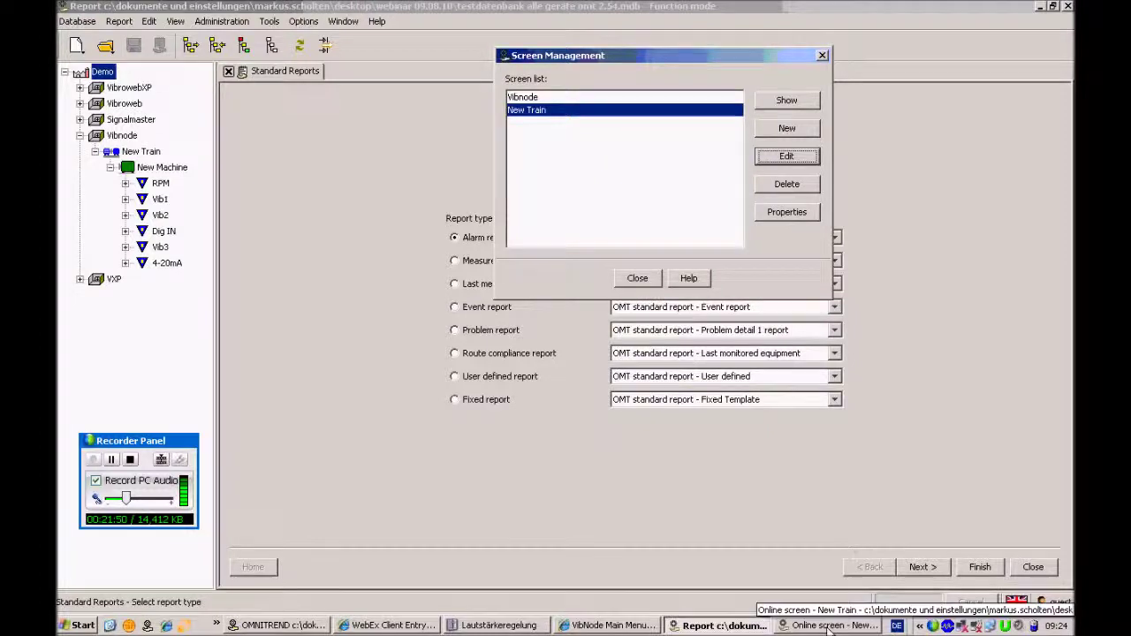
pyautogui.click(276, 626)
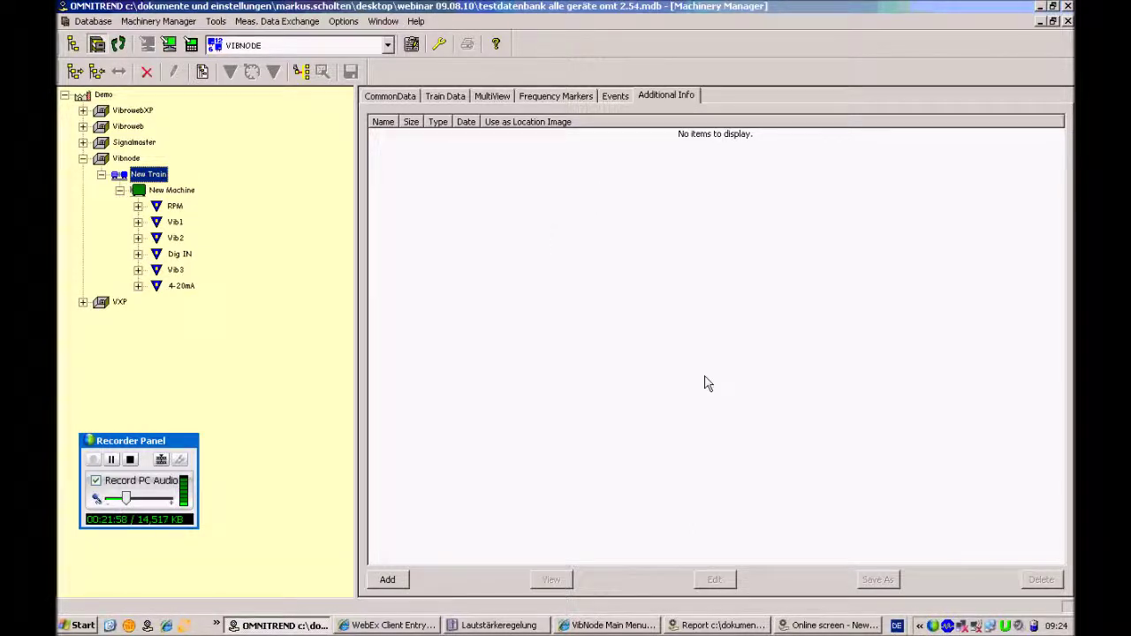
pyautogui.click(821, 620)
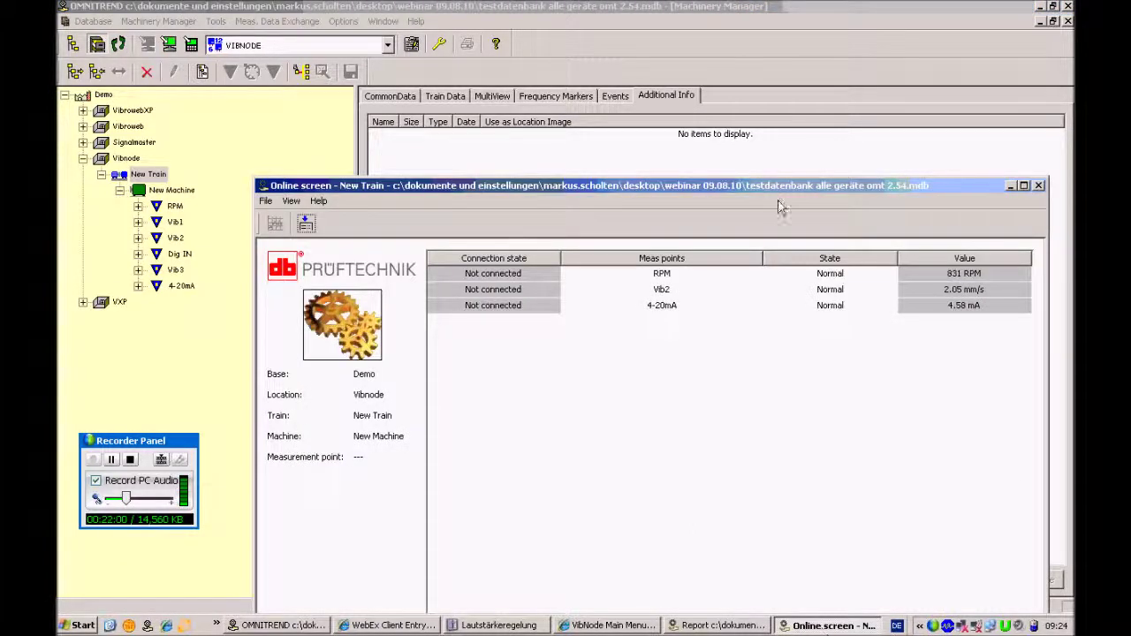
# Close and reopen the New Train online screen, placing it near the top
pyautogui.moveTo(778, 193); pyautogui.dragTo(753, 93)
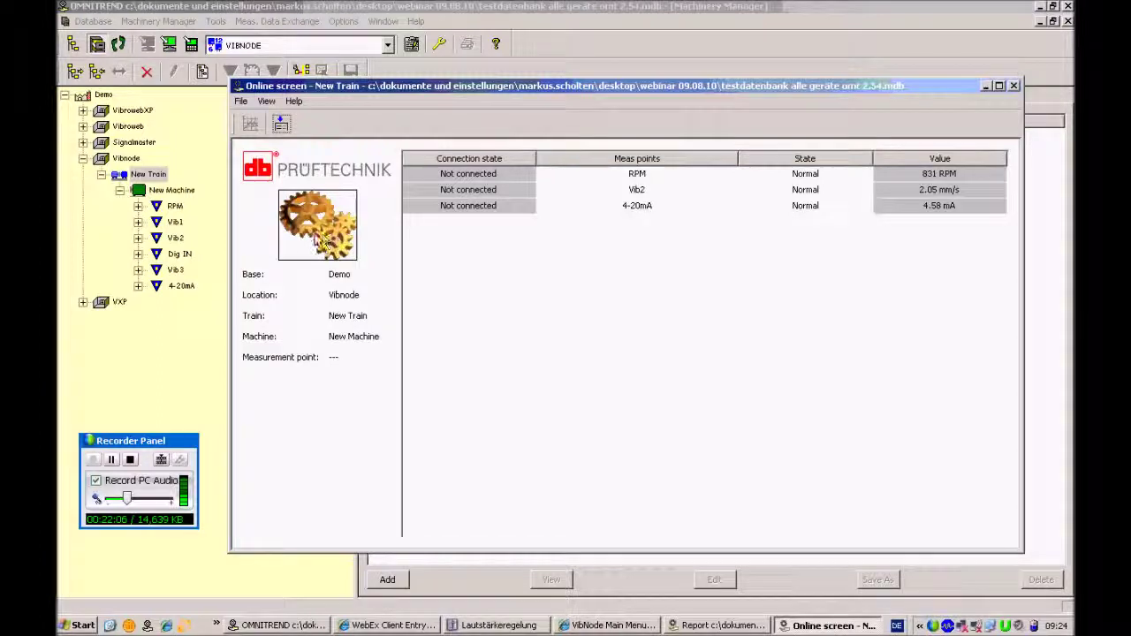
pyautogui.moveTo(643, 92); pyautogui.dragTo(668, 270)
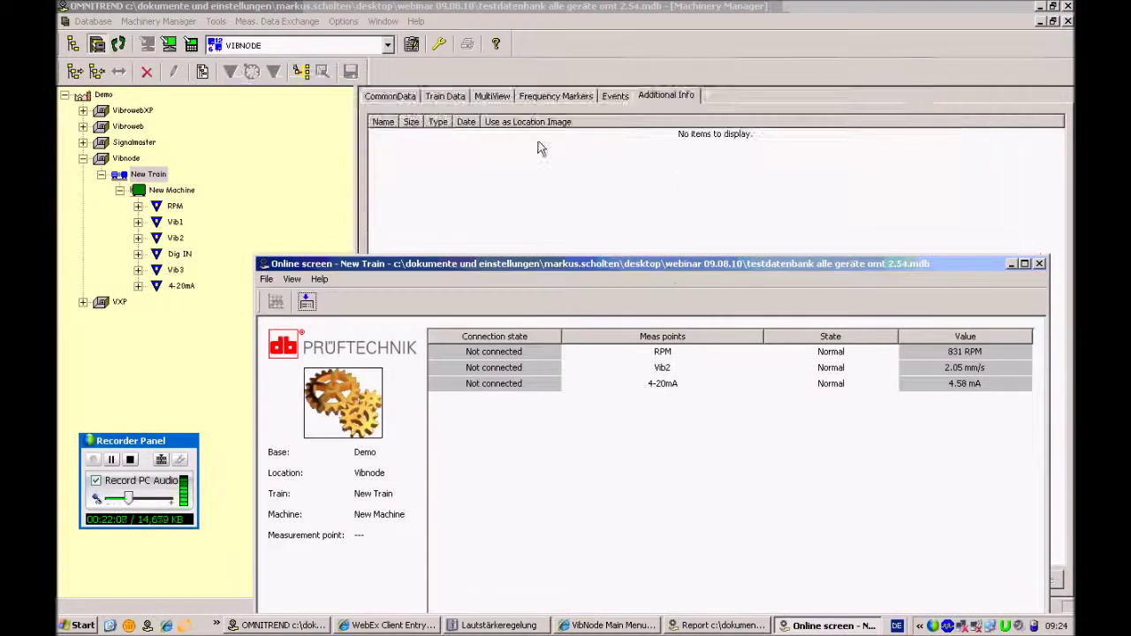
pyautogui.click(1039, 263)
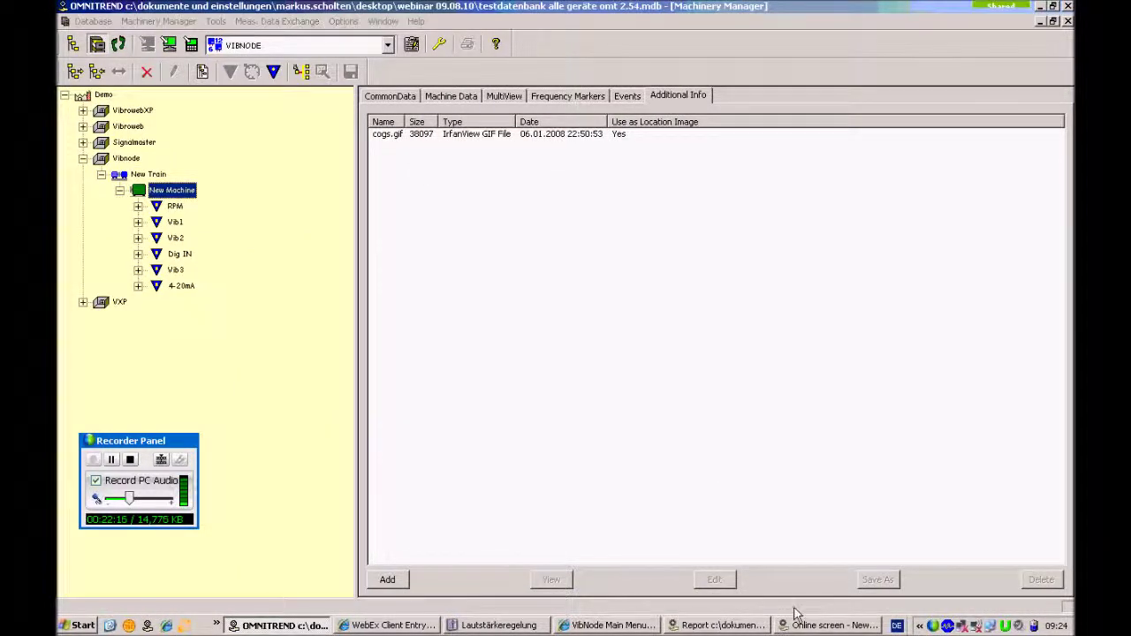
pyautogui.click(829, 625)
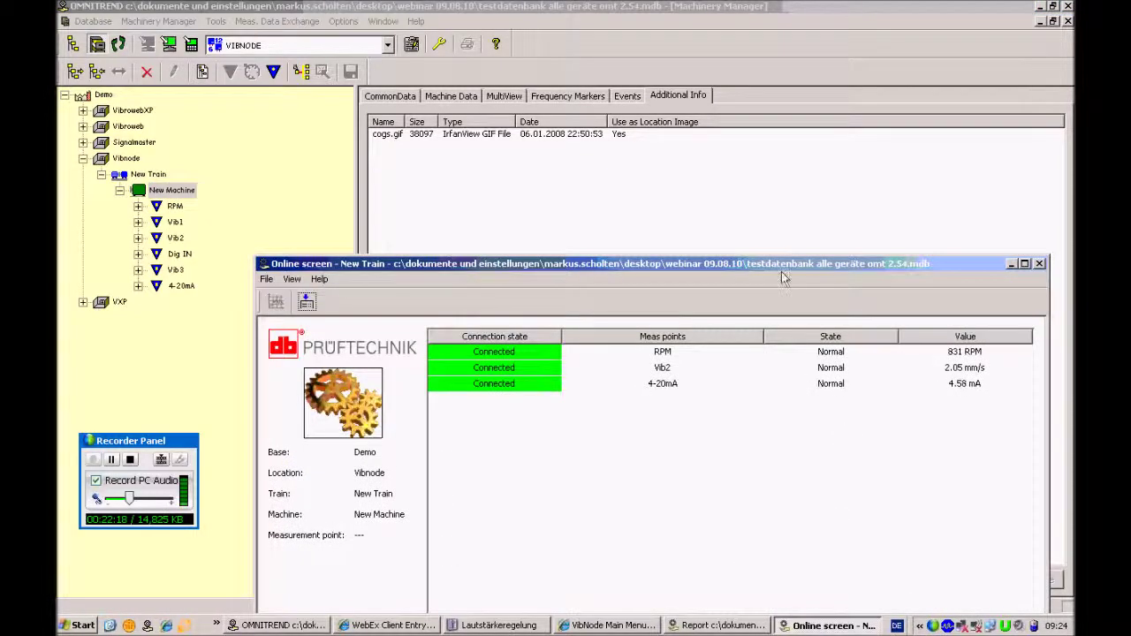
pyautogui.moveTo(779, 270); pyautogui.dragTo(759, 77)
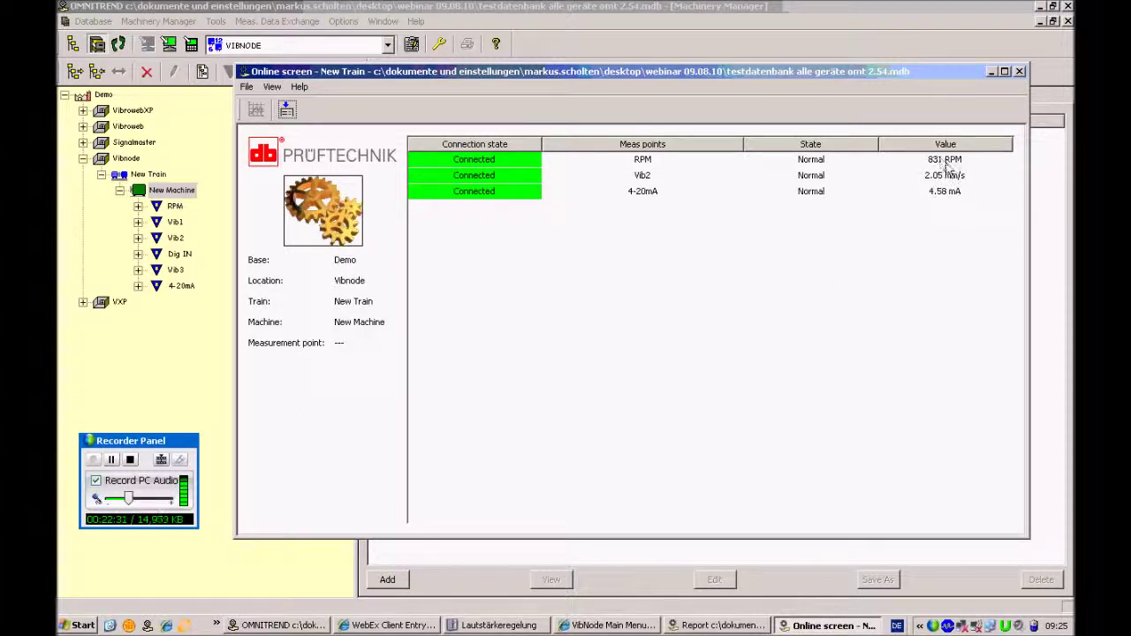
# Open Online-History Graphs for the RPM and Vib2 measurements
pyautogui.doubleClick(948, 166)
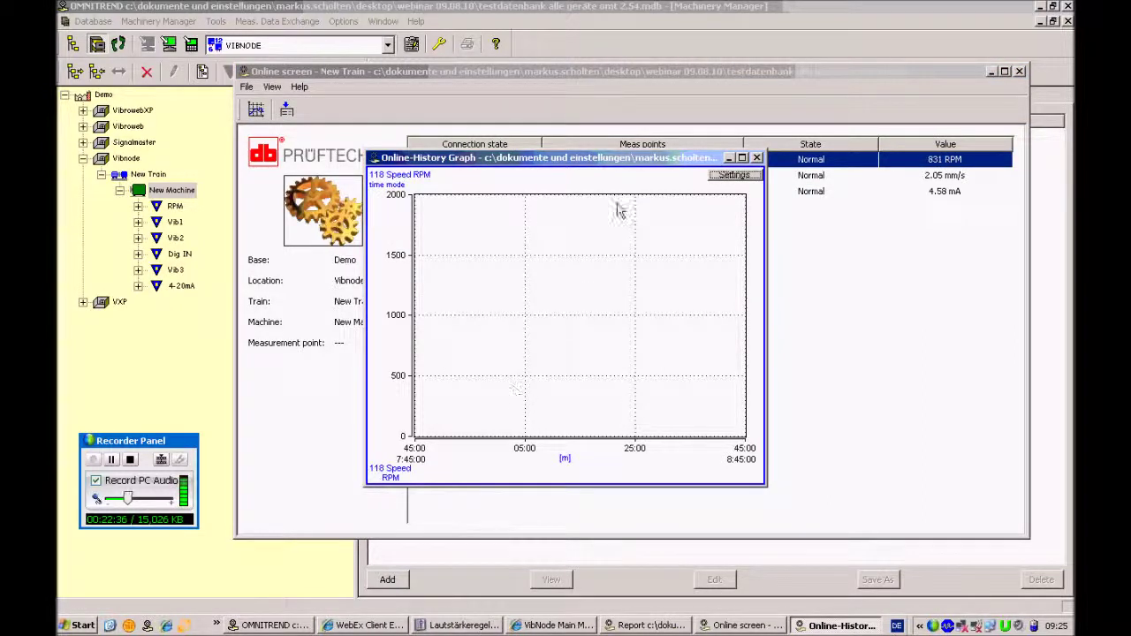
pyautogui.moveTo(394, 482)
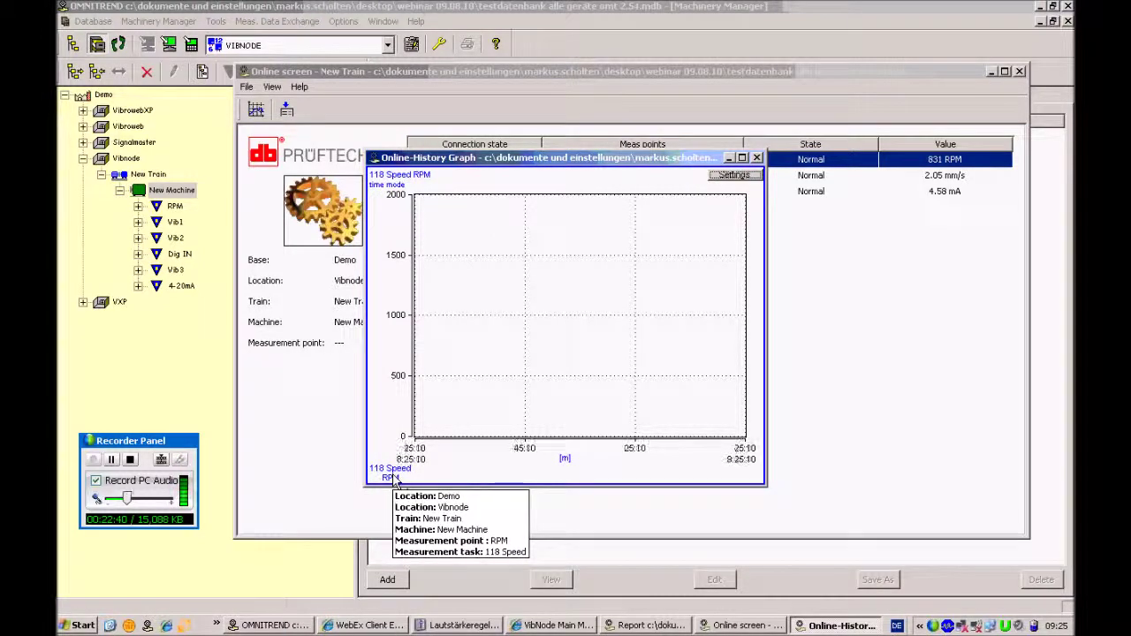
pyautogui.moveTo(948, 165)
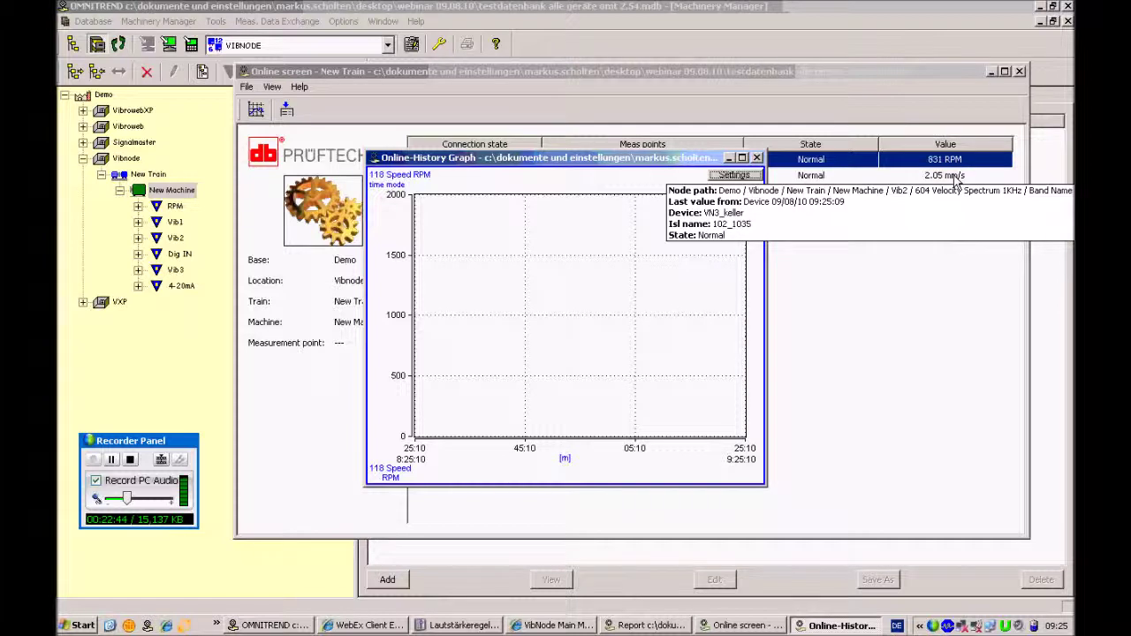
pyautogui.click(954, 176)
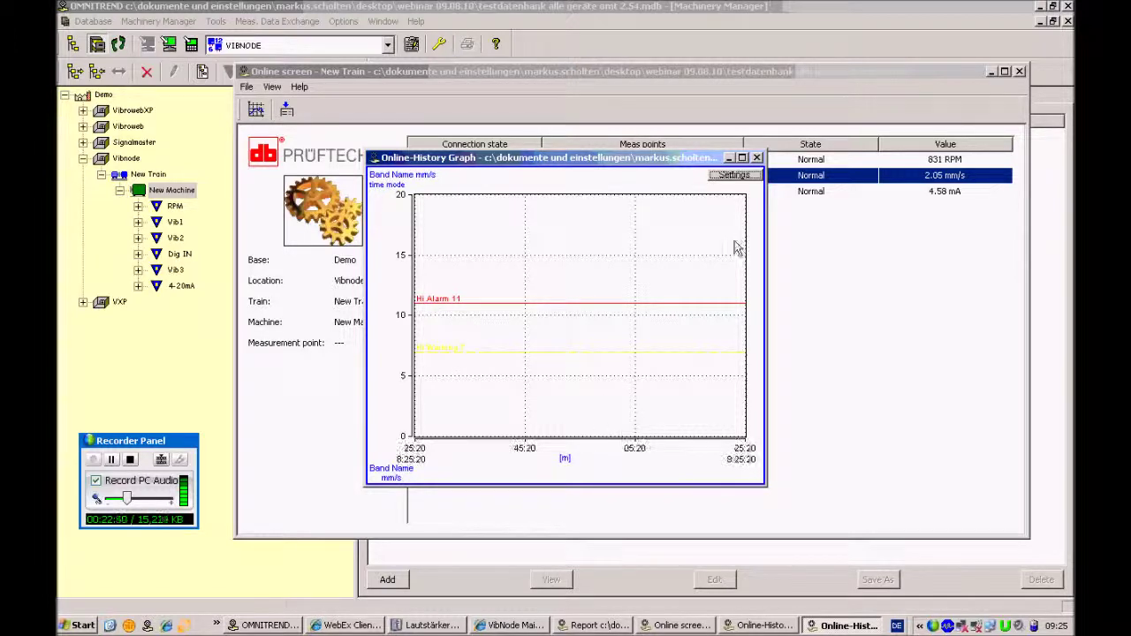
# Arrange the RPM and Band Name graphs side by side below the values table
pyautogui.moveTo(631, 161); pyautogui.dragTo(719, 199)
pyautogui.click(764, 625)
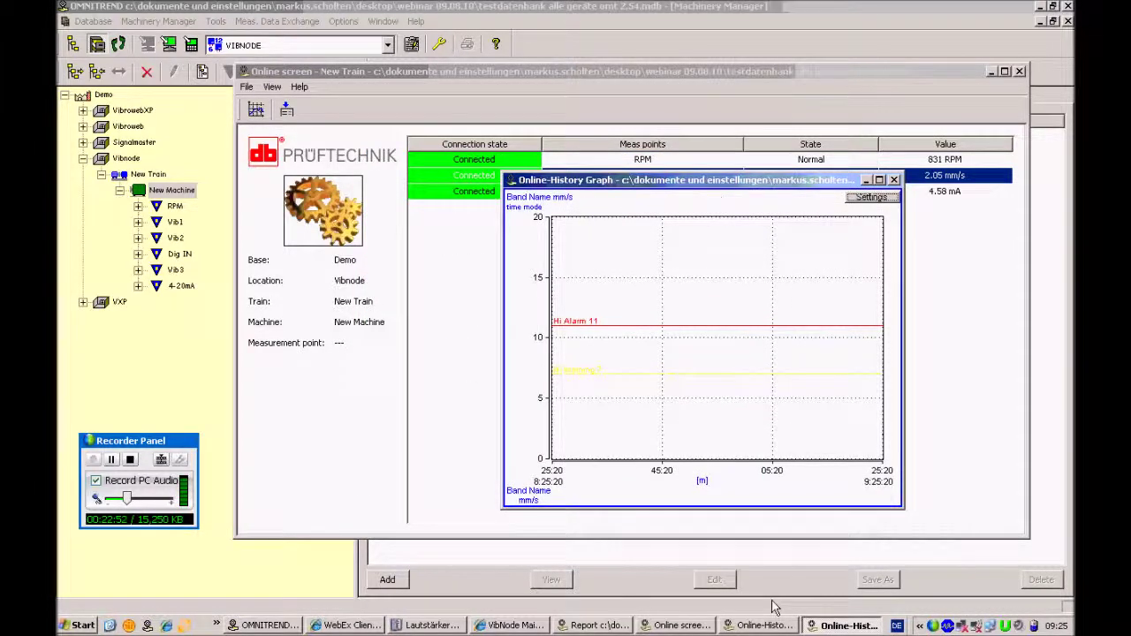
pyautogui.moveTo(616, 175); pyautogui.dragTo(411, 99)
pyautogui.click(849, 626)
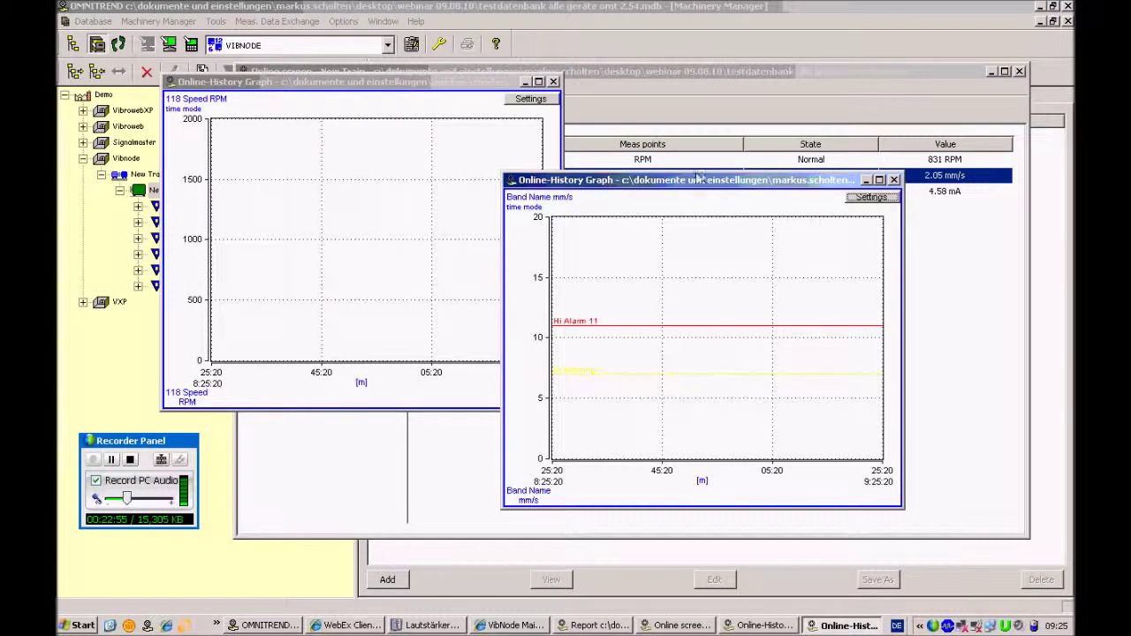
pyautogui.moveTo(769, 181); pyautogui.dragTo(844, 80)
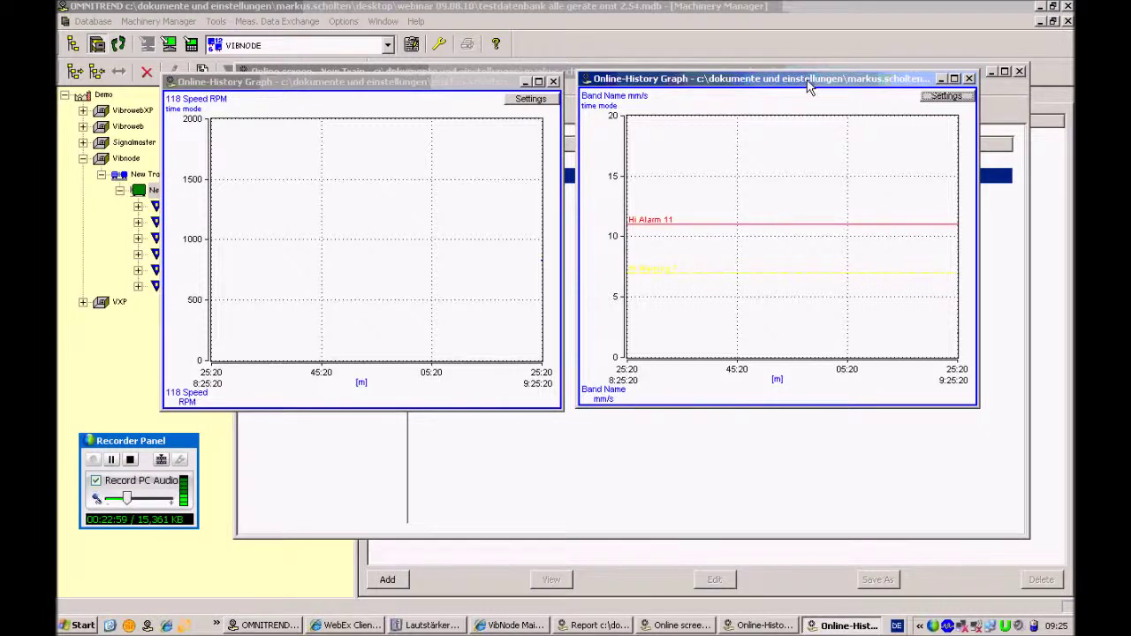
pyautogui.moveTo(809, 86); pyautogui.dragTo(850, 256)
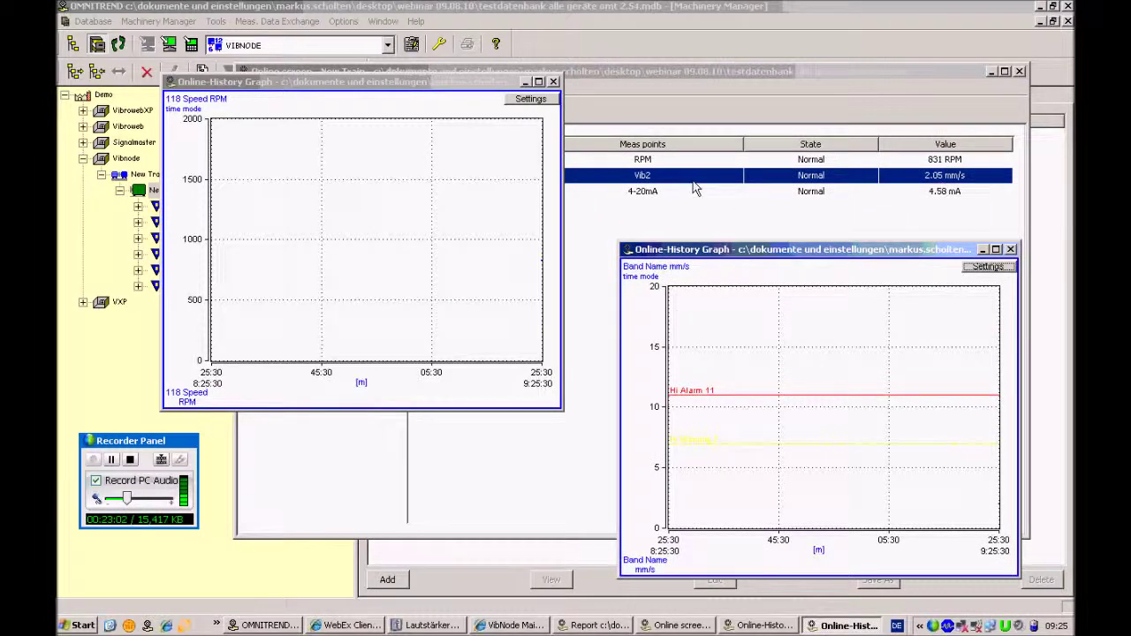
pyautogui.moveTo(413, 82); pyautogui.dragTo(457, 256)
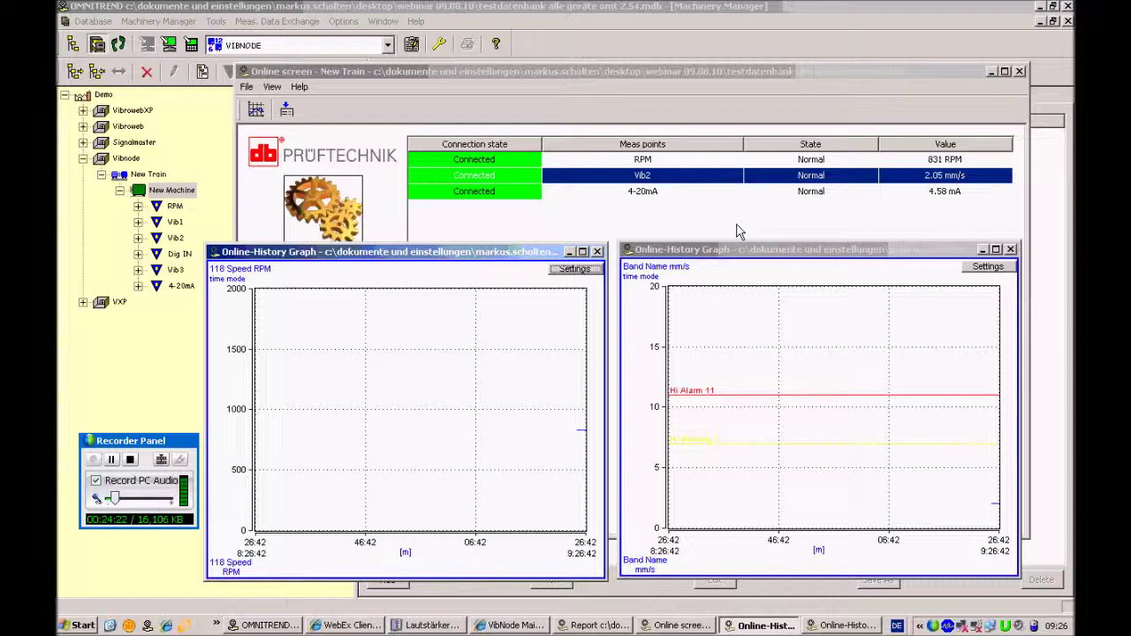
# Let both history graphs refresh with new readings, then close the Band Name graph
pyautogui.click(1012, 251)
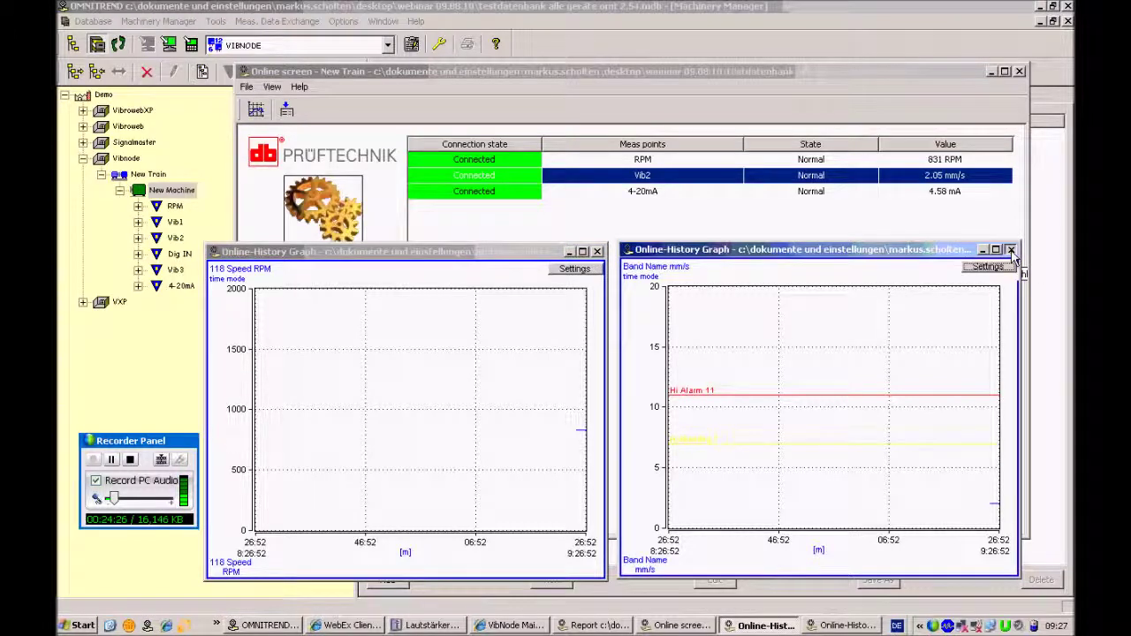
pyautogui.click(1012, 251)
# Close the RPM history graph, the online screen and the Screen Management dialog
pyautogui.click(598, 251)
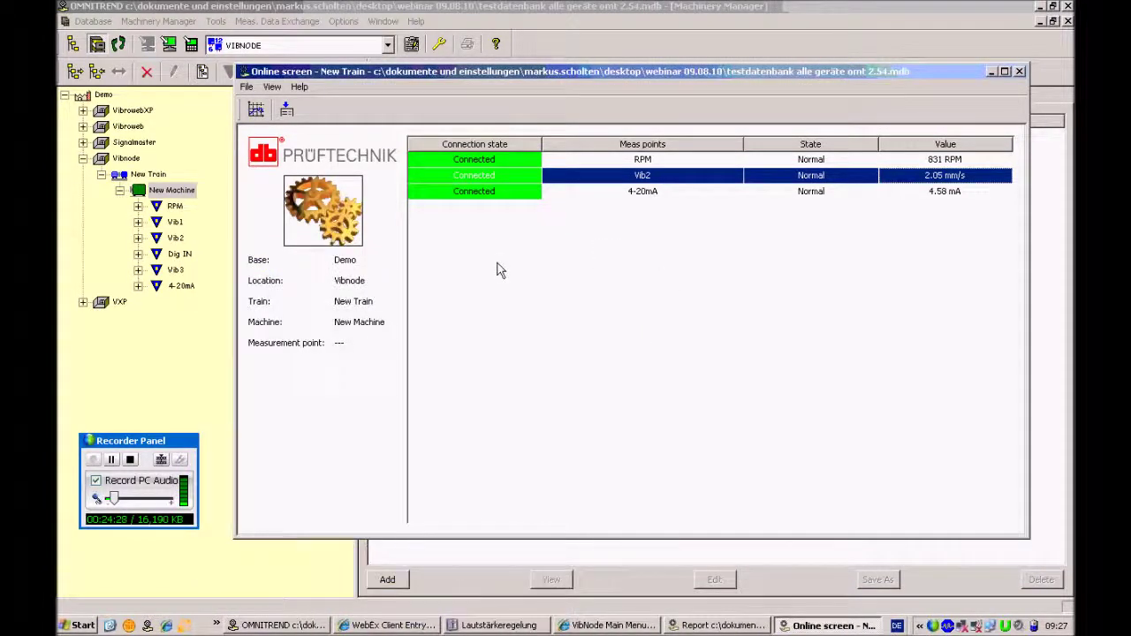
pyautogui.click(1019, 70)
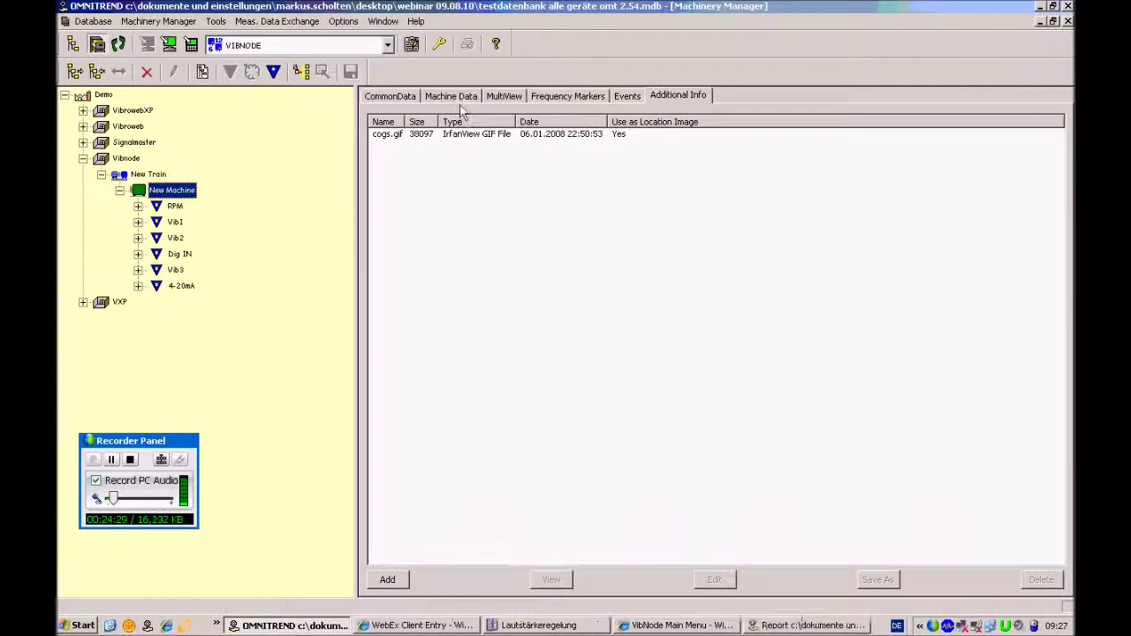
pyautogui.click(344, 22)
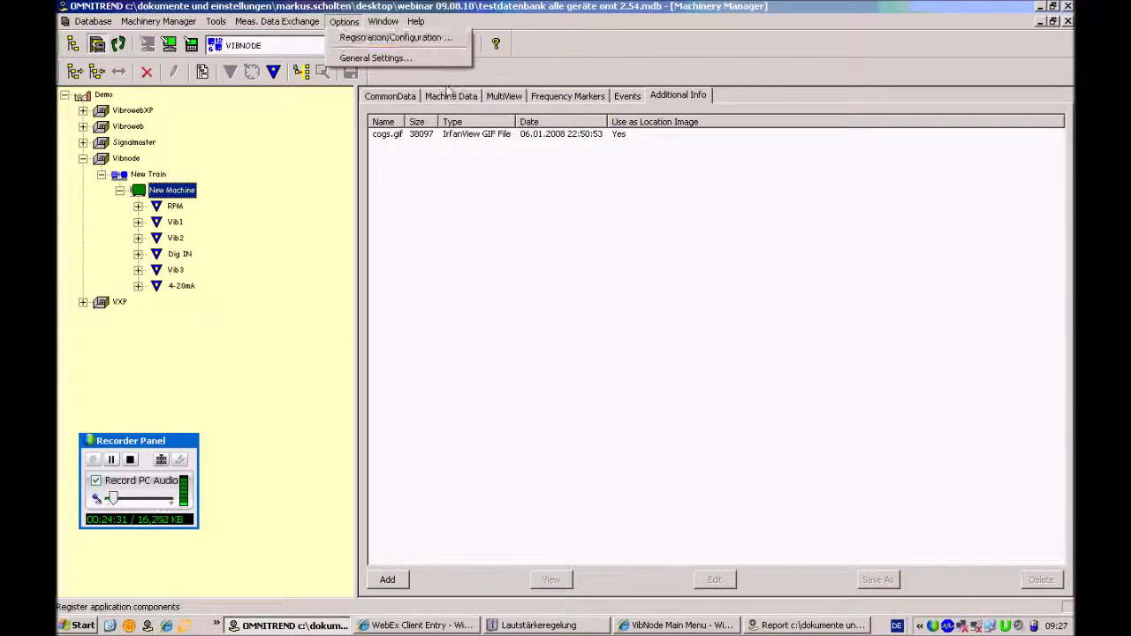
pyautogui.click(813, 625)
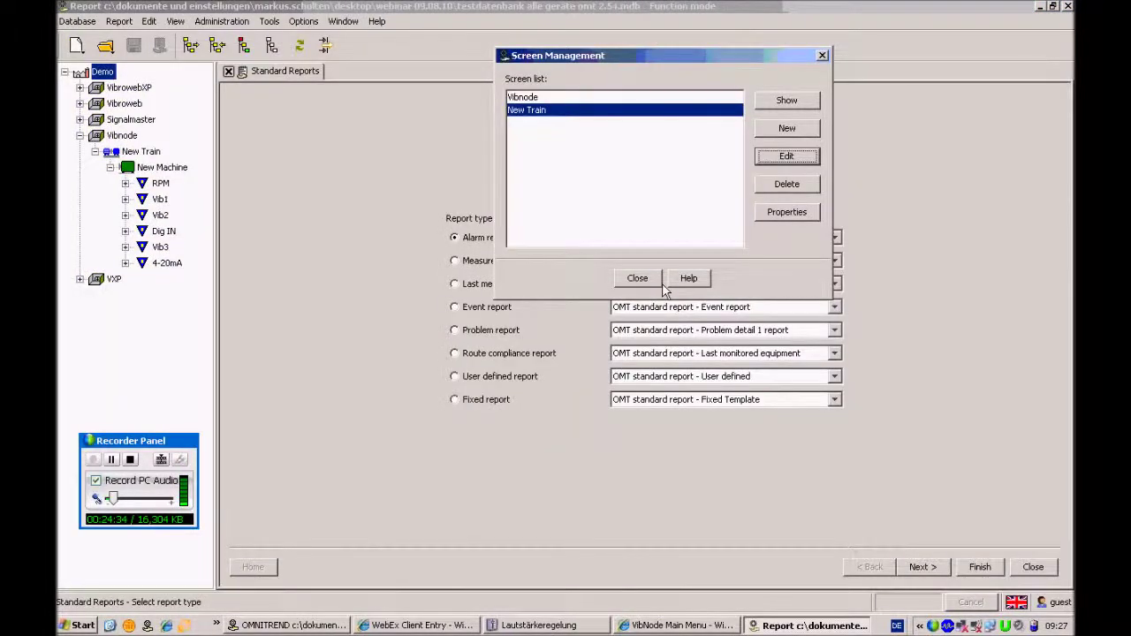
pyautogui.click(644, 282)
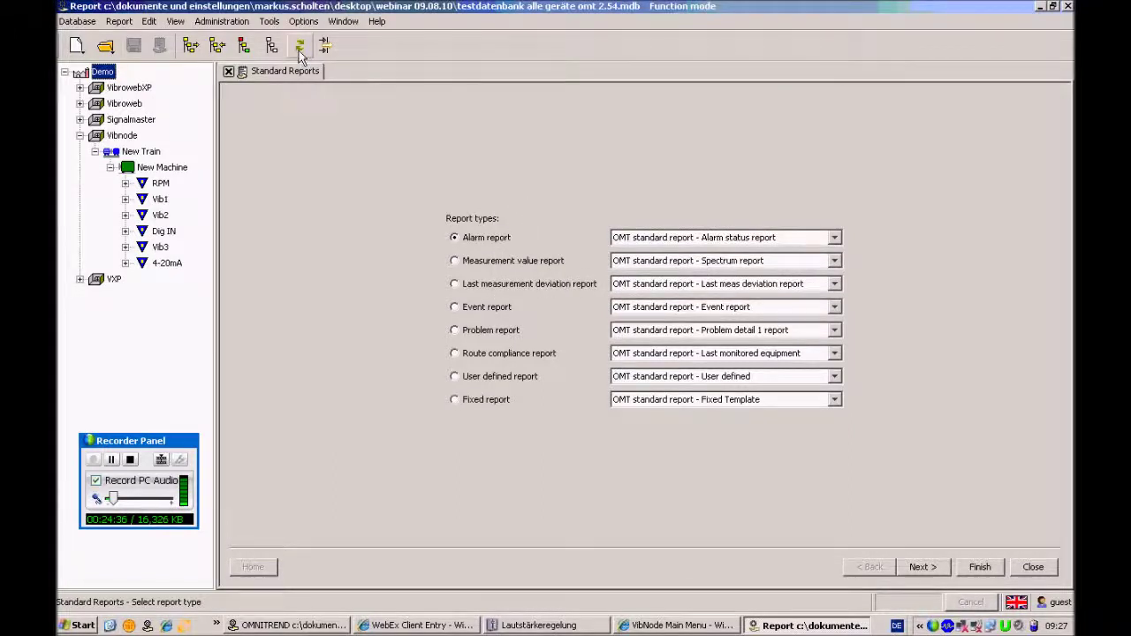
# Delete the VN3_keller entry from Online Alarm Signaling configuration and move the dialog aside
pyautogui.click(269, 21)
pyautogui.moveTo(301, 39)
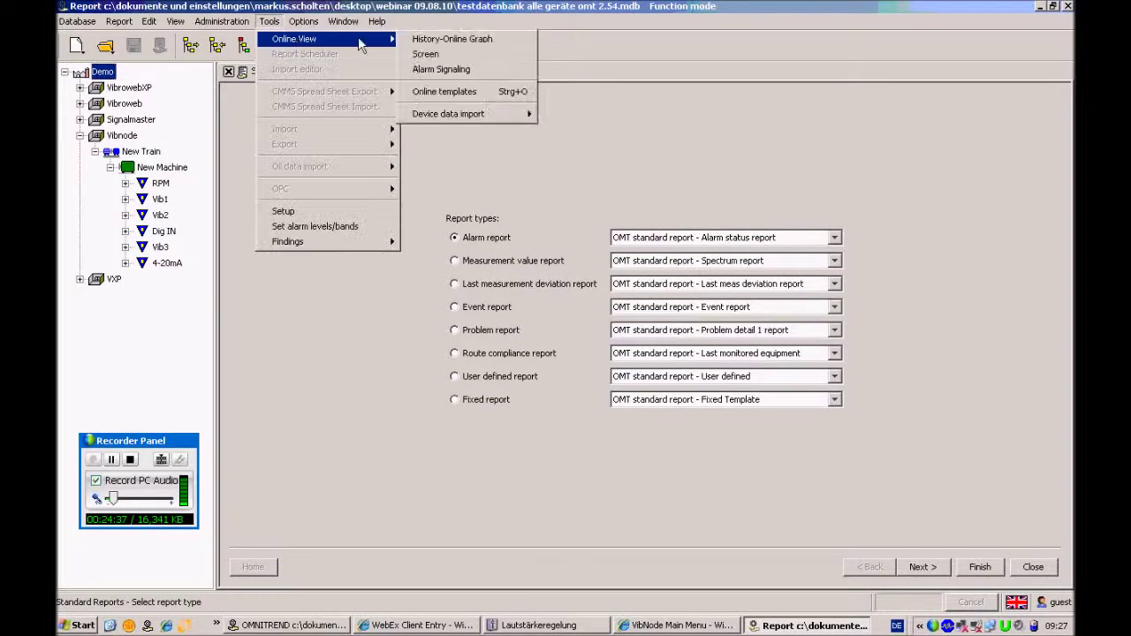
pyautogui.click(476, 71)
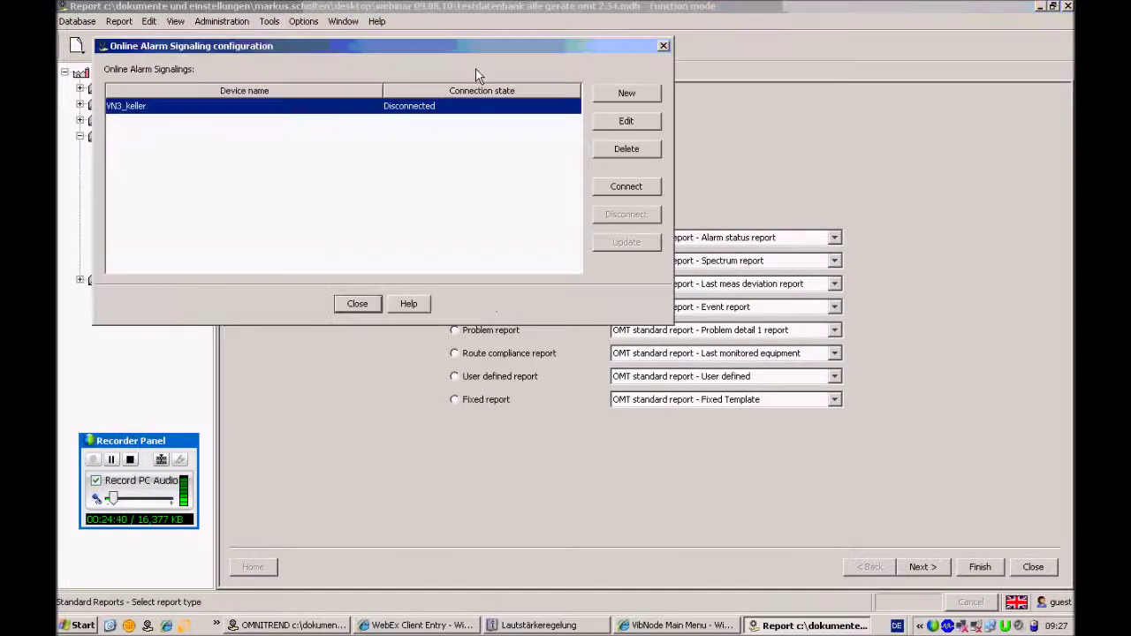
pyautogui.click(638, 150)
pyautogui.click(351, 204)
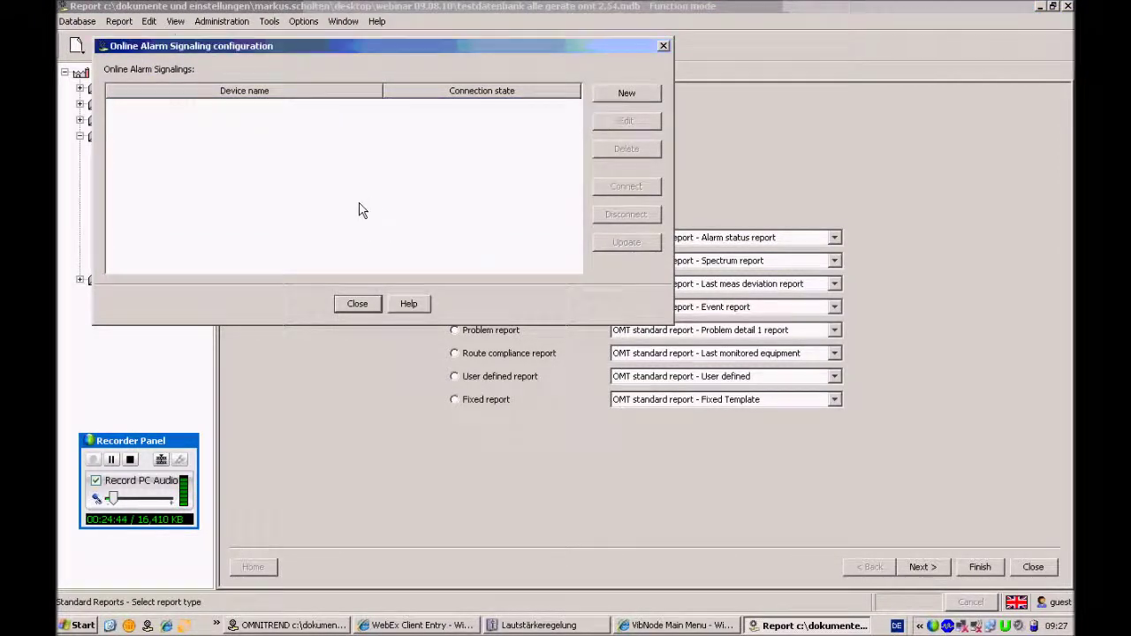
pyautogui.moveTo(407, 59); pyautogui.dragTo(566, 113)
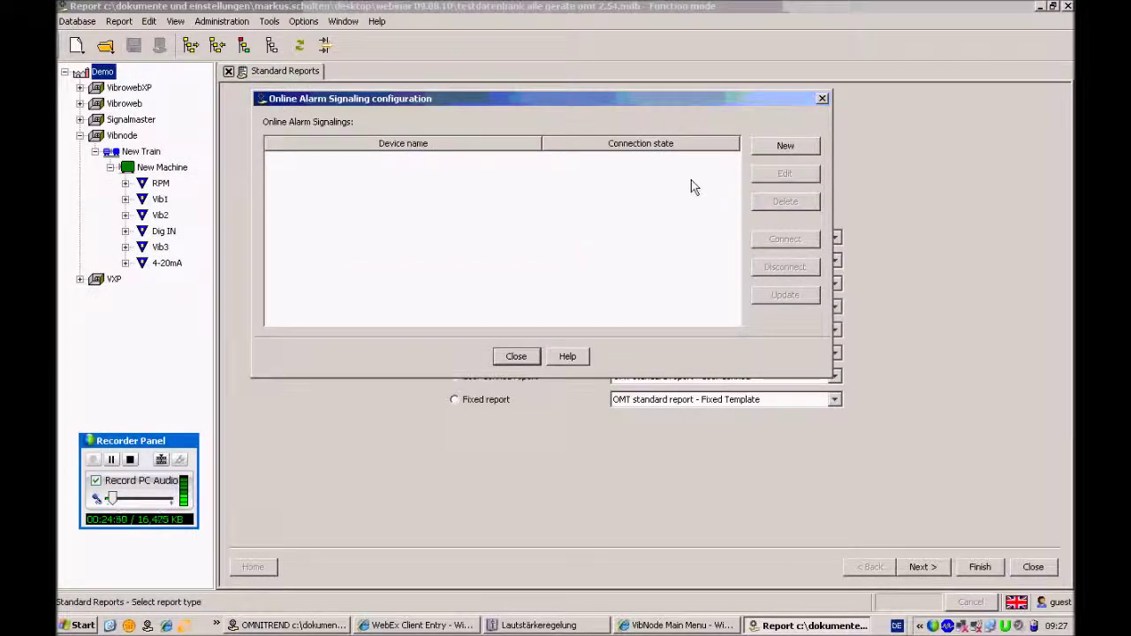
# Create a new online alarm signaling with VN3_keller as the device
pyautogui.click(788, 148)
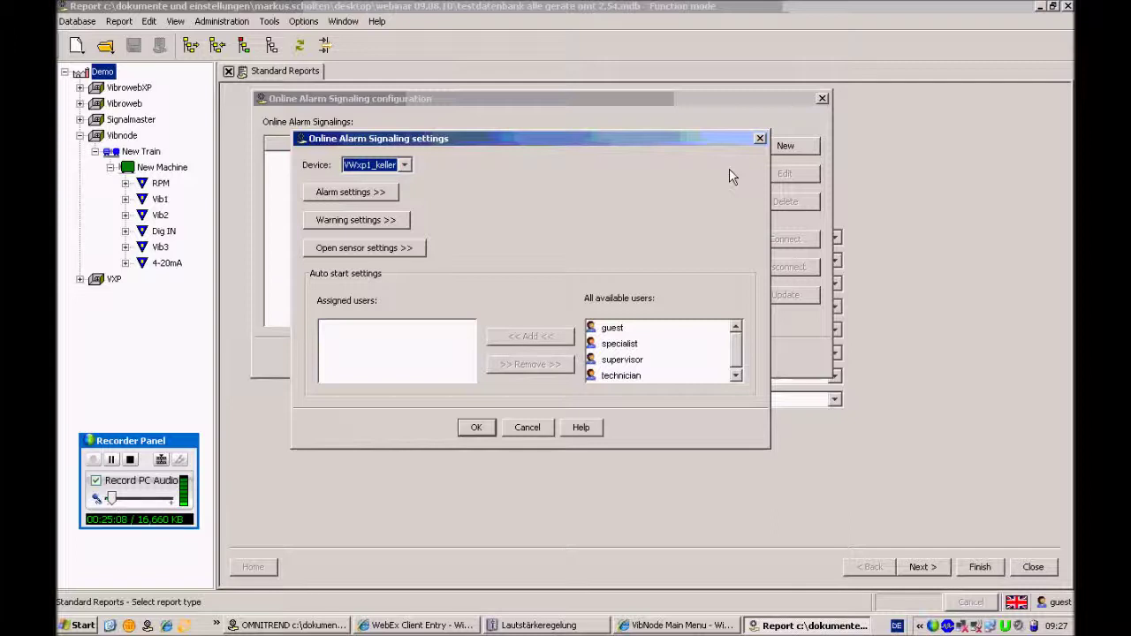
pyautogui.click(404, 165)
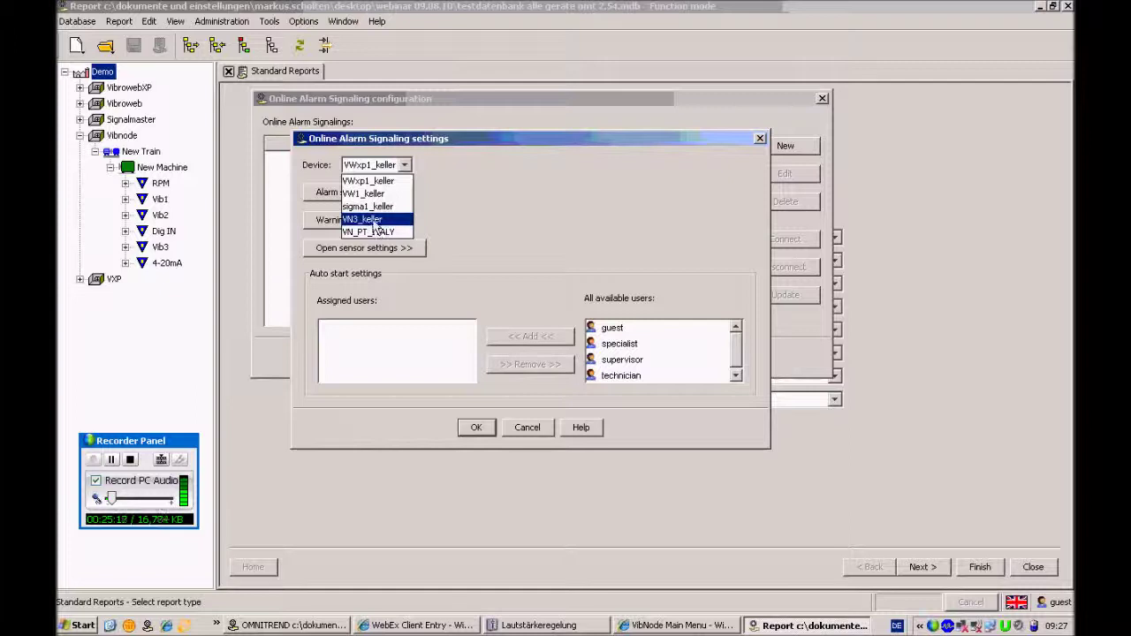
pyautogui.click(373, 221)
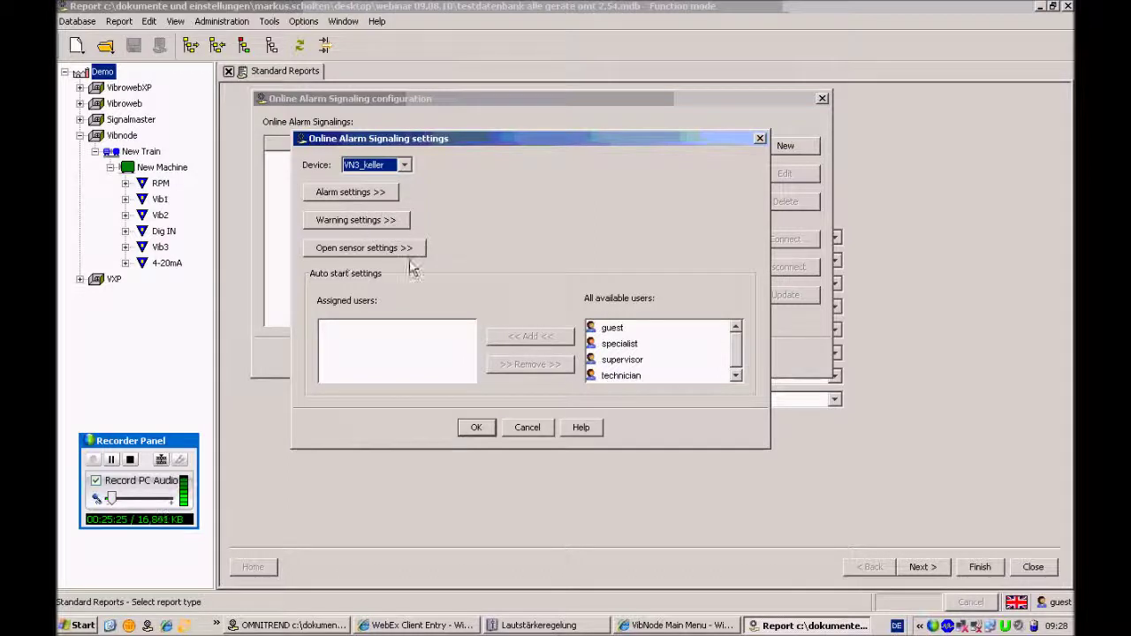
# Show the alarm settings, move the window higher, and switch off the default alarm sound
pyautogui.click(357, 194)
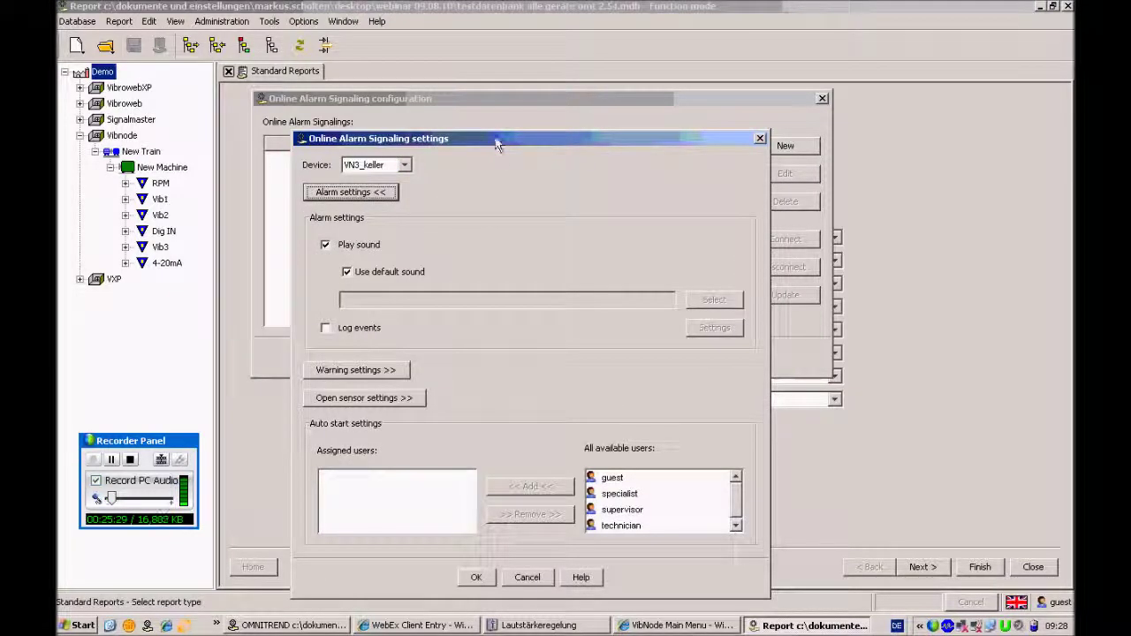
pyautogui.moveTo(497, 144); pyautogui.dragTo(478, 28)
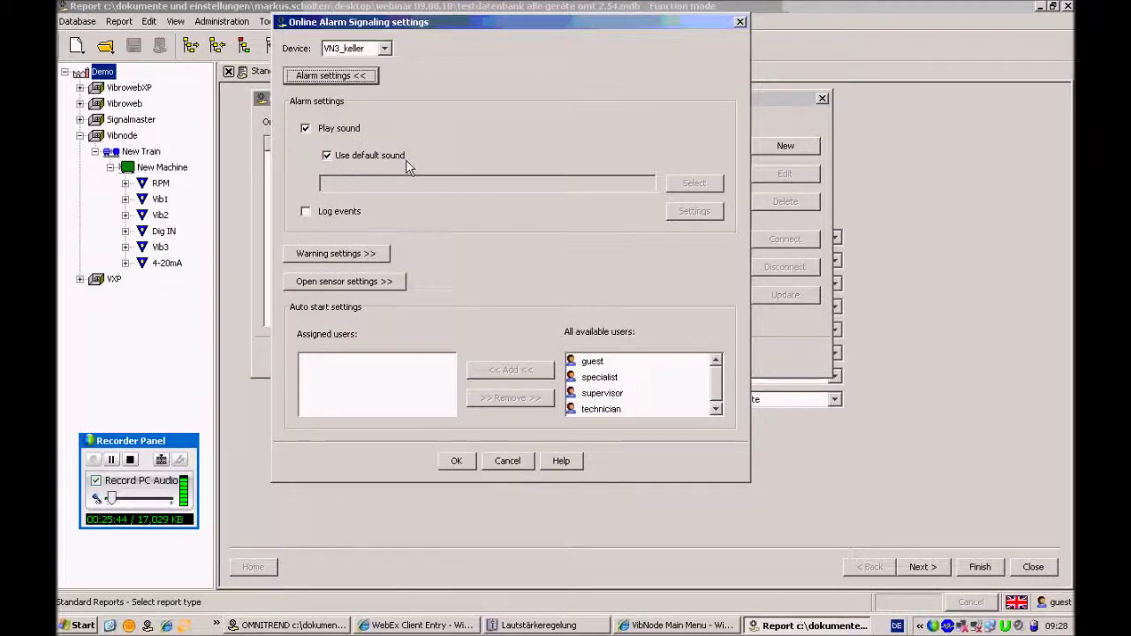
pyautogui.click(340, 157)
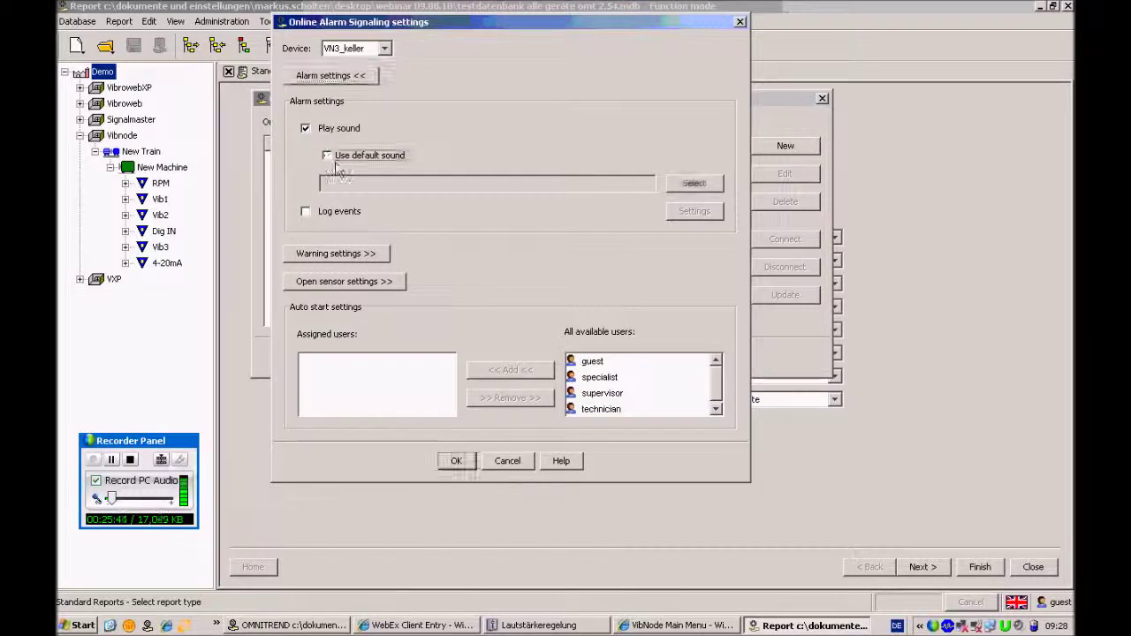
# Browse the Desktop's Webinar 09.08.10 folder for a sound file, then cancel since it's empty
pyautogui.click(696, 186)
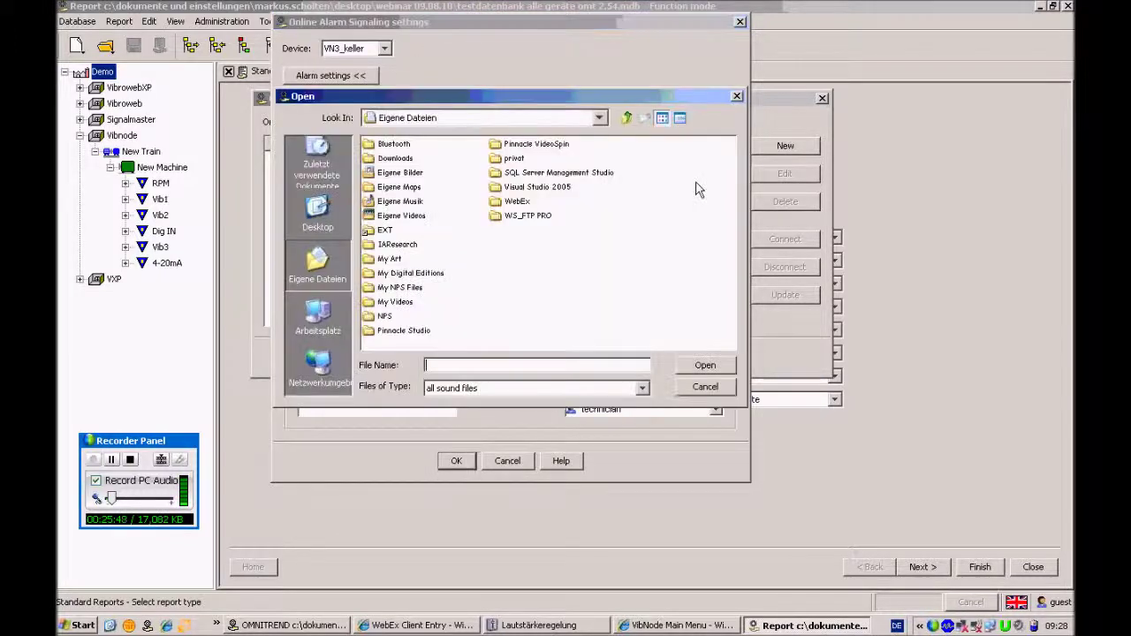
pyautogui.click(601, 118)
pyautogui.scroll(1, 608, 159)
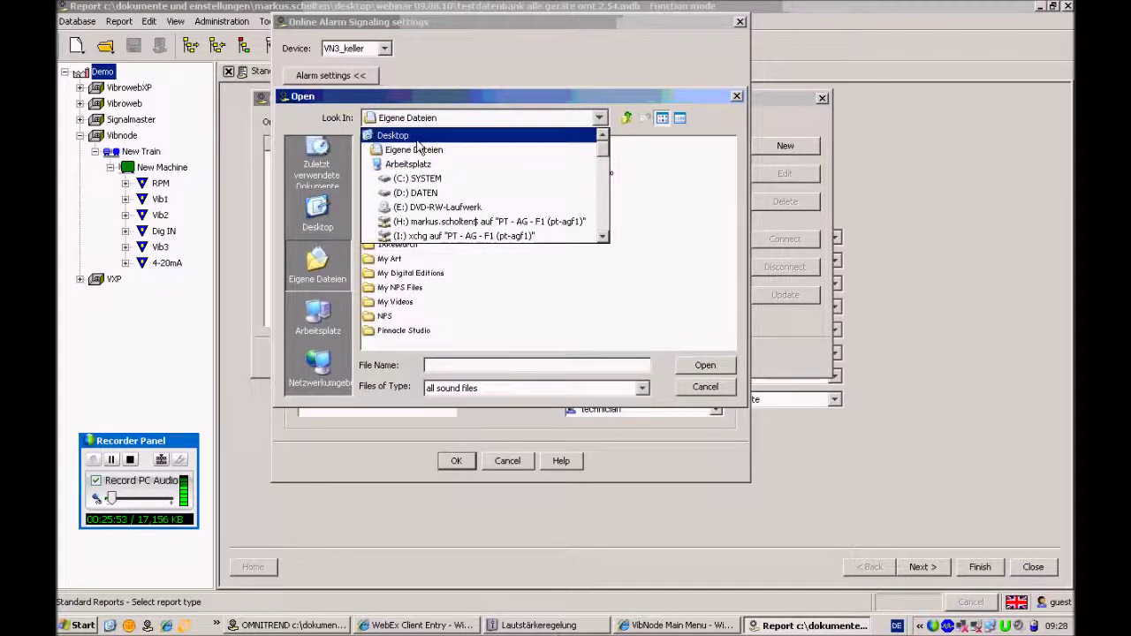
pyautogui.click(413, 137)
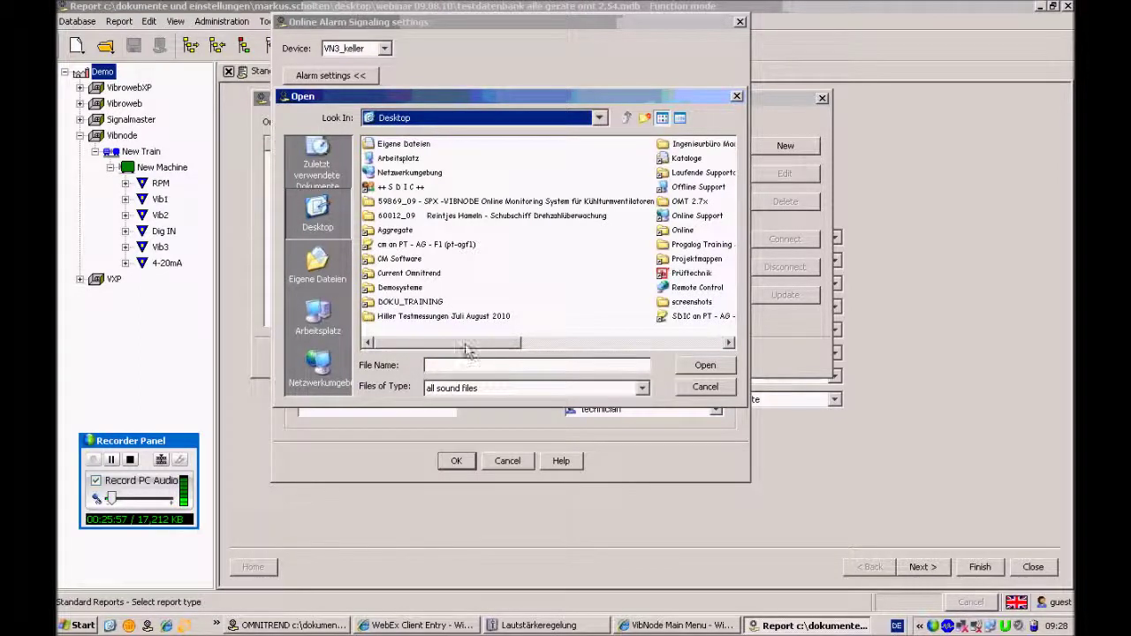
pyautogui.moveTo(463, 347); pyautogui.dragTo(616, 347)
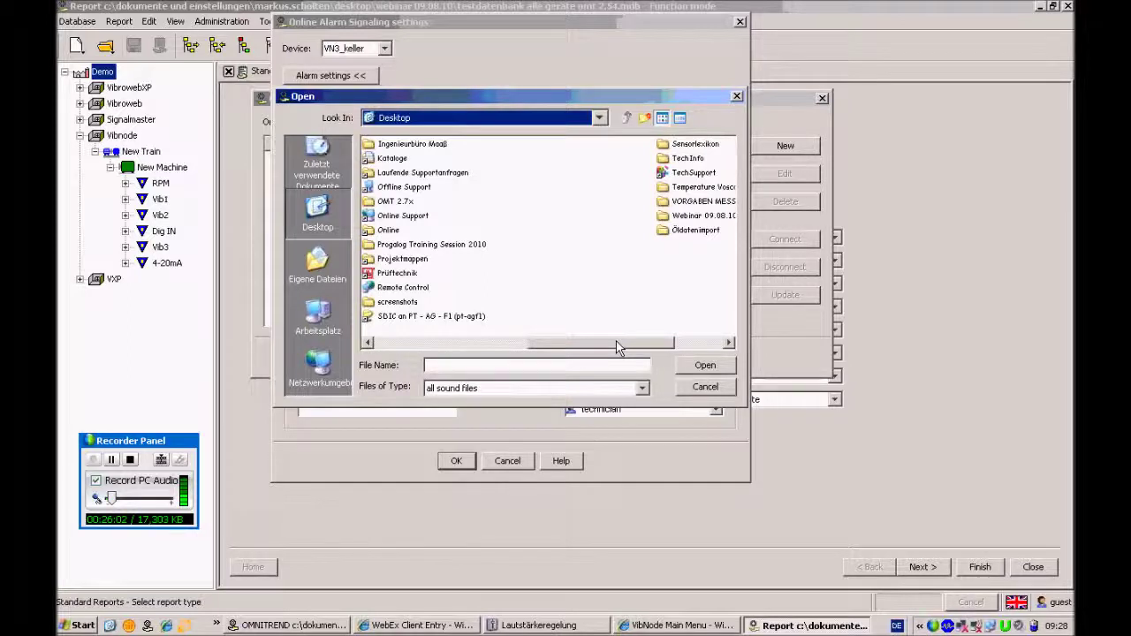
pyautogui.moveTo(617, 348); pyautogui.dragTo(621, 348)
pyautogui.click(706, 218)
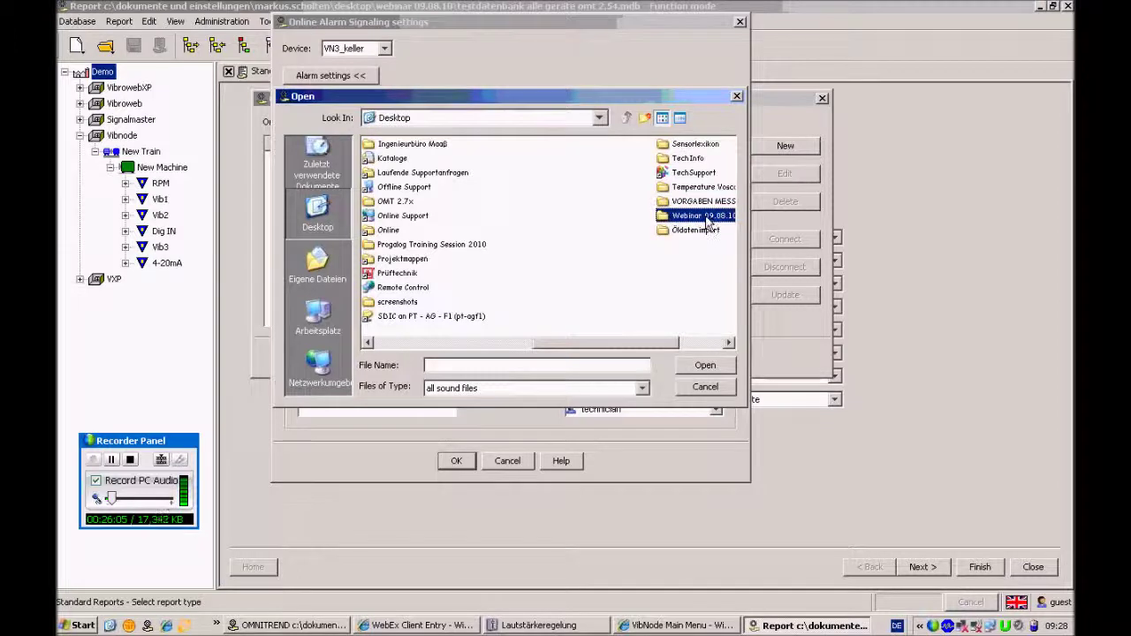
pyautogui.click(667, 221)
pyautogui.doubleClick(667, 217)
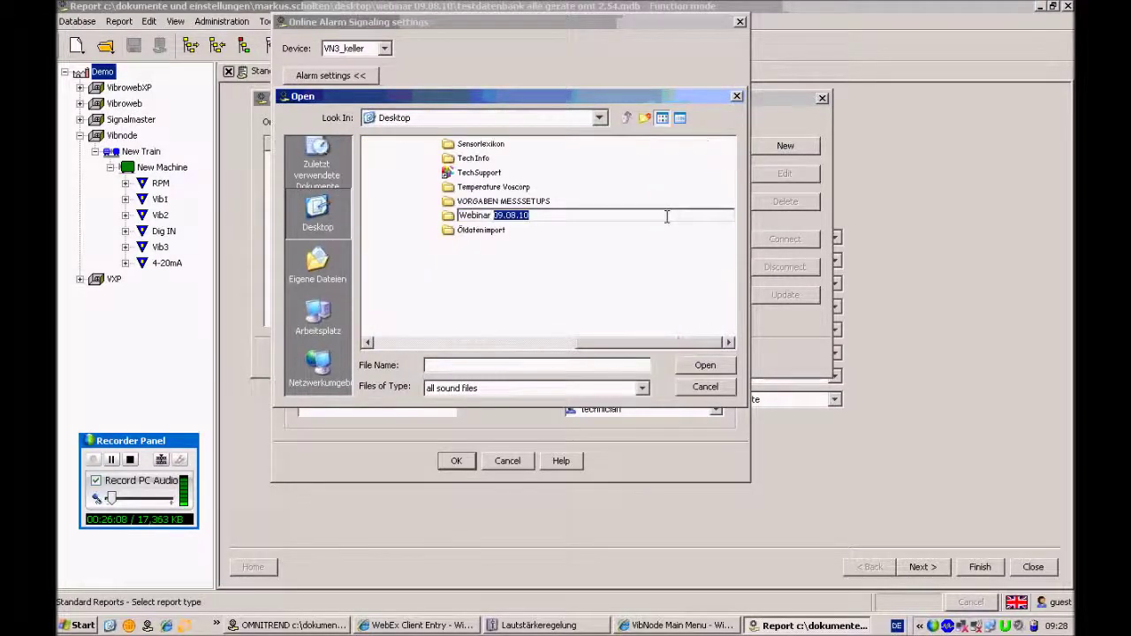
pyautogui.moveTo(491, 219); pyautogui.dragTo(458, 218)
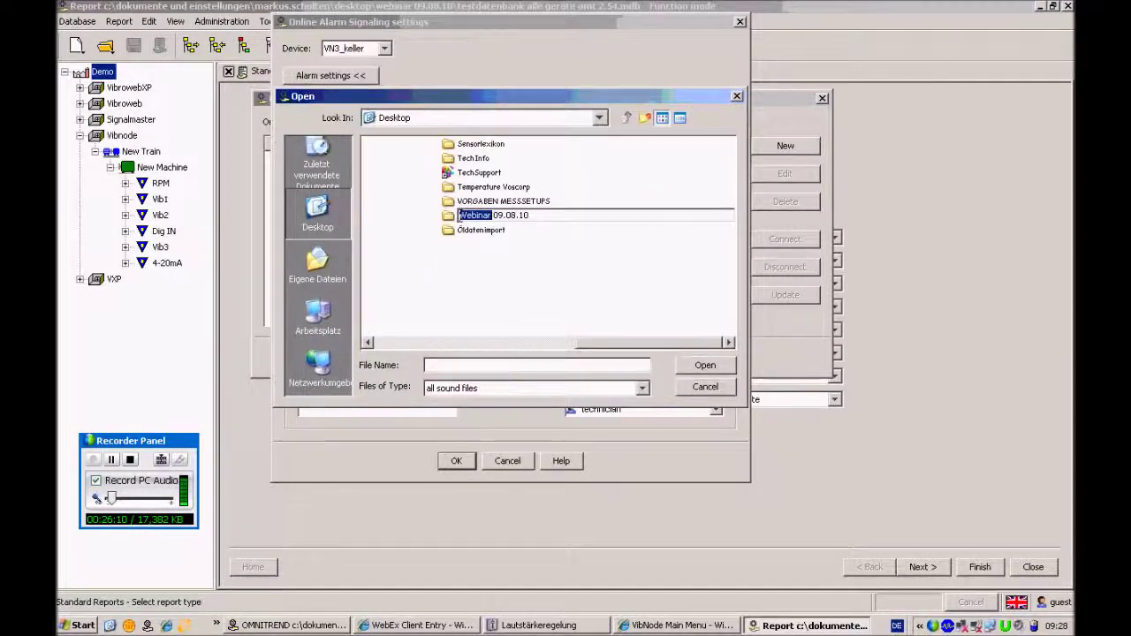
pyautogui.doubleClick(447, 216)
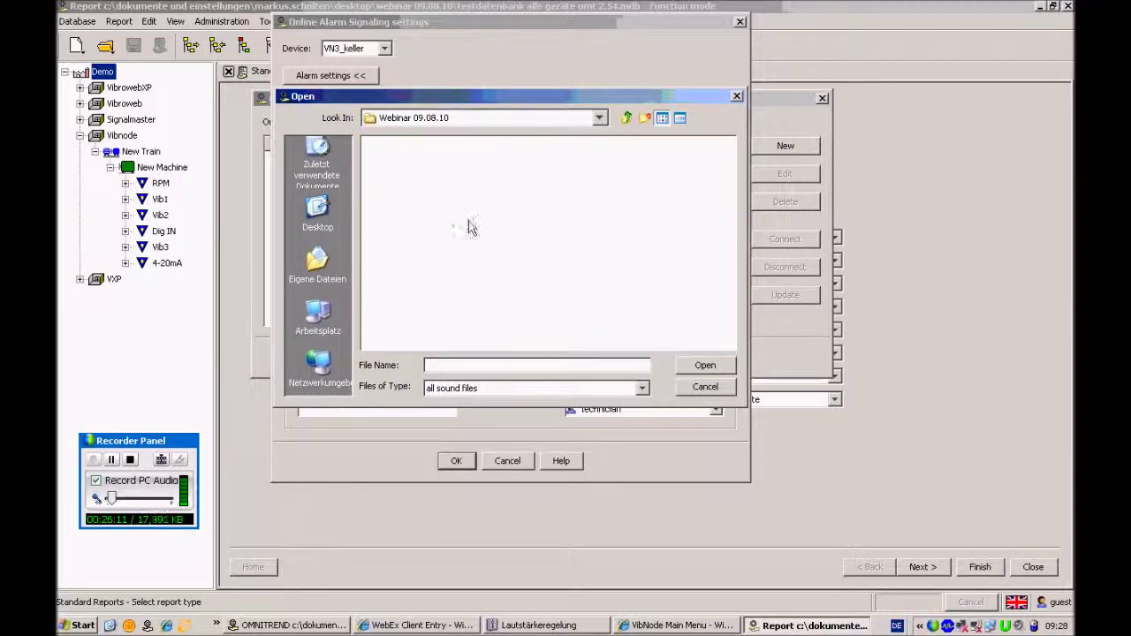
pyautogui.click(698, 389)
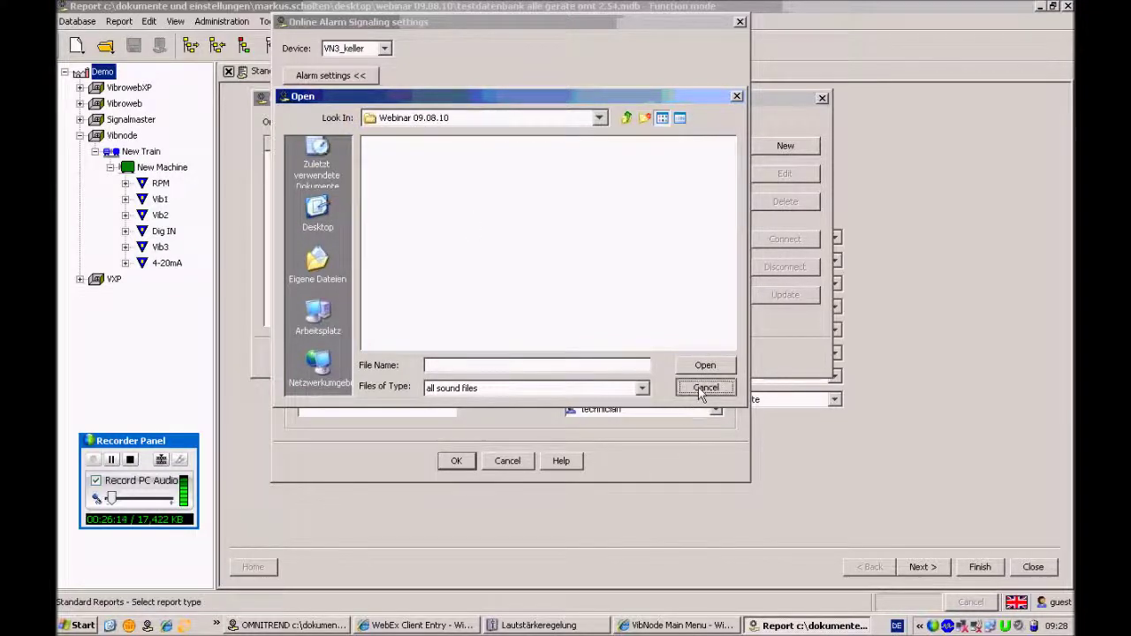
# Choose houston.wav from Desktop > DOKU_TRAINING > Alarmsounds as the alarm sound
pyautogui.click(694, 186)
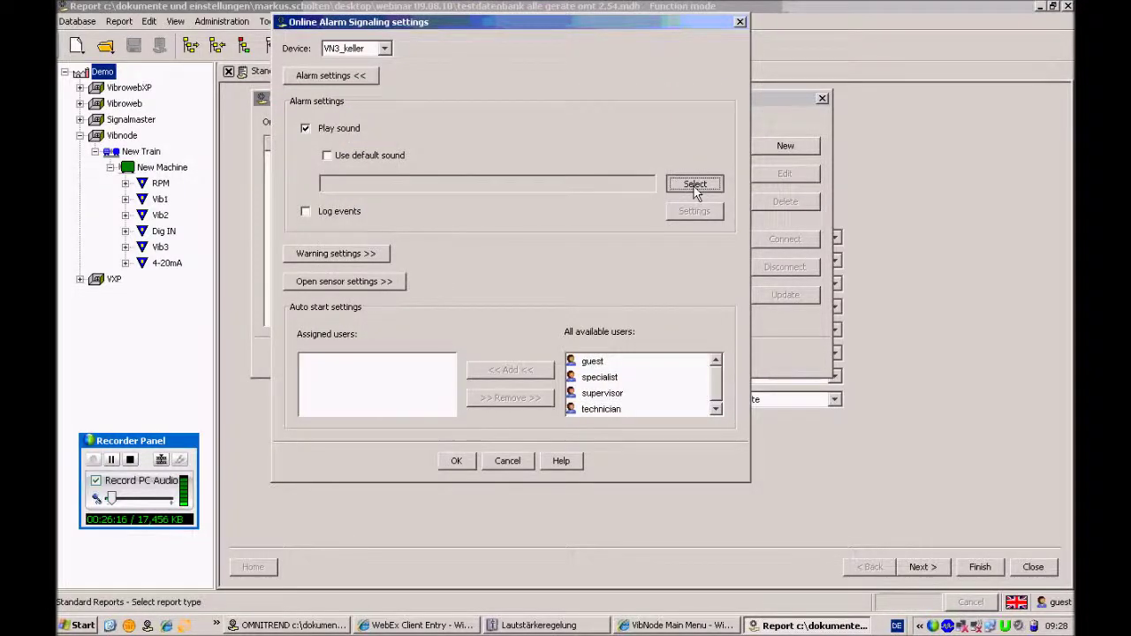
pyautogui.click(599, 117)
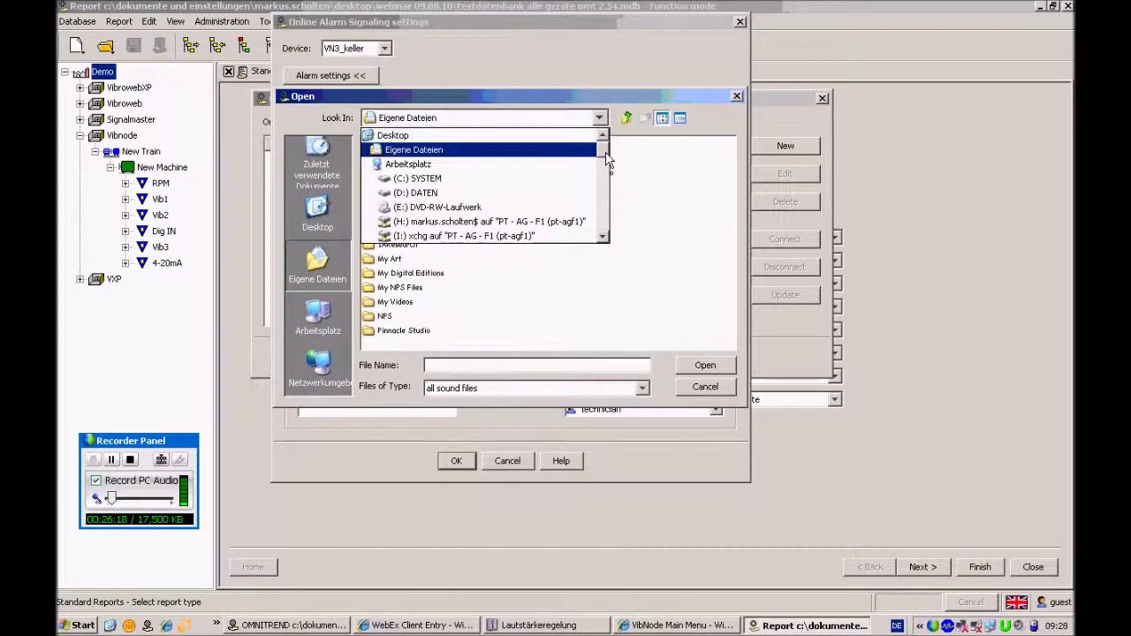
pyautogui.click(394, 135)
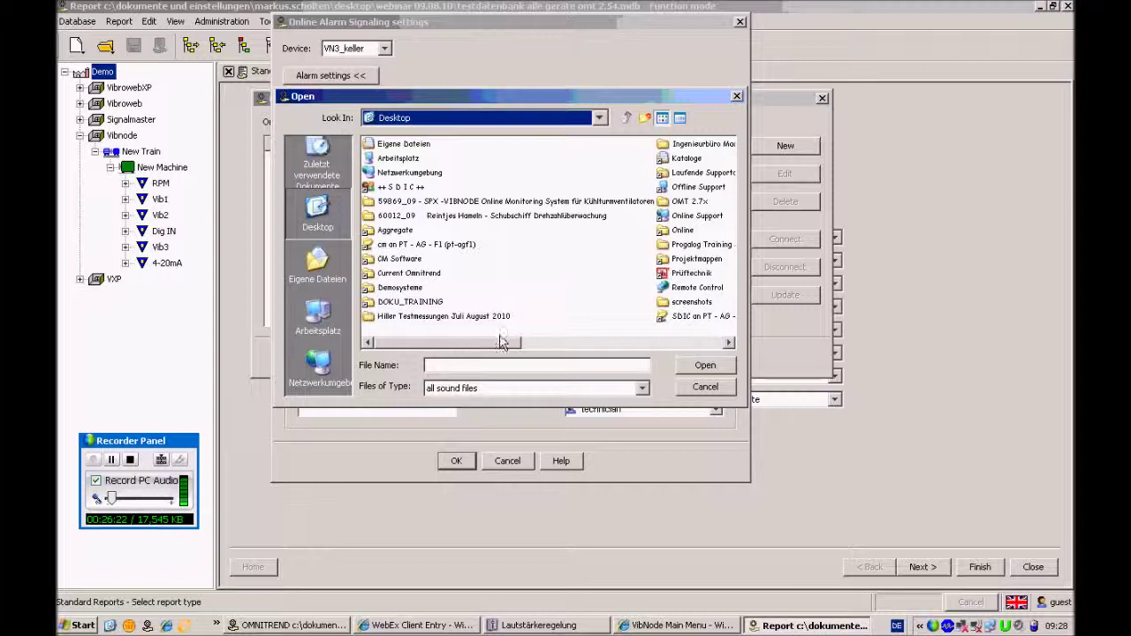
pyautogui.doubleClick(411, 303)
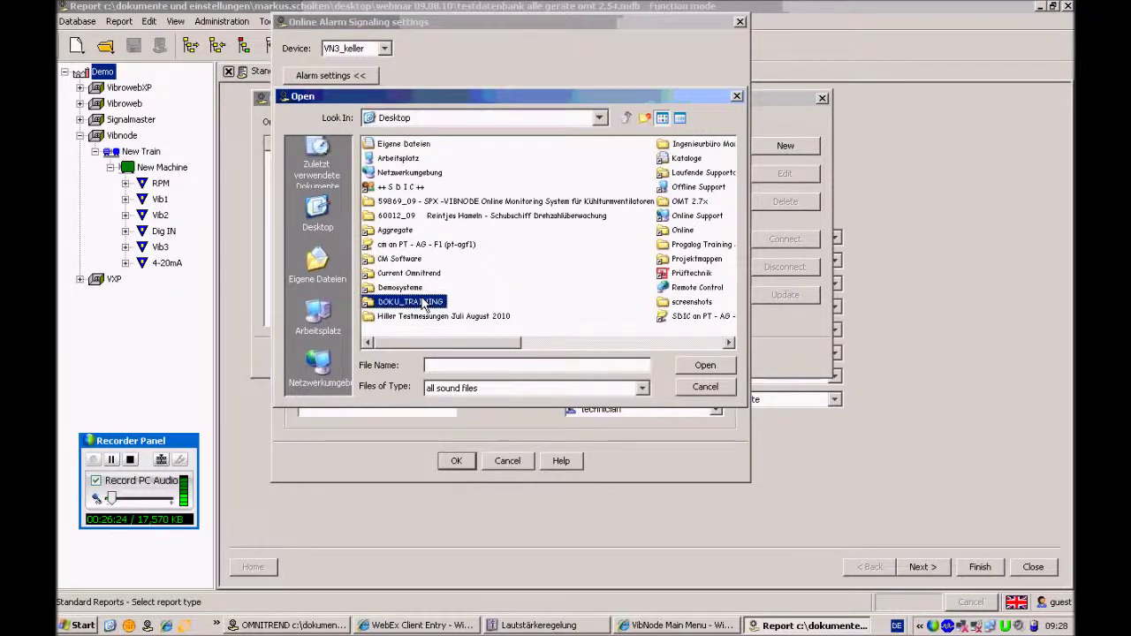
pyautogui.doubleClick(399, 187)
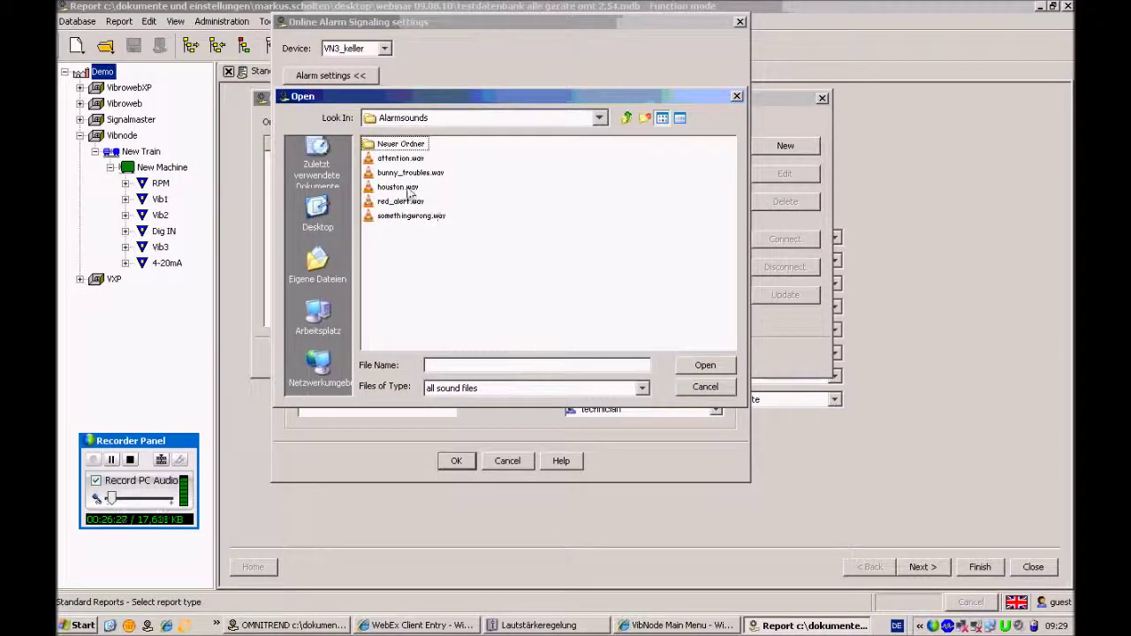
pyautogui.click(398, 187)
pyautogui.click(705, 366)
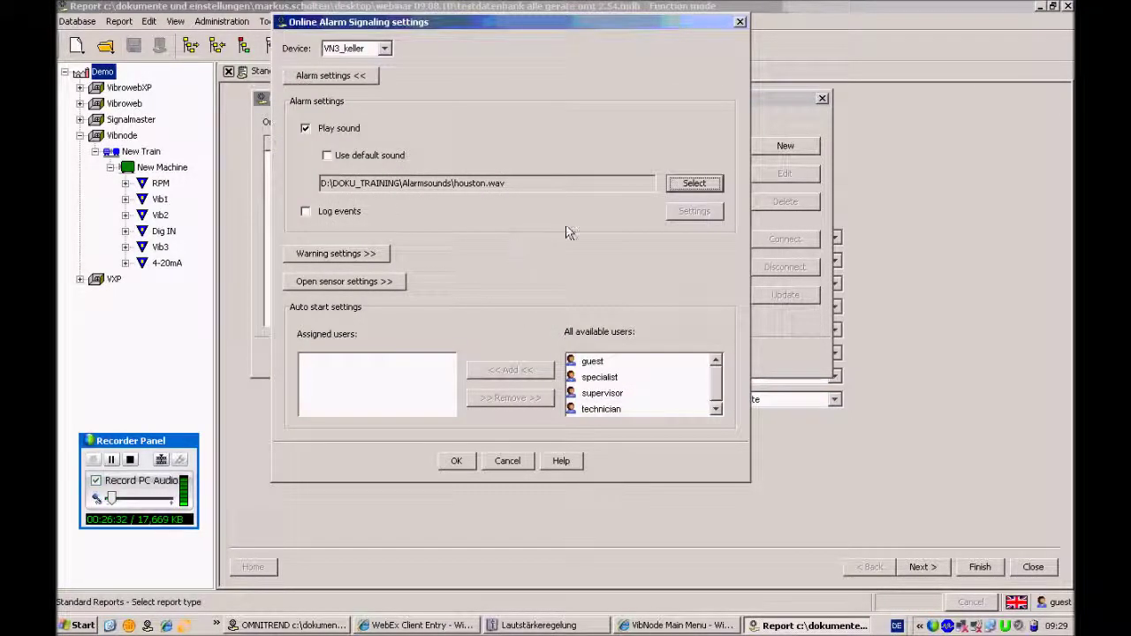
# Turn on event logging using 'Alarm found in device' and begin the comment 'Alarm in'
pyautogui.click(305, 213)
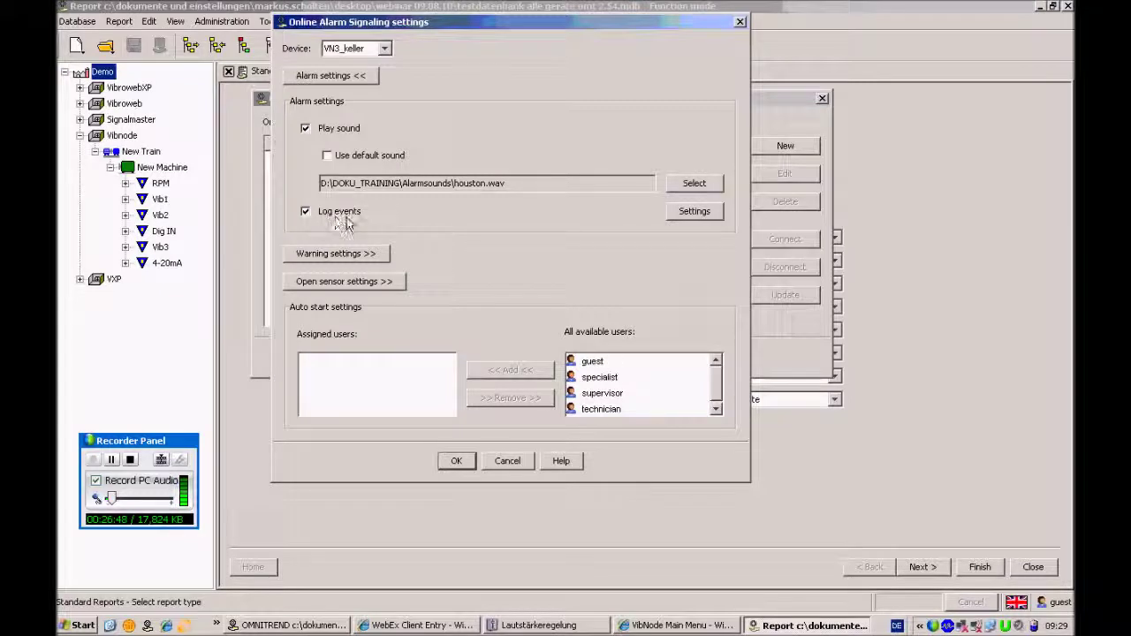
pyautogui.click(693, 215)
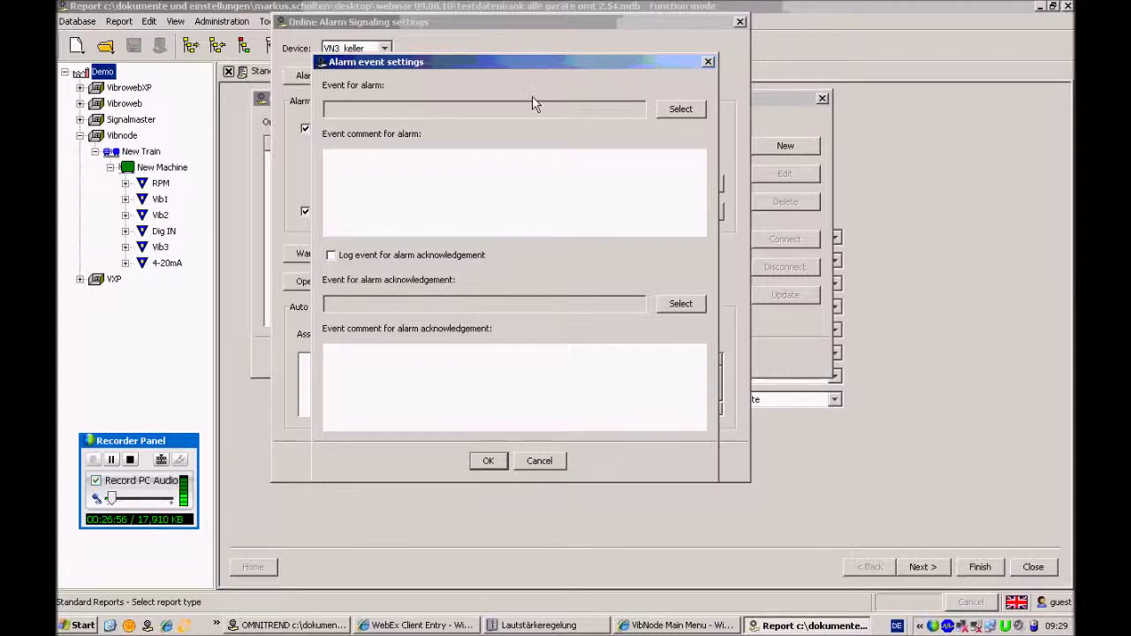
pyautogui.click(677, 111)
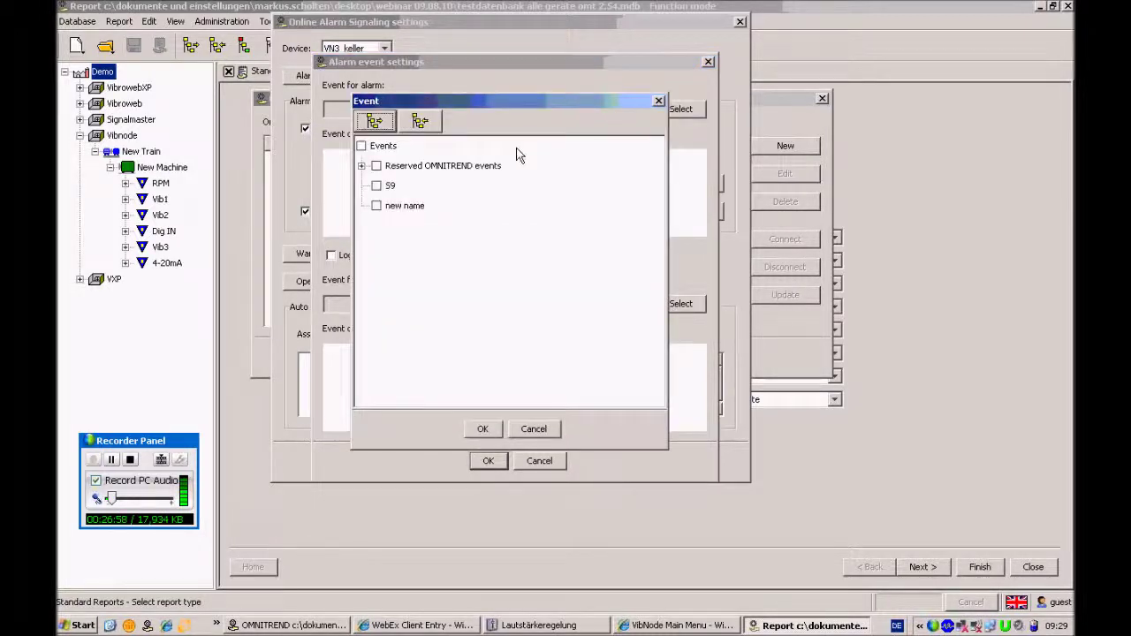
pyautogui.click(361, 166)
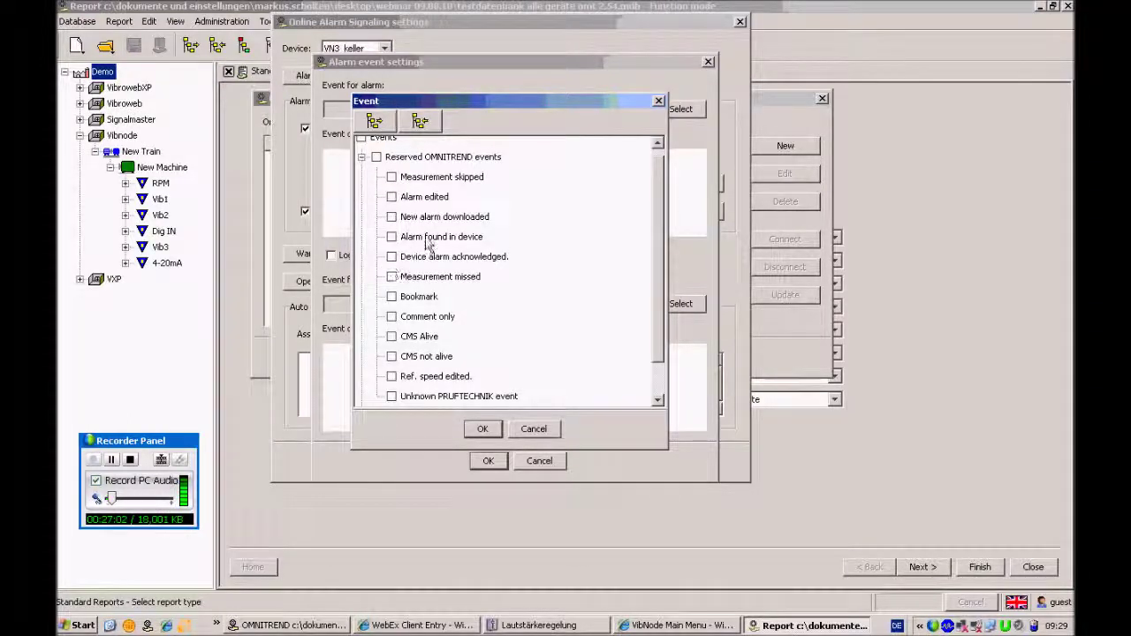
pyautogui.click(391, 237)
pyautogui.click(491, 431)
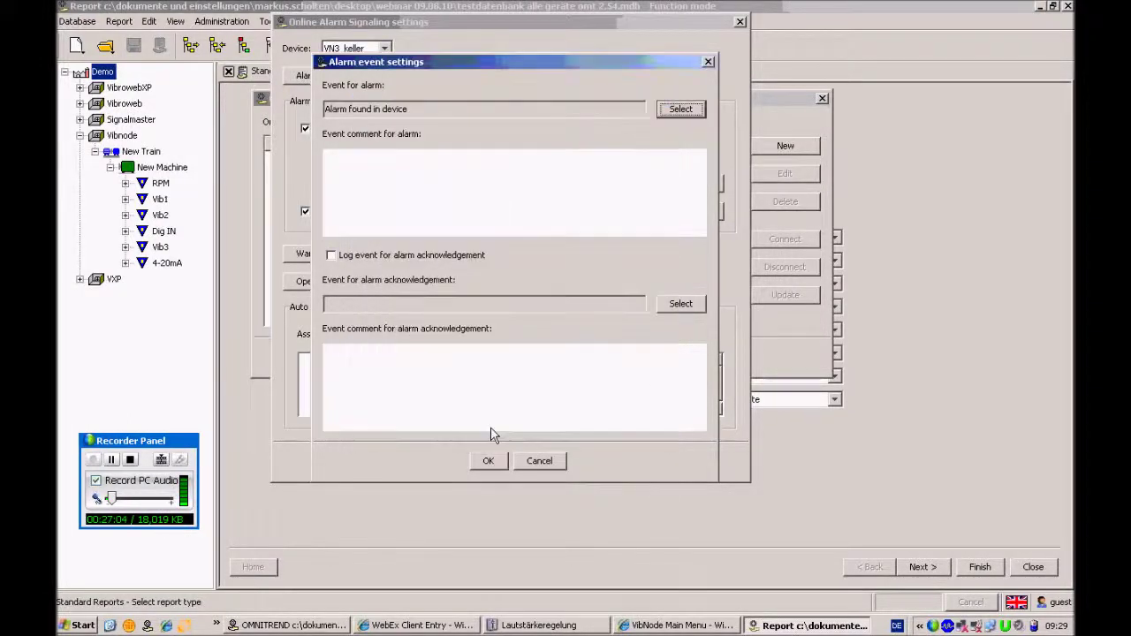
pyautogui.click(434, 192)
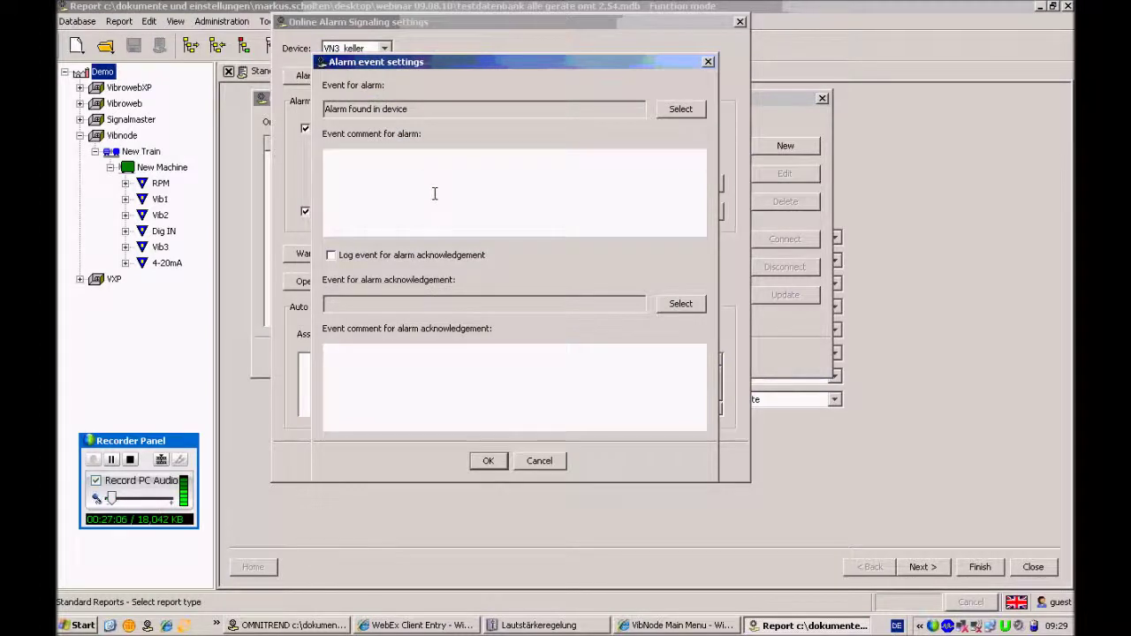
pyautogui.write('Alarm in VN3')
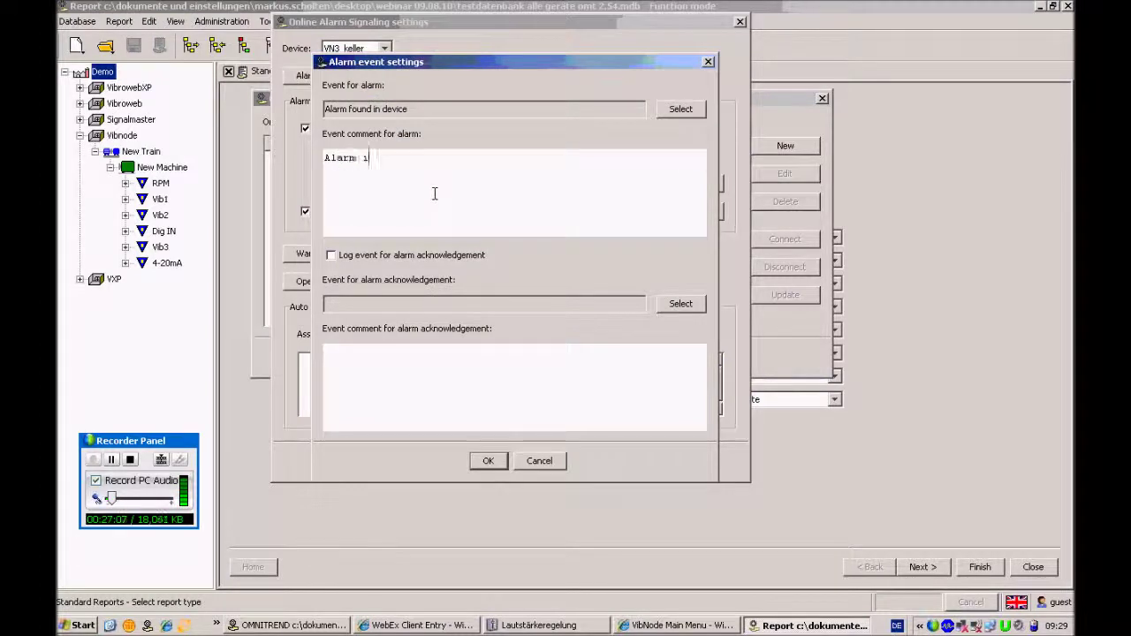
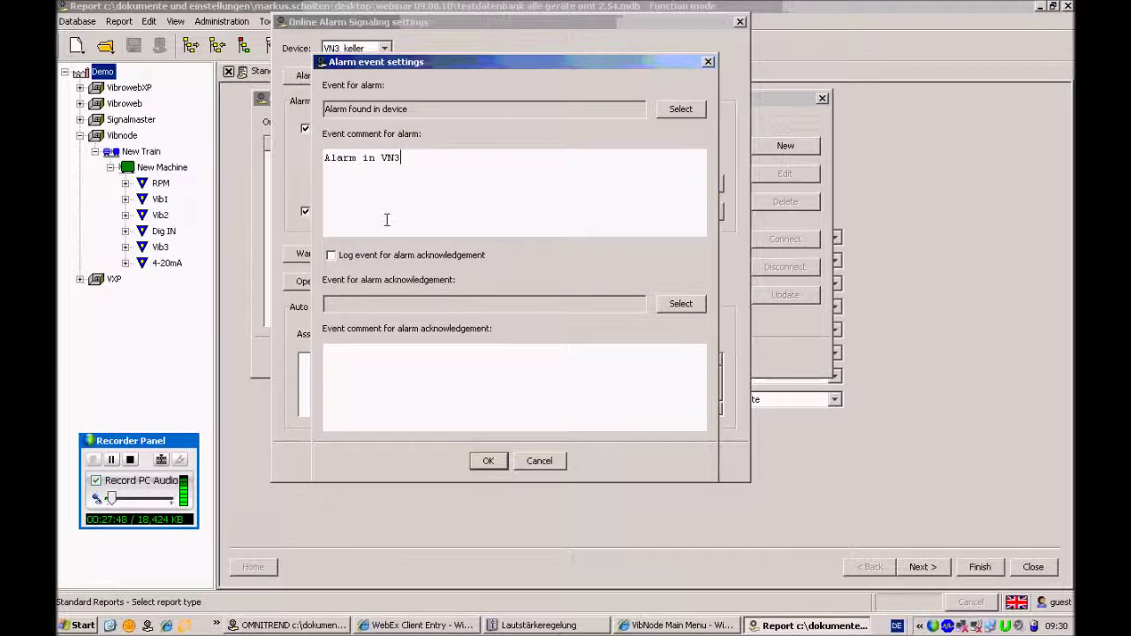
# Log alarm acknowledgements as the 'Device alarm acknowledged.' event with comment 'ok', and confirm
pyautogui.click(331, 256)
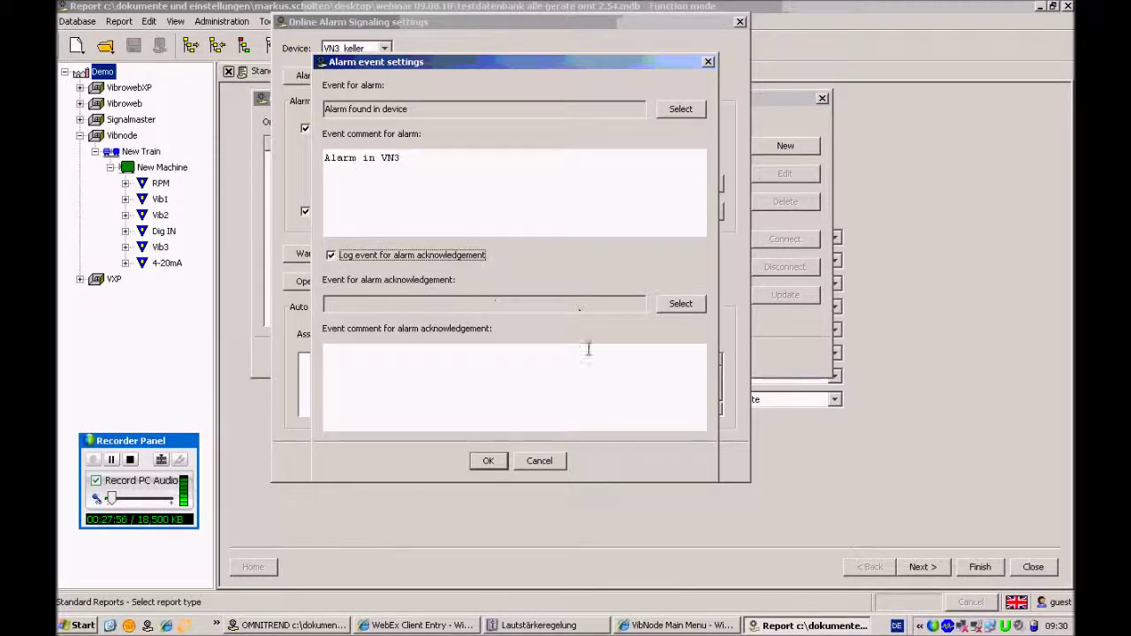
pyautogui.click(681, 304)
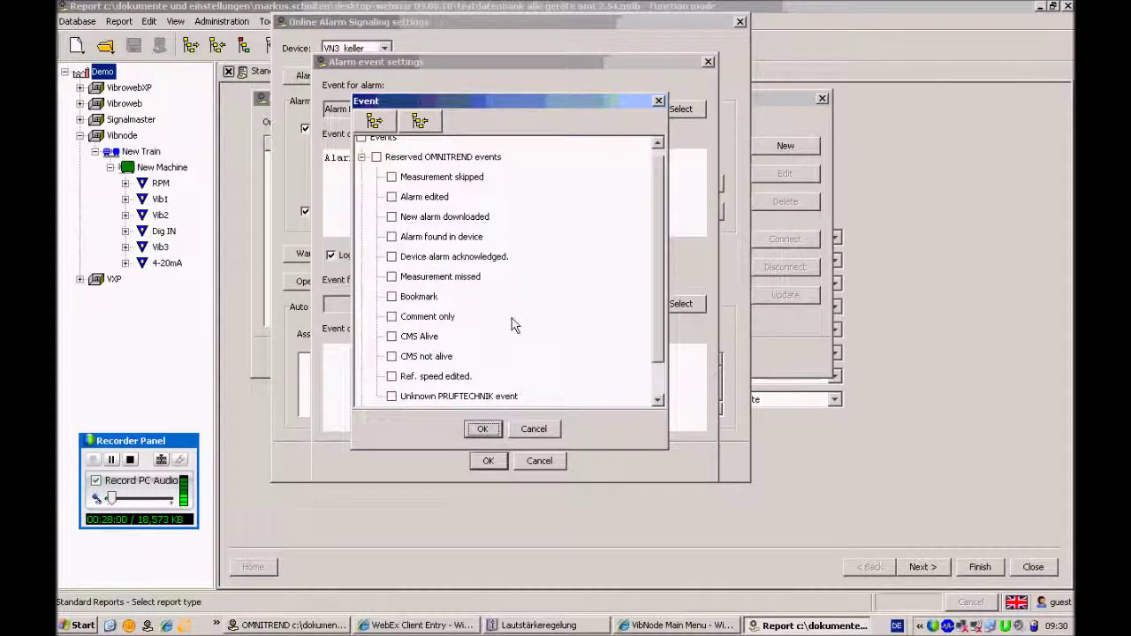
pyautogui.click(392, 256)
pyautogui.click(483, 428)
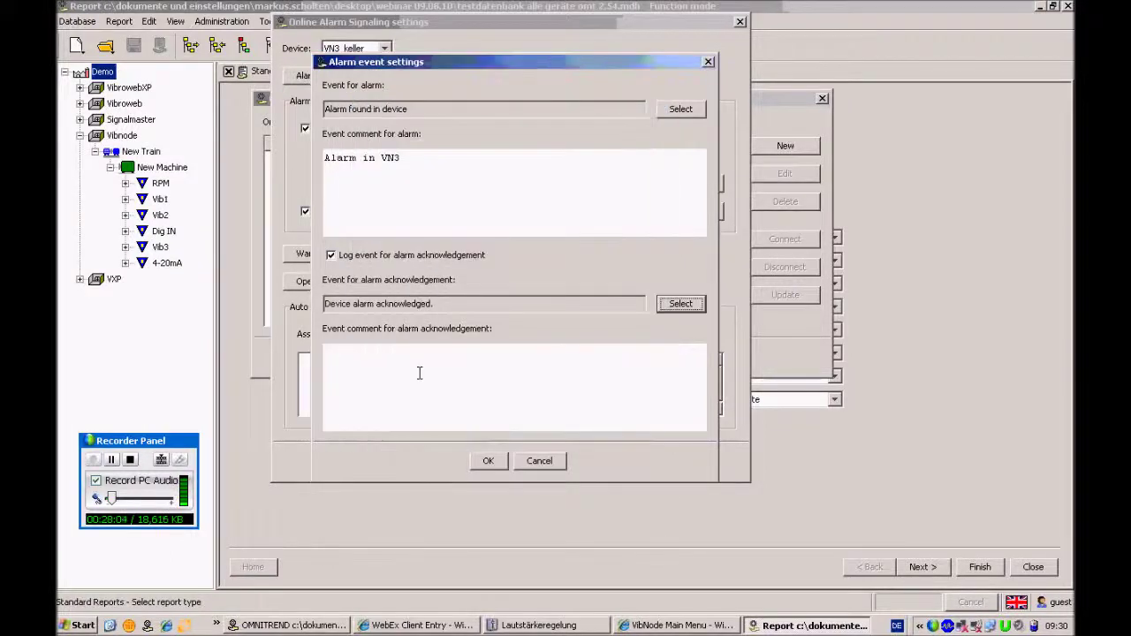
pyautogui.click(422, 370)
pyautogui.write('ok')
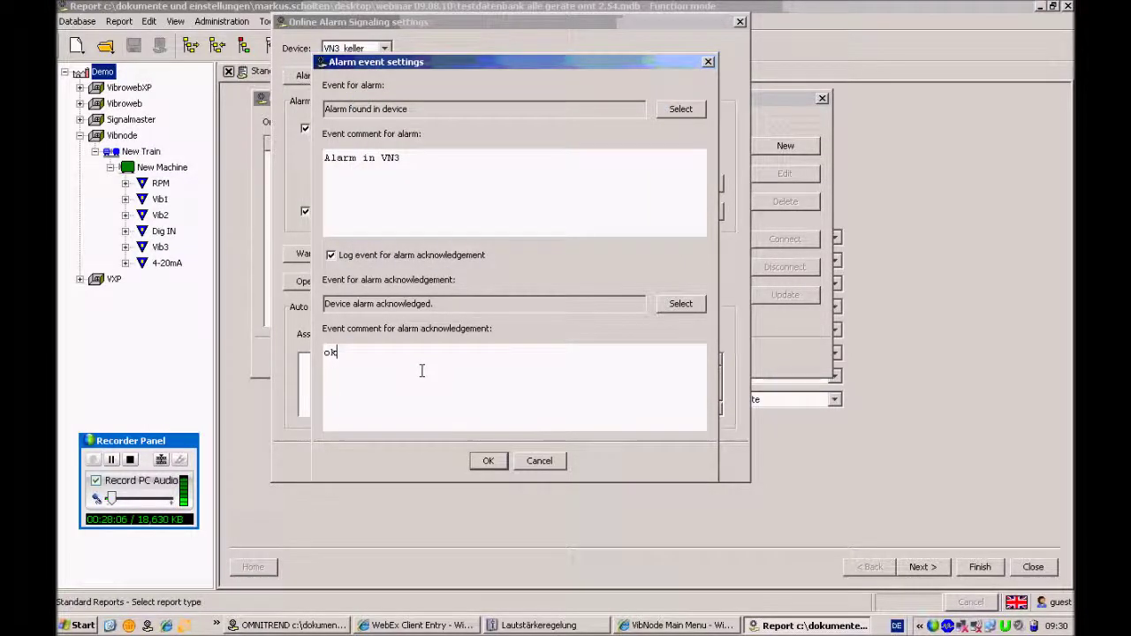
pyautogui.click(488, 461)
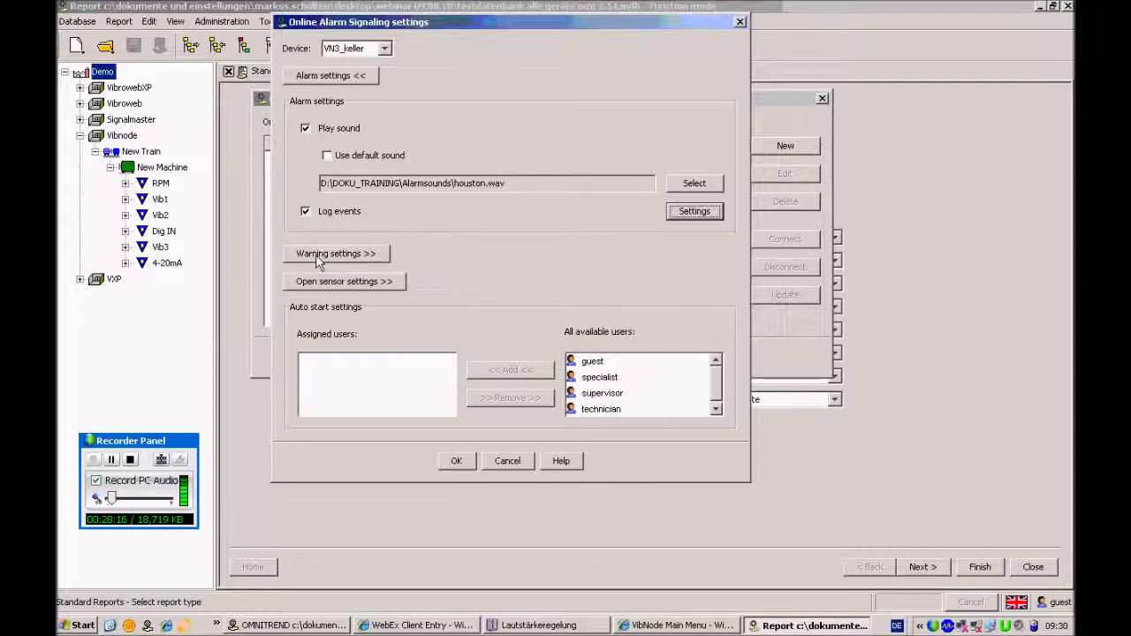
# Collapse the alarm settings, then expand and collapse the warning and open sensor settings in turn
pyautogui.click(315, 78)
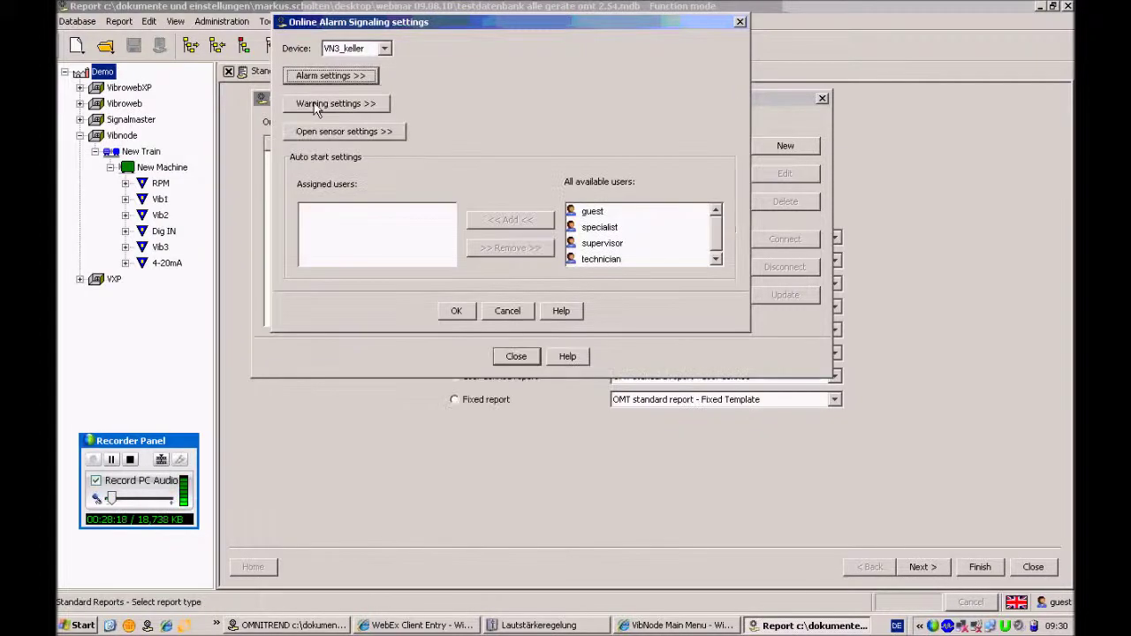
pyautogui.click(316, 105)
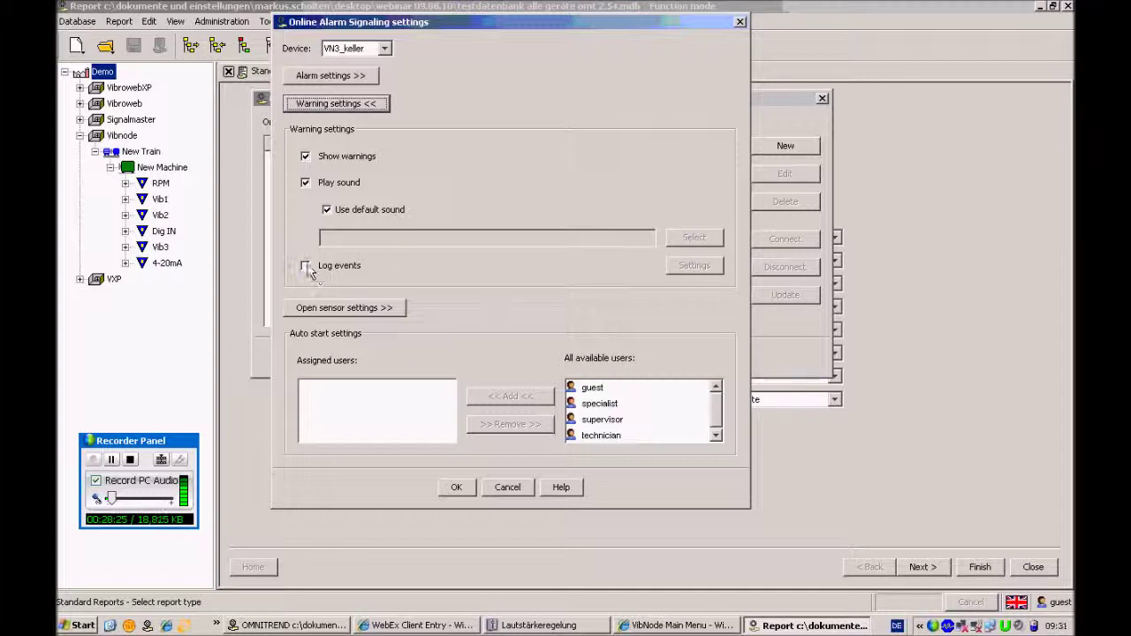
pyautogui.click(324, 107)
pyautogui.click(323, 108)
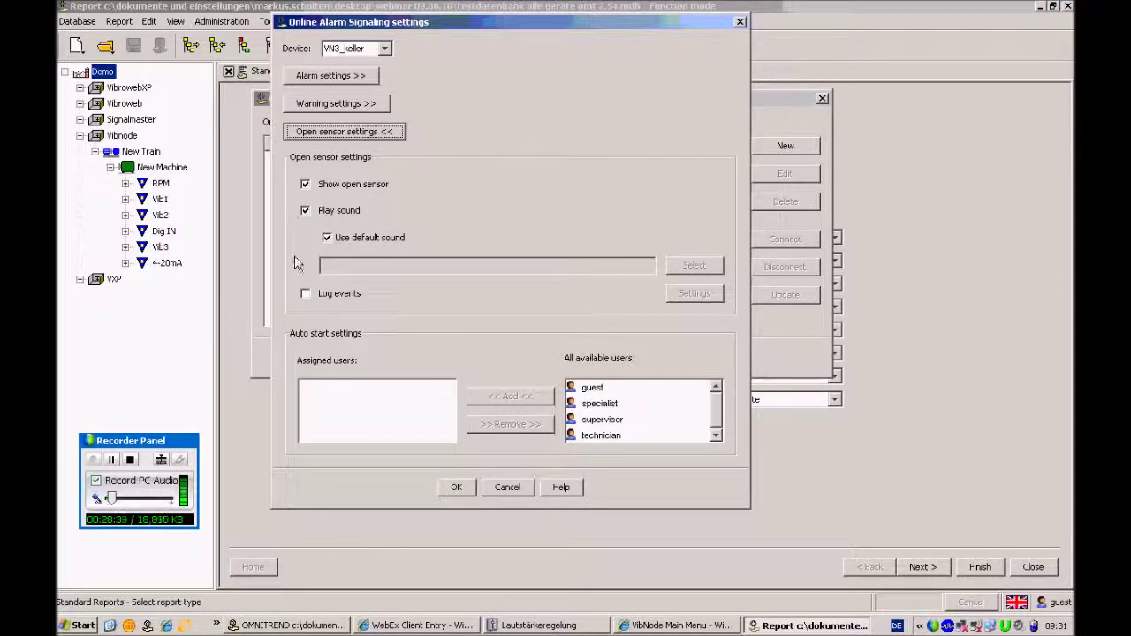
pyautogui.click(344, 134)
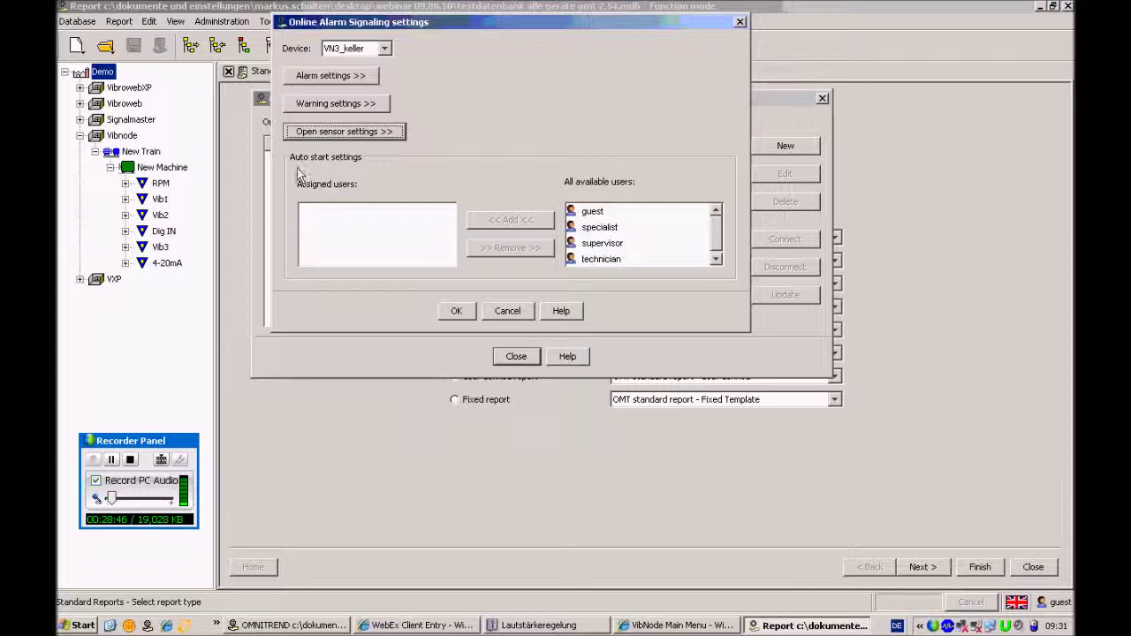
# Add guest to the auto-start users, then remove it again so none remain
pyautogui.click(596, 215)
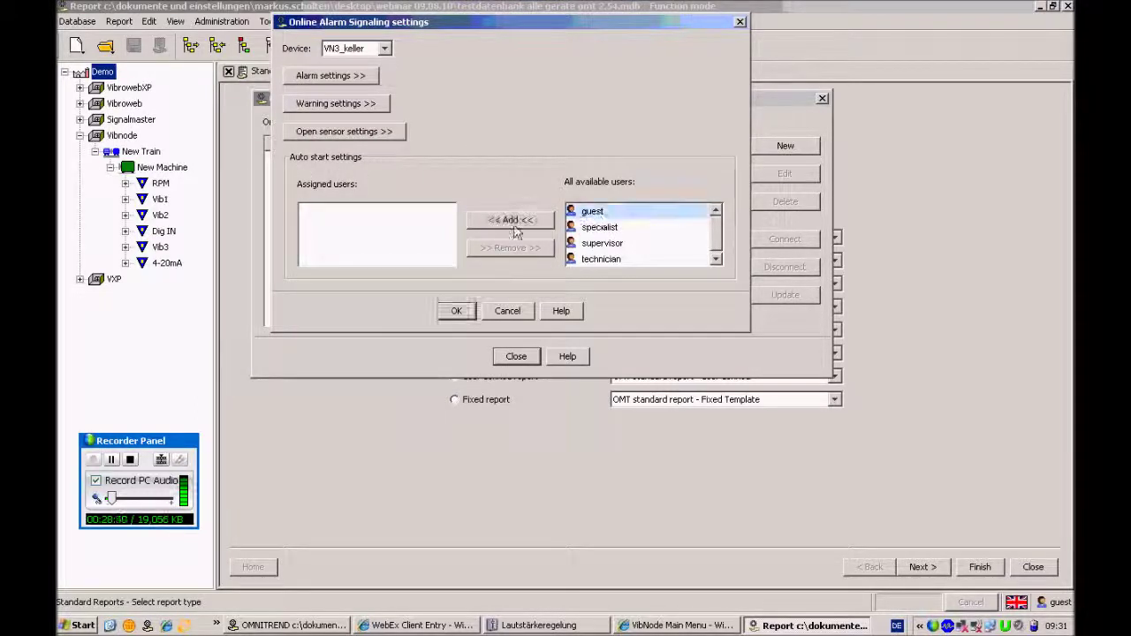
pyautogui.click(515, 221)
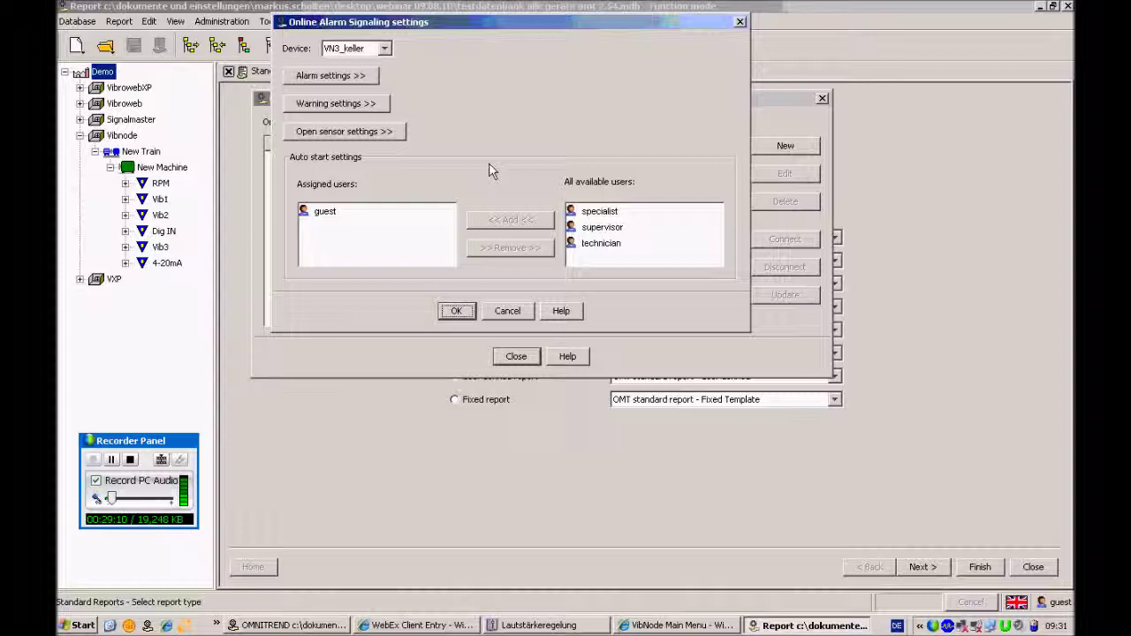
pyautogui.click(346, 212)
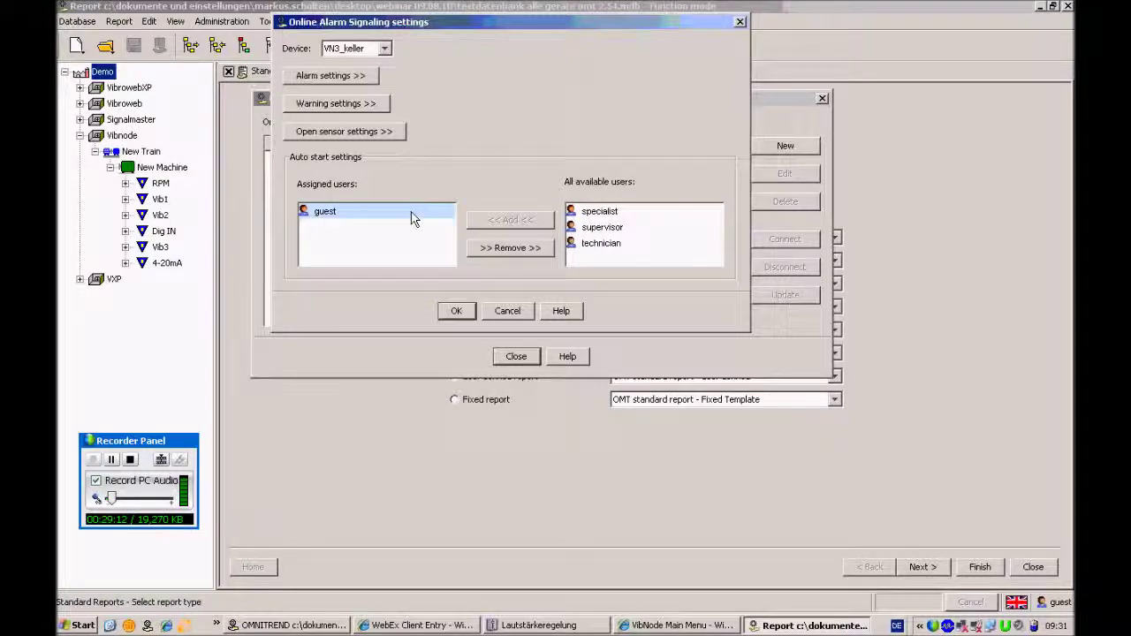
pyautogui.click(512, 249)
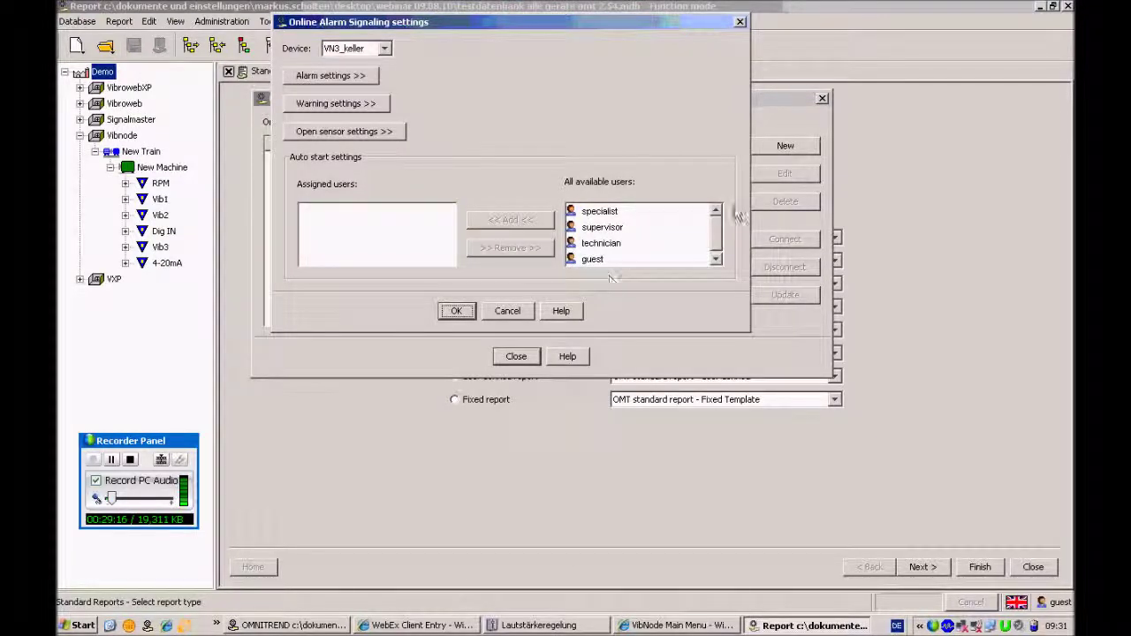
# Save the alarm signaling settings, connect VN3_keller, and bring up the VibNode Main Menu page
pyautogui.click(717, 258)
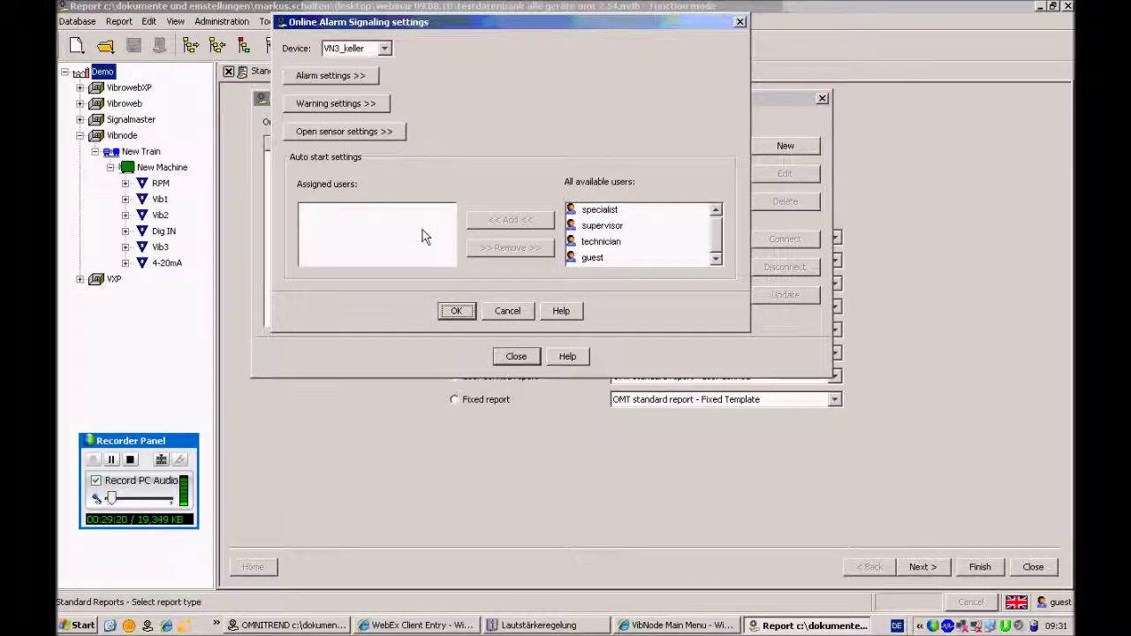
pyautogui.click(459, 311)
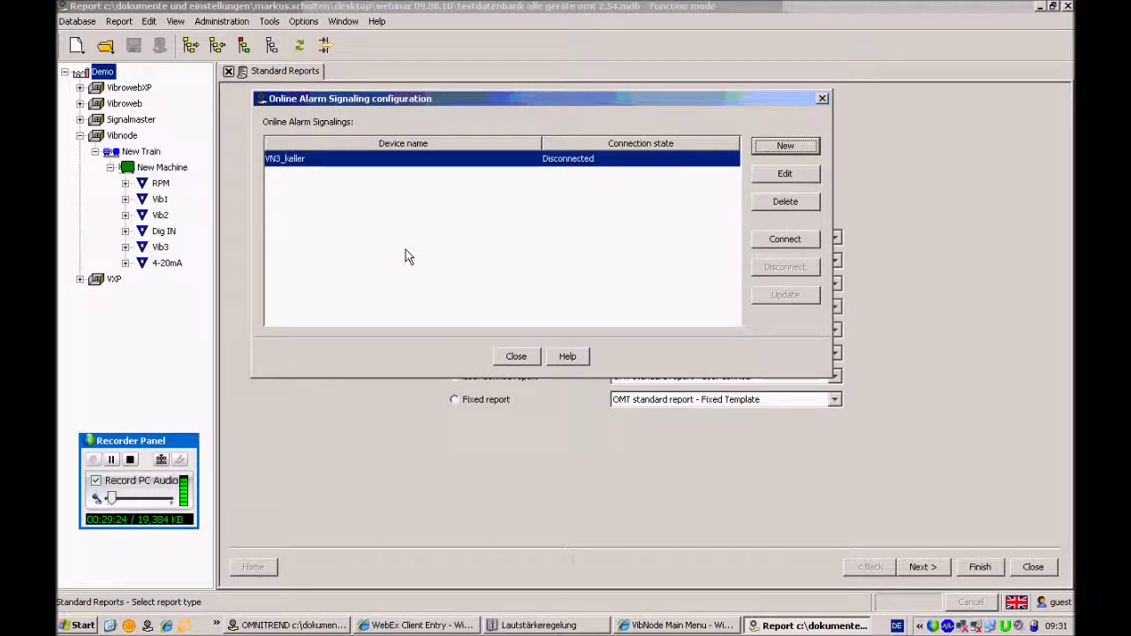
pyautogui.click(791, 241)
pyautogui.click(679, 625)
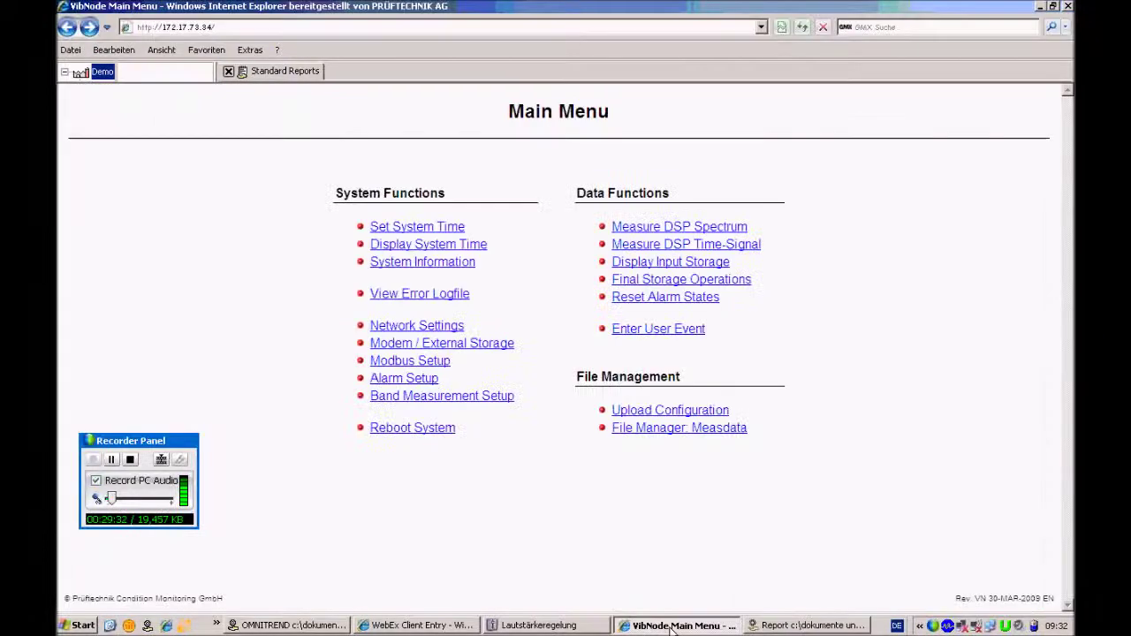
# Display VibNode's Input Storage Area with its four input readings, then return to OMNITREND
pyautogui.click(657, 267)
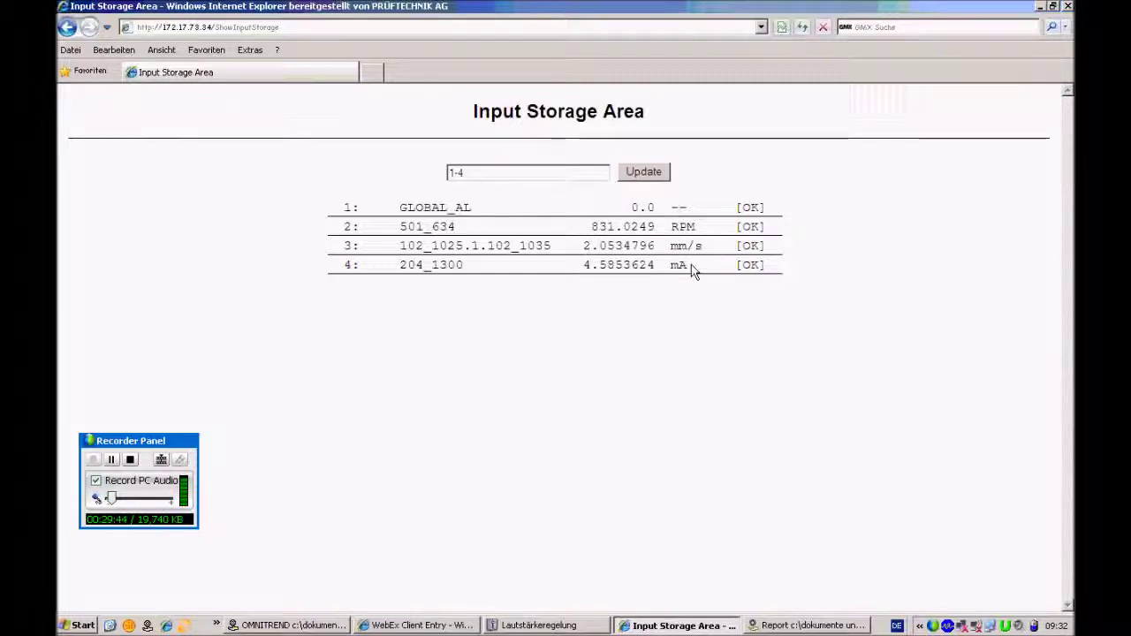
pyautogui.click(295, 625)
pyautogui.moveTo(294, 626); pyautogui.dragTo(209, 307)
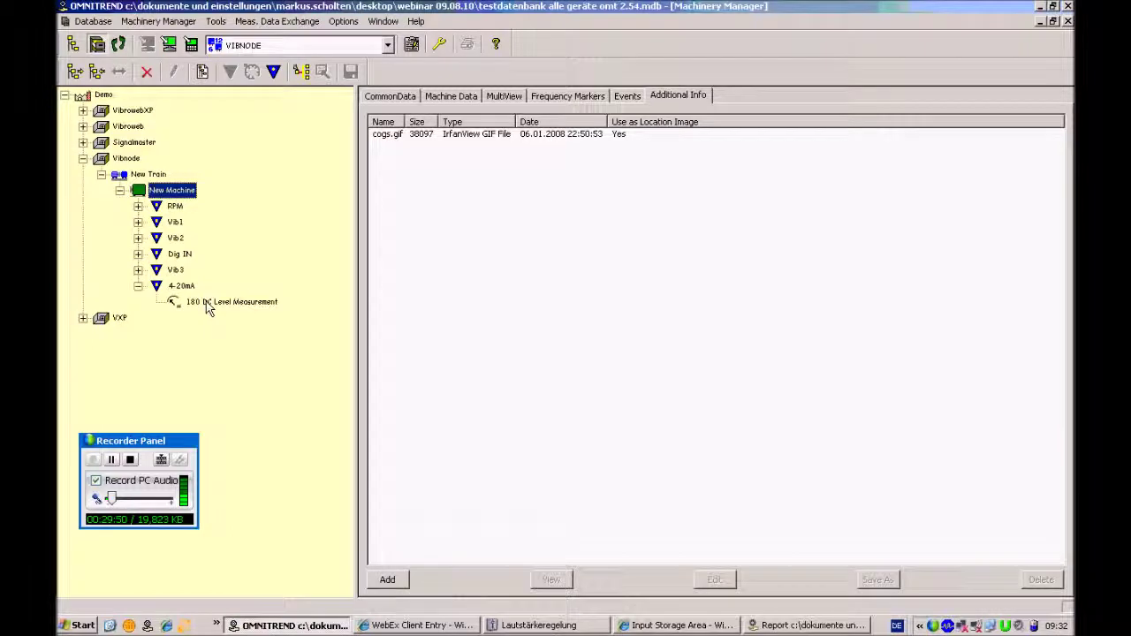
# Check the 10,00 mA upper alarm on 180 DC Level Measurement, then return to Input Storage Area
pyautogui.click(209, 305)
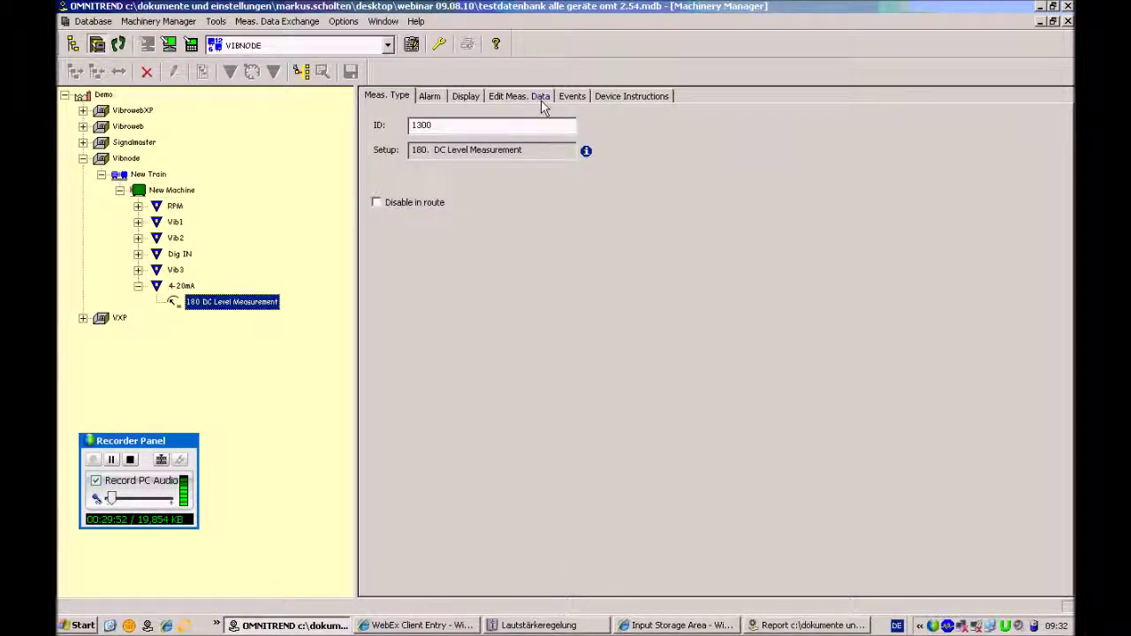
pyautogui.click(433, 99)
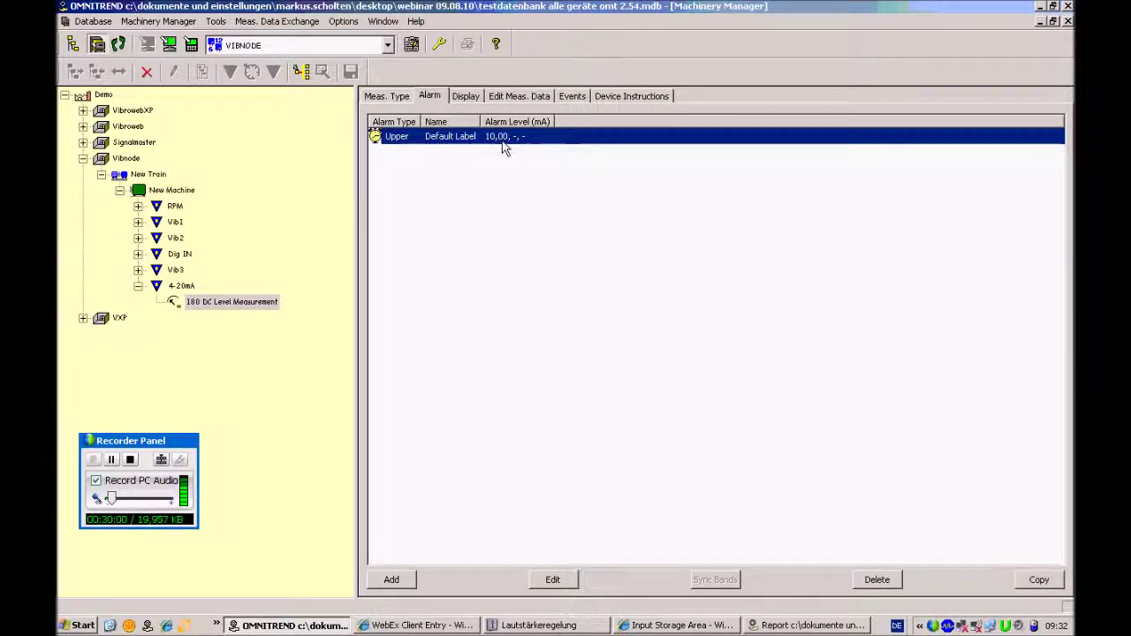
pyautogui.click(676, 625)
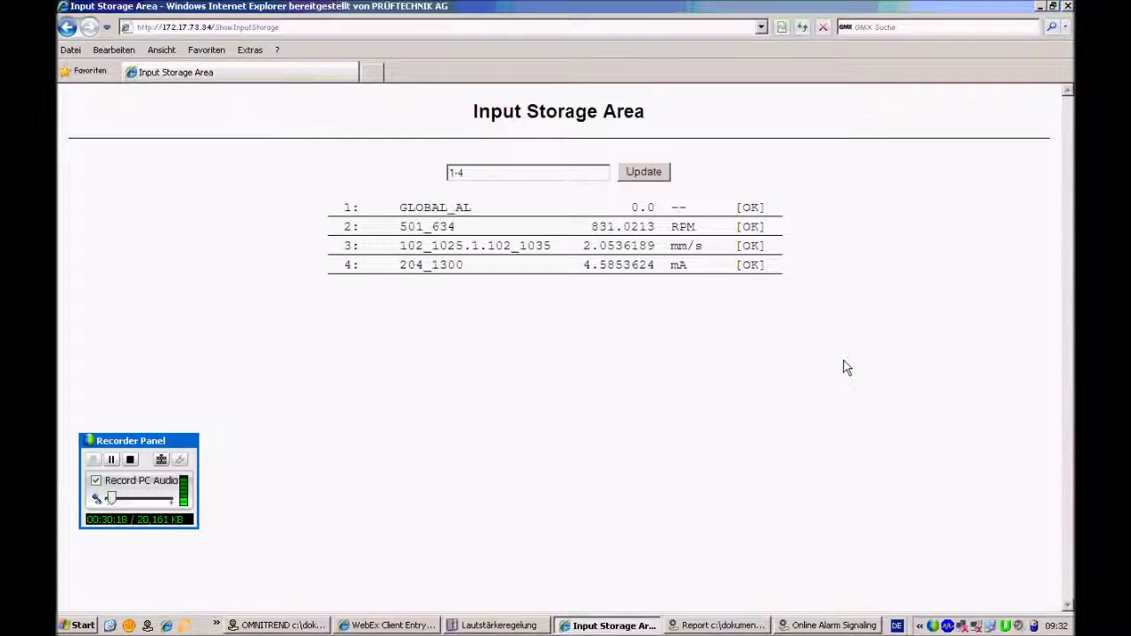
# Silence the alarm sound and acknowledge the VN3_keller 4-20mA alarm, emptying the alarm list
pyautogui.click(832, 623)
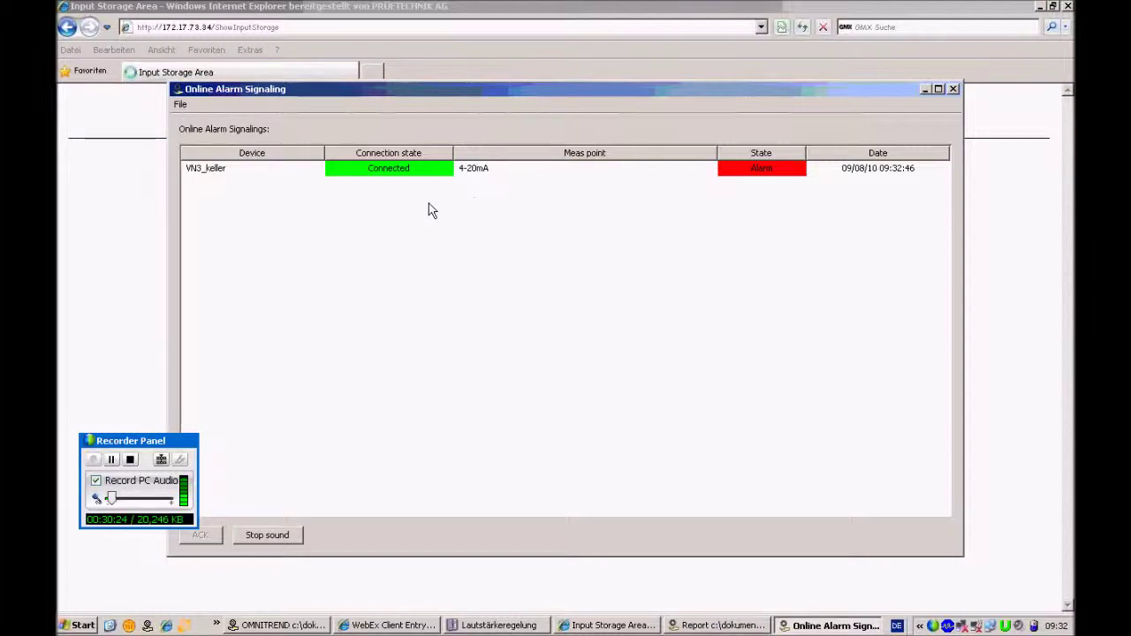
pyautogui.moveTo(789, 168)
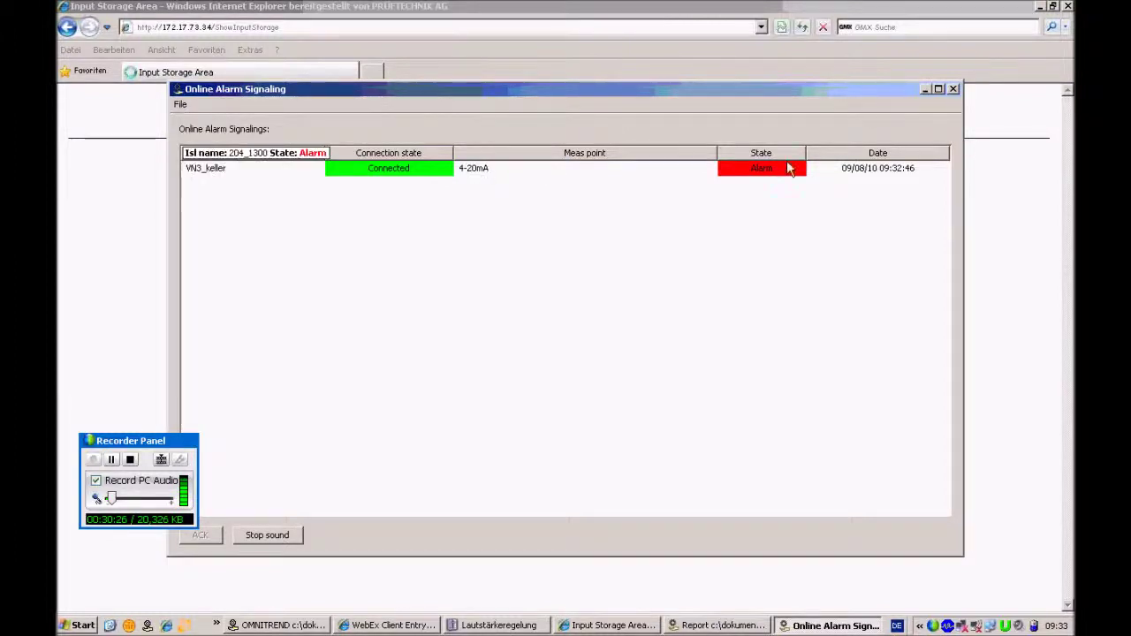
pyautogui.click(278, 540)
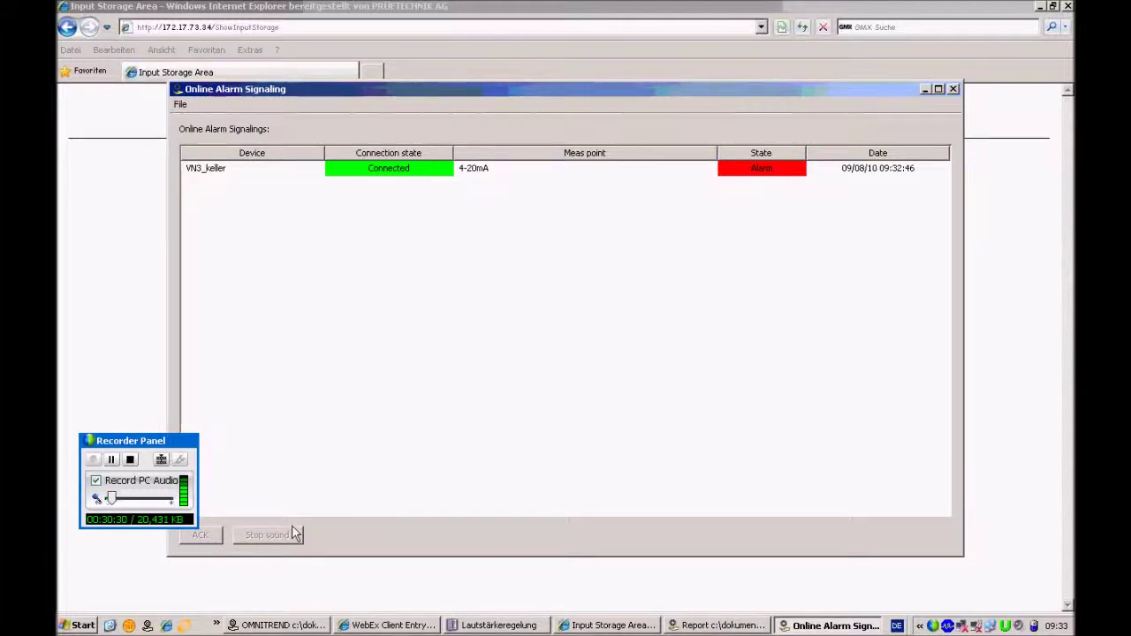
pyautogui.moveTo(148, 446); pyautogui.dragTo(105, 358)
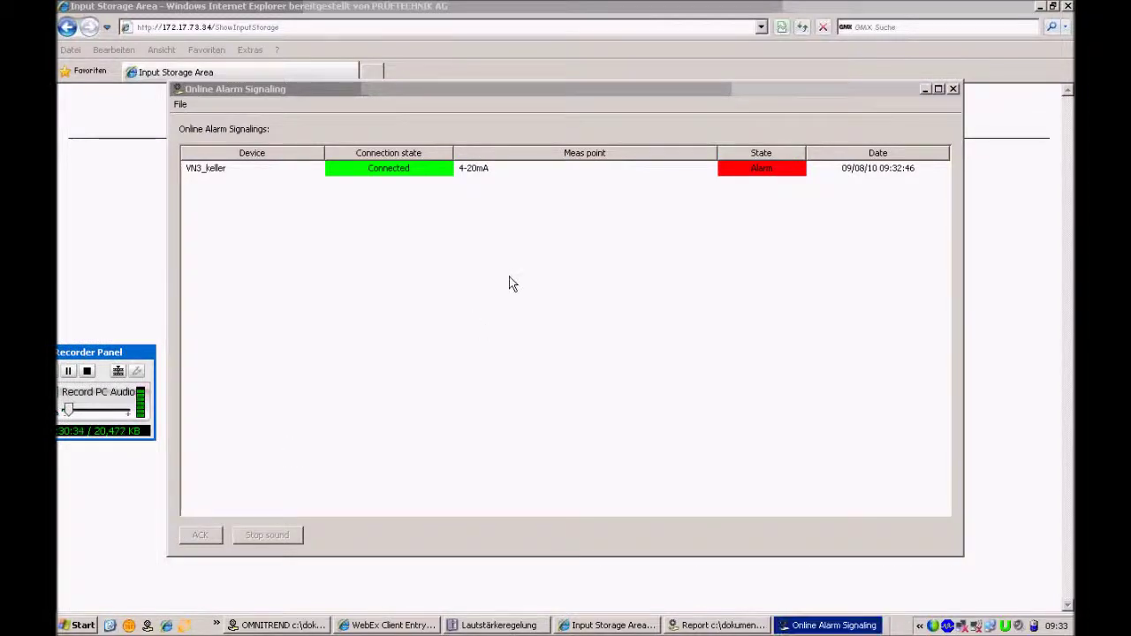
pyautogui.moveTo(431, 179)
pyautogui.click(430, 179)
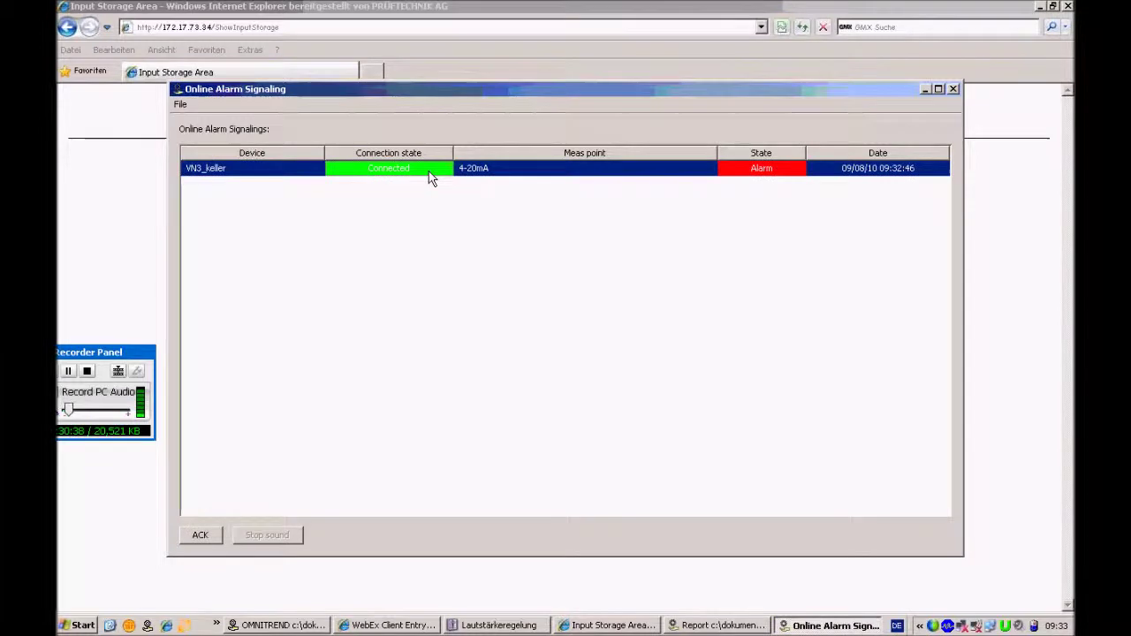
pyautogui.click(202, 537)
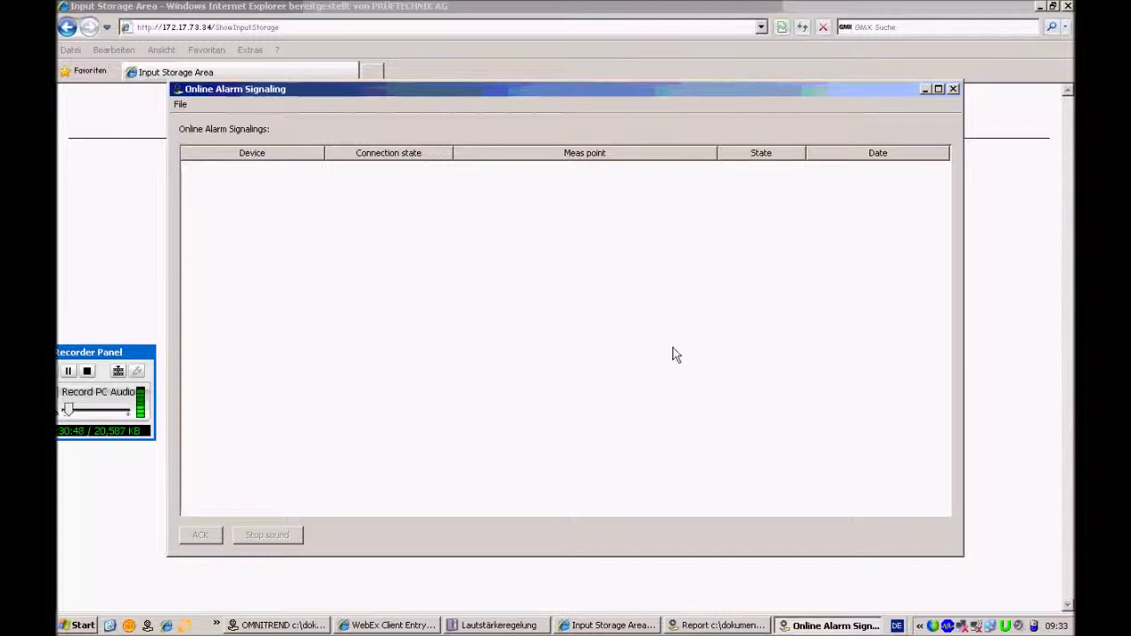
# Close the online alarm signaling window
pyautogui.click(925, 89)
pyautogui.click(831, 625)
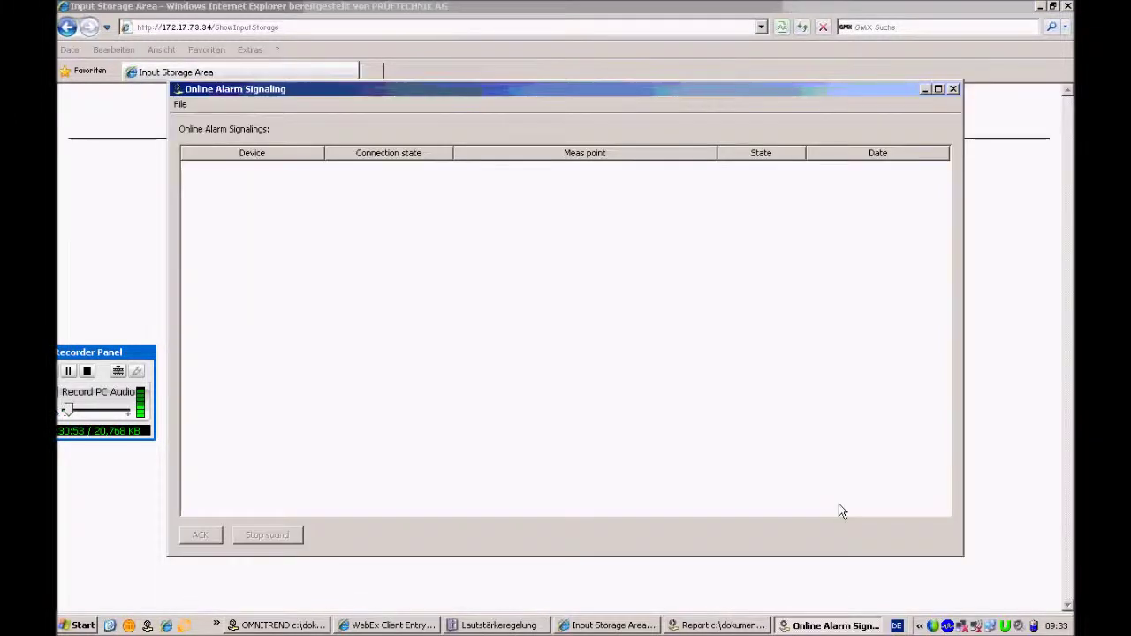
pyautogui.click(954, 89)
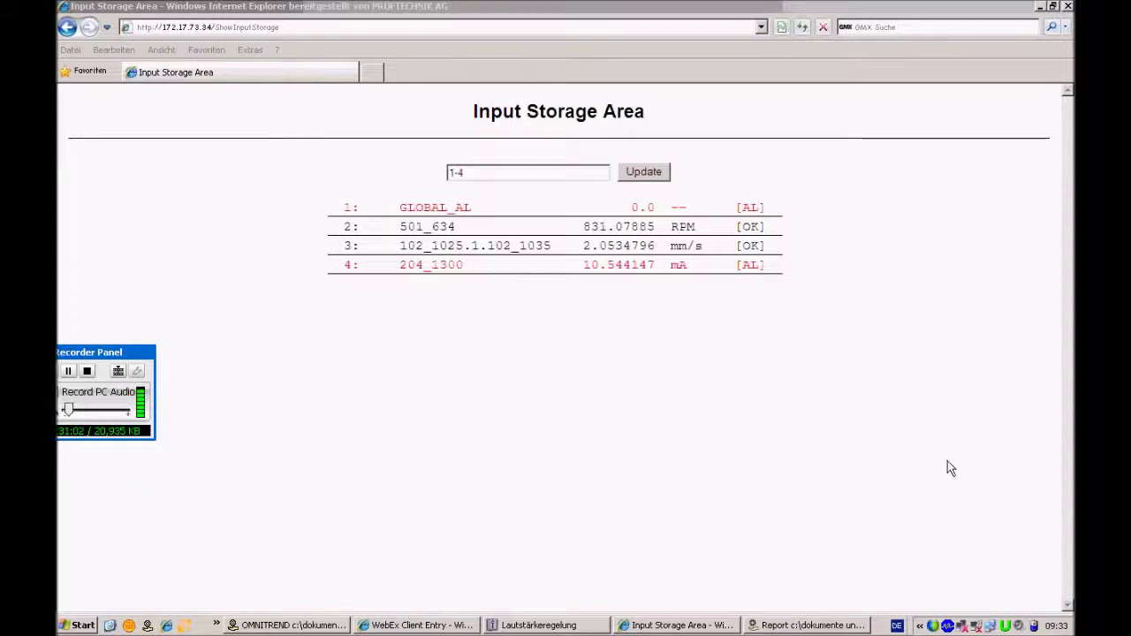
# Return from the Input Storage Area page to OMNITREND's Online Alarm Signaling configuration
pyautogui.click(800, 625)
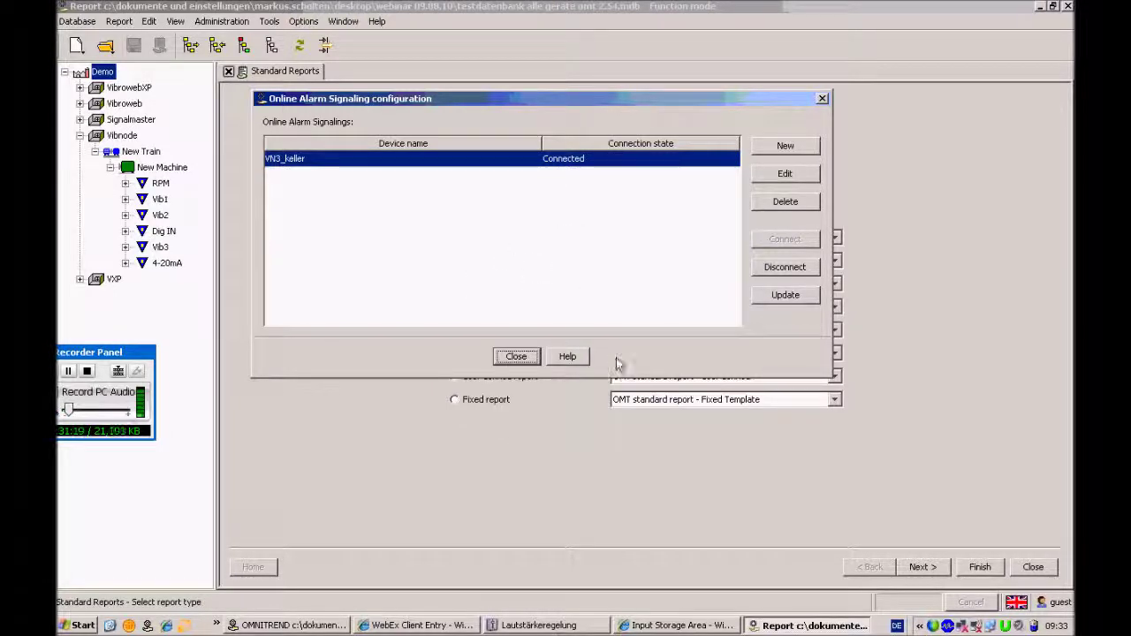
pyautogui.click(305, 625)
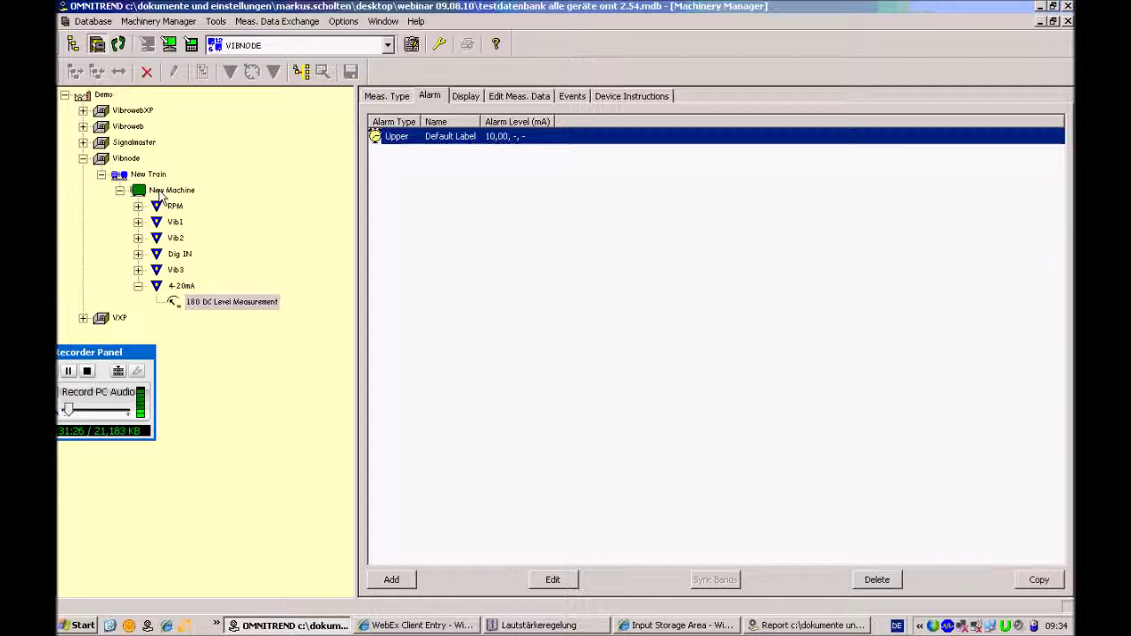
pyautogui.click(176, 290)
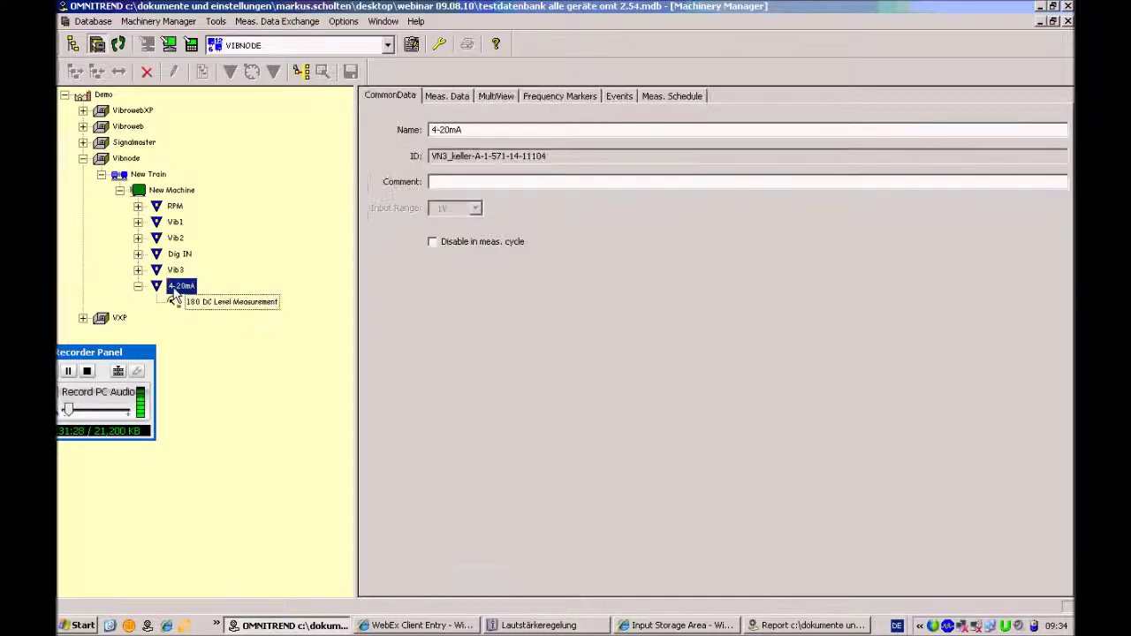
pyautogui.click(621, 96)
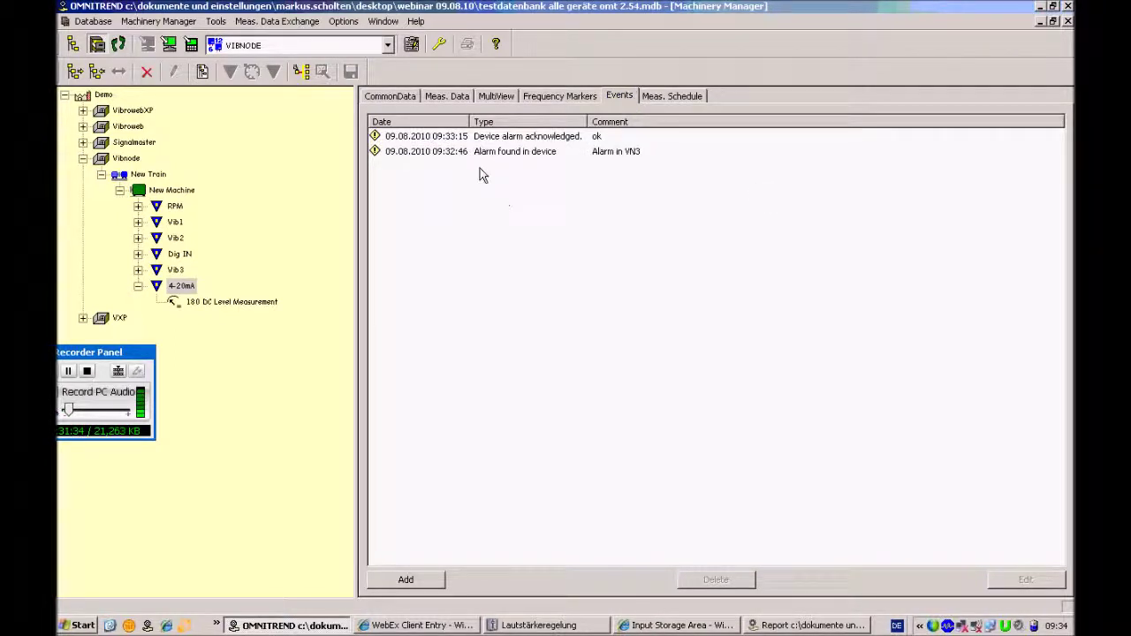
pyautogui.click(456, 156)
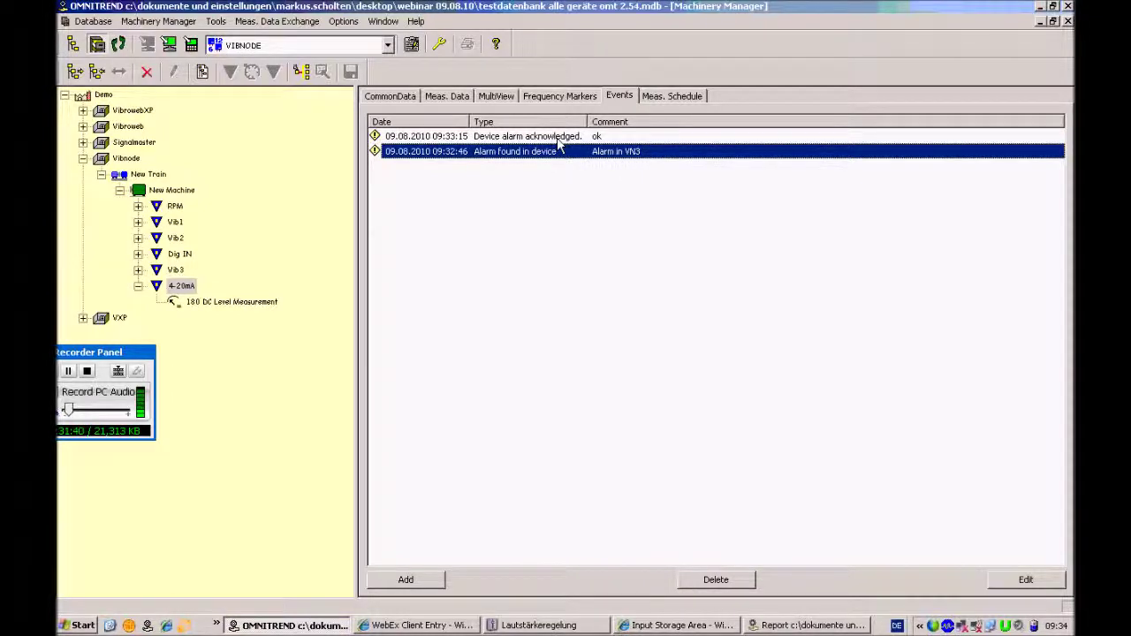
pyautogui.click(522, 140)
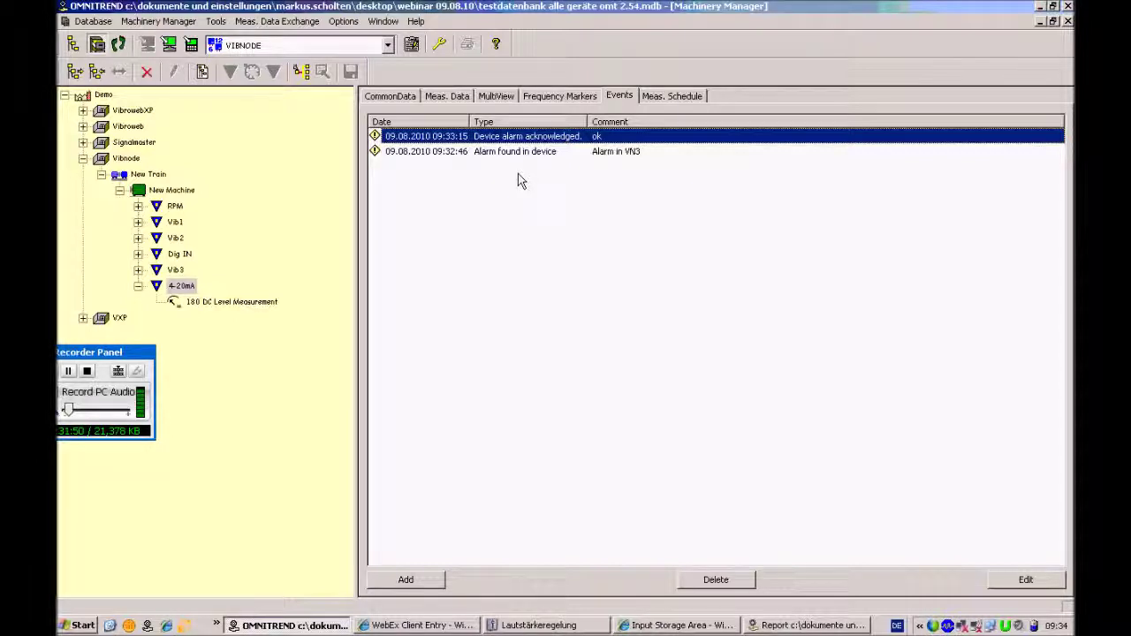
pyautogui.click(828, 626)
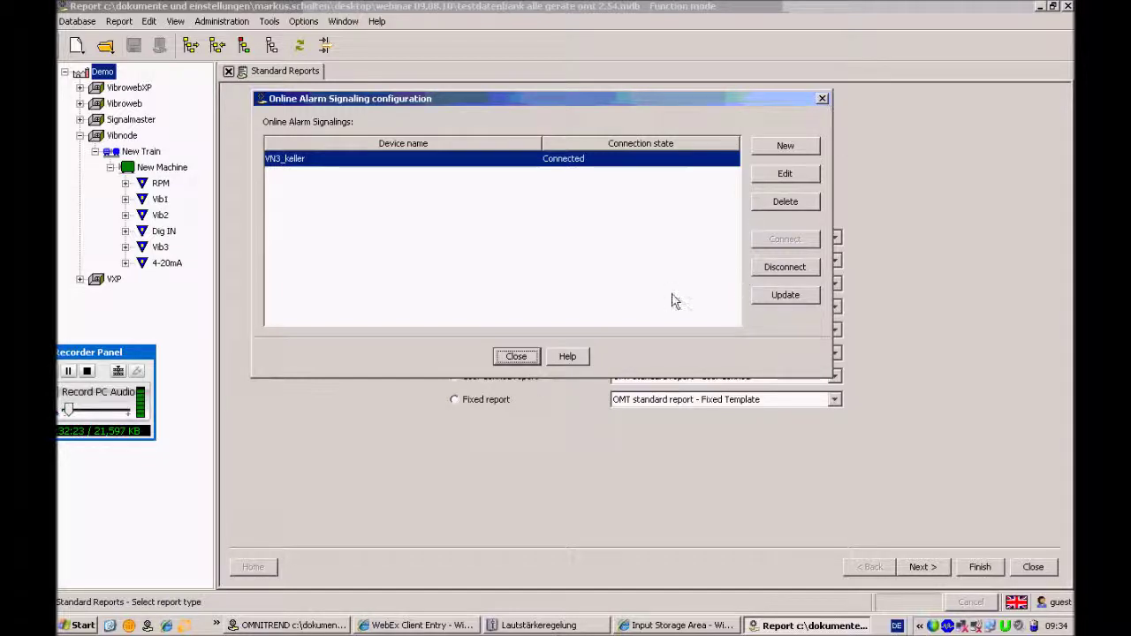
# Close the alarm signaling configuration and create a new template via Tools > Online View > Online templates
pyautogui.click(515, 356)
pyautogui.click(275, 23)
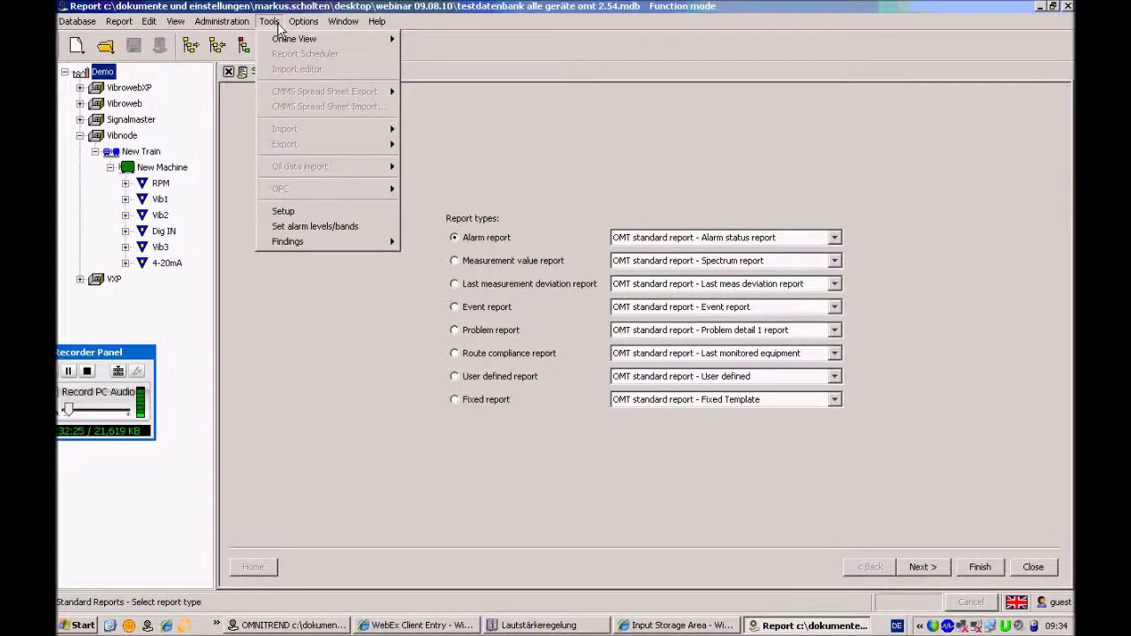
pyautogui.moveTo(388, 39)
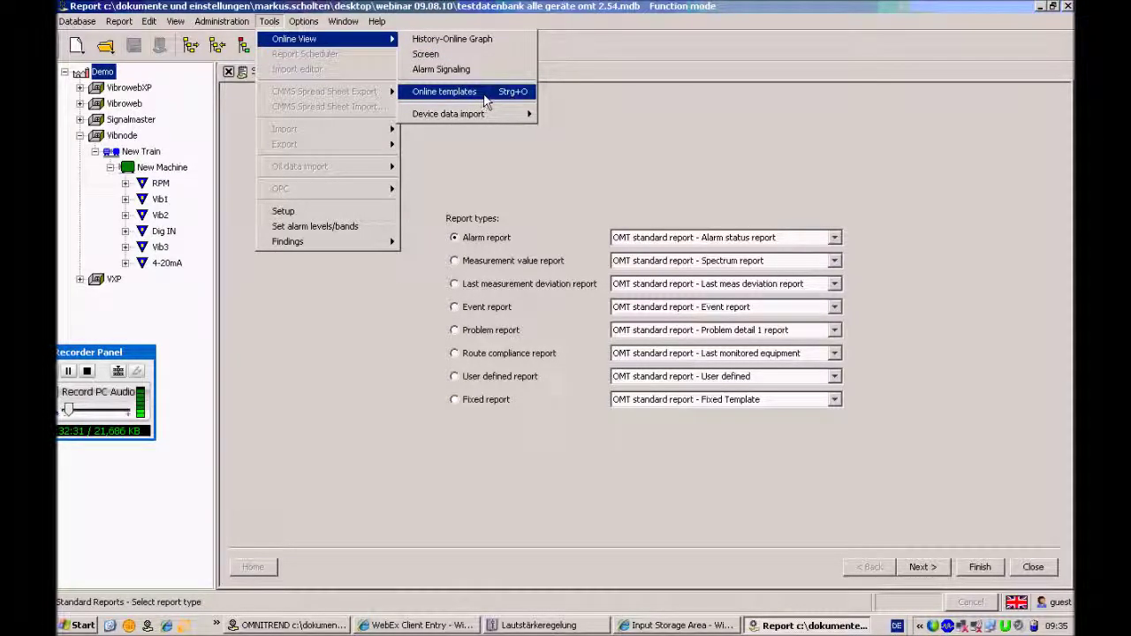
pyautogui.click(487, 97)
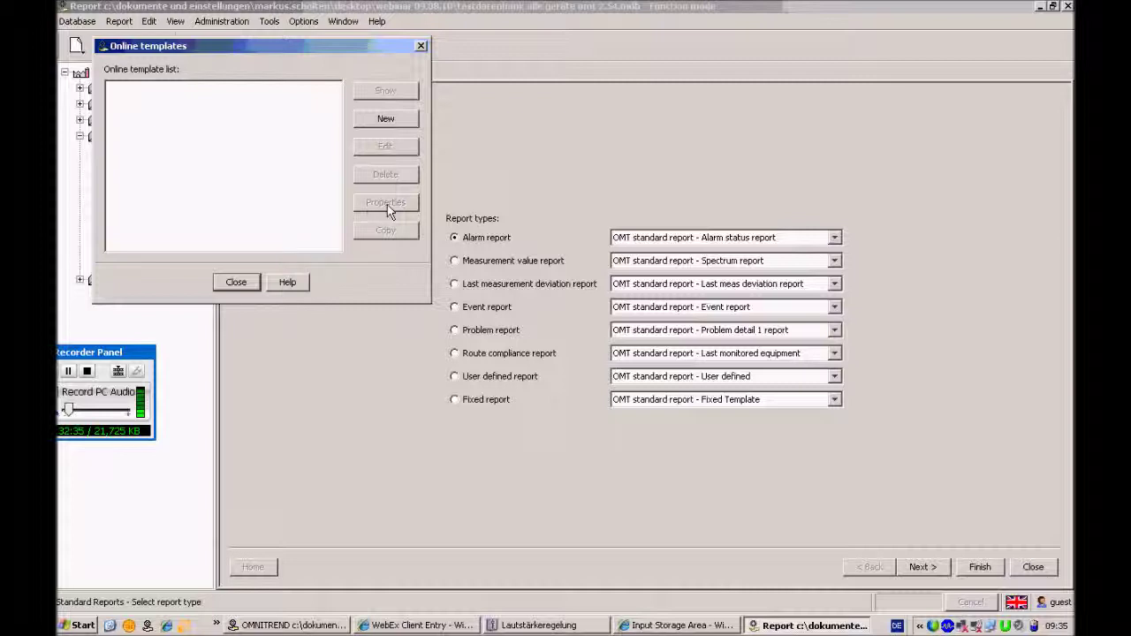
pyautogui.click(396, 120)
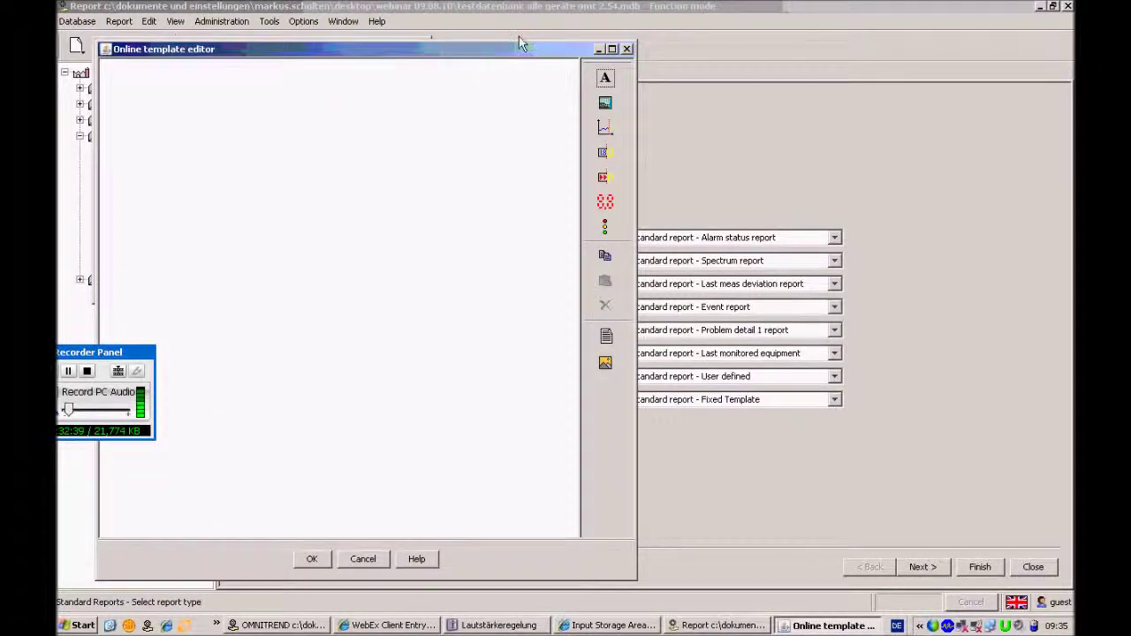
# Draw an empty text box across the top of the template canvas with the Text tool
pyautogui.moveTo(521, 46); pyautogui.dragTo(622, 30)
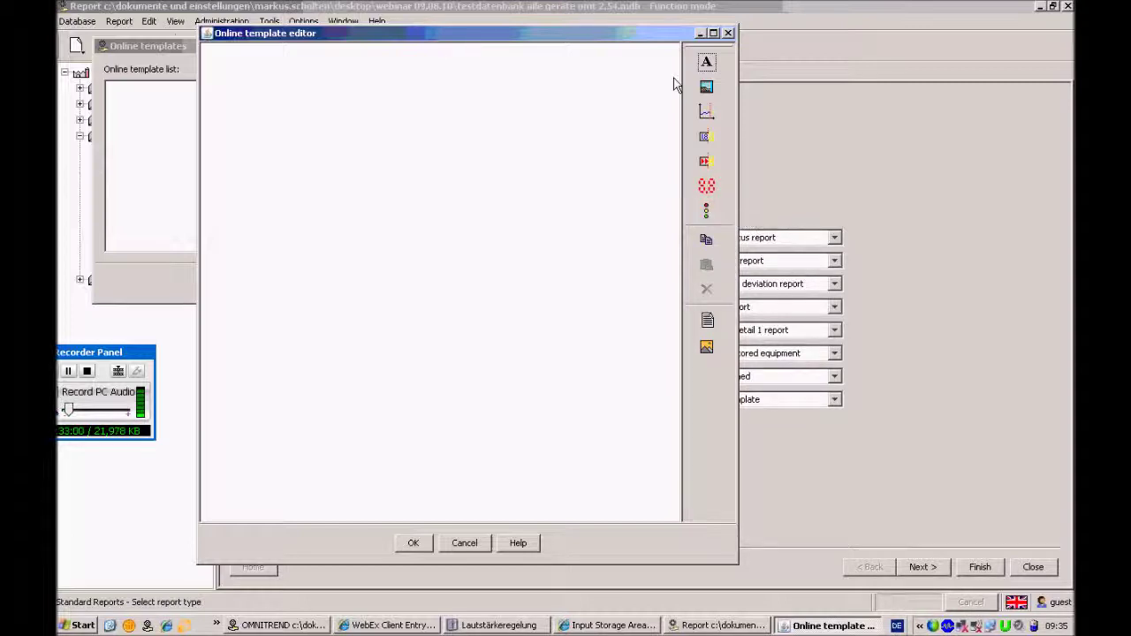
pyautogui.click(711, 69)
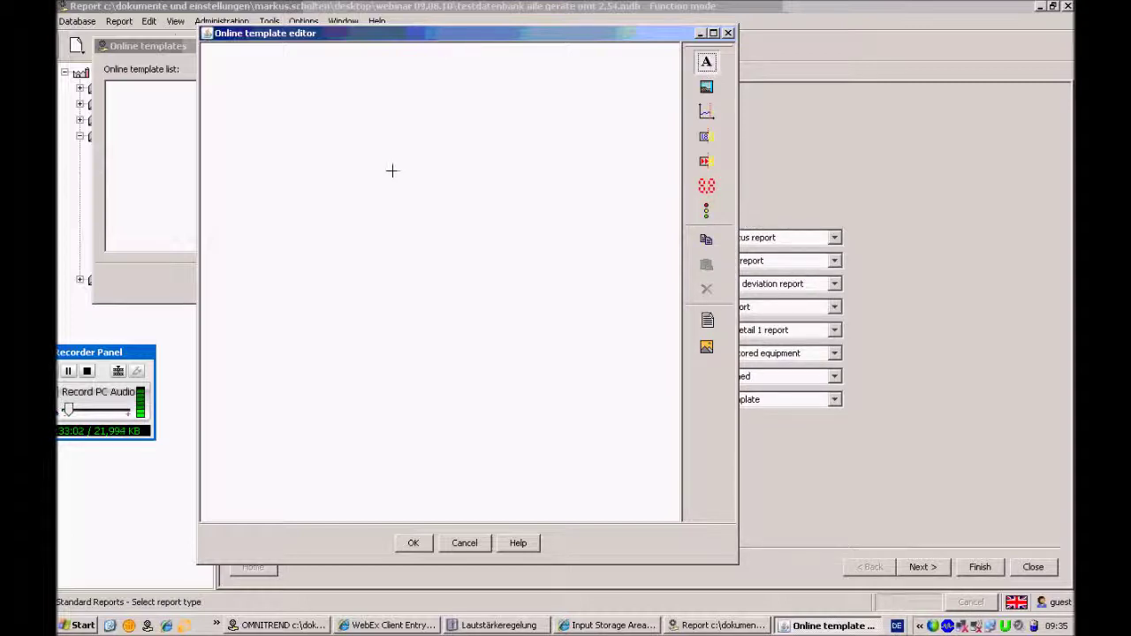
pyautogui.moveTo(287, 61); pyautogui.dragTo(552, 112)
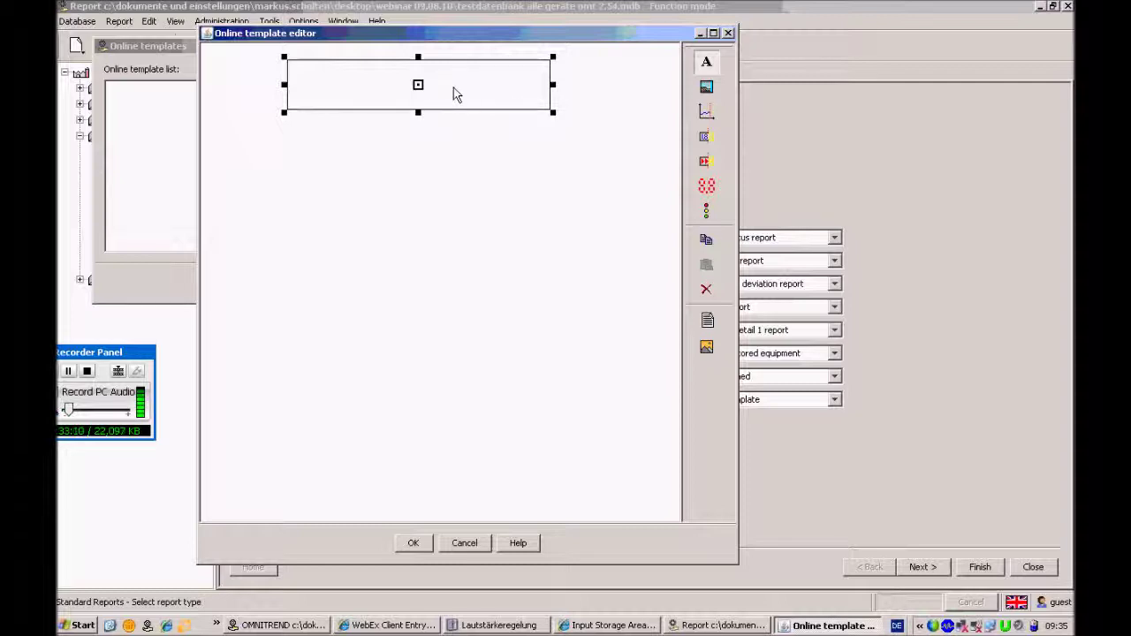
pyautogui.rightClick(455, 94)
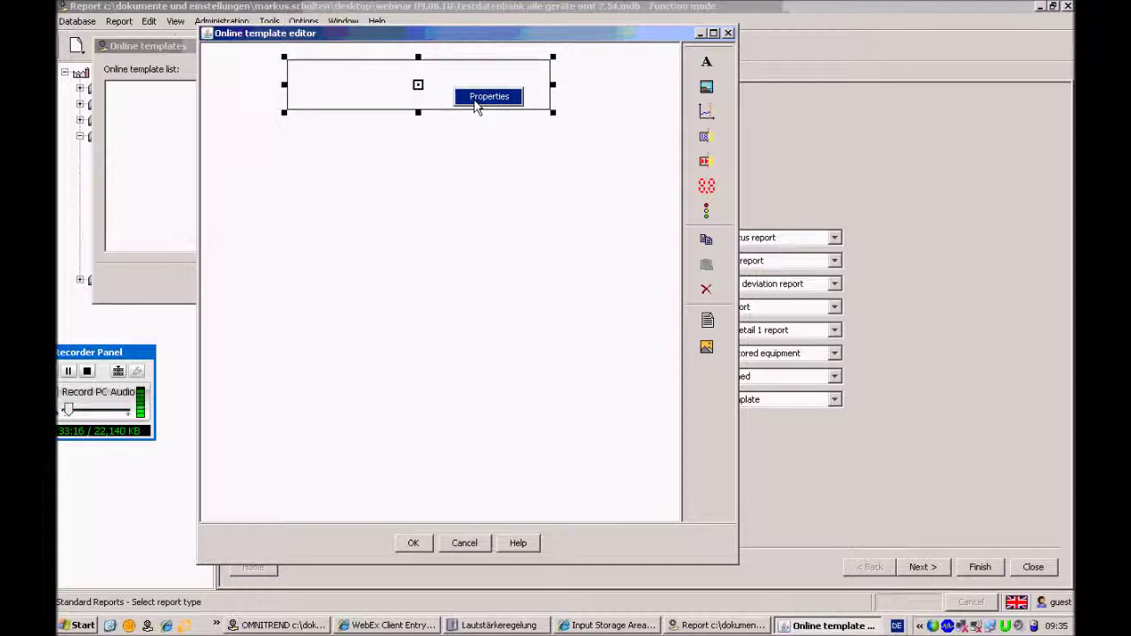
# Enter the title 'ONLINE VIEW FOR VIBNODE' in the text box properties, formatted red 18 Pt
pyautogui.click(497, 108)
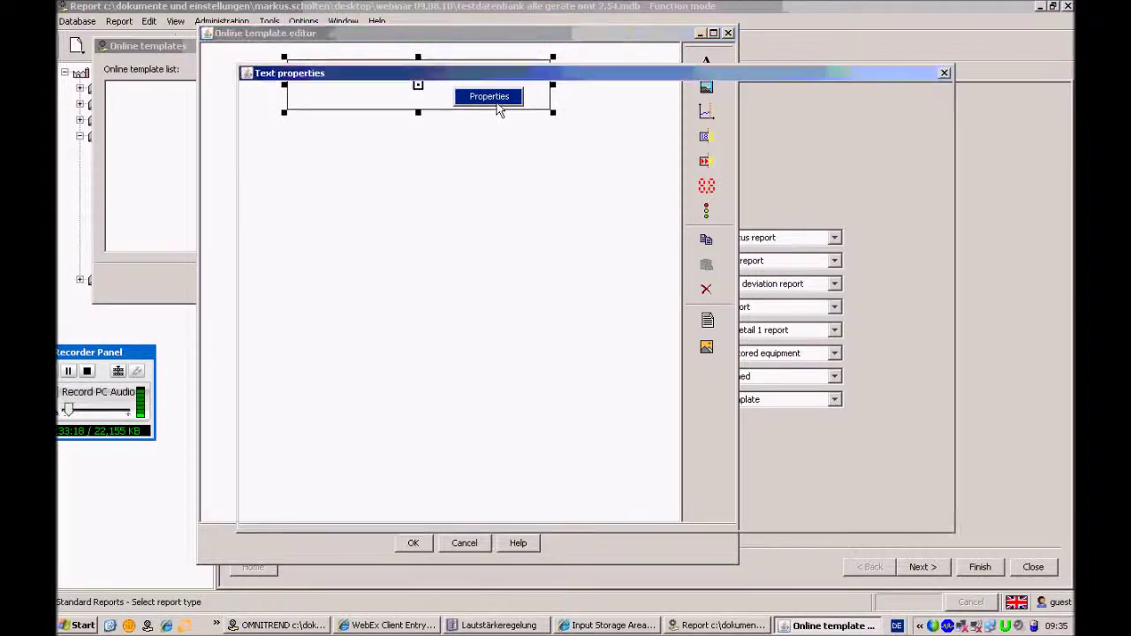
pyautogui.write('O')
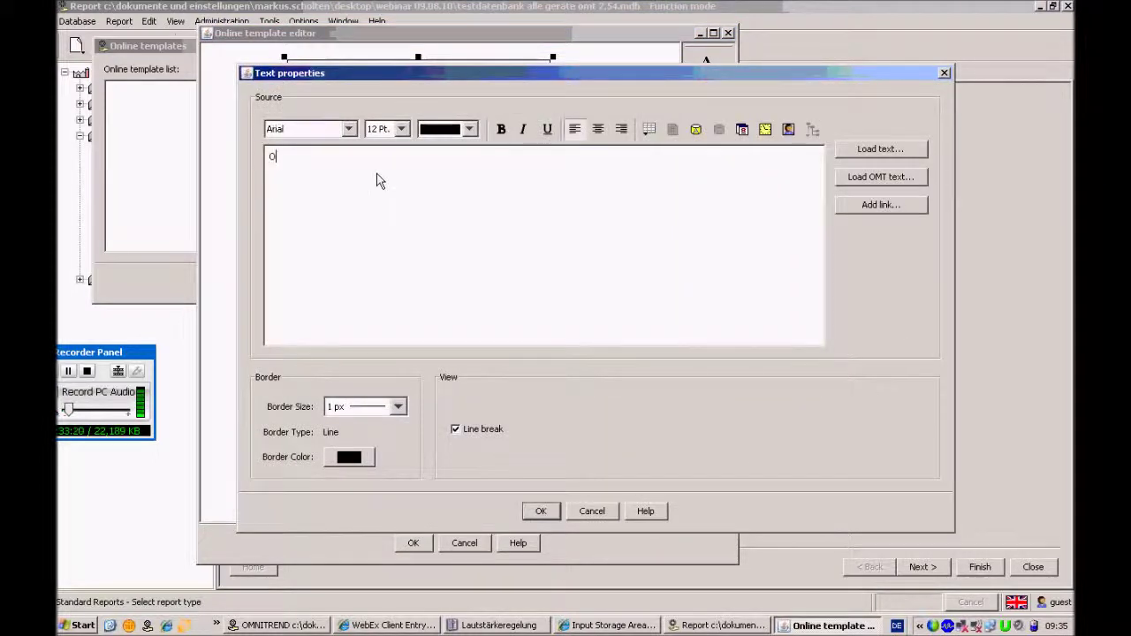
pyautogui.write(' LINE')
pyautogui.write(' VIW')
pyautogui.write('EW ')
pyautogui.write('FOR VIBNODE')
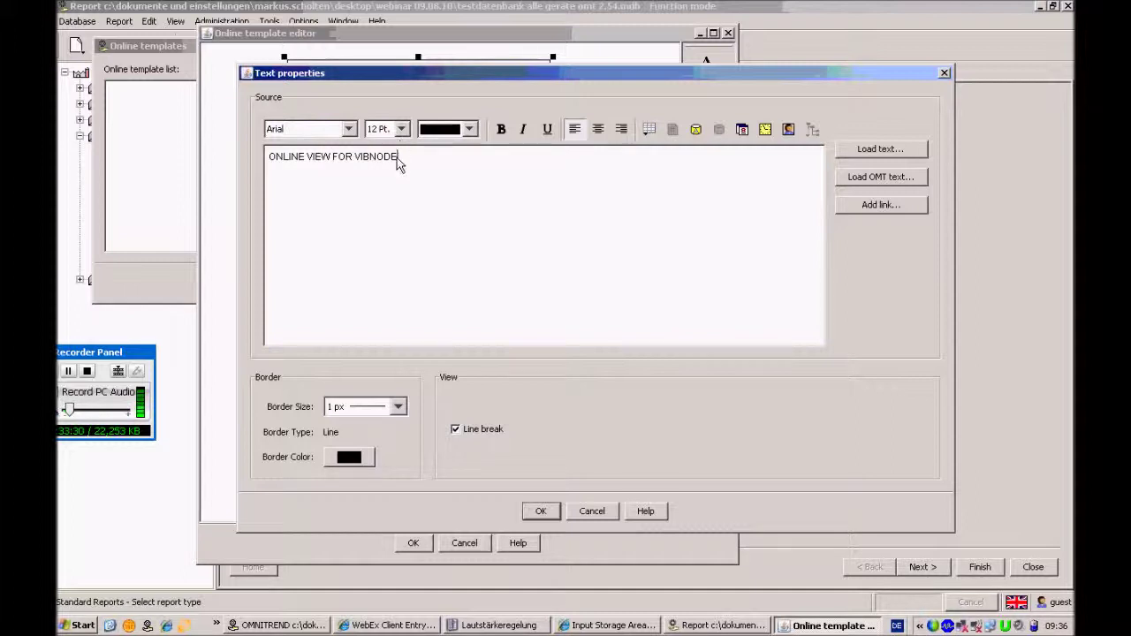
pyautogui.moveTo(399, 157); pyautogui.dragTo(281, 160)
pyautogui.click(402, 129)
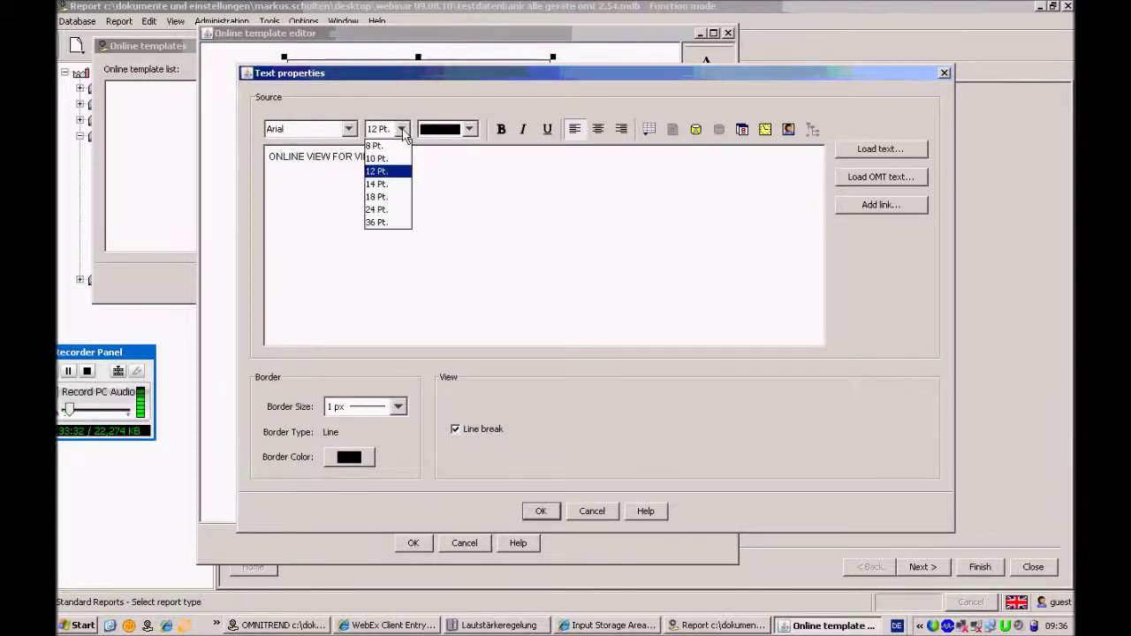
pyautogui.click(380, 194)
pyautogui.click(469, 129)
pyautogui.click(454, 172)
pyautogui.click(464, 168)
pyautogui.tripleClick(464, 168)
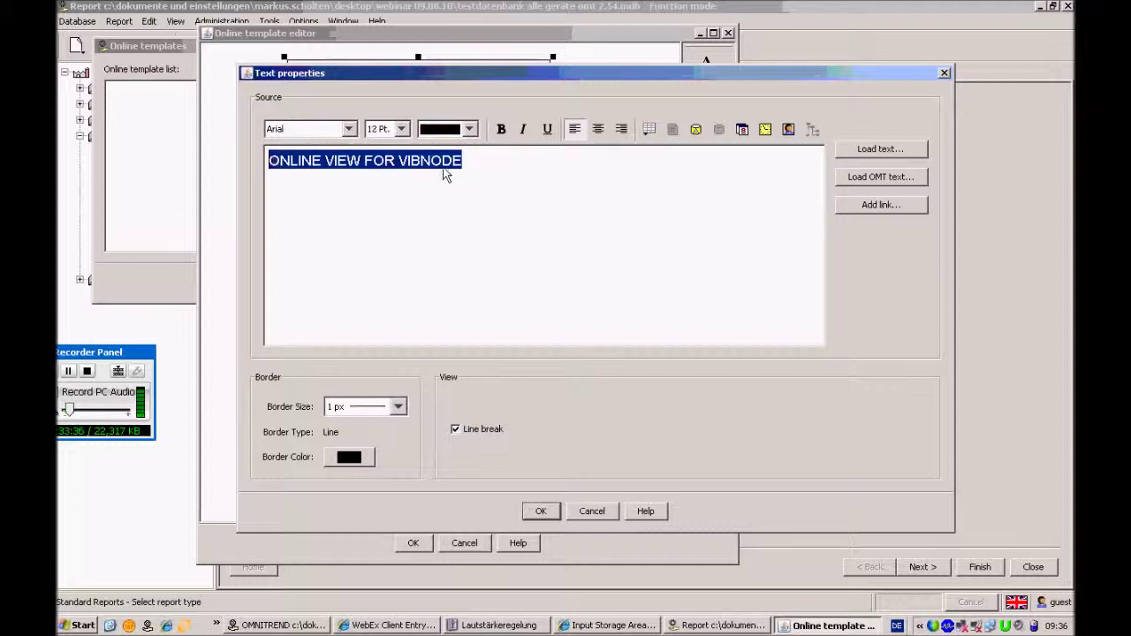
pyautogui.click(469, 129)
pyautogui.click(461, 171)
pyautogui.click(463, 170)
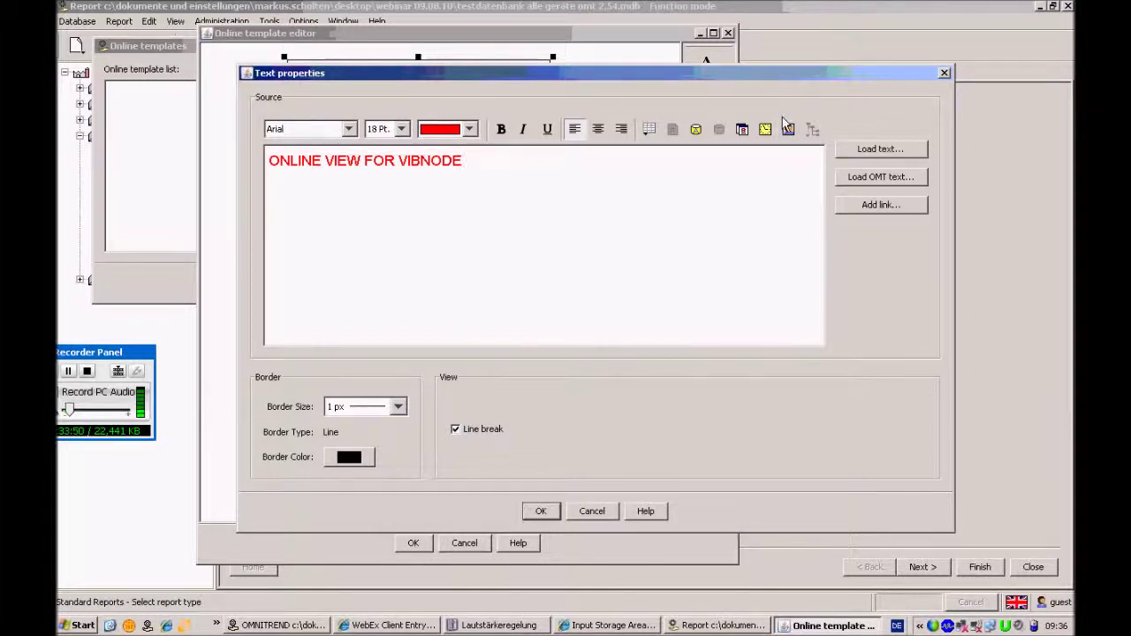
# Add date and user fields after the title, give the box a 3 px teal border, and apply
pyautogui.click(742, 130)
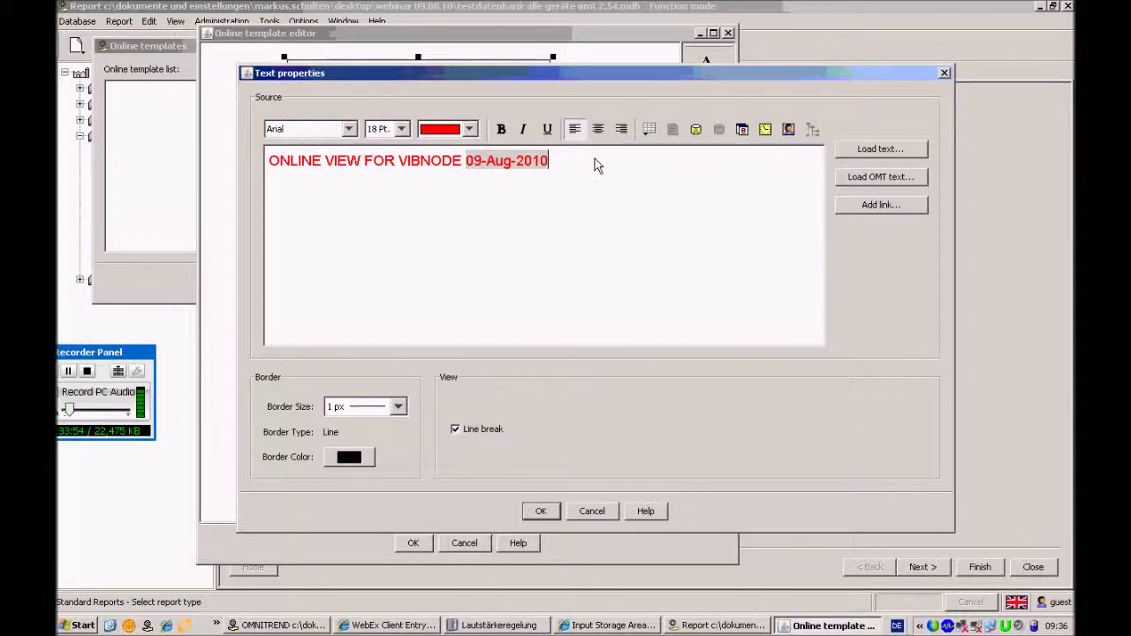
pyautogui.click(788, 130)
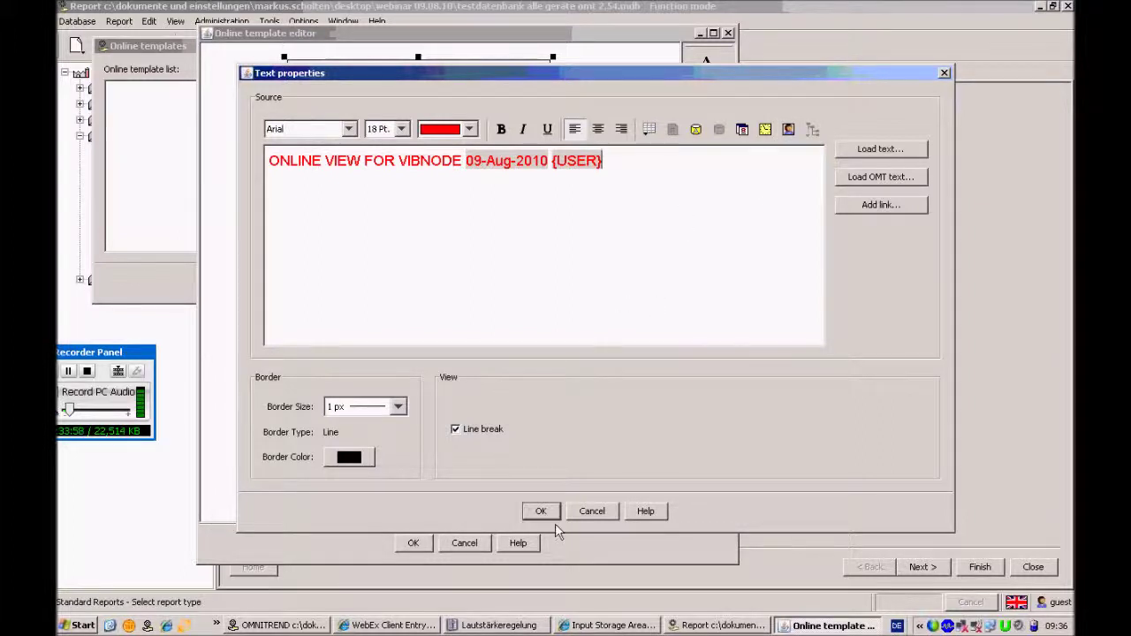
pyautogui.click(398, 407)
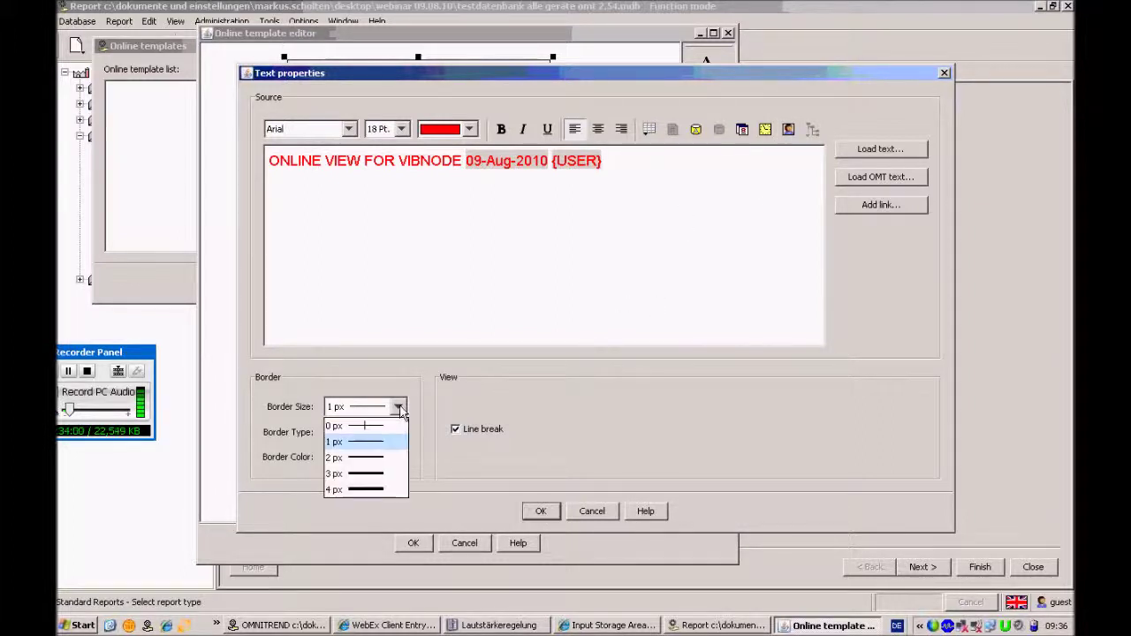
pyautogui.click(386, 460)
pyautogui.click(367, 458)
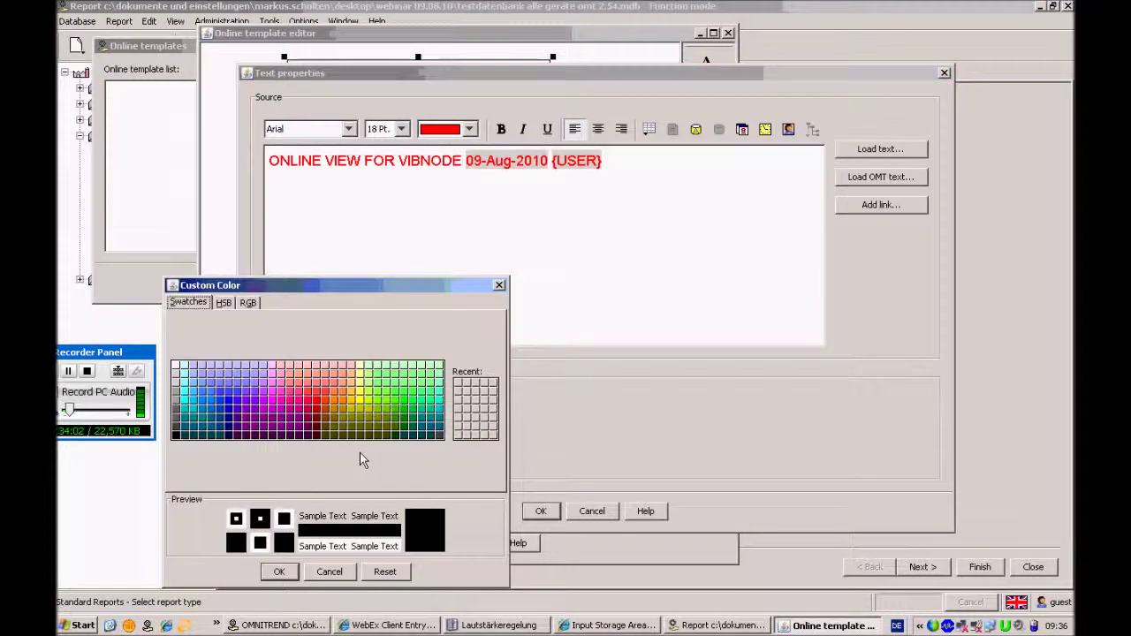
pyautogui.click(433, 428)
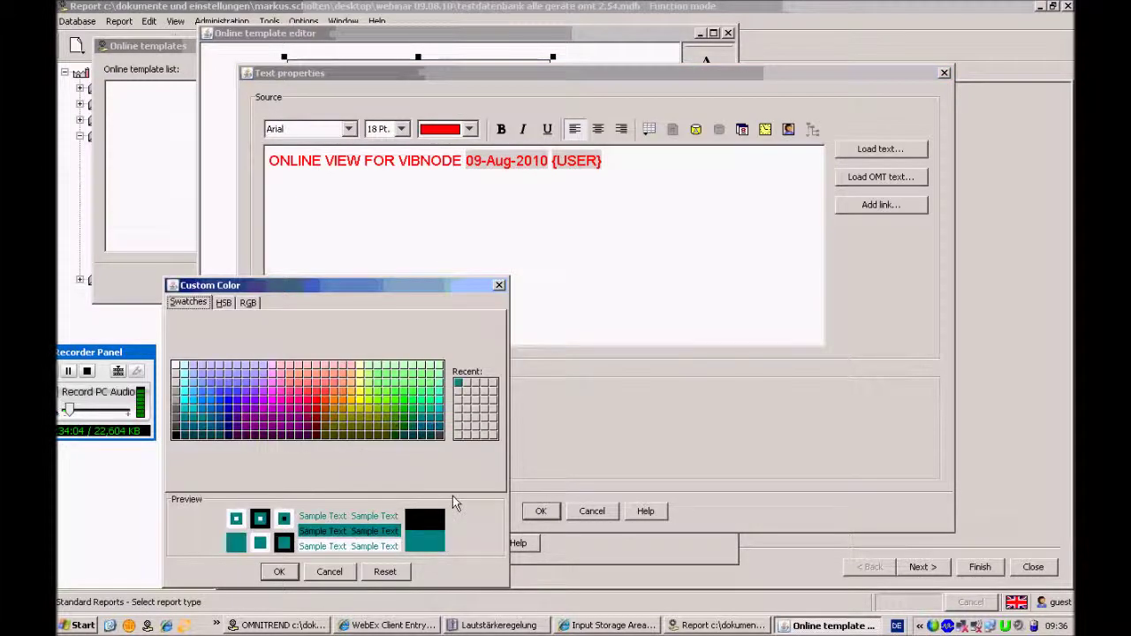
pyautogui.moveTo(354, 287); pyautogui.dragTo(360, 220)
pyautogui.click(283, 502)
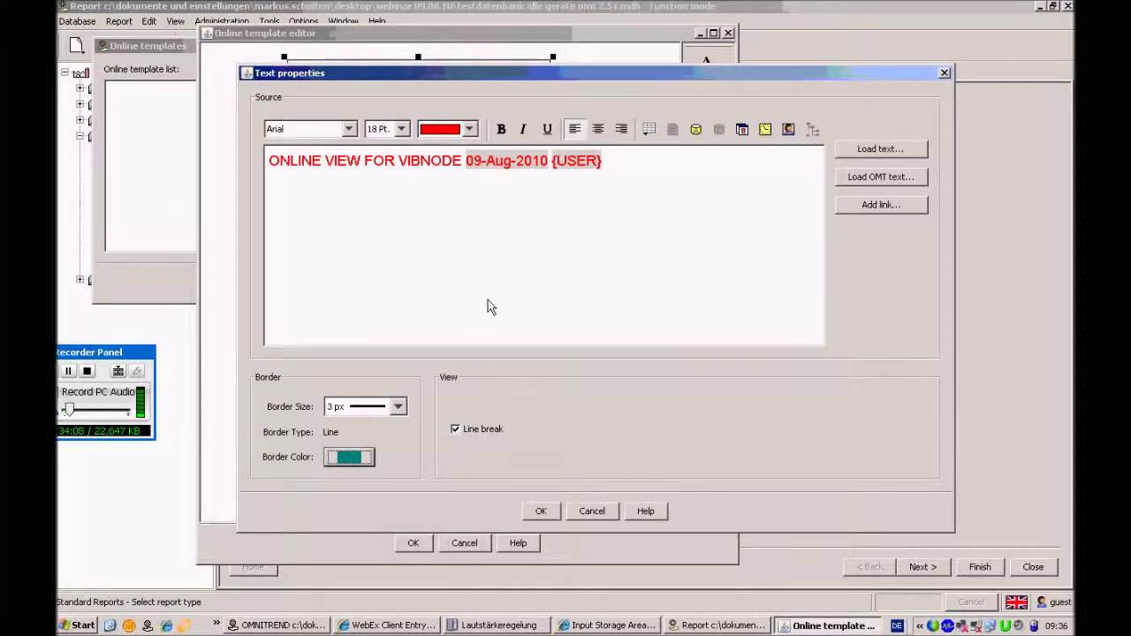
pyautogui.click(539, 513)
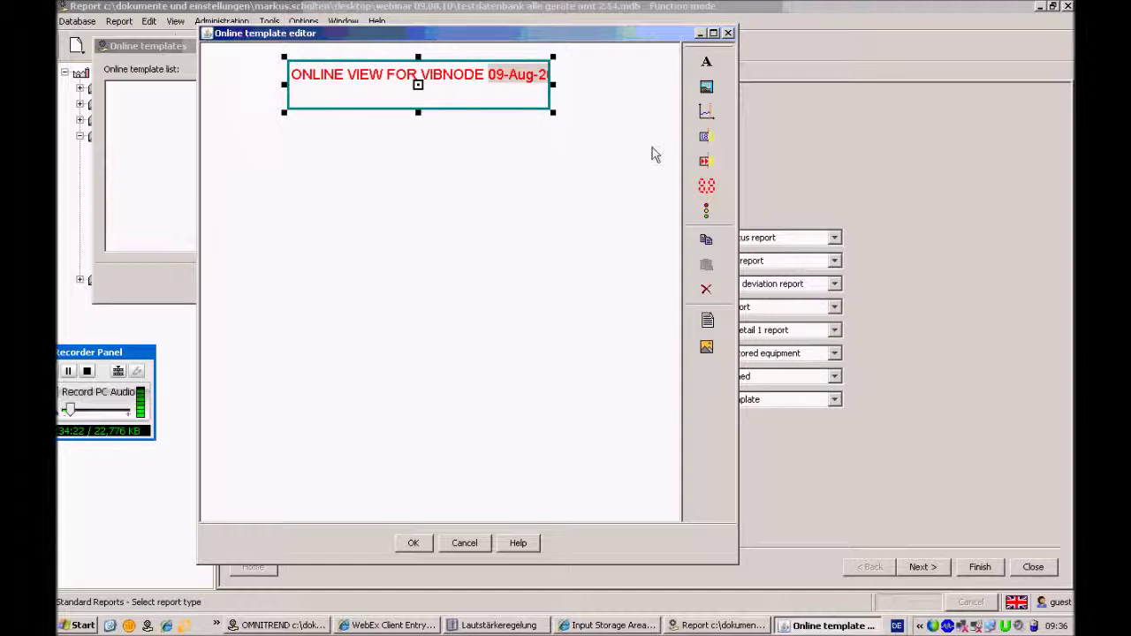
# Draw an image frame on the canvas below the title
pyautogui.click(707, 88)
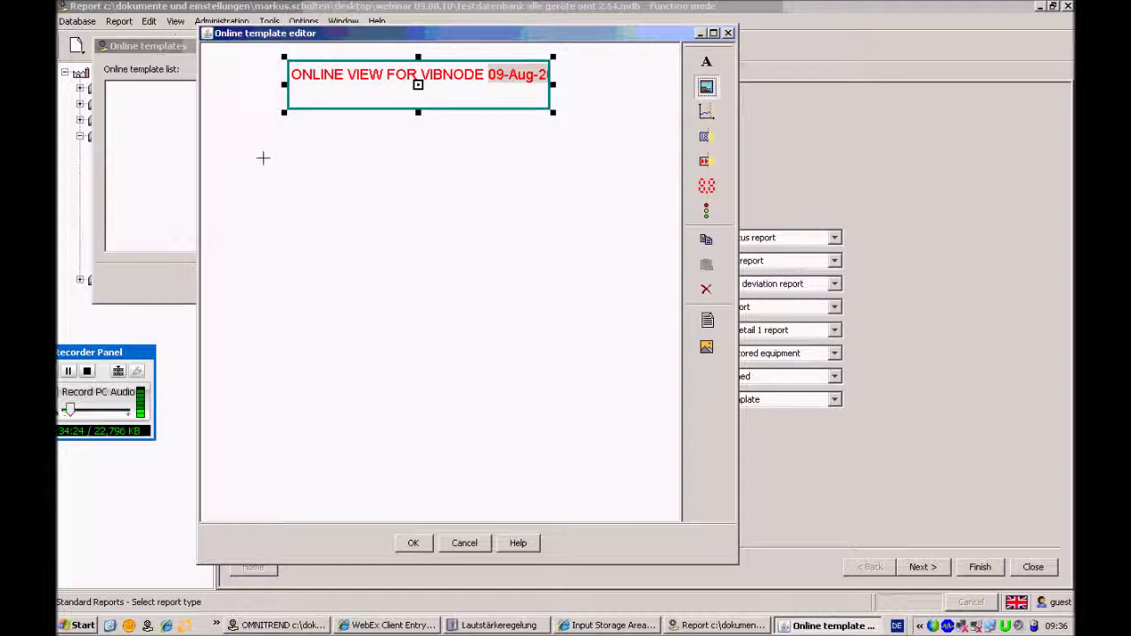
pyautogui.moveTo(223, 139); pyautogui.dragTo(673, 472)
pyautogui.rightClick(549, 310)
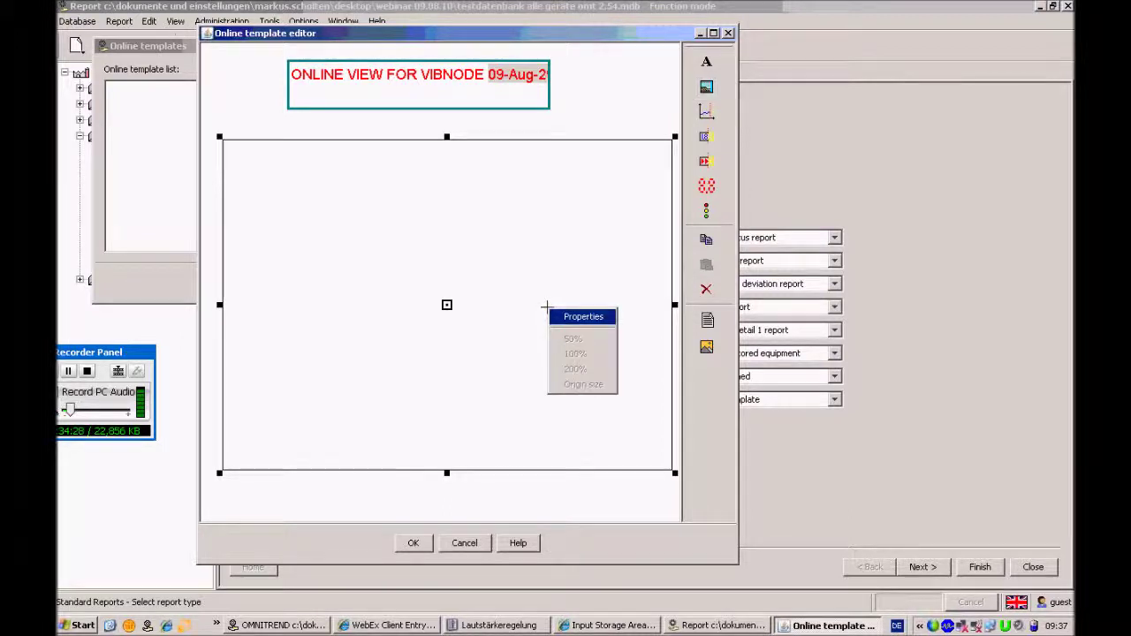
pyautogui.click(582, 316)
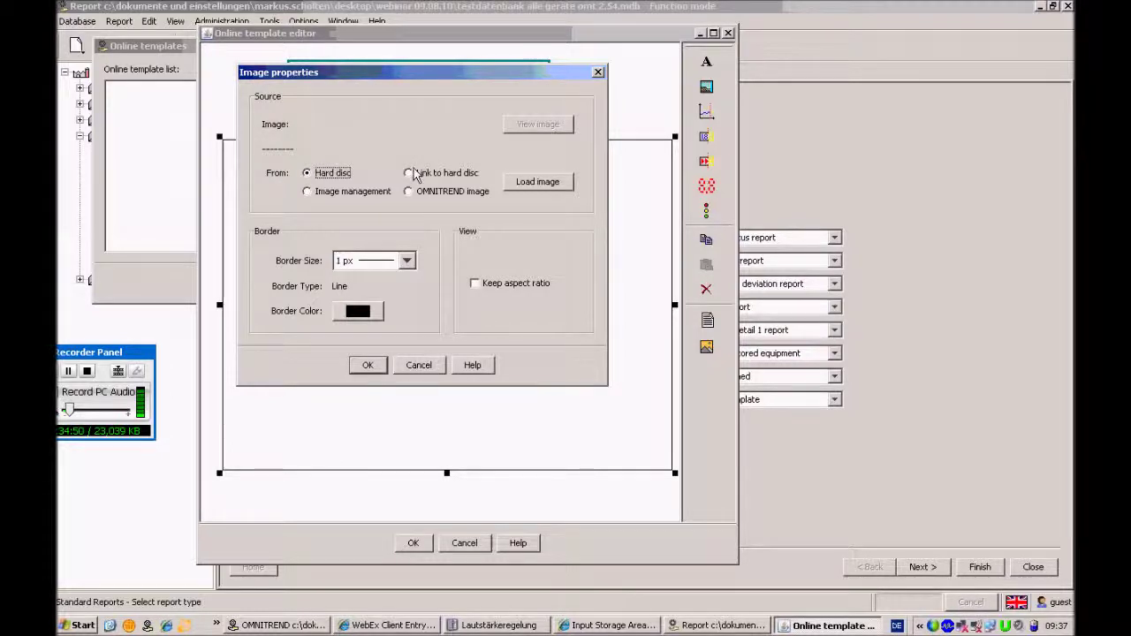
# Load headshot_troubleshooter.jpg from Desktop\Webinar 09.08.10 into the image frame
pyautogui.click(543, 187)
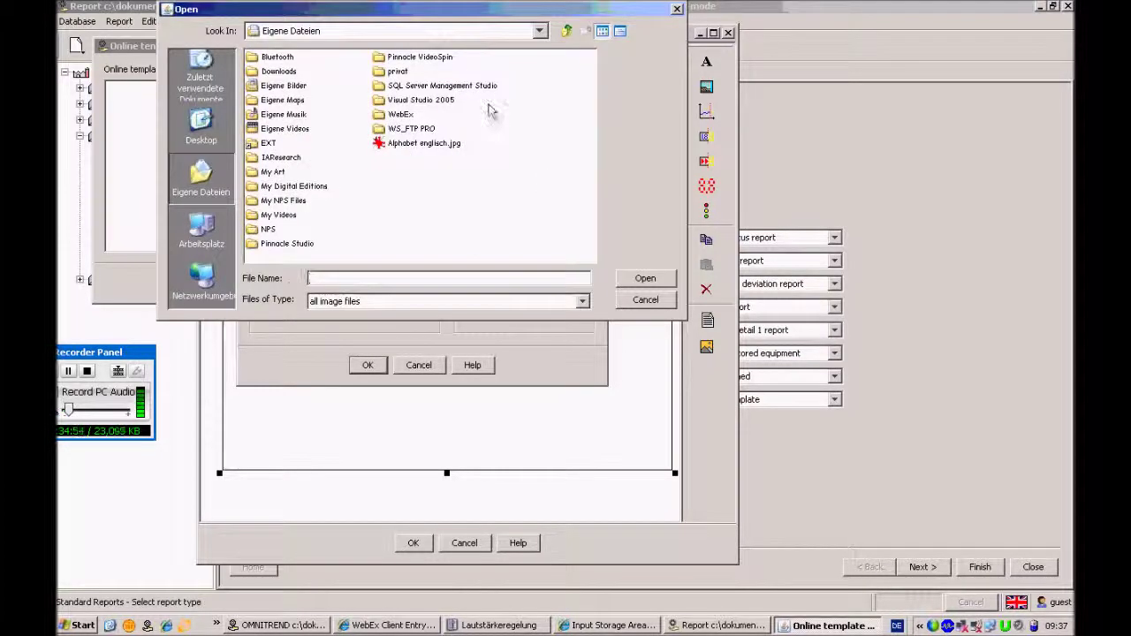
pyautogui.click(540, 31)
pyautogui.click(545, 49)
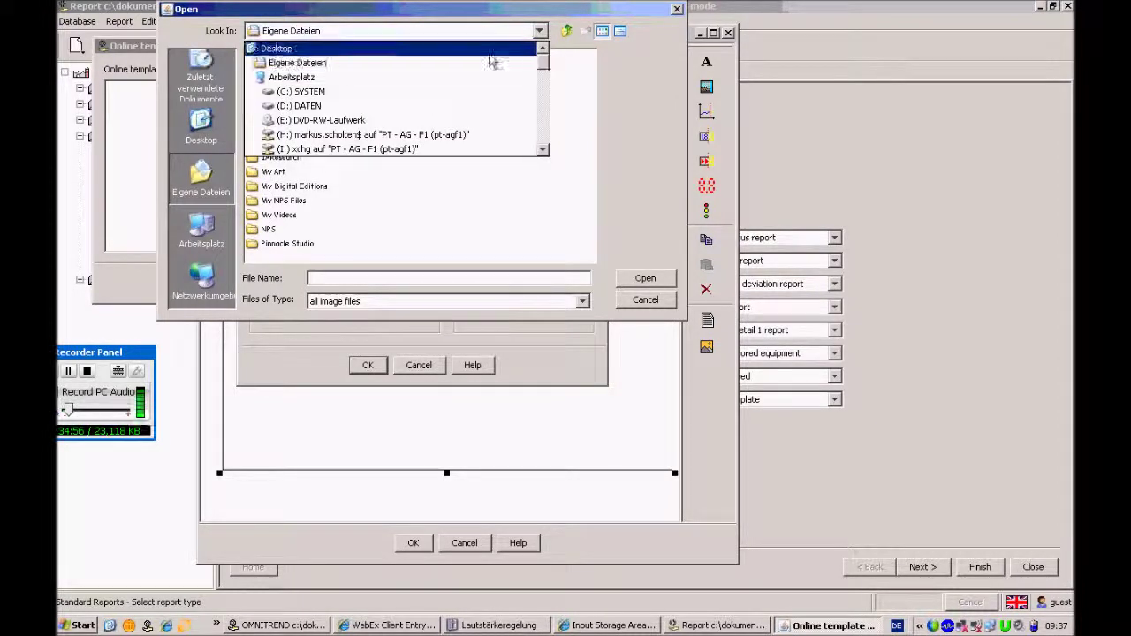
pyautogui.click(492, 50)
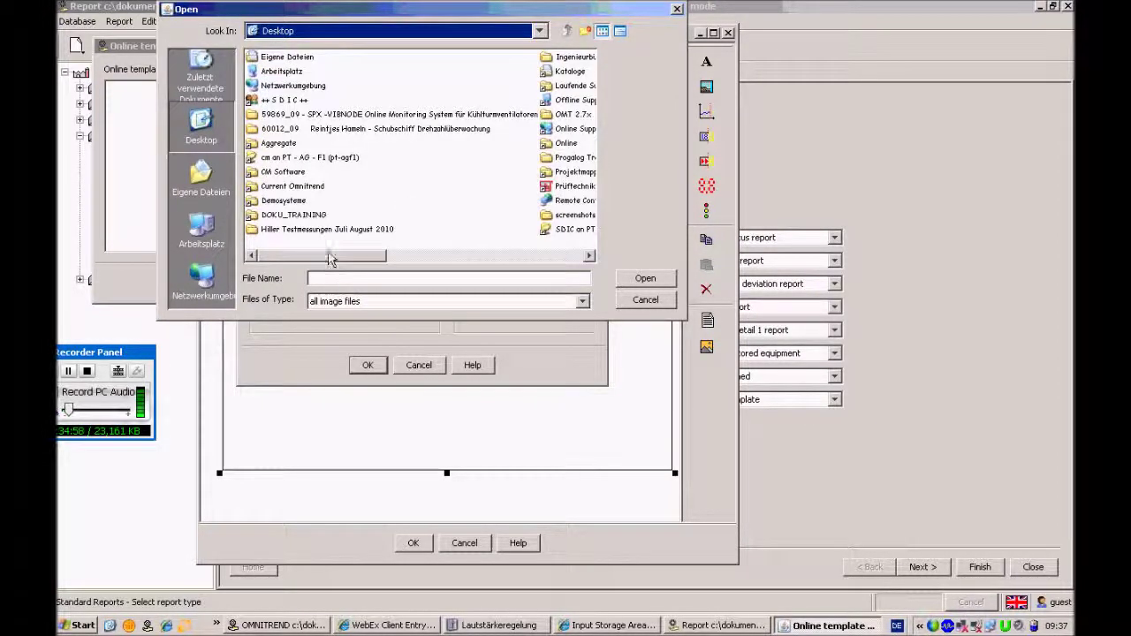
pyautogui.moveTo(332, 256); pyautogui.dragTo(487, 258)
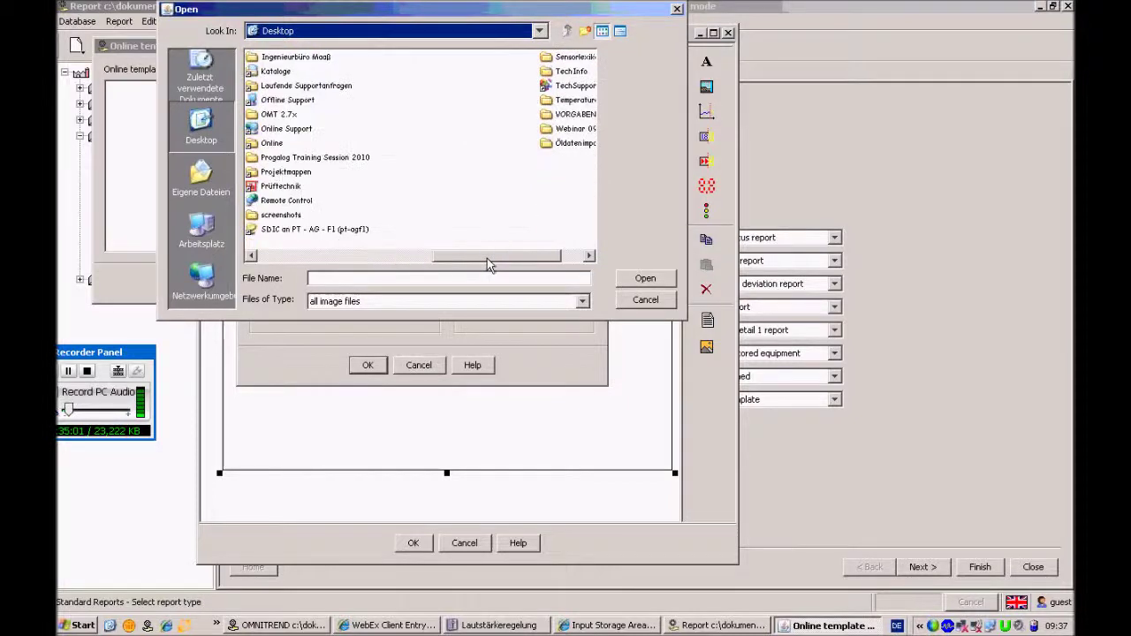
pyautogui.click(566, 130)
pyautogui.doubleClick(567, 130)
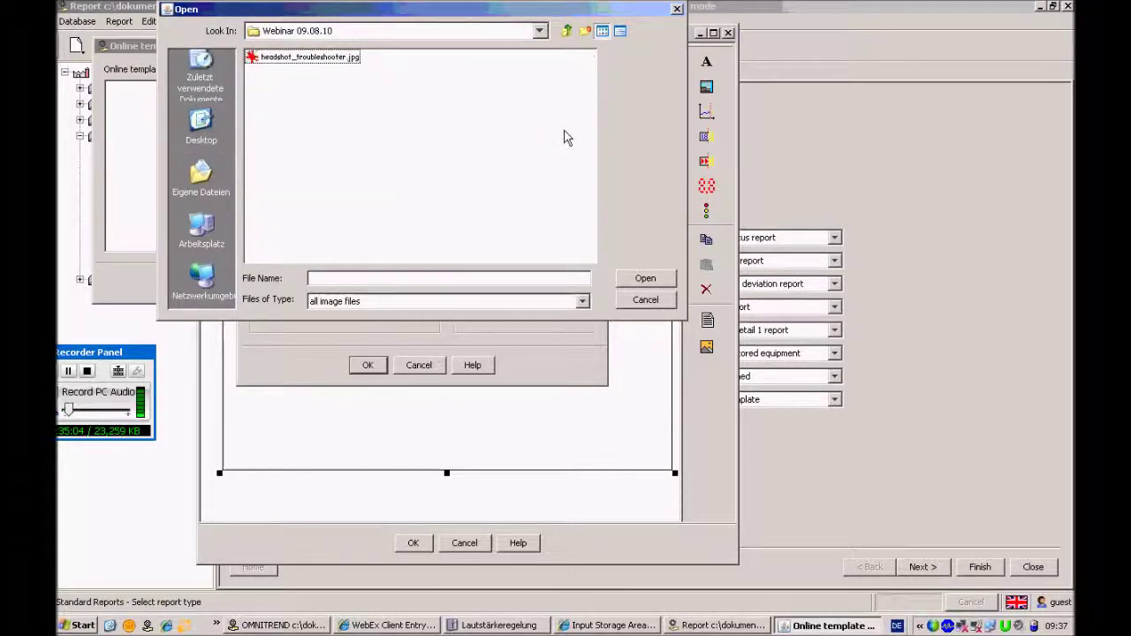
pyautogui.click(296, 58)
pyautogui.click(645, 278)
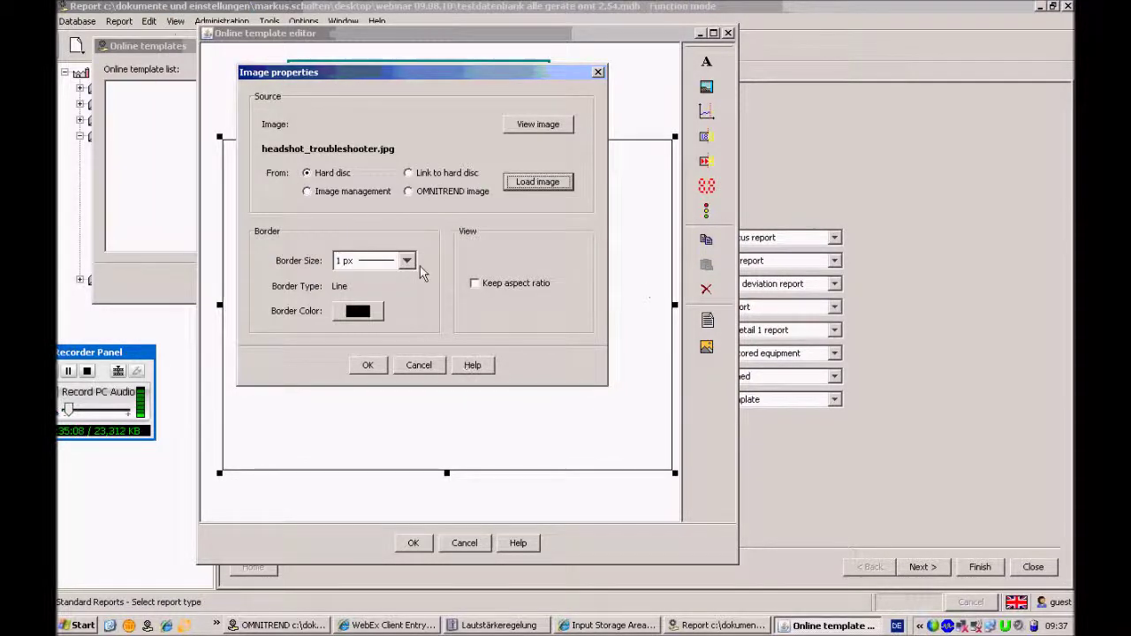
# Set the image border size to 0 px and keep its aspect ratio
pyautogui.click(407, 260)
pyautogui.click(405, 278)
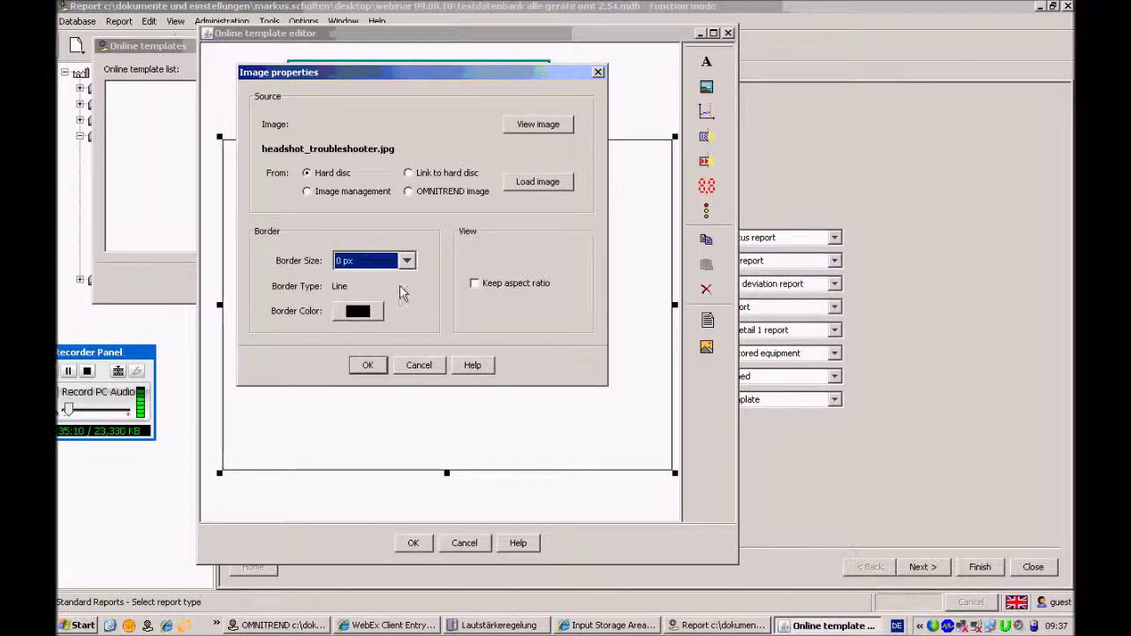
pyautogui.click(474, 285)
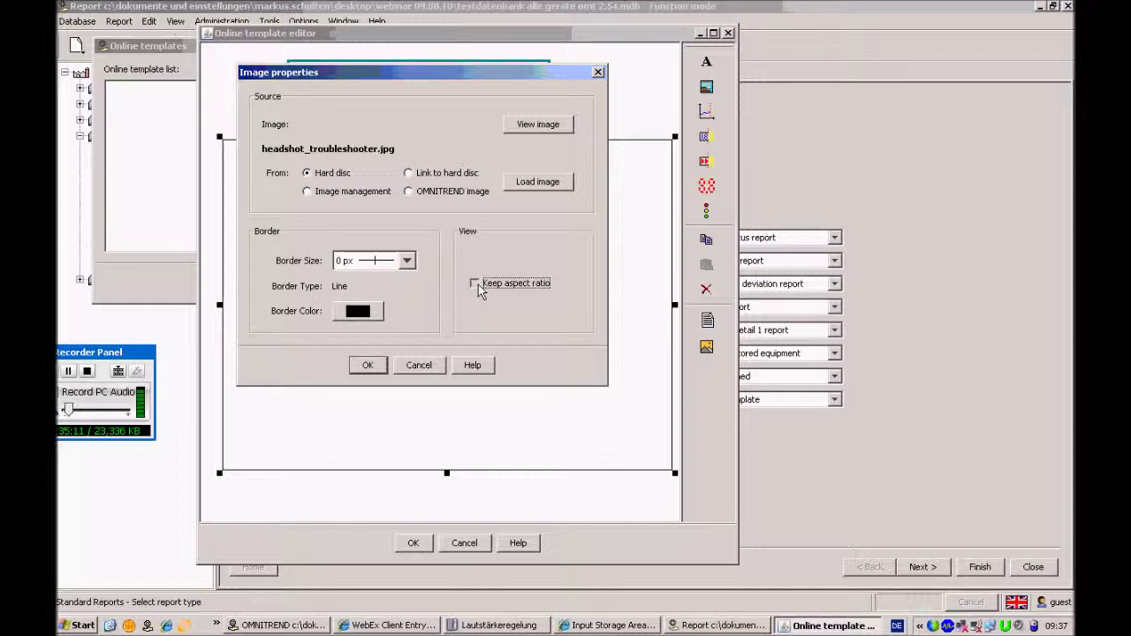
pyautogui.click(367, 365)
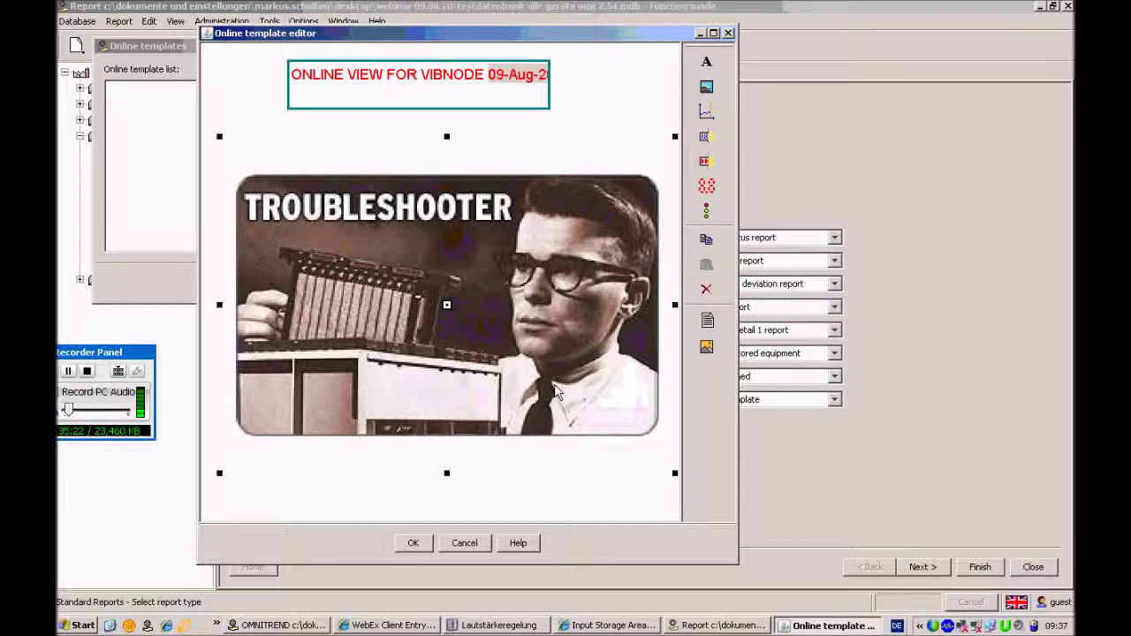
# Draw a small signal lamp over the troubleshooter picture beside the man's glasses
pyautogui.click(623, 88)
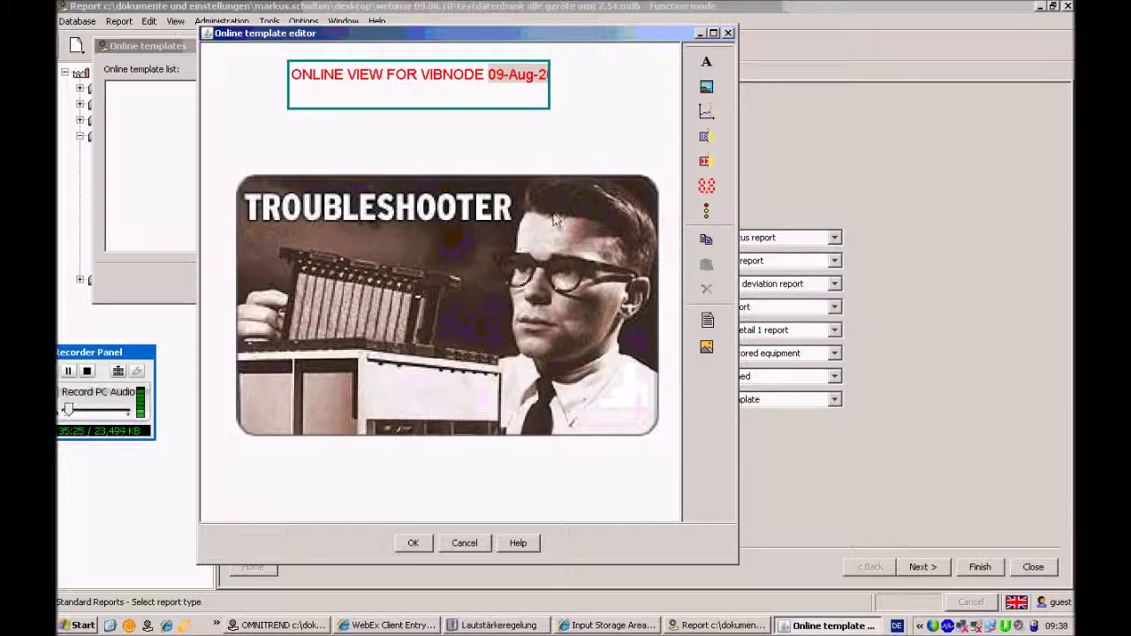
pyautogui.click(707, 212)
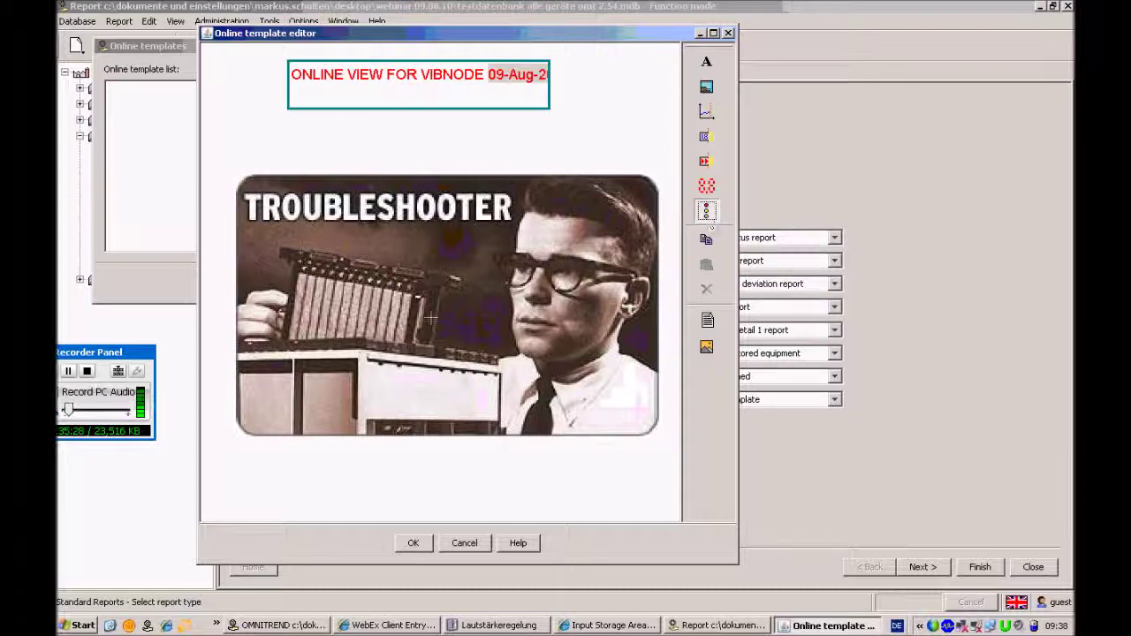
pyautogui.click(496, 254)
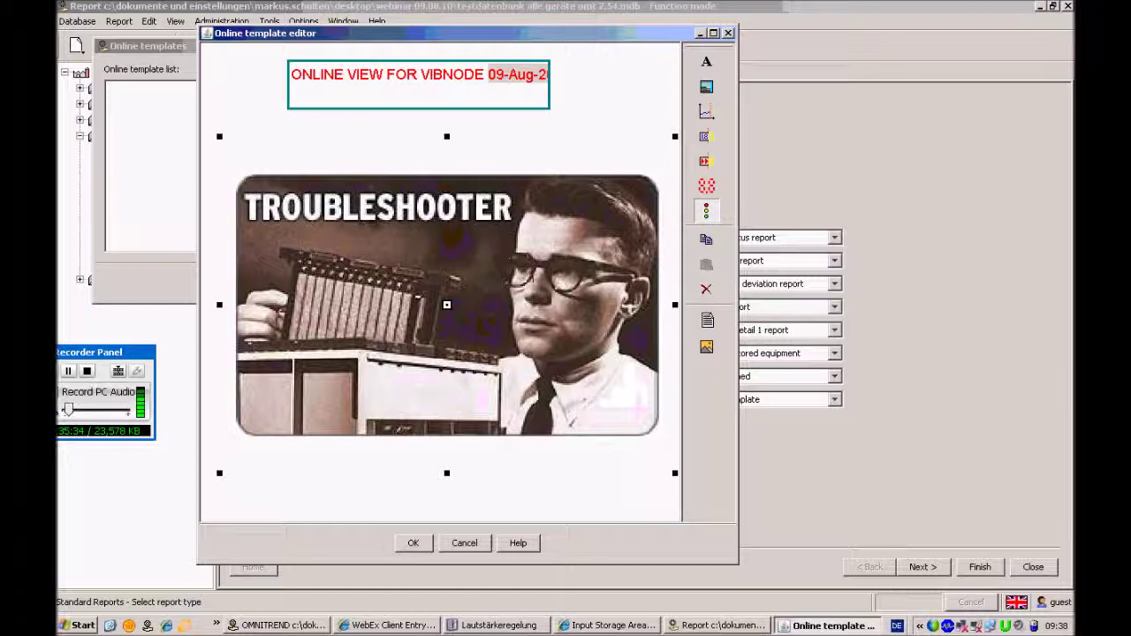
pyautogui.moveTo(474, 487); pyautogui.dragTo(513, 266)
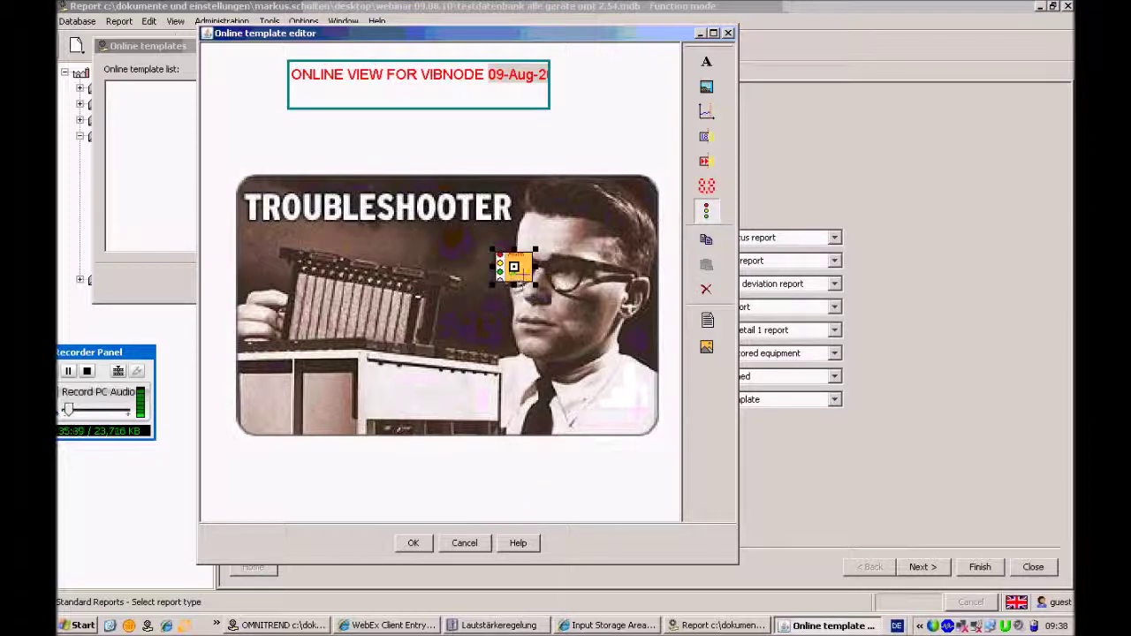
# Bind the signal lamp to the 4-20mA measurement under Vibnode > New Train > New Machine
pyautogui.rightClick(513, 266)
pyautogui.click(548, 283)
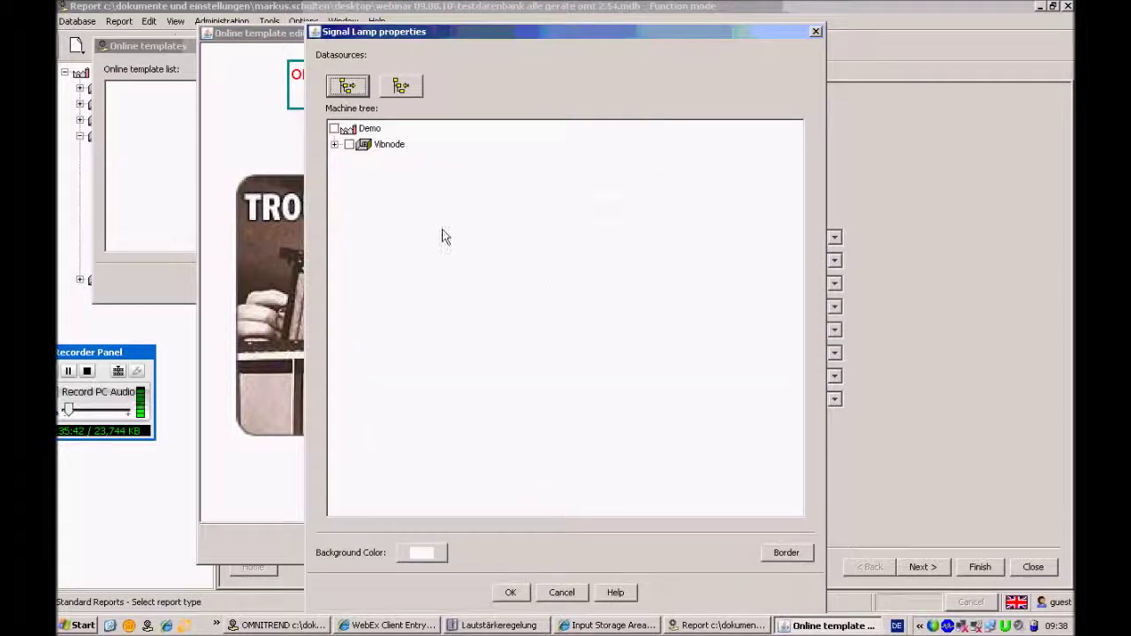
pyautogui.click(334, 144)
pyautogui.click(349, 160)
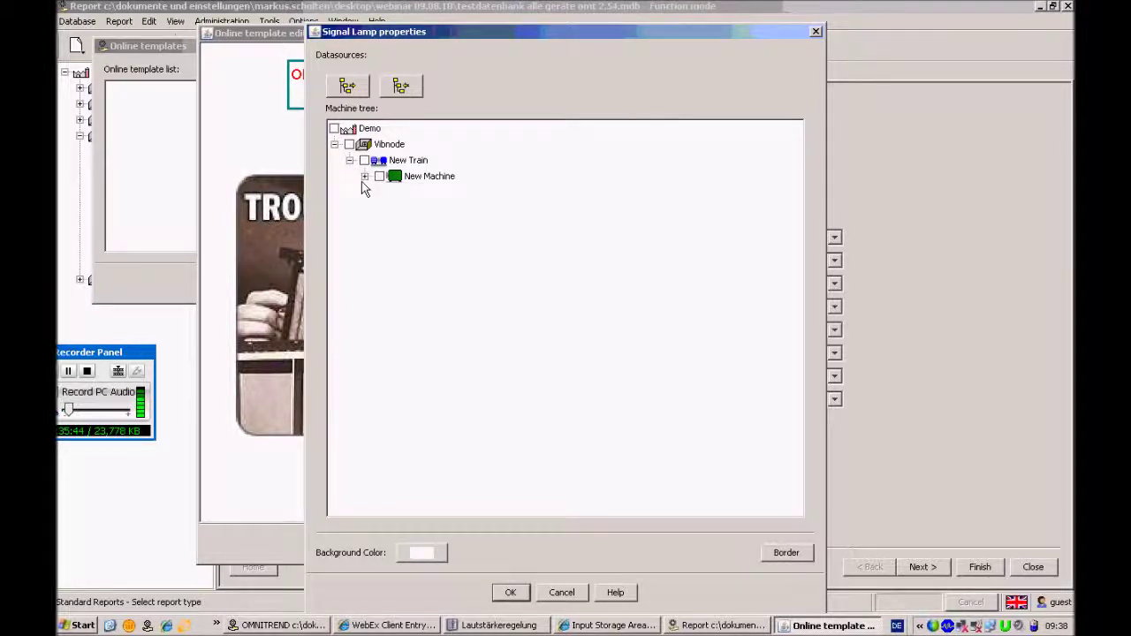
pyautogui.click(364, 176)
pyautogui.click(395, 223)
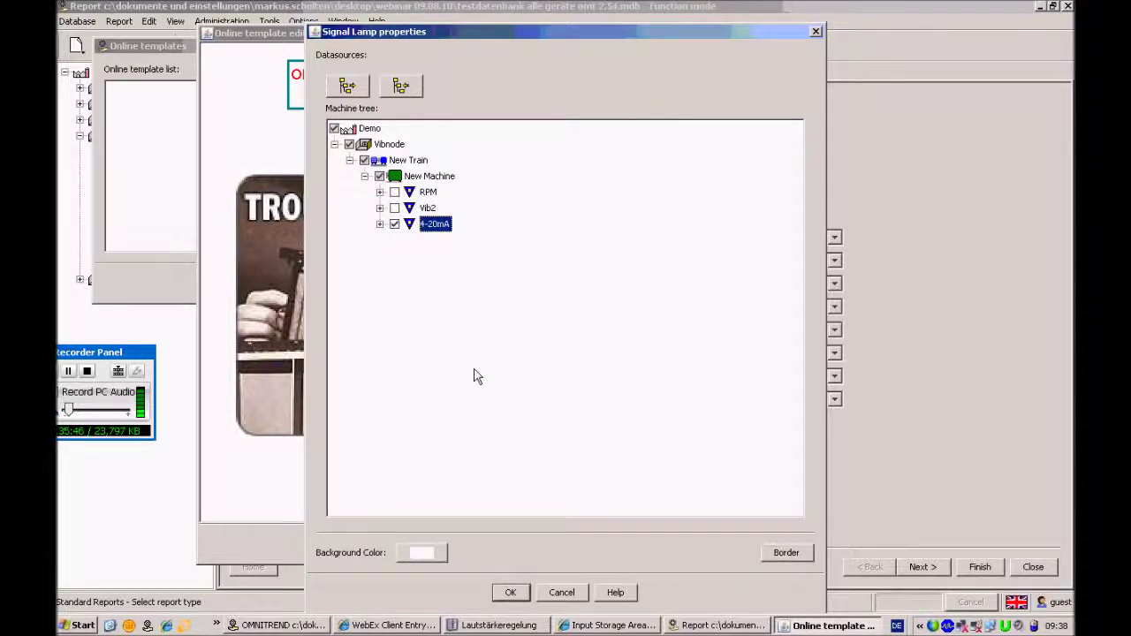
pyautogui.click(511, 592)
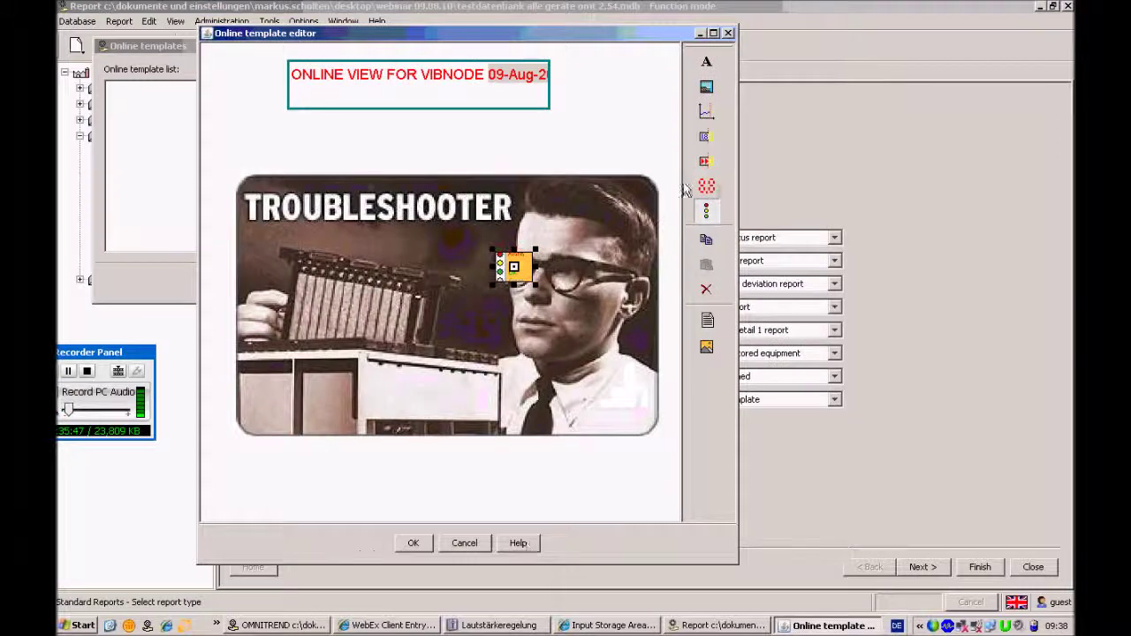
# Copy the signal lamp and place the duplicate beside the first
pyautogui.click(710, 217)
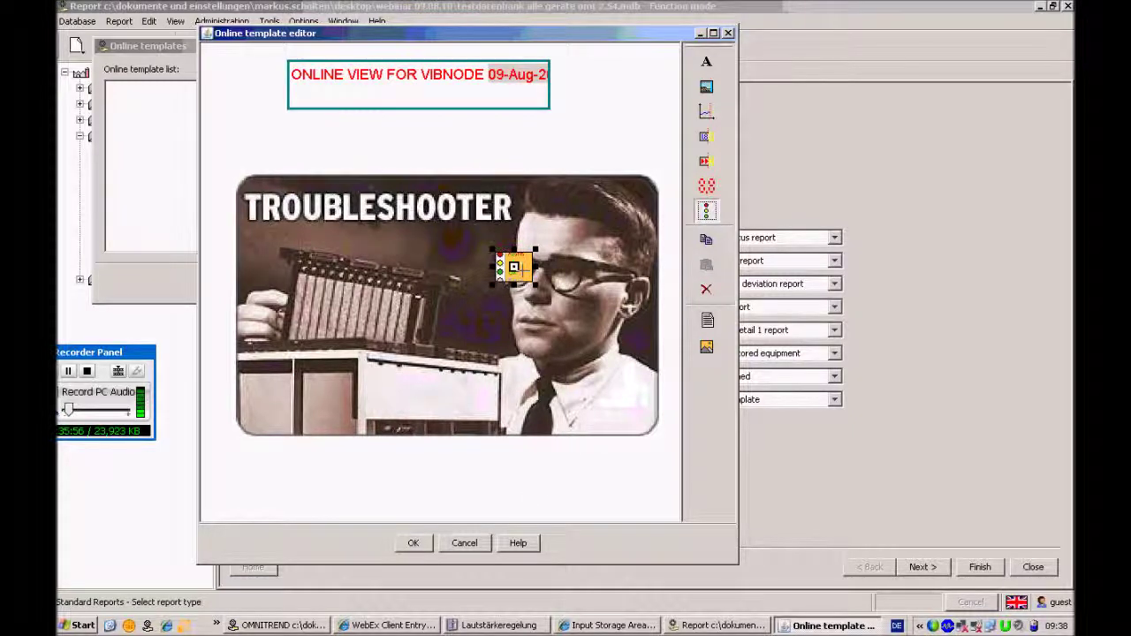
pyautogui.hotkey('ctrl', 'c')
pyautogui.hotkey('ctrl', 'v')
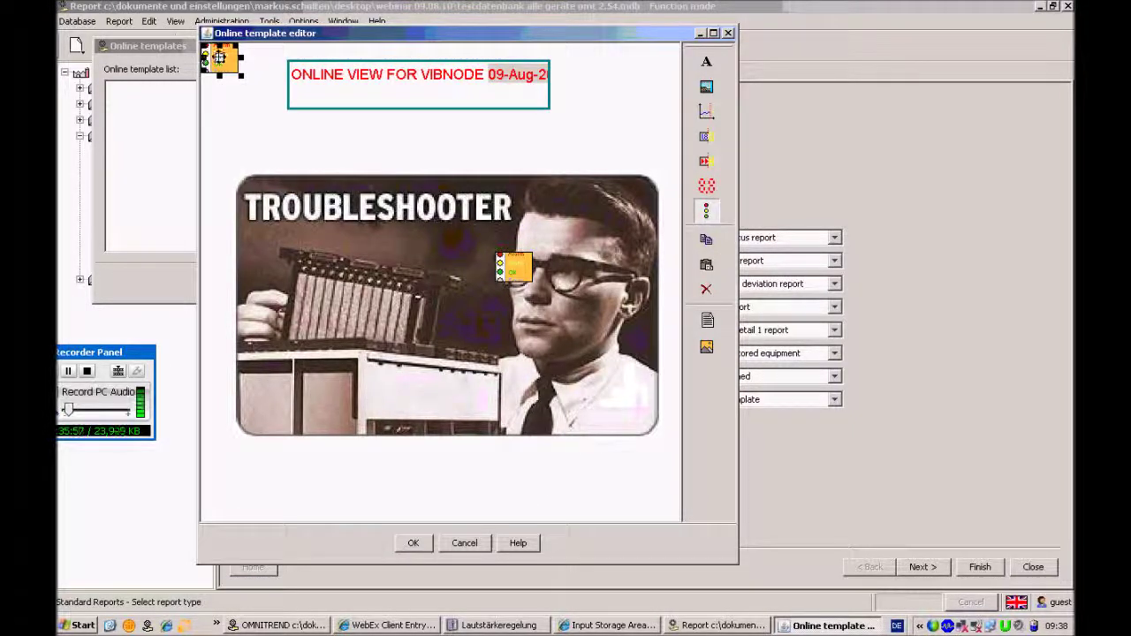
pyautogui.click(572, 273)
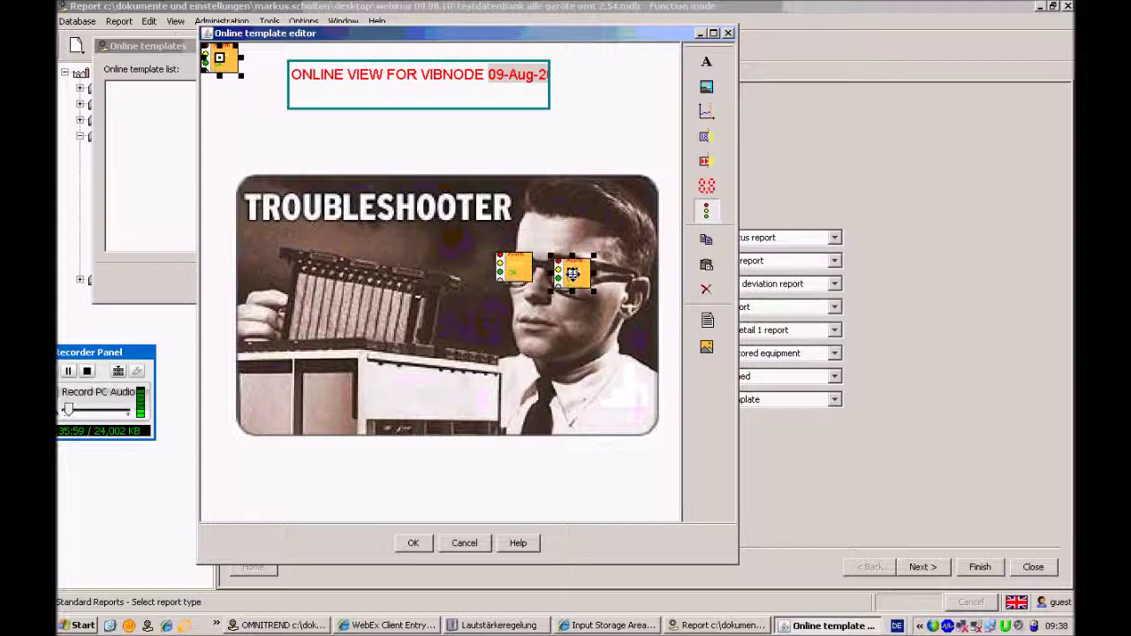
# Bind the second signal lamp to New Machine's Vib2 measurement only, clearing 4-20mA
pyautogui.rightClick(586, 281)
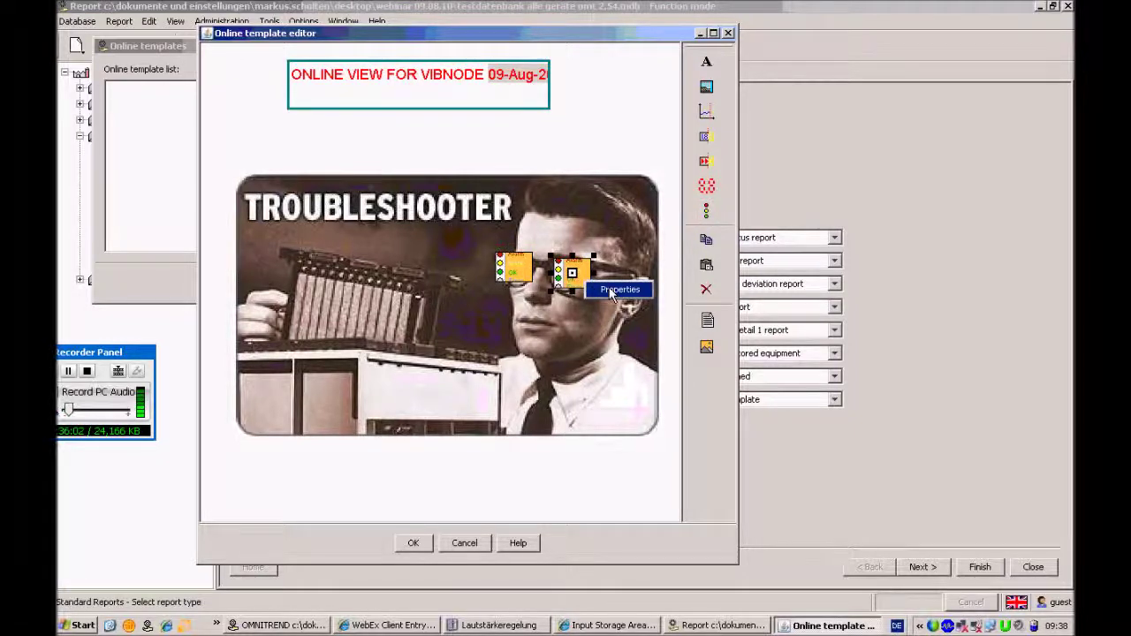
pyautogui.click(612, 291)
pyautogui.click(335, 144)
pyautogui.click(350, 160)
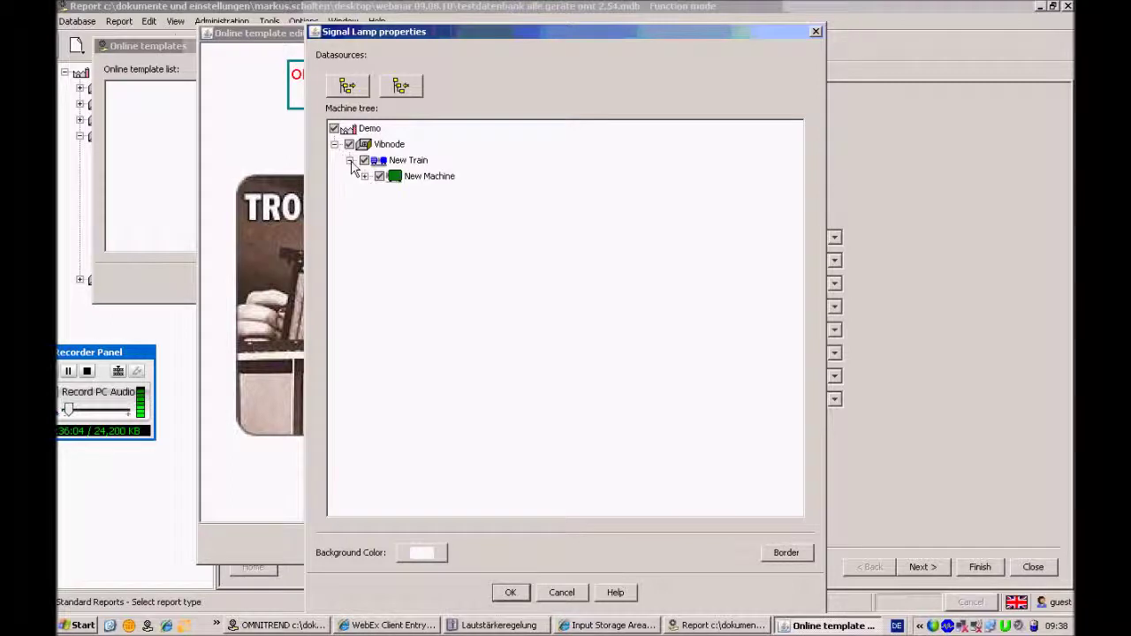
pyautogui.click(364, 177)
pyautogui.click(389, 178)
pyautogui.click(394, 208)
pyautogui.click(394, 224)
pyautogui.click(350, 145)
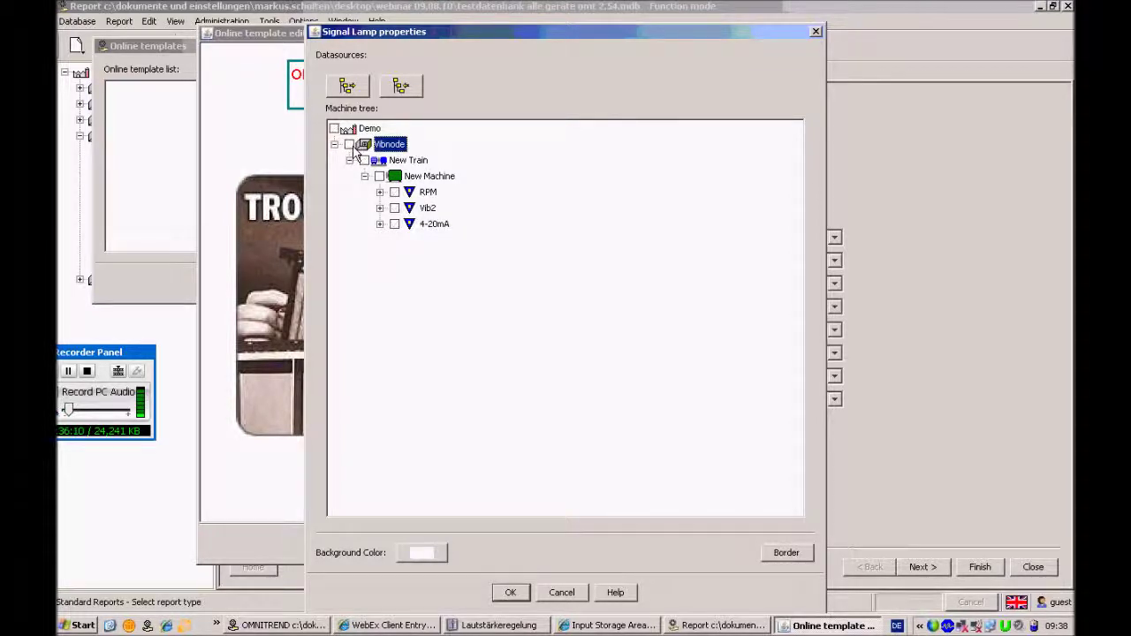
pyautogui.click(394, 208)
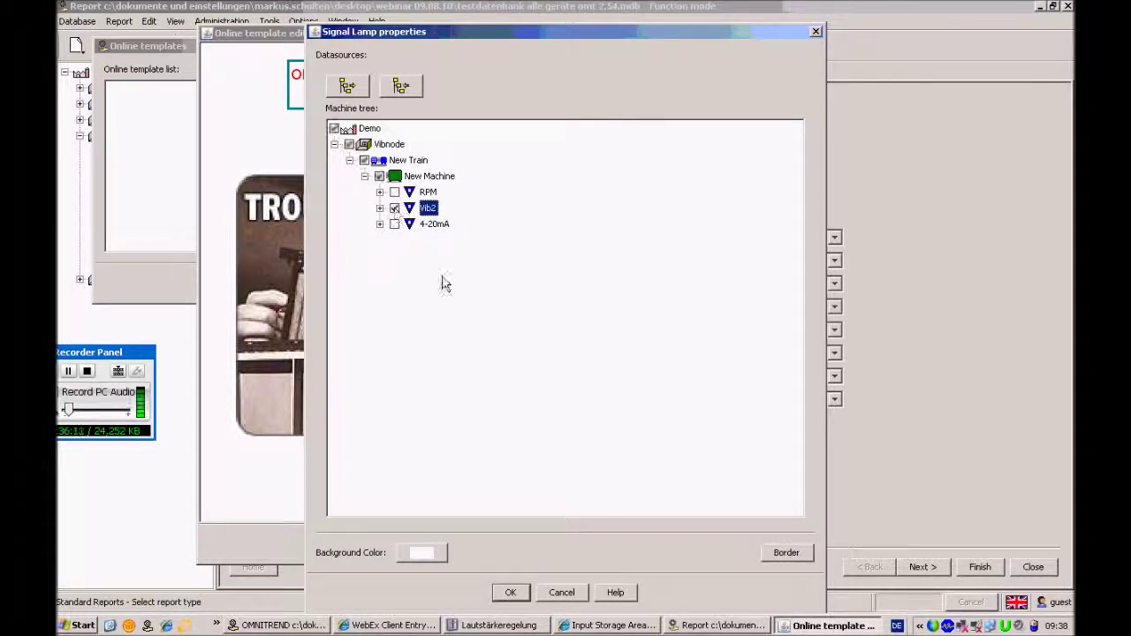
pyautogui.click(510, 592)
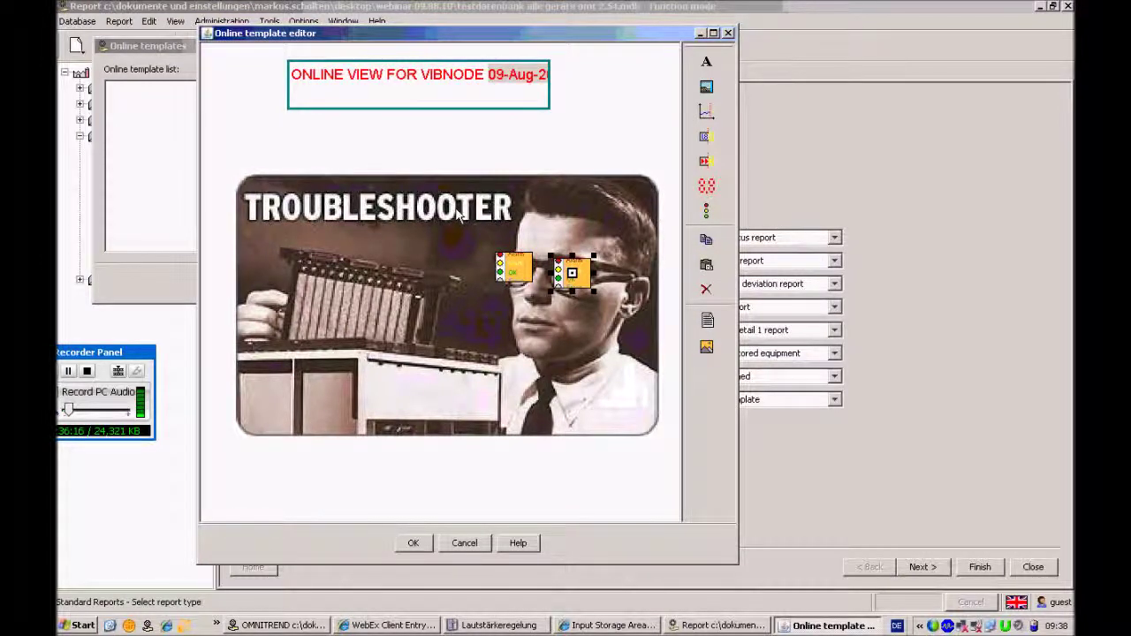
# Add a digital meter below the picture bound to the RPM 118 Speed point
pyautogui.click(707, 188)
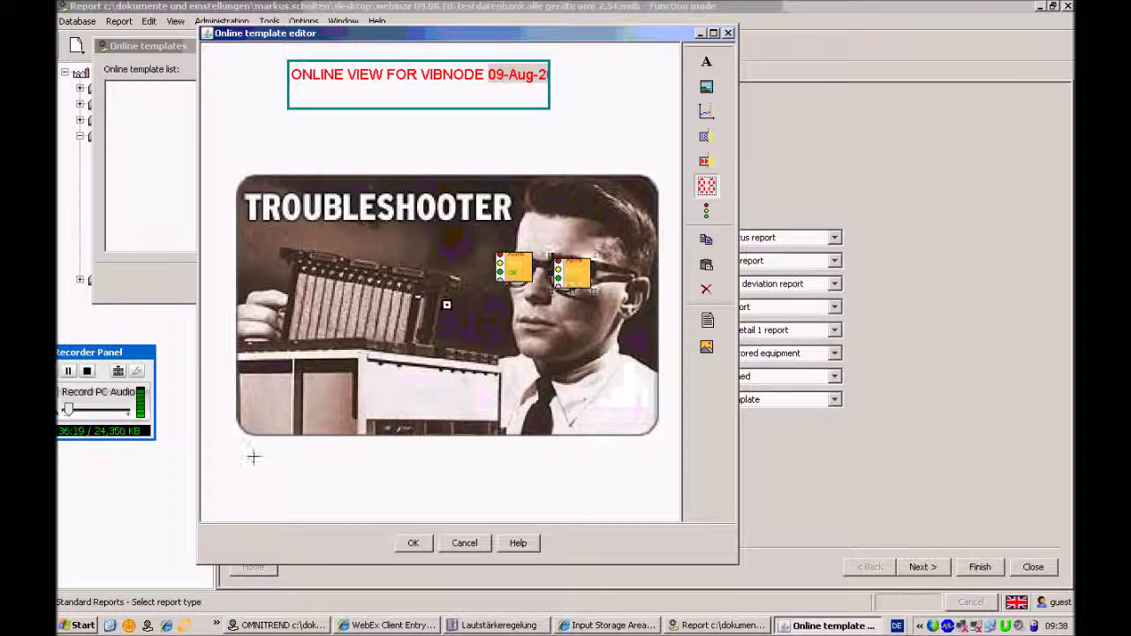
pyautogui.moveTo(245, 473); pyautogui.dragTo(362, 519)
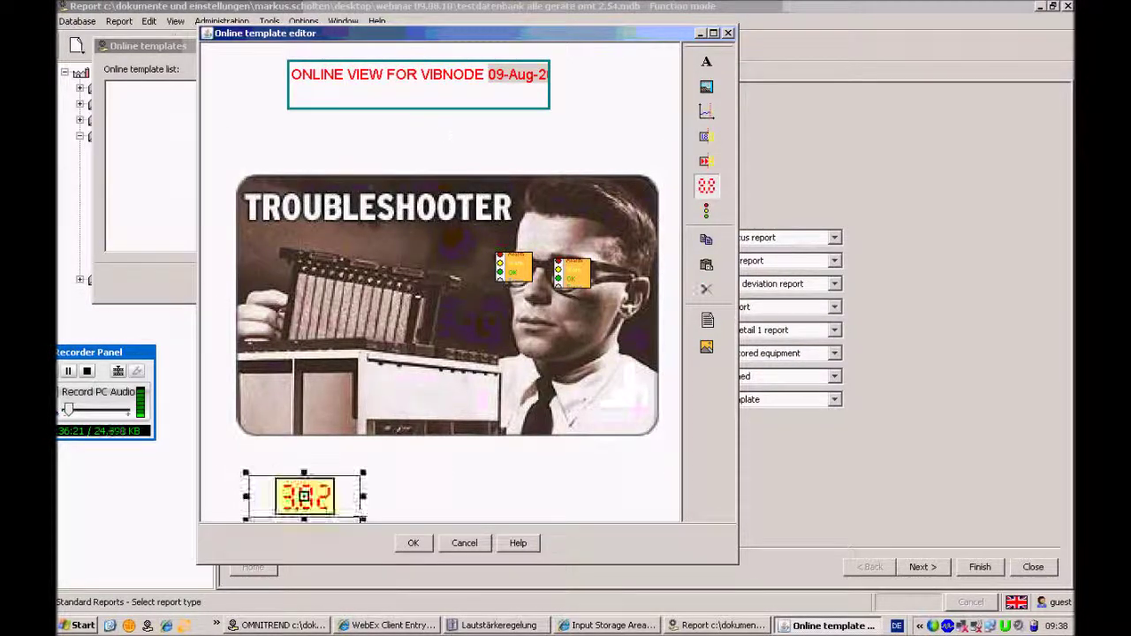
pyautogui.rightClick(342, 501)
pyautogui.click(373, 508)
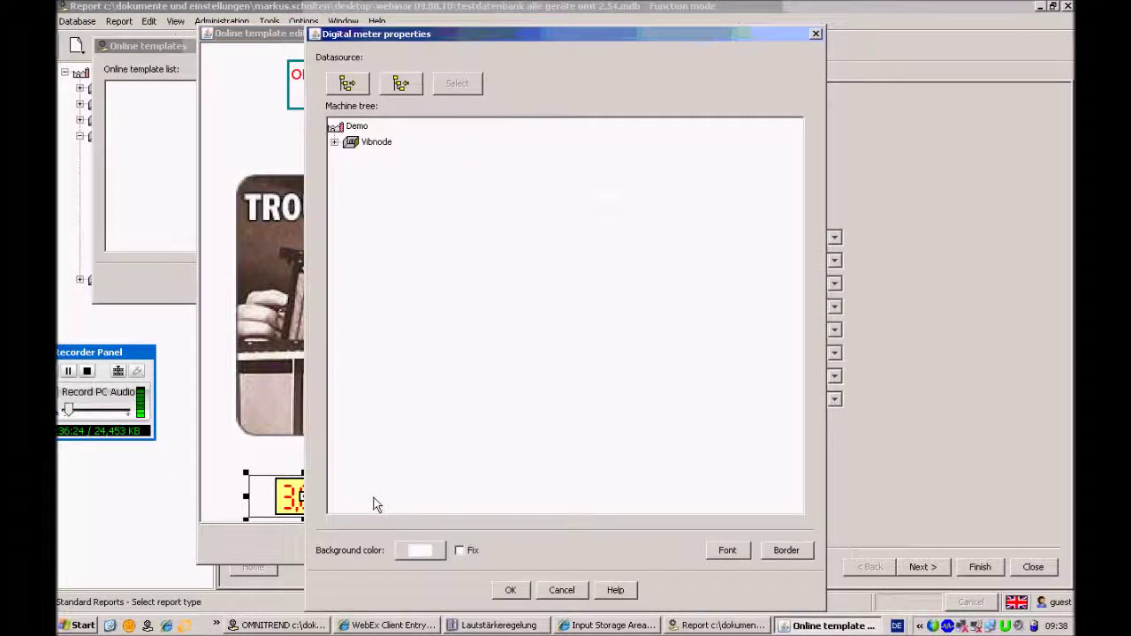
pyautogui.click(334, 142)
pyautogui.click(349, 158)
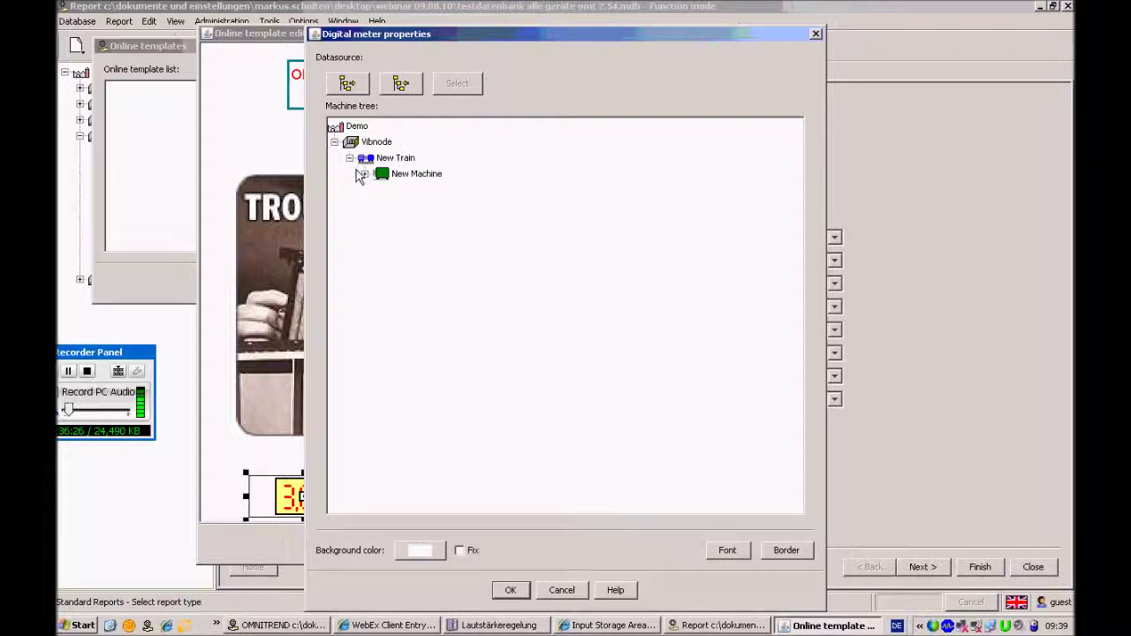
pyautogui.click(361, 174)
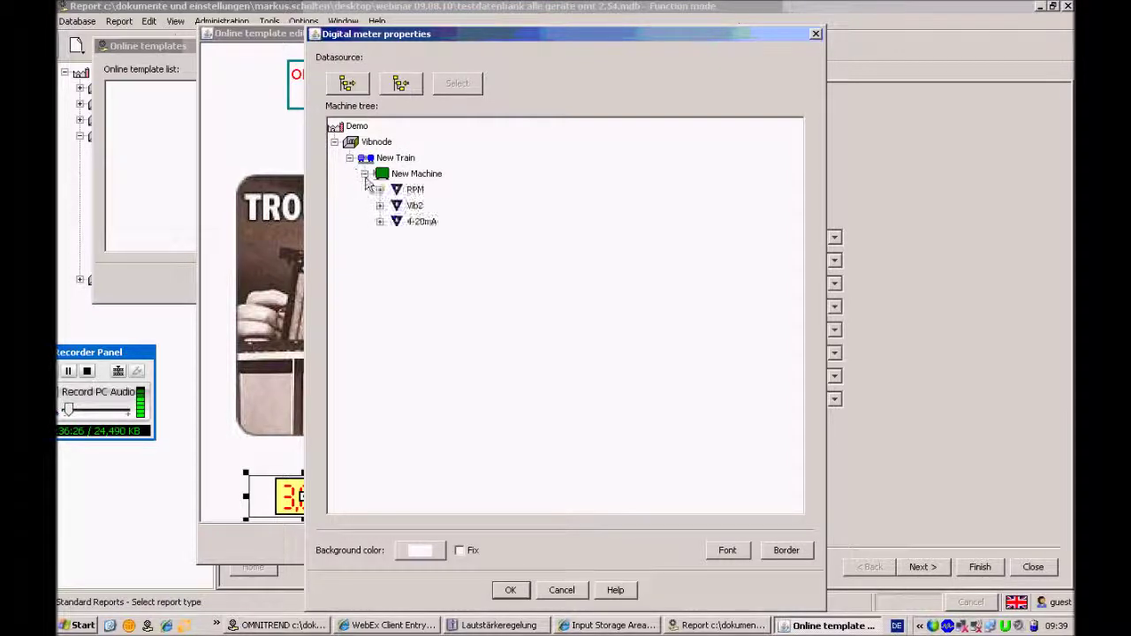
pyautogui.click(413, 190)
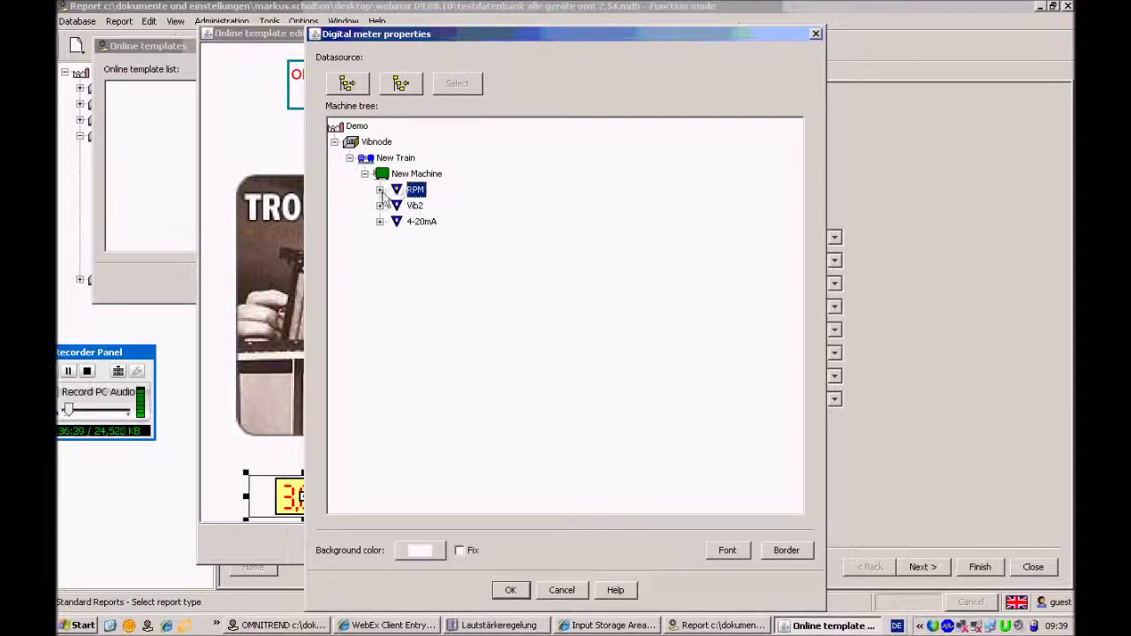
pyautogui.click(379, 190)
pyautogui.click(426, 206)
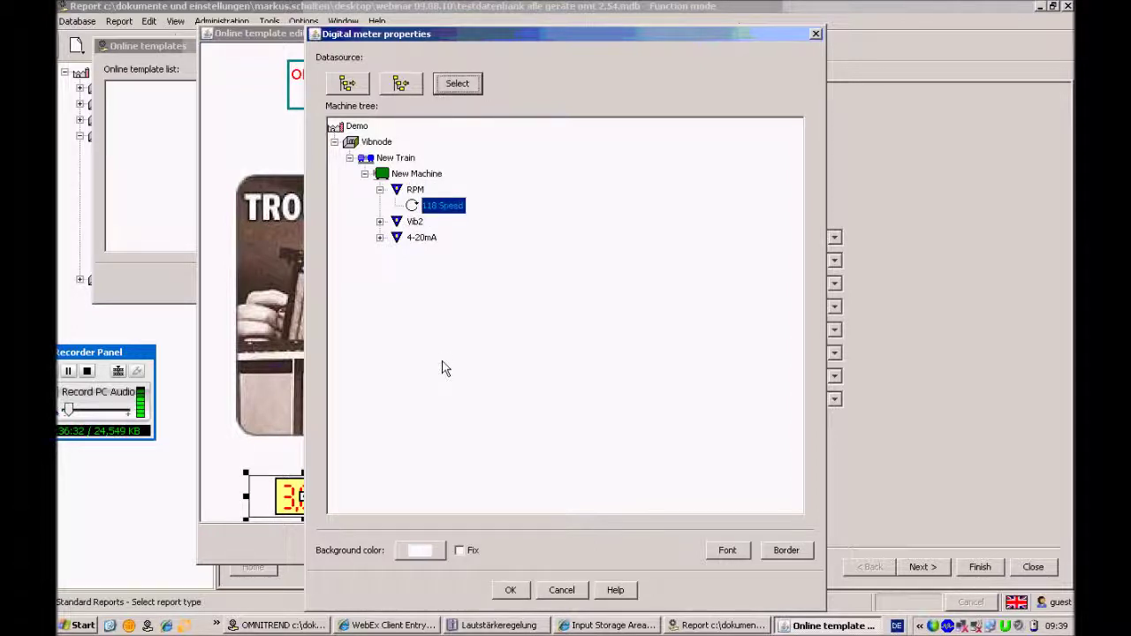
pyautogui.click(511, 589)
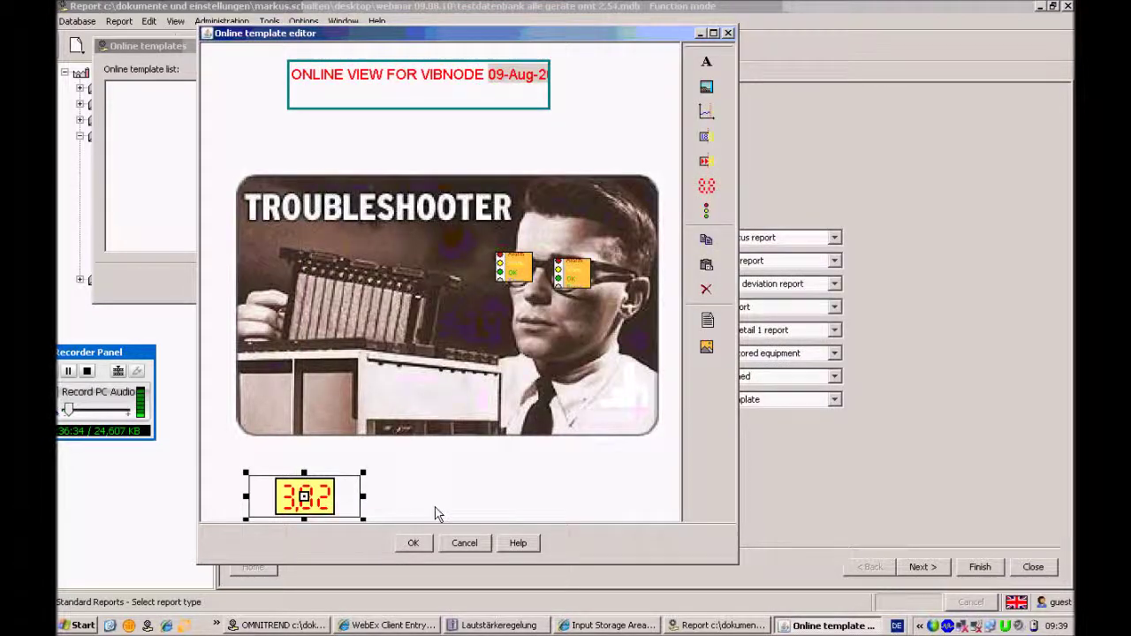
# Add a second meter beside it for 4-20mA 180 DC Level Measurement and save the template
pyautogui.moveTo(322, 508); pyautogui.dragTo(421, 495)
pyautogui.rightClick(451, 499)
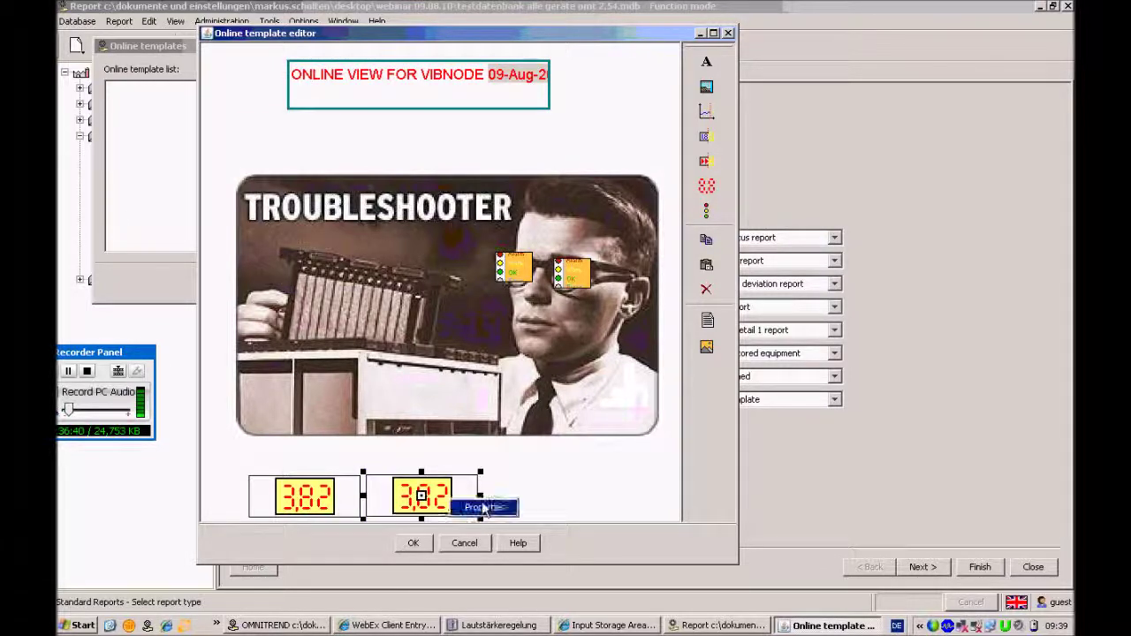
pyautogui.click(483, 508)
pyautogui.click(380, 237)
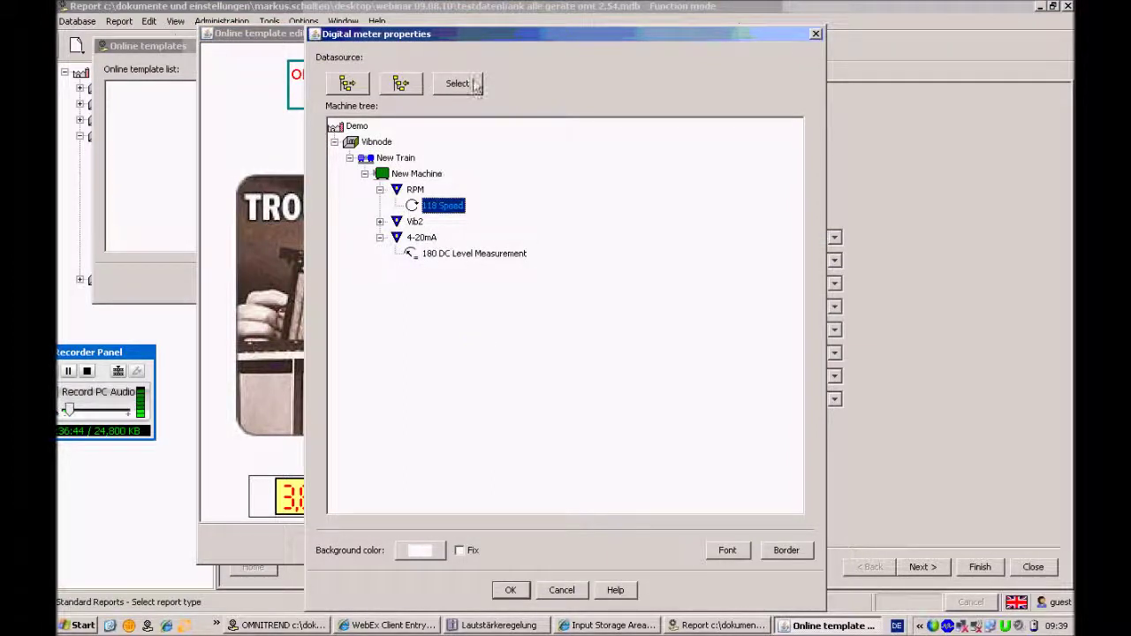
pyautogui.click(439, 256)
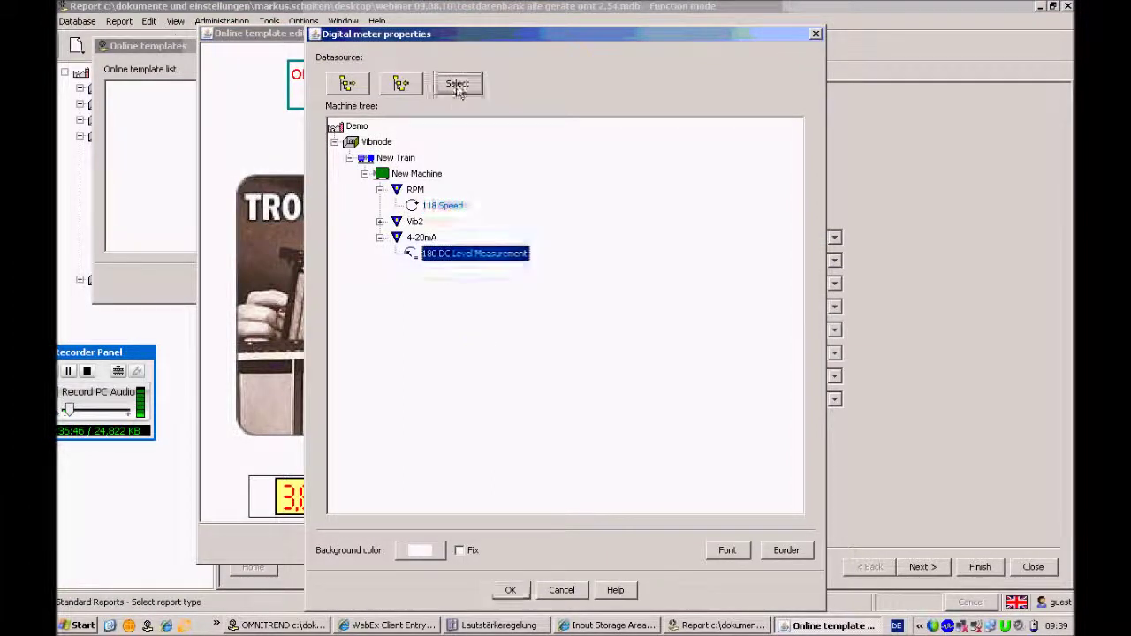
pyautogui.click(508, 591)
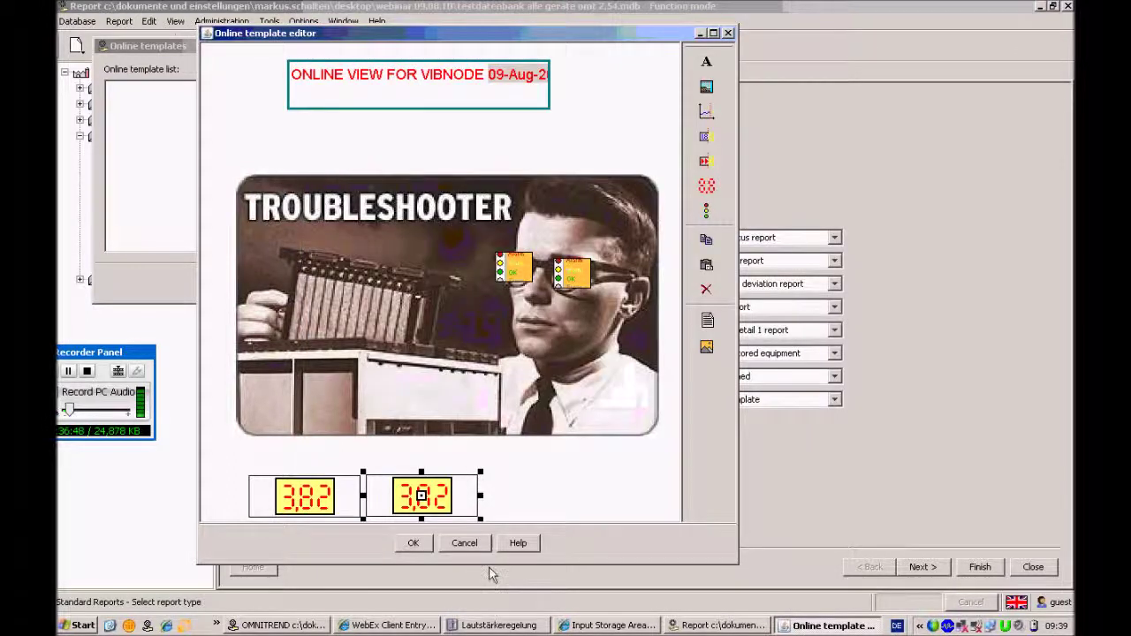
pyautogui.click(412, 544)
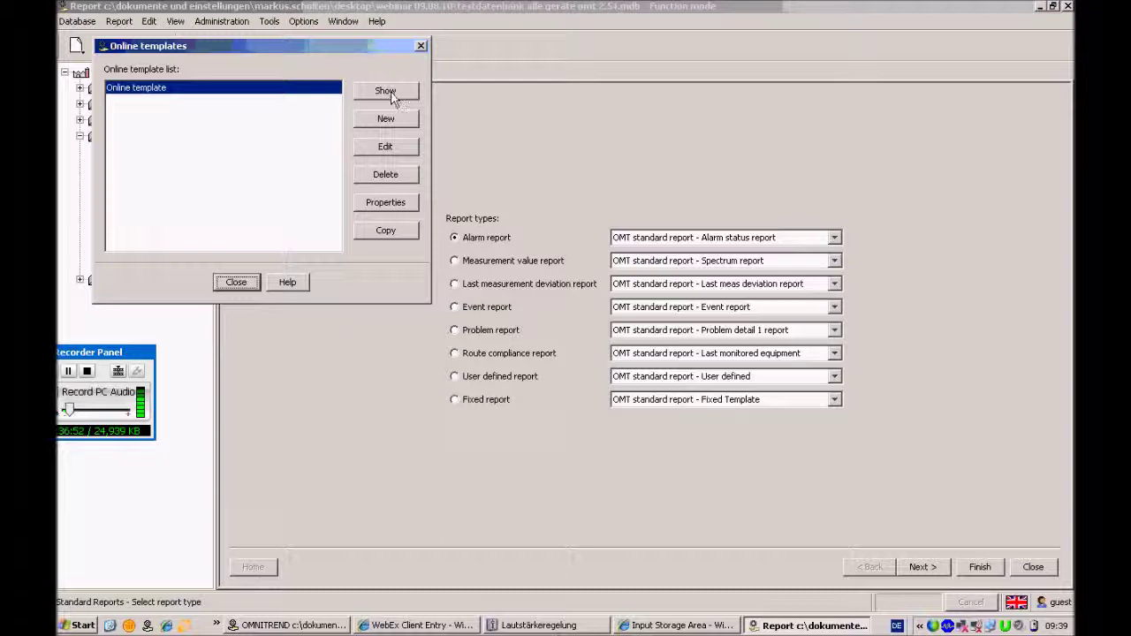
pyautogui.click(386, 91)
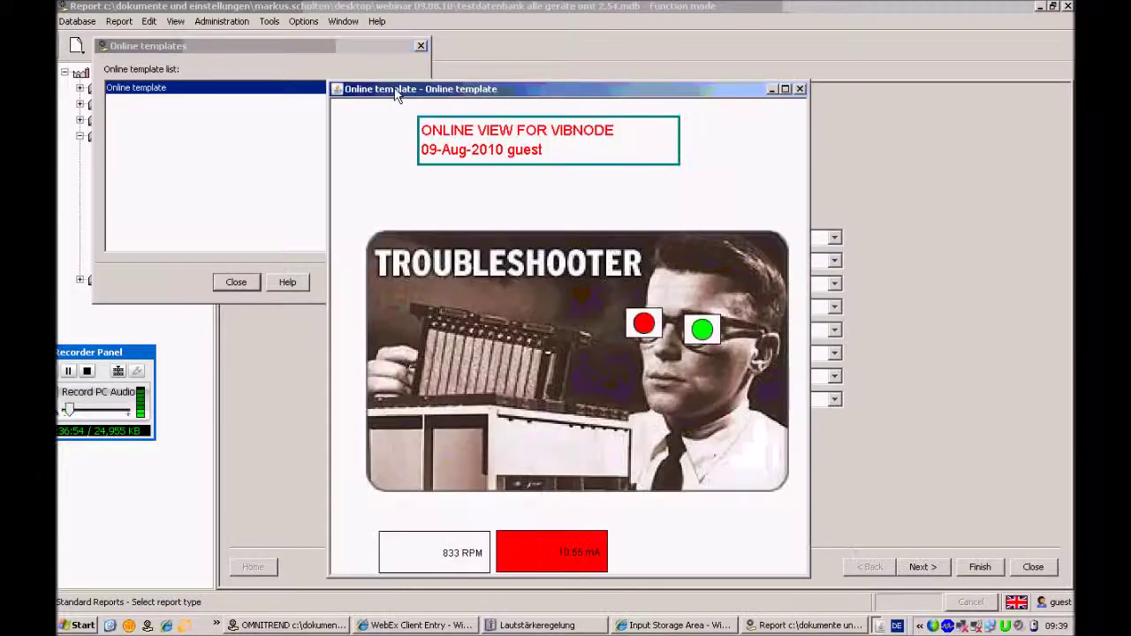
pyautogui.moveTo(545, 89); pyautogui.dragTo(543, 56)
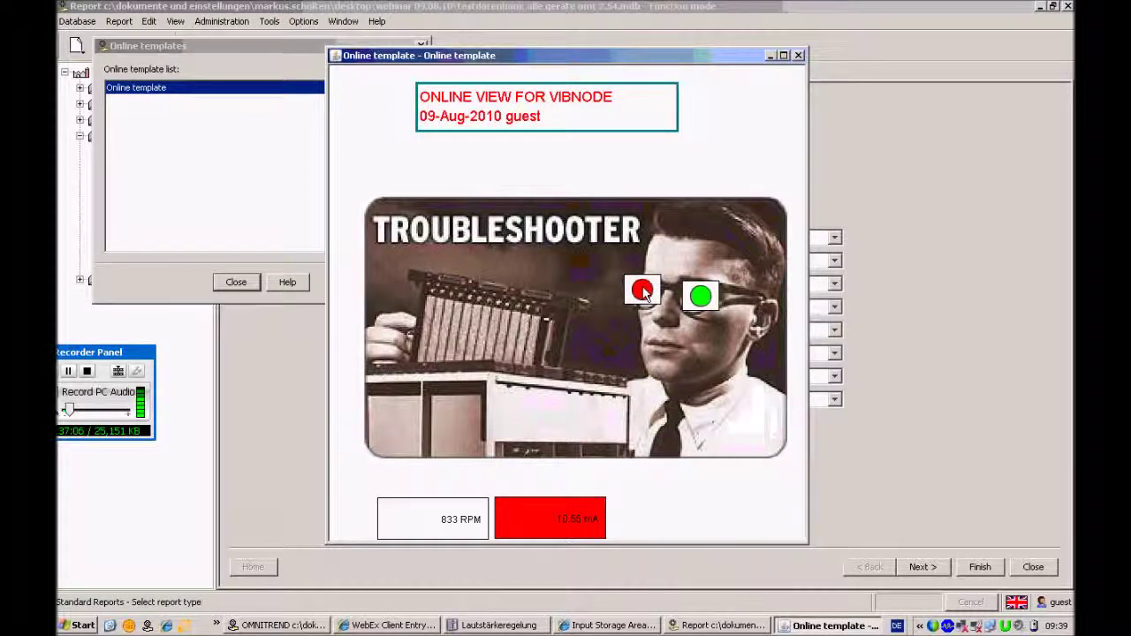
pyautogui.moveTo(643, 293)
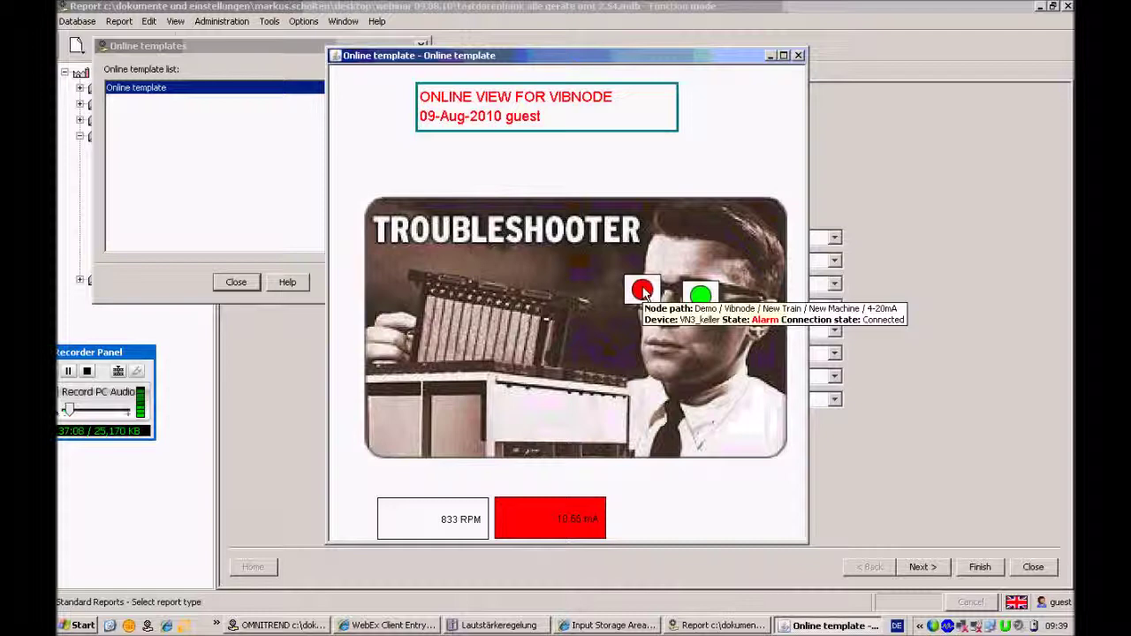
pyautogui.moveTo(569, 543)
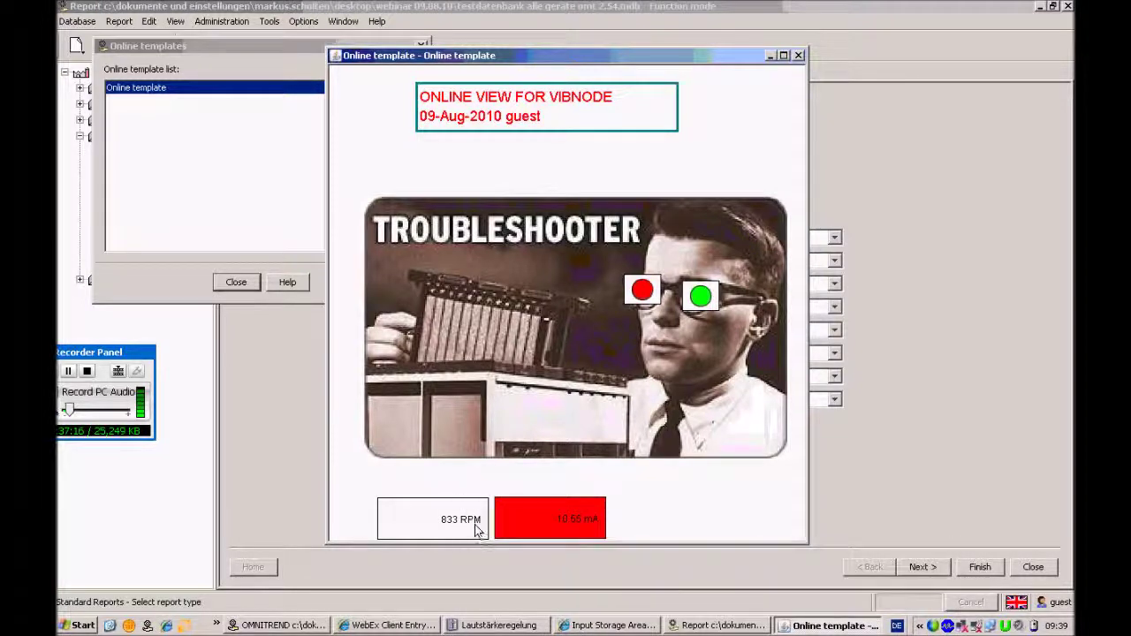
pyautogui.moveTo(476, 529)
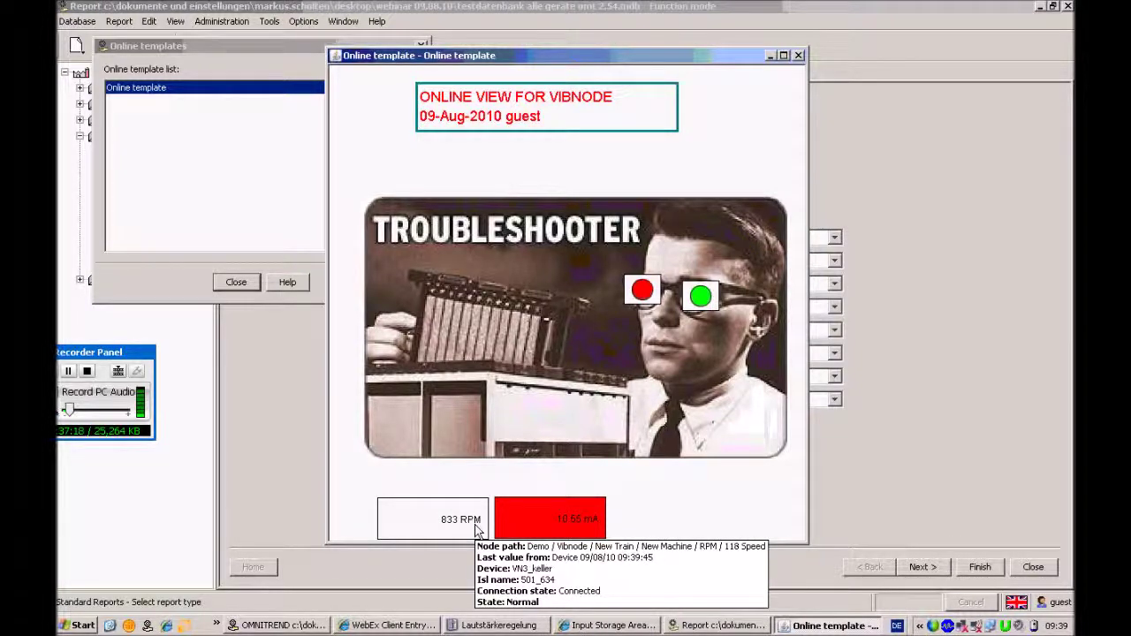
pyautogui.moveTo(704, 300)
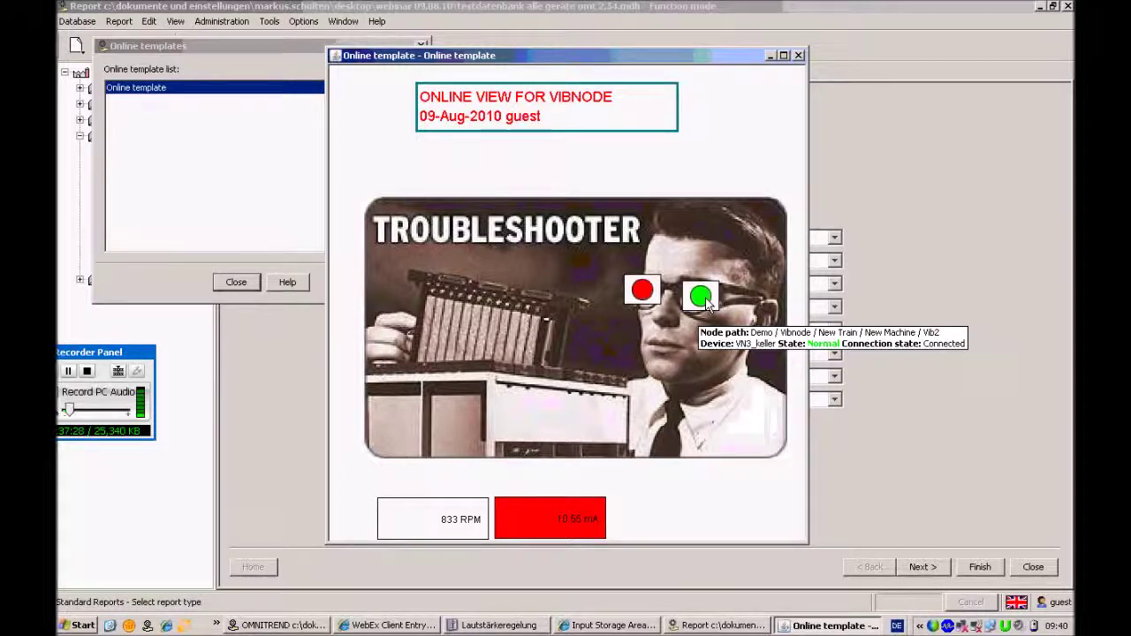
pyautogui.click(798, 55)
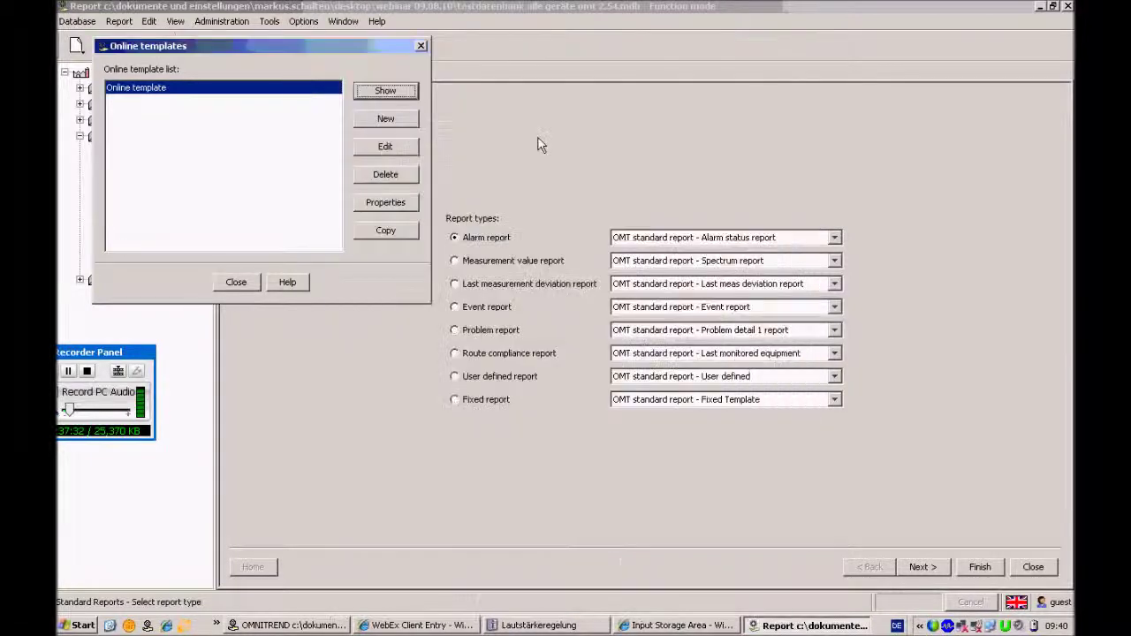
# Reopen the online template in the editor and enlarge the editor window
pyautogui.click(383, 146)
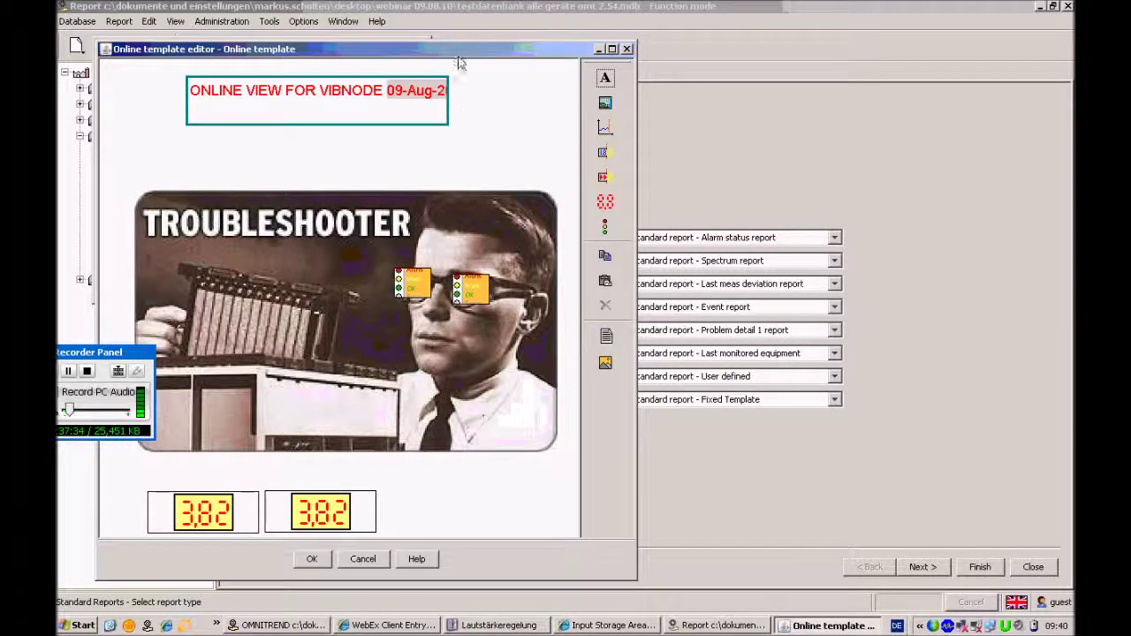
pyautogui.moveTo(460, 57); pyautogui.dragTo(486, 28)
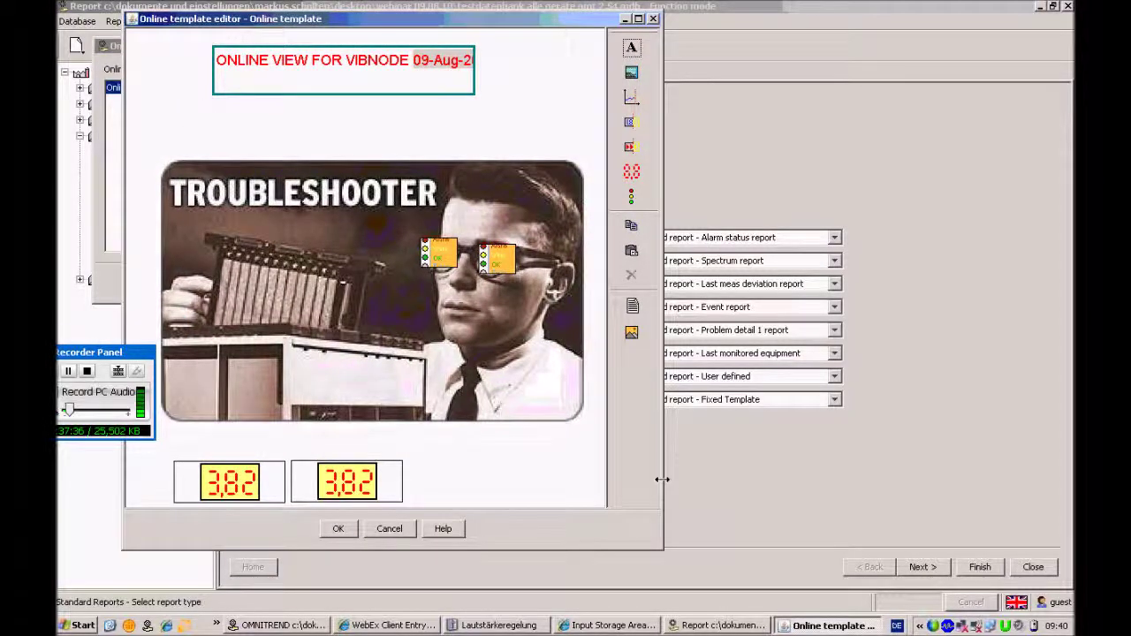
pyautogui.moveTo(846, 479); pyautogui.dragTo(957, 472)
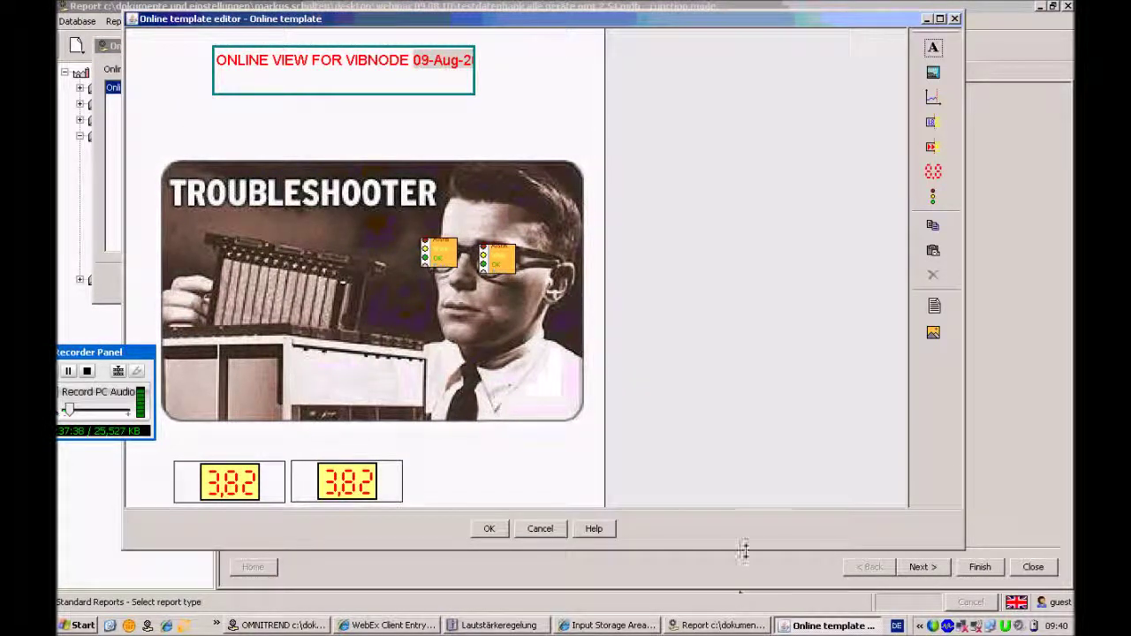
pyautogui.moveTo(745, 552); pyautogui.dragTo(746, 565)
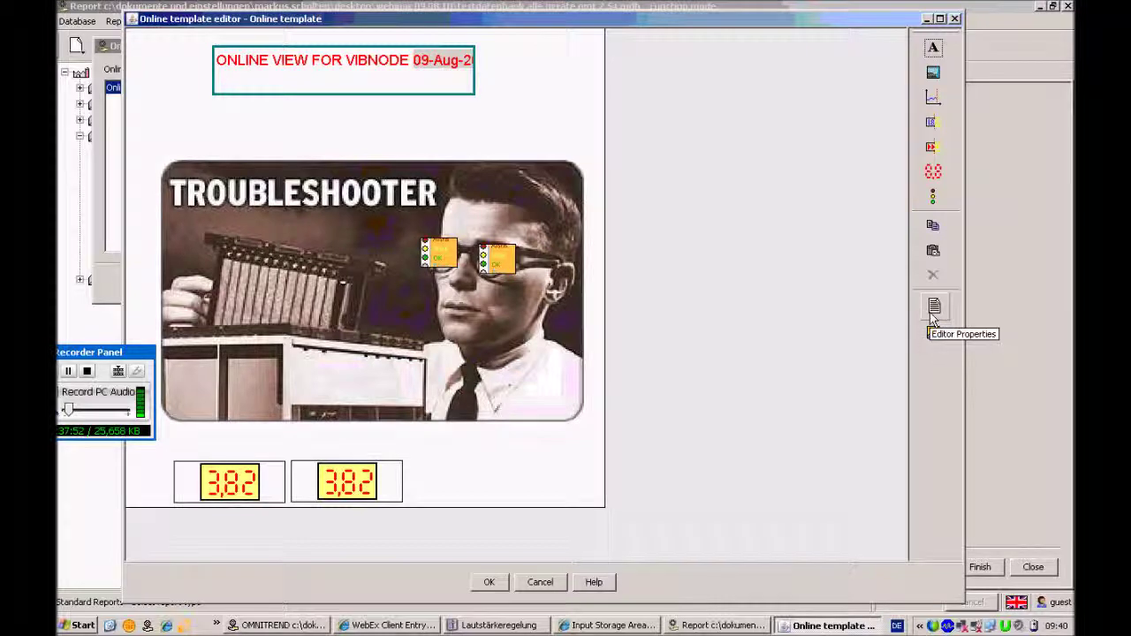
# Set the editor canvas size to width 1000 and height 800 pixels
pyautogui.click(935, 310)
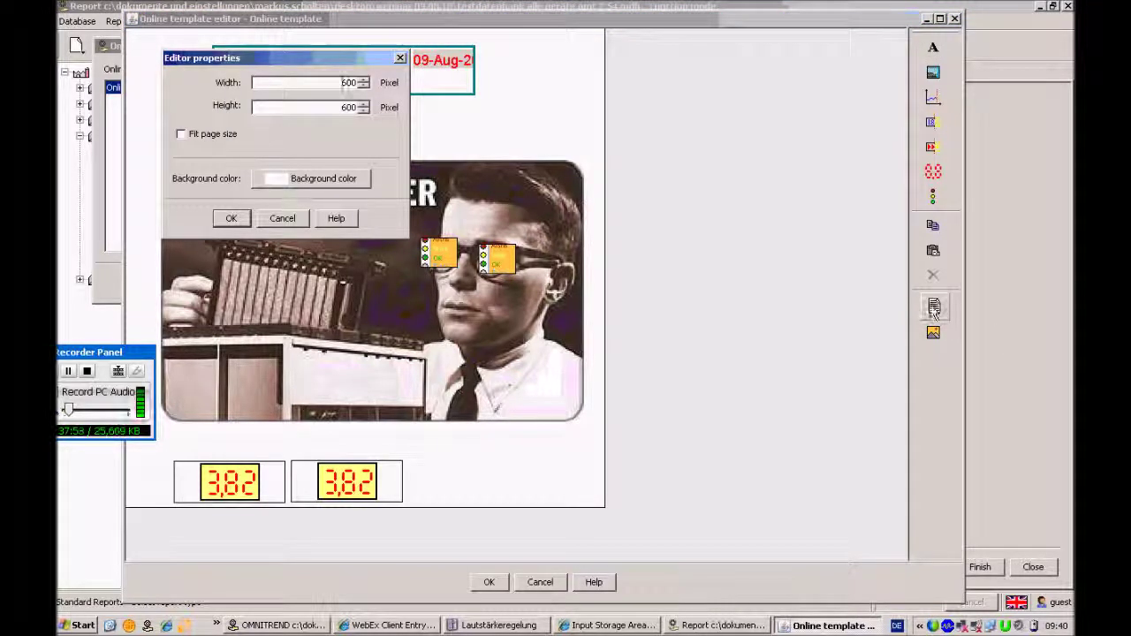
pyautogui.moveTo(331, 81); pyautogui.dragTo(387, 88)
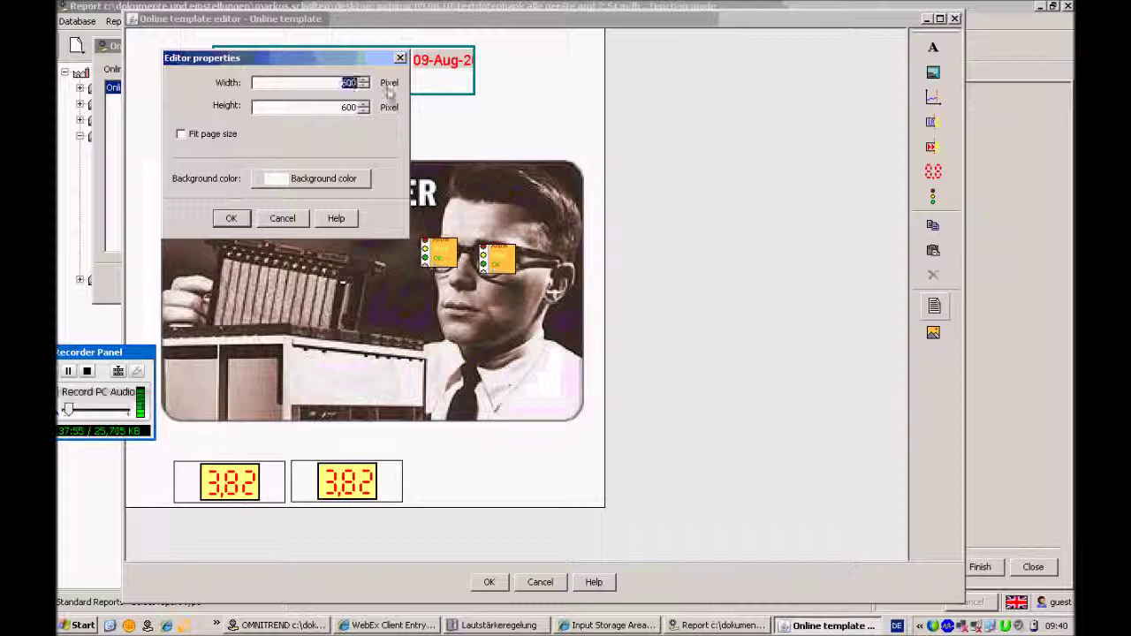
pyautogui.write('1000')
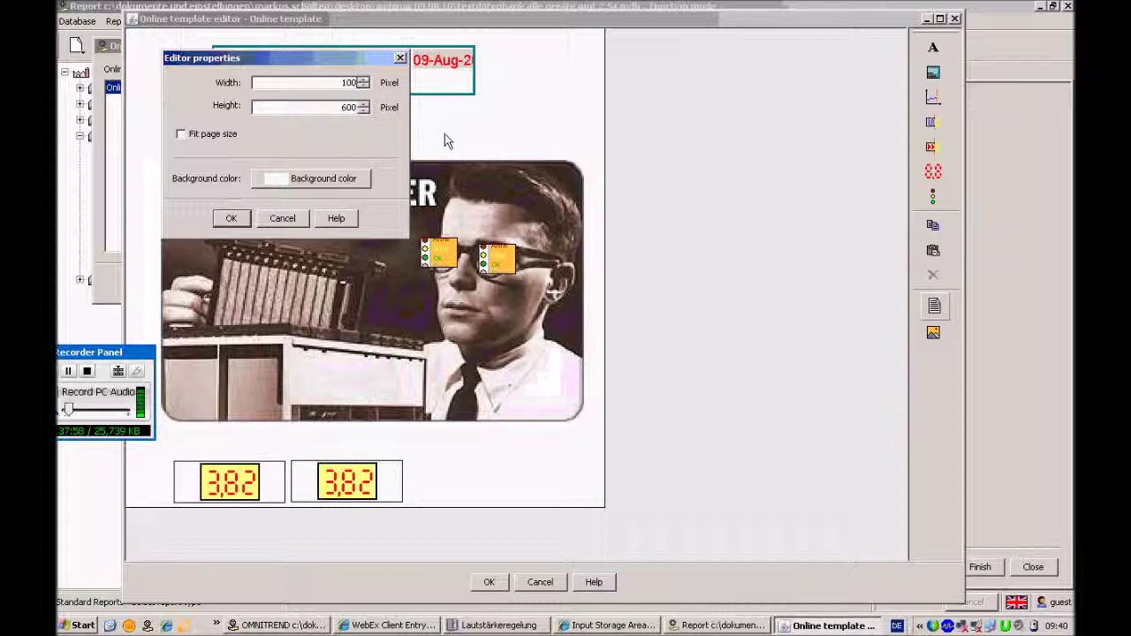
pyautogui.moveTo(342, 107); pyautogui.dragTo(371, 110)
pyautogui.write('800')
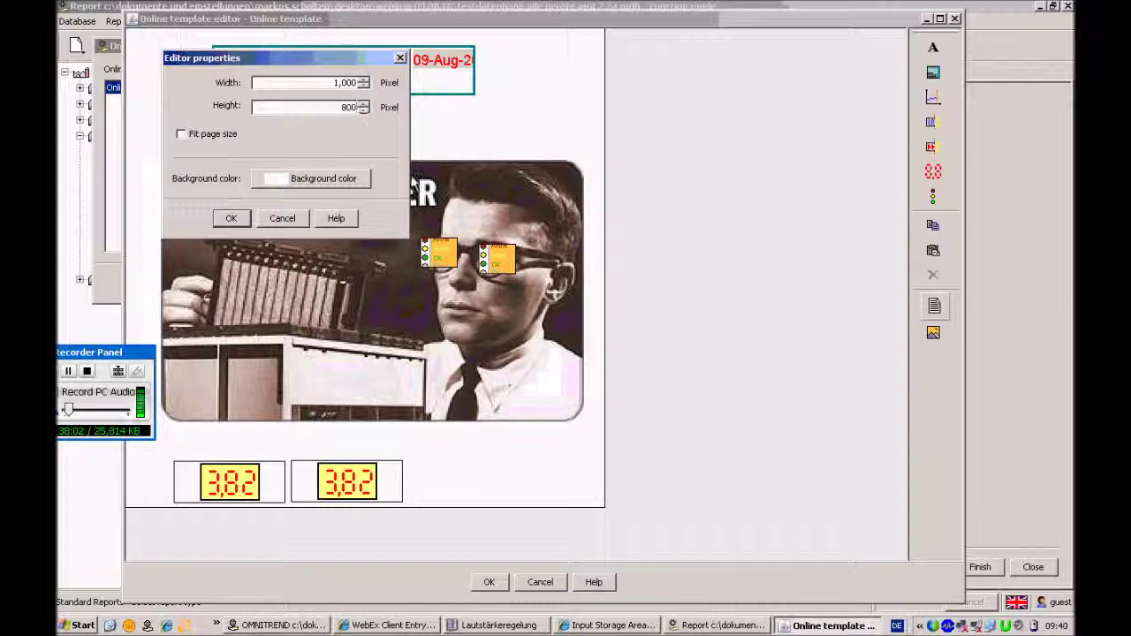
pyautogui.click(231, 221)
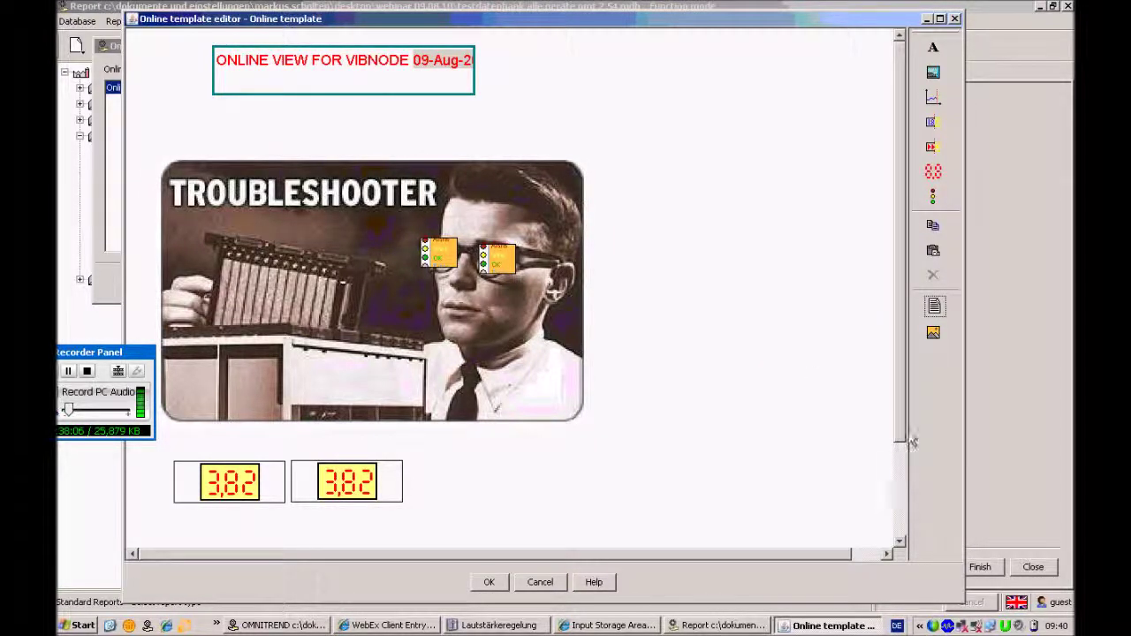
# Shrink the troubleshooter picture and move both signal lamps onto its top-left area
pyautogui.click(940, 18)
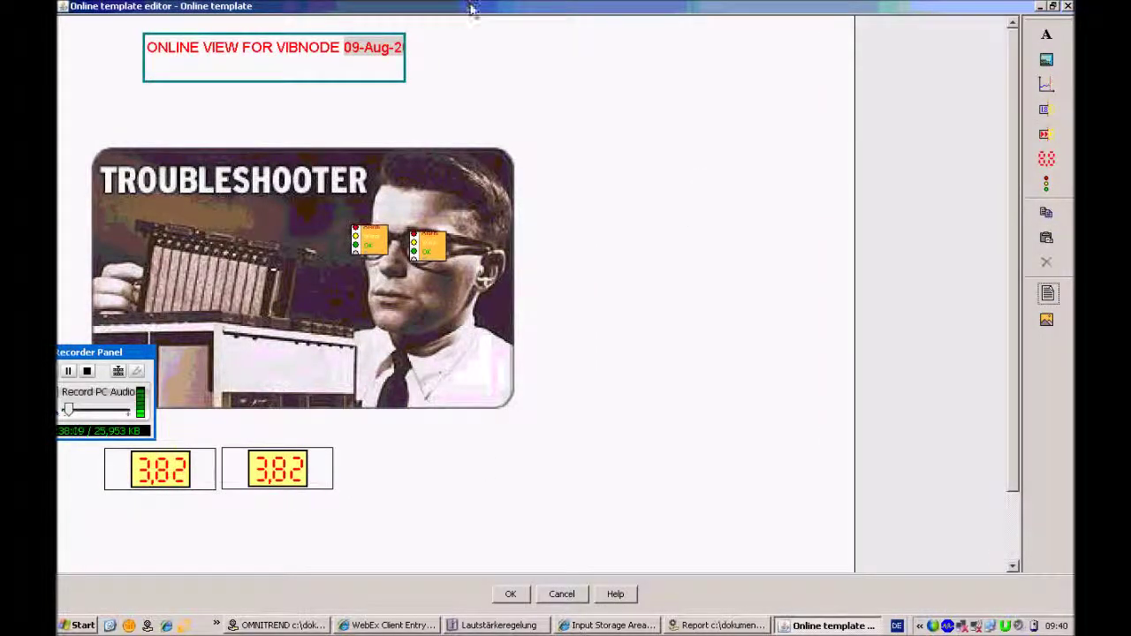
pyautogui.click(118, 354)
pyautogui.moveTo(118, 355); pyautogui.dragTo(135, 562)
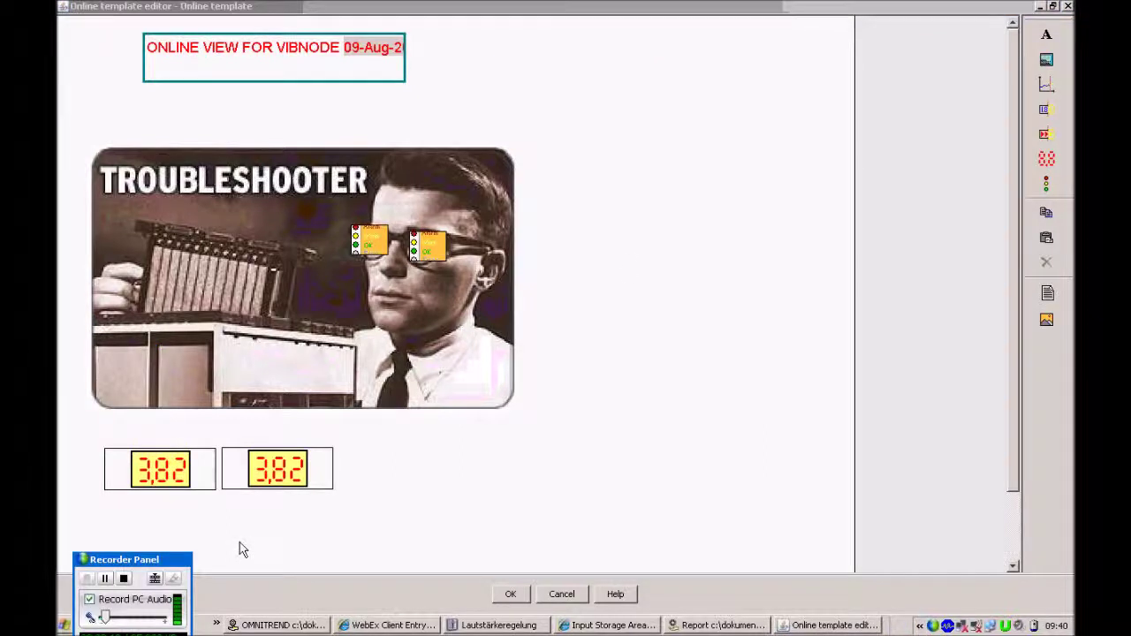
pyautogui.click(433, 356)
pyautogui.moveTo(530, 446); pyautogui.dragTo(343, 322)
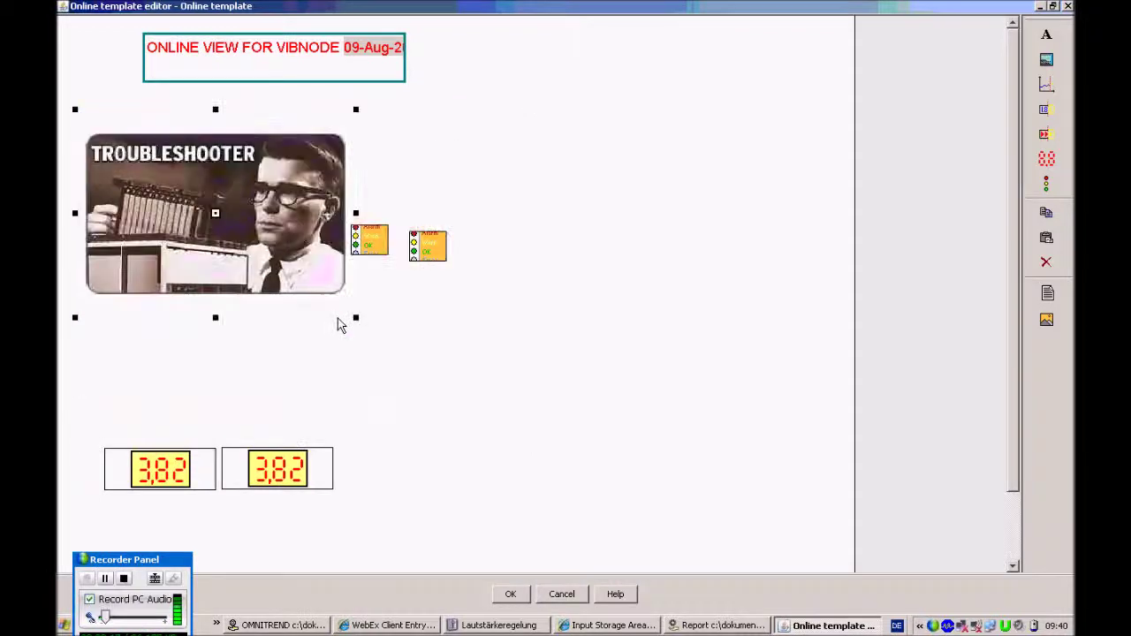
pyautogui.click(378, 243)
pyautogui.moveTo(380, 244); pyautogui.dragTo(134, 173)
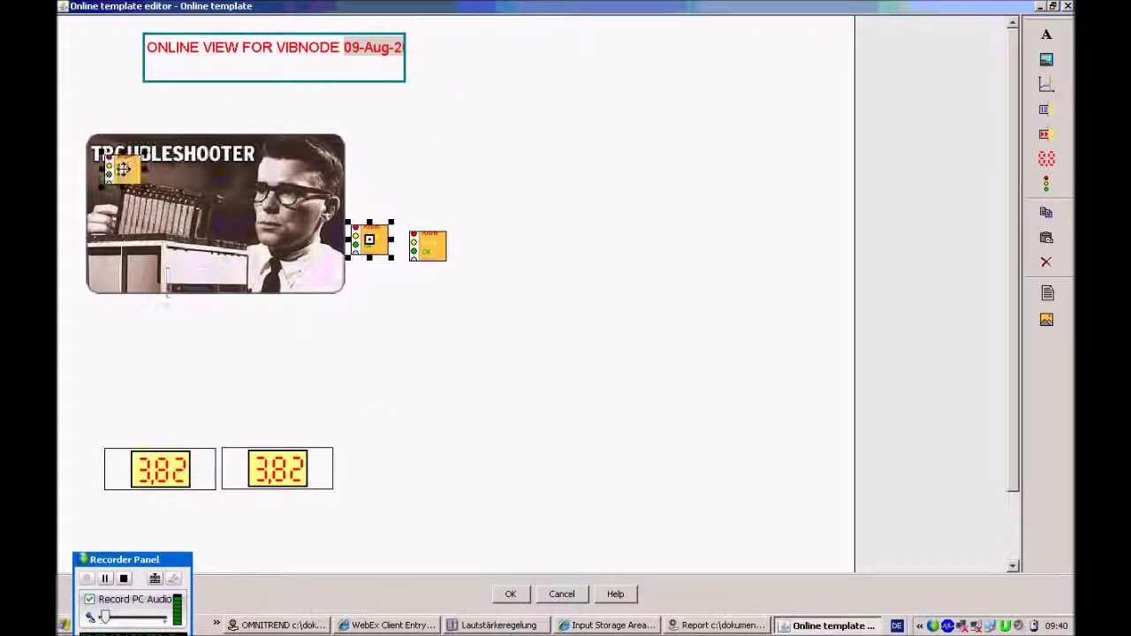
pyautogui.moveTo(428, 246); pyautogui.dragTo(194, 169)
# Shift the picture up and right, then move both 3.82 meters up just beneath it
pyautogui.click(262, 208)
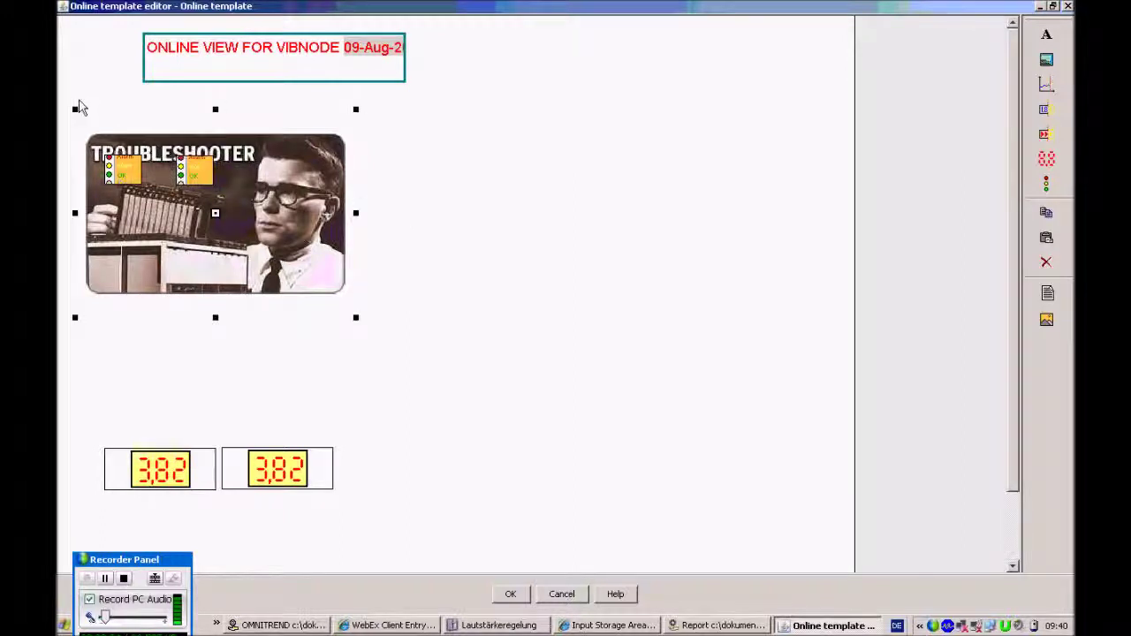
pyautogui.moveTo(62, 69); pyautogui.dragTo(391, 298)
pyautogui.moveTo(215, 211); pyautogui.dragTo(303, 195)
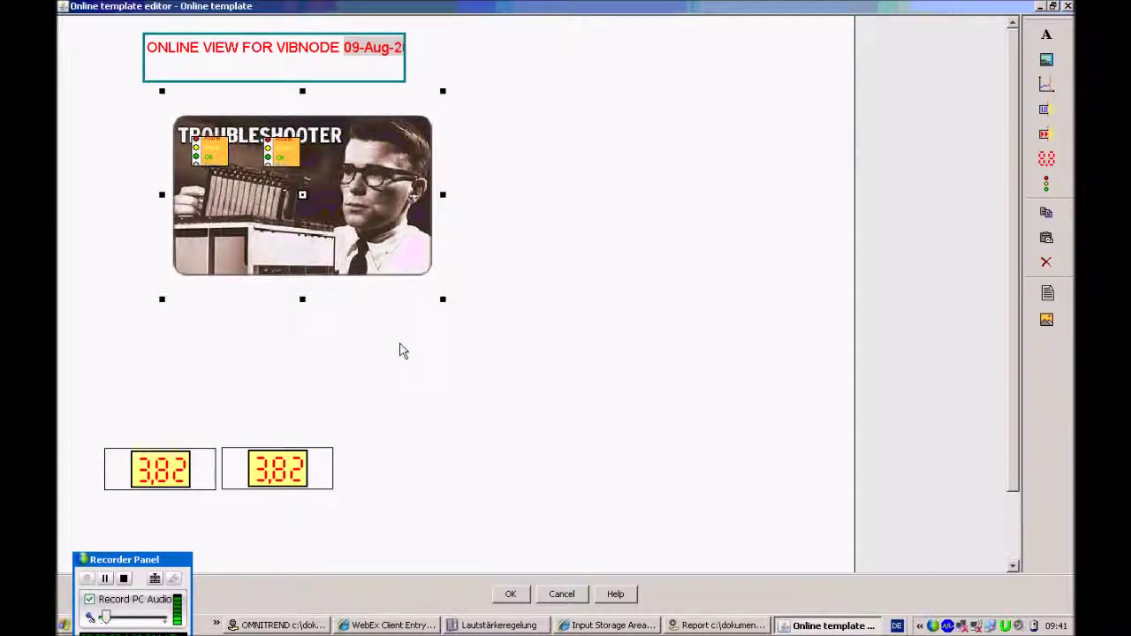
pyautogui.moveTo(76, 392); pyautogui.dragTo(425, 537)
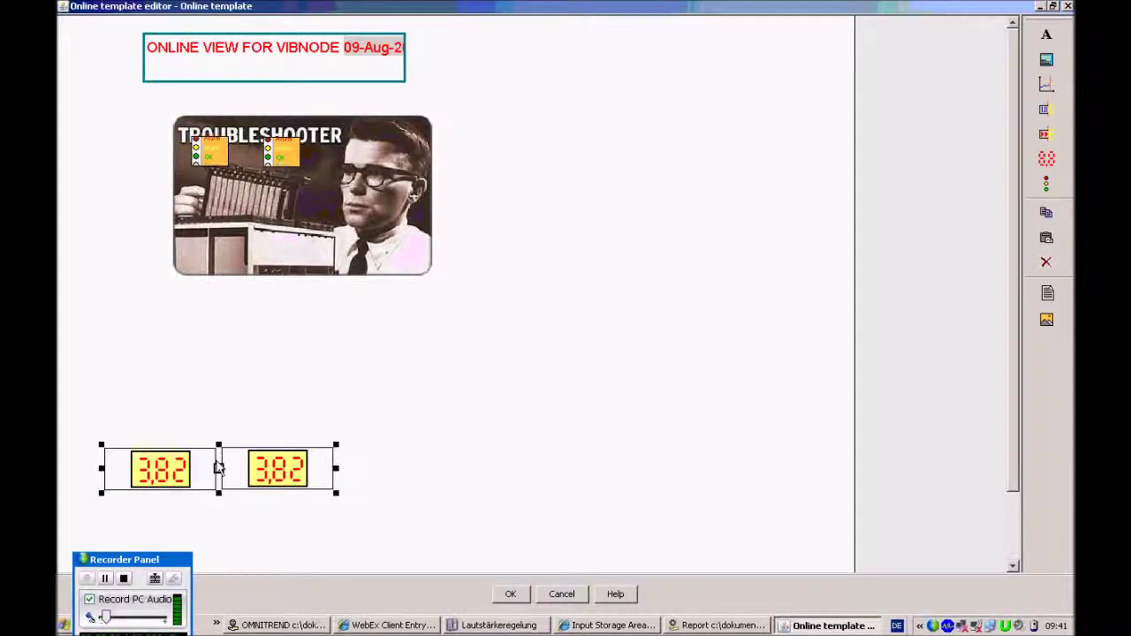
pyautogui.moveTo(218, 467); pyautogui.dragTo(209, 307)
pyautogui.click(252, 375)
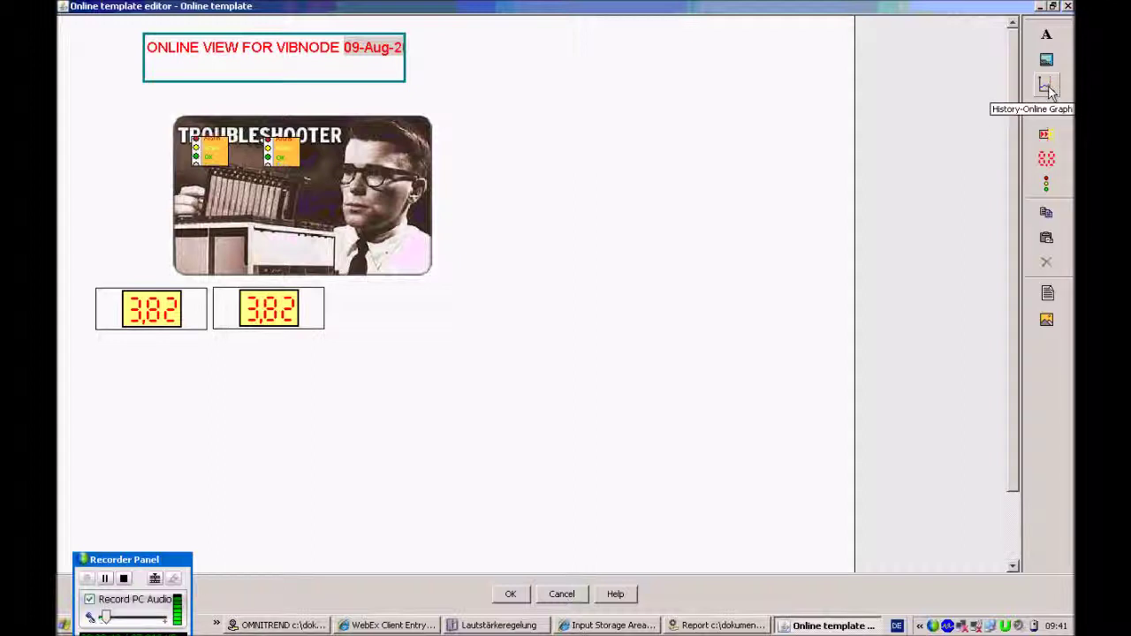
# Draw a history-online graph area below the two meters
pyautogui.click(1048, 87)
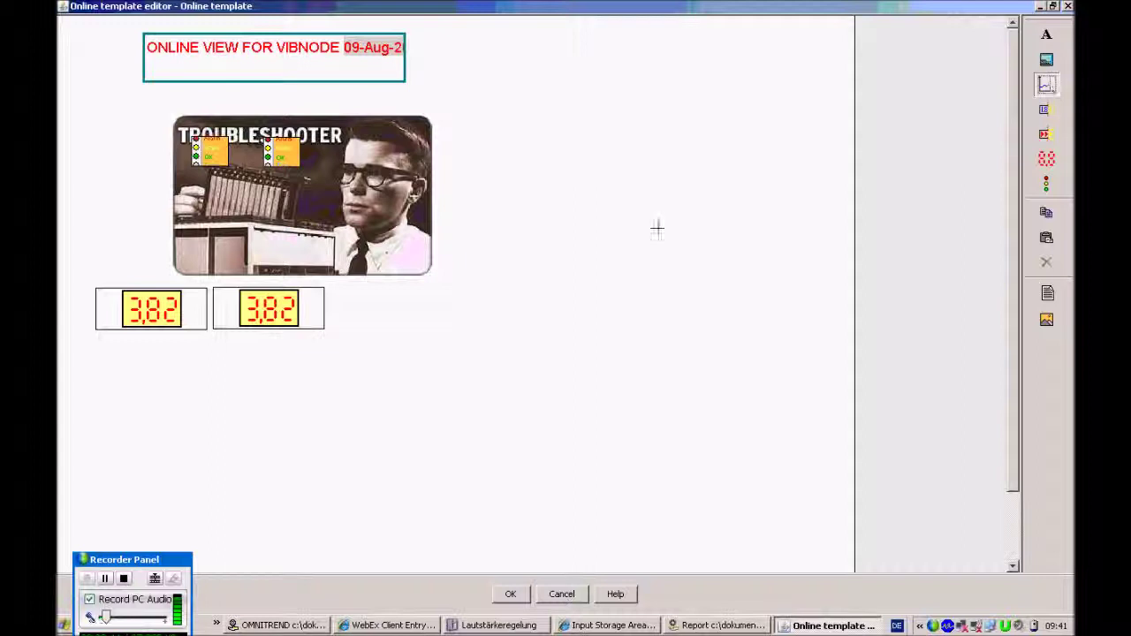
pyautogui.moveTo(85, 347); pyautogui.dragTo(600, 569)
pyautogui.click(342, 457)
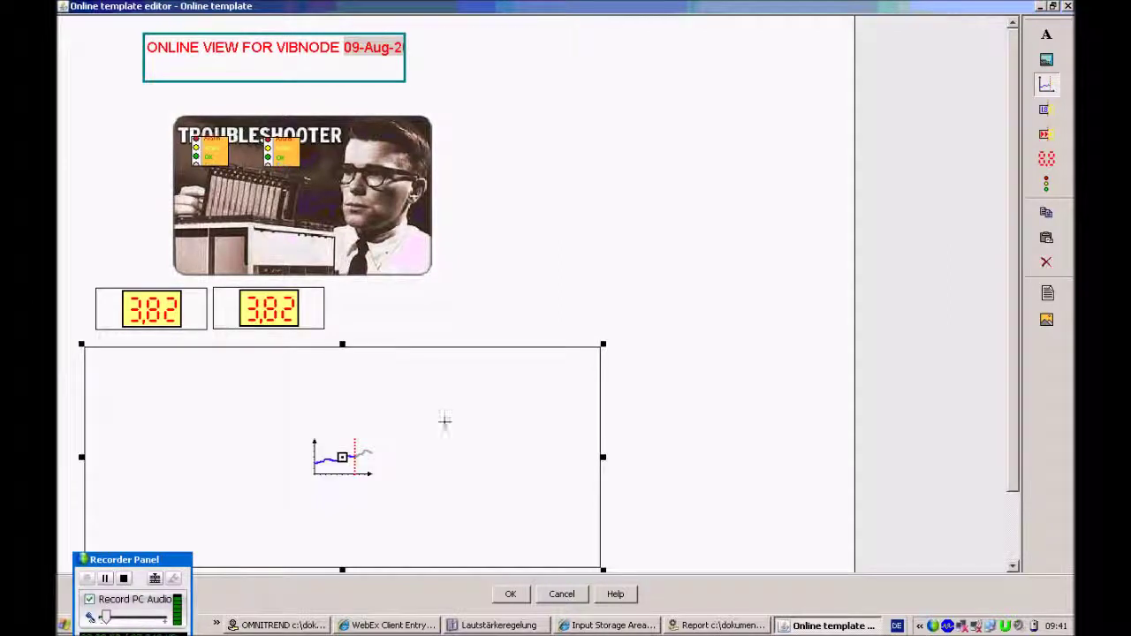
# Set the graph to display Graph_TEST and save the template
pyautogui.rightClick(445, 423)
pyautogui.click(481, 433)
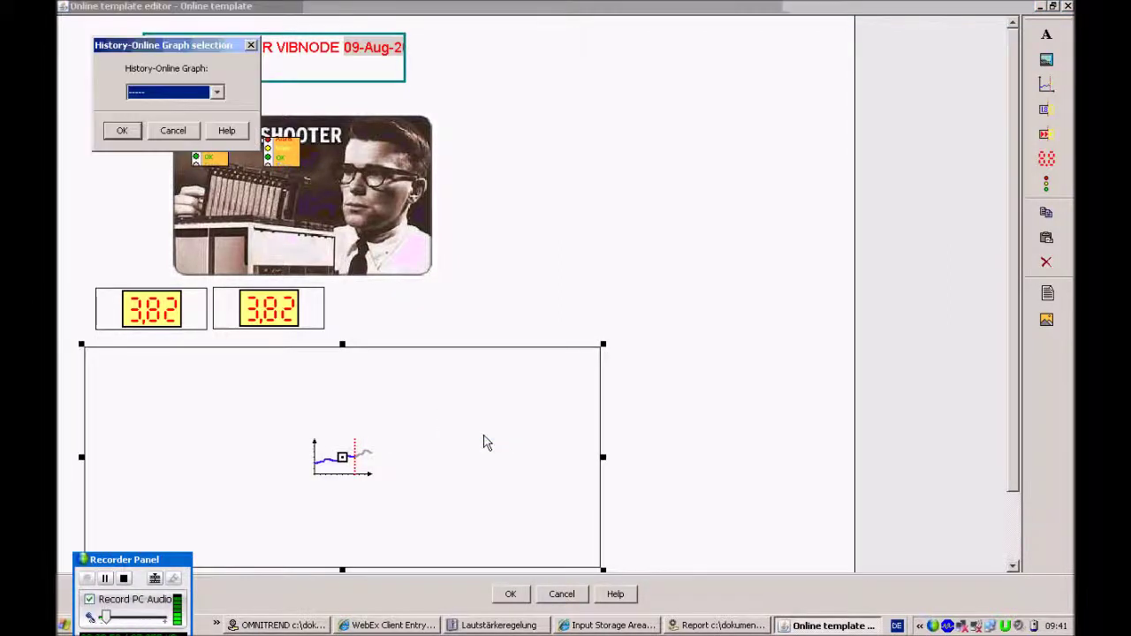
pyautogui.click(217, 91)
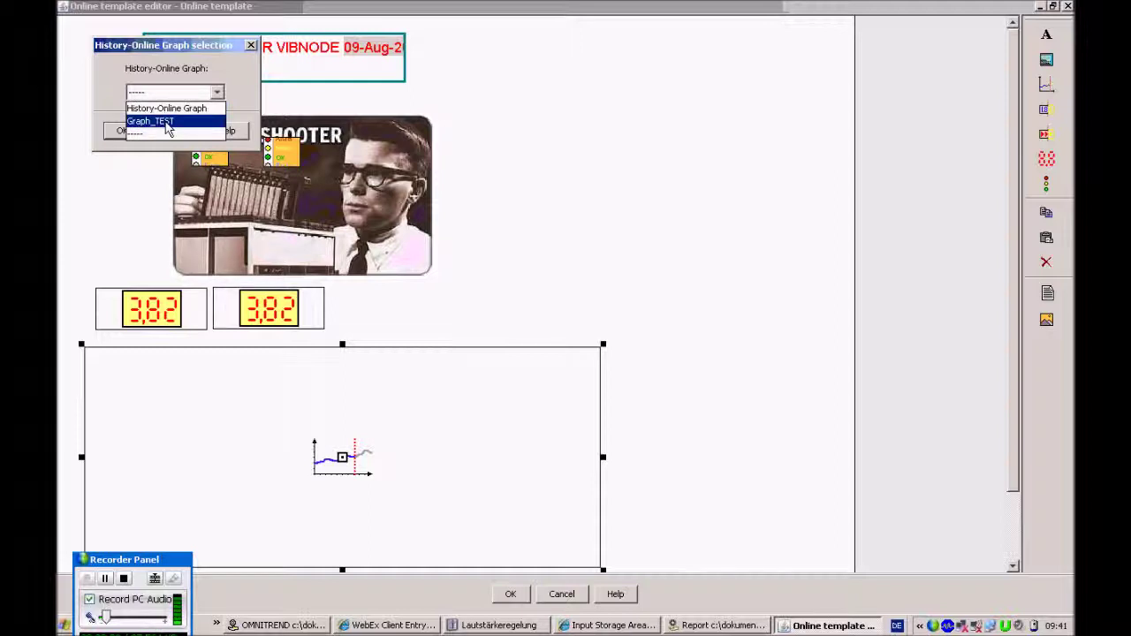
pyautogui.click(168, 122)
pyautogui.click(122, 131)
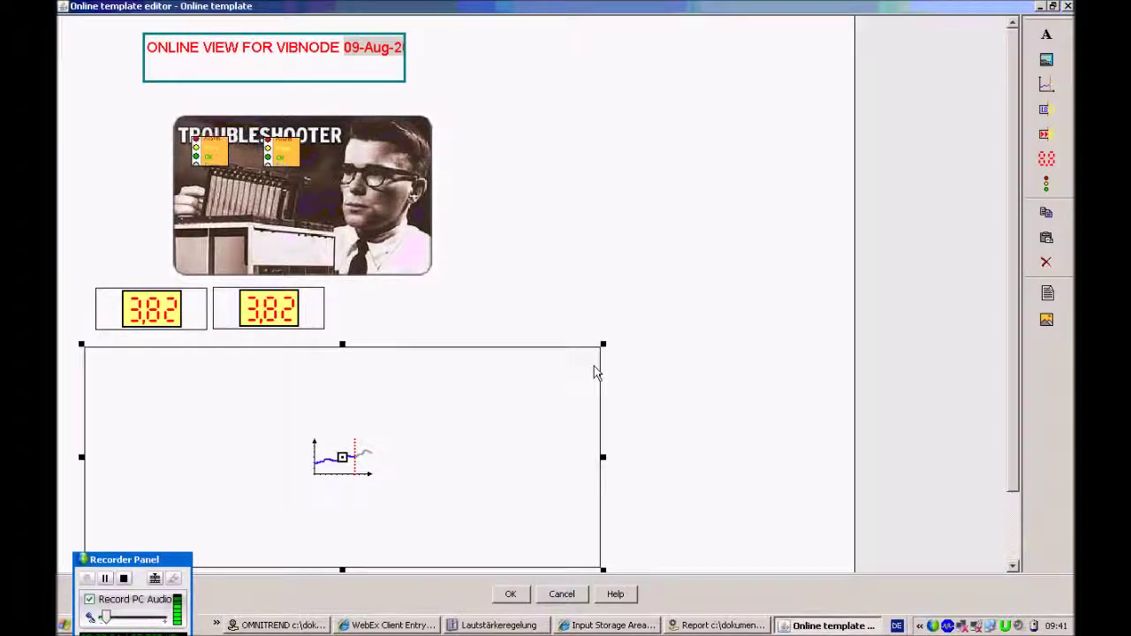
pyautogui.click(511, 597)
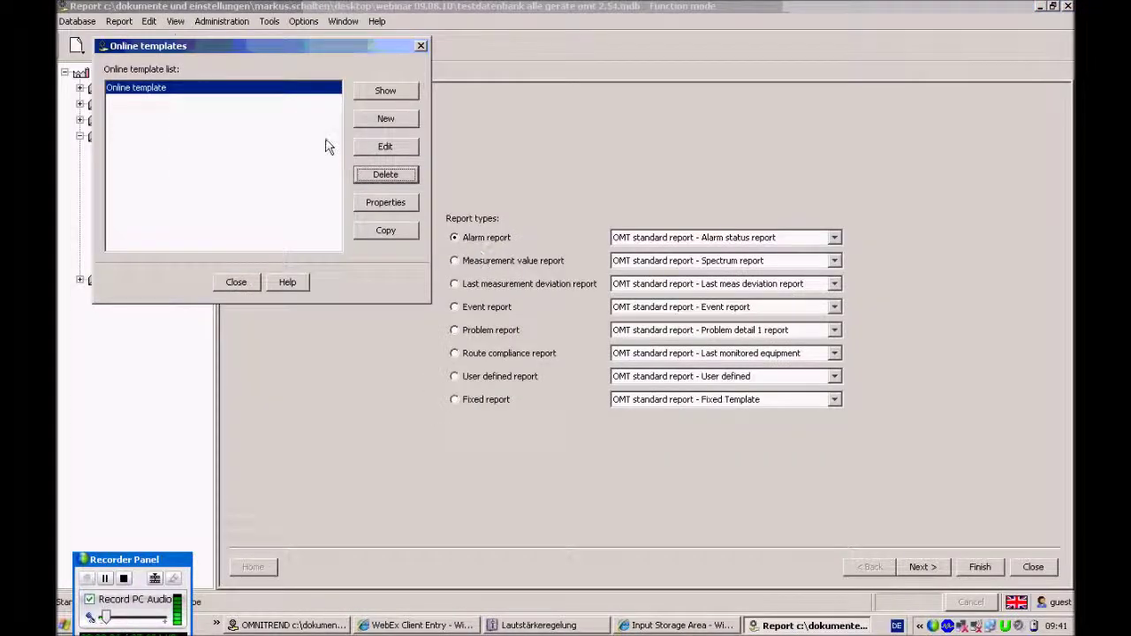
pyautogui.click(395, 97)
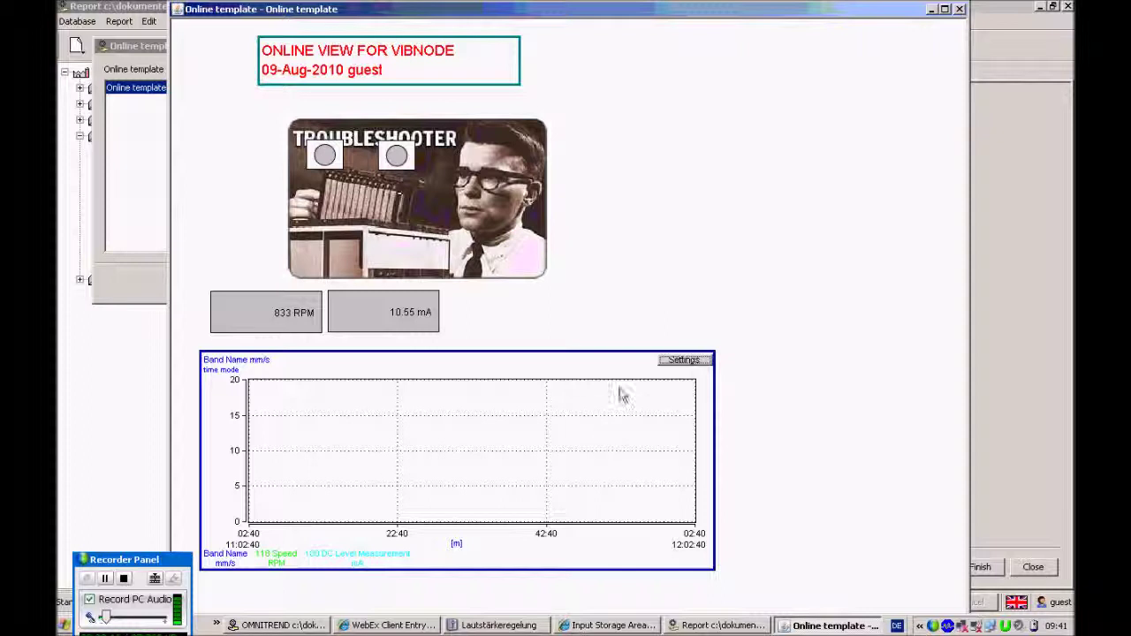
pyautogui.click(961, 10)
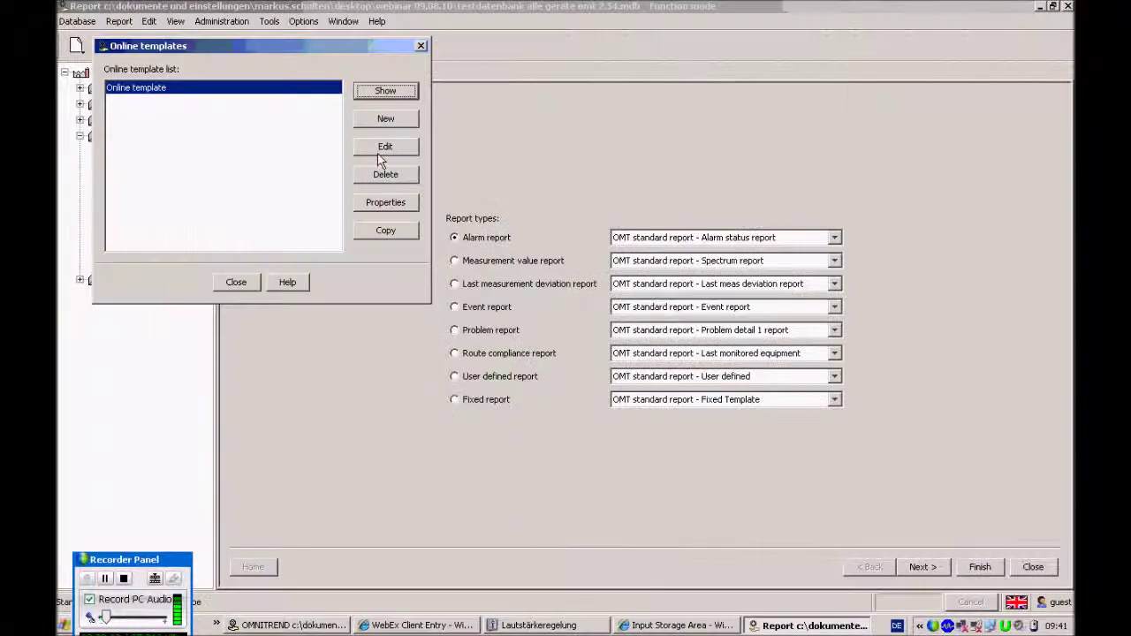
# Reopen the template in the editor and delete the history graph area
pyautogui.click(385, 148)
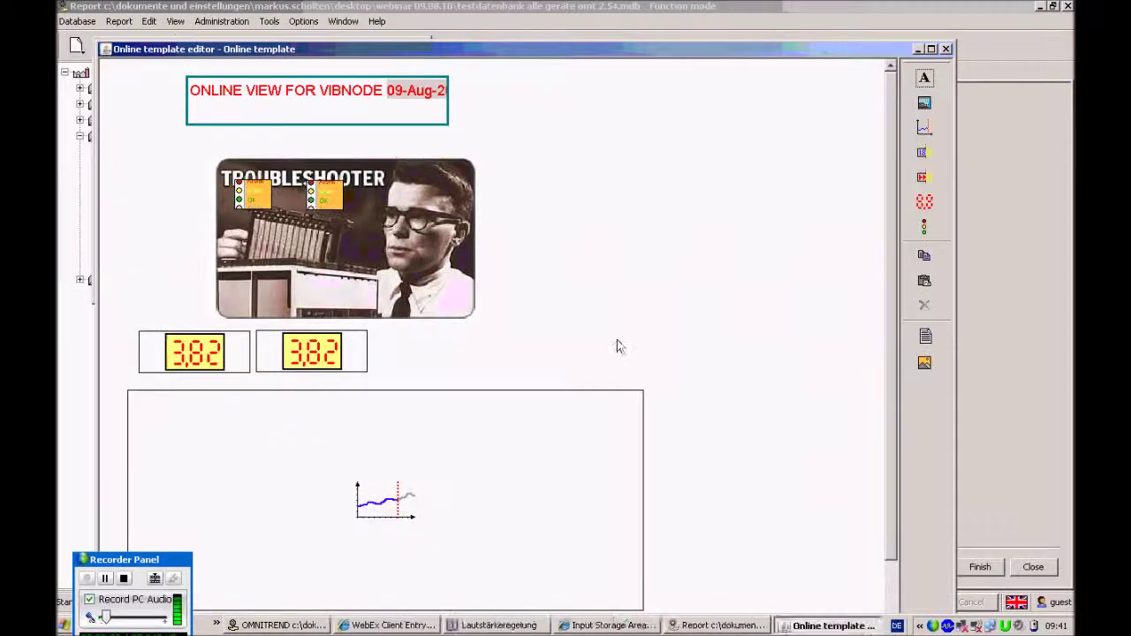
pyautogui.click(461, 493)
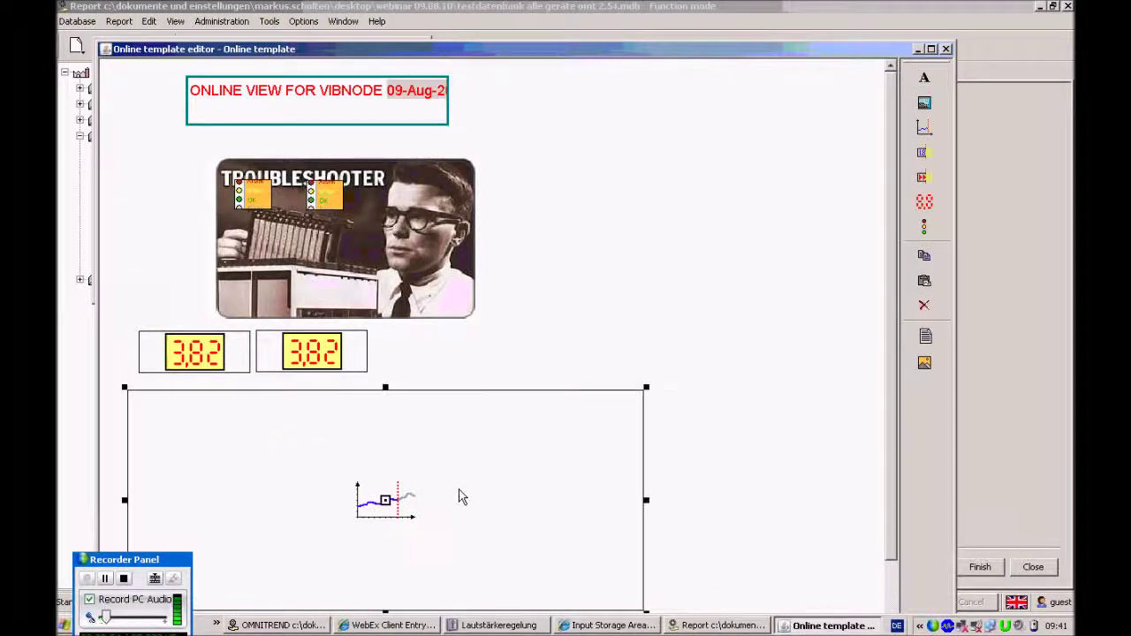
pyautogui.press('Delete')
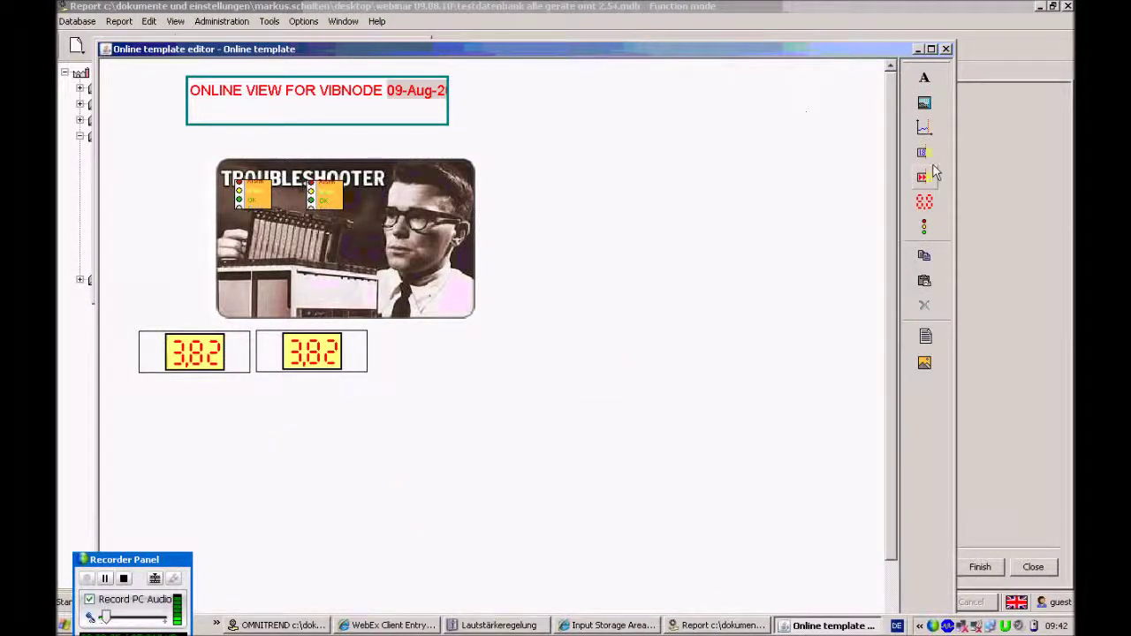
# Draw a screen-link area below the meters linked to the second online screen, then save and close
pyautogui.click(924, 154)
pyautogui.moveTo(128, 390); pyautogui.dragTo(758, 611)
pyautogui.rightClick(567, 466)
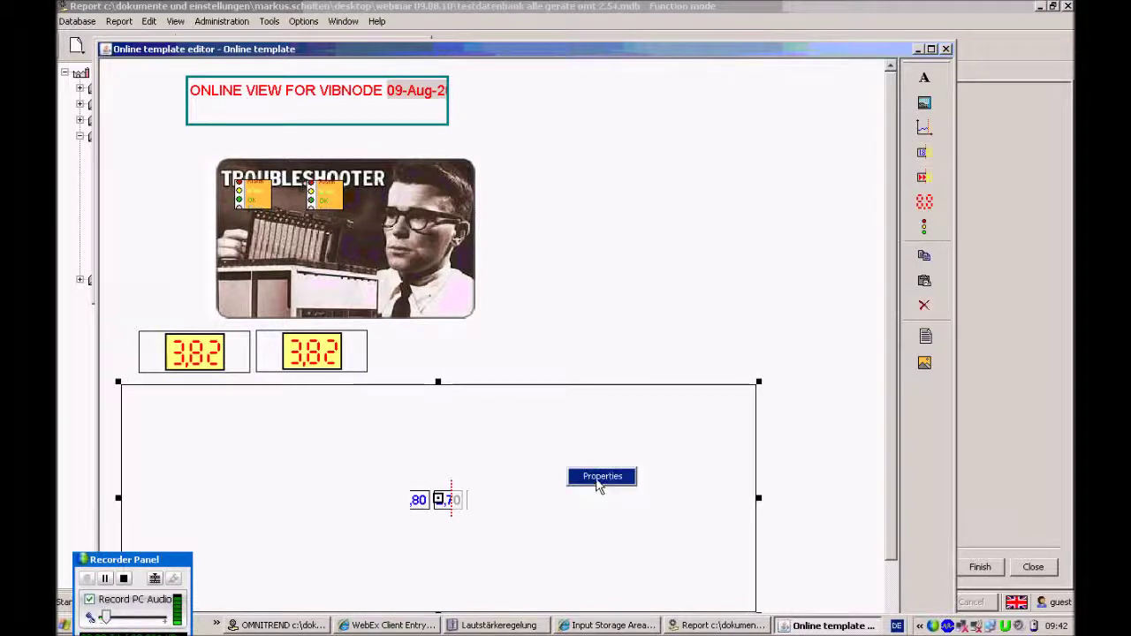
pyautogui.click(598, 481)
pyautogui.click(240, 136)
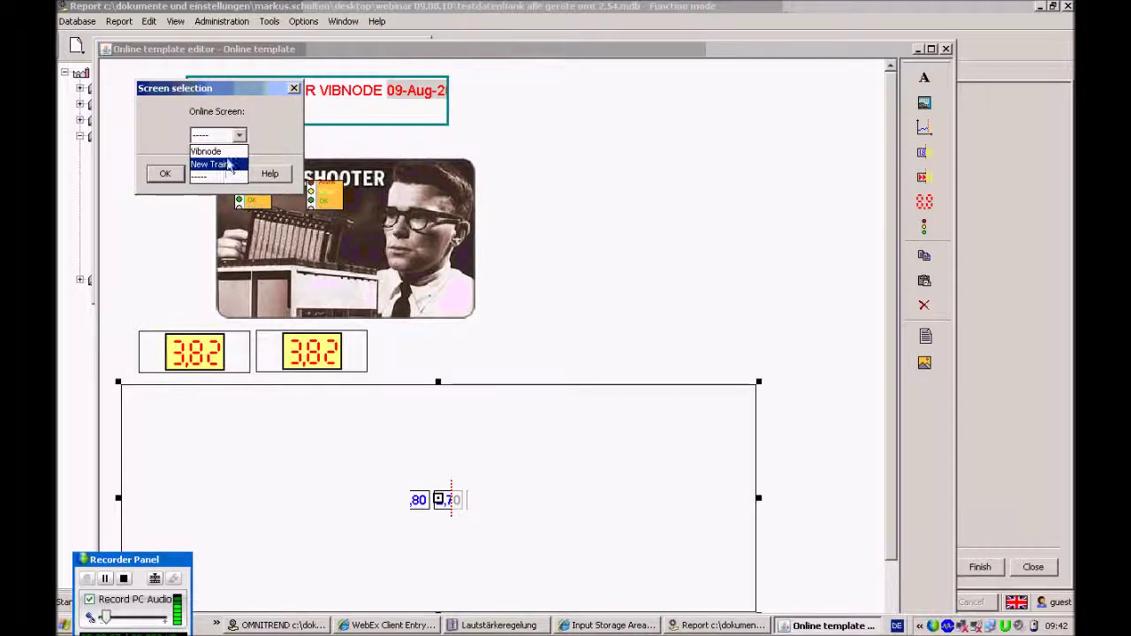
pyautogui.click(228, 164)
pyautogui.click(164, 176)
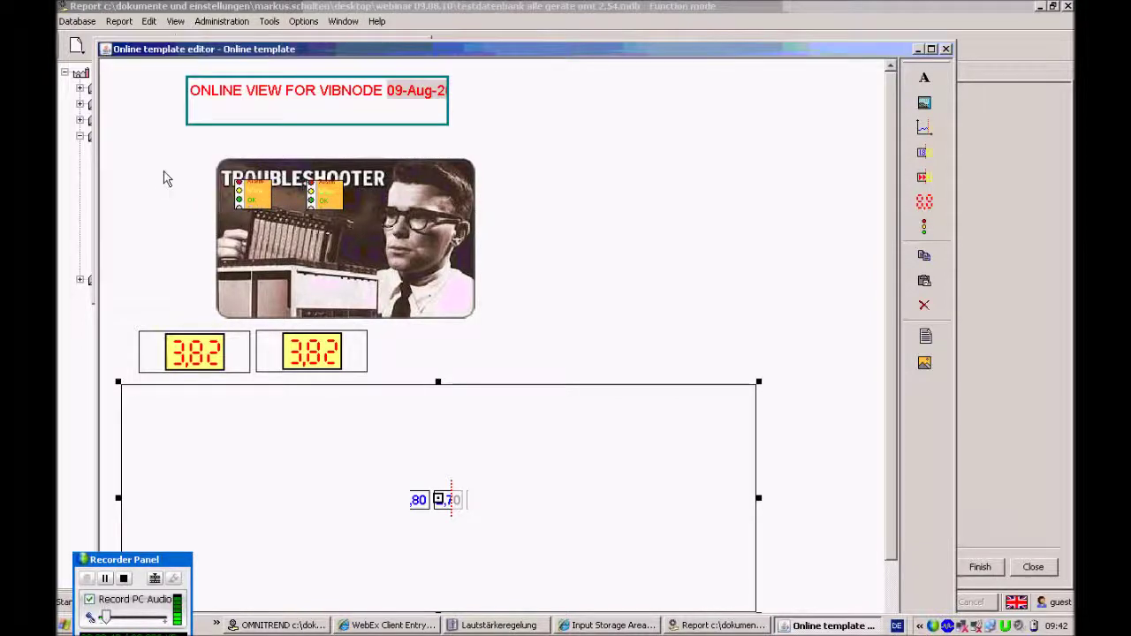
pyautogui.moveTo(709, 51); pyautogui.dragTo(730, 8)
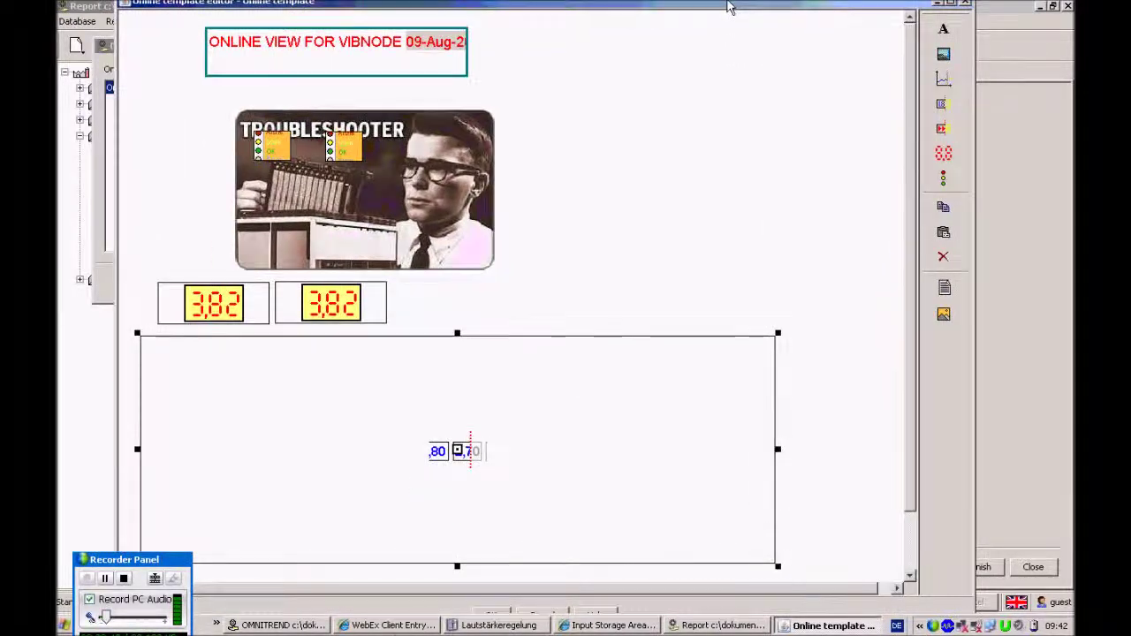
pyautogui.hotkey('alt', 'F4')
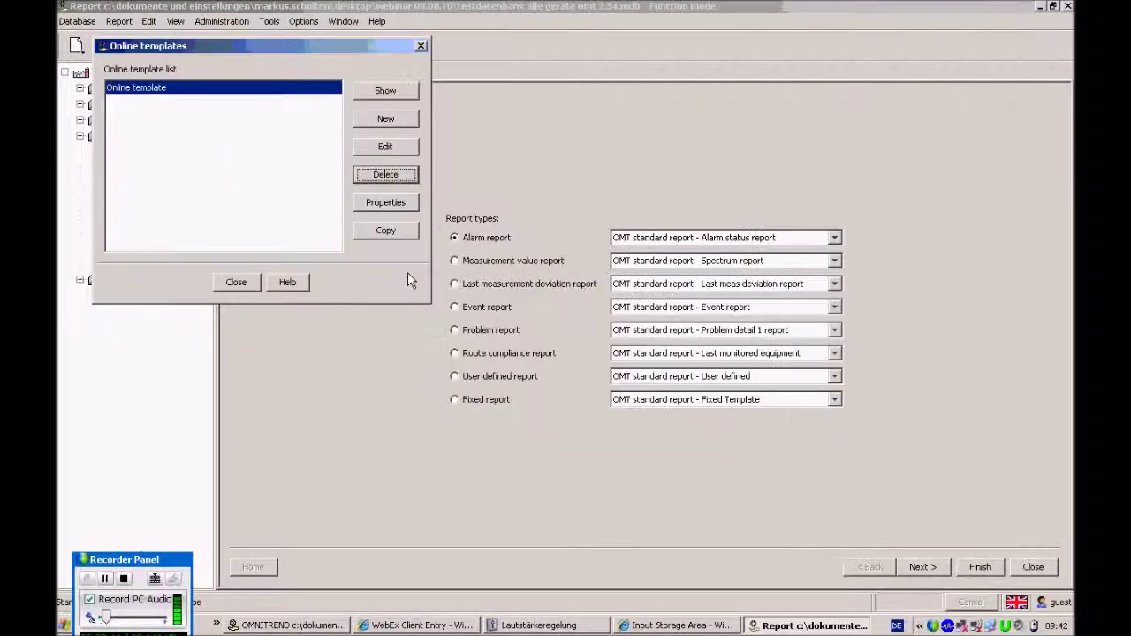
# Preview the template with its embedded screen, then close the preview and reopen the template in the editor
pyautogui.click(385, 90)
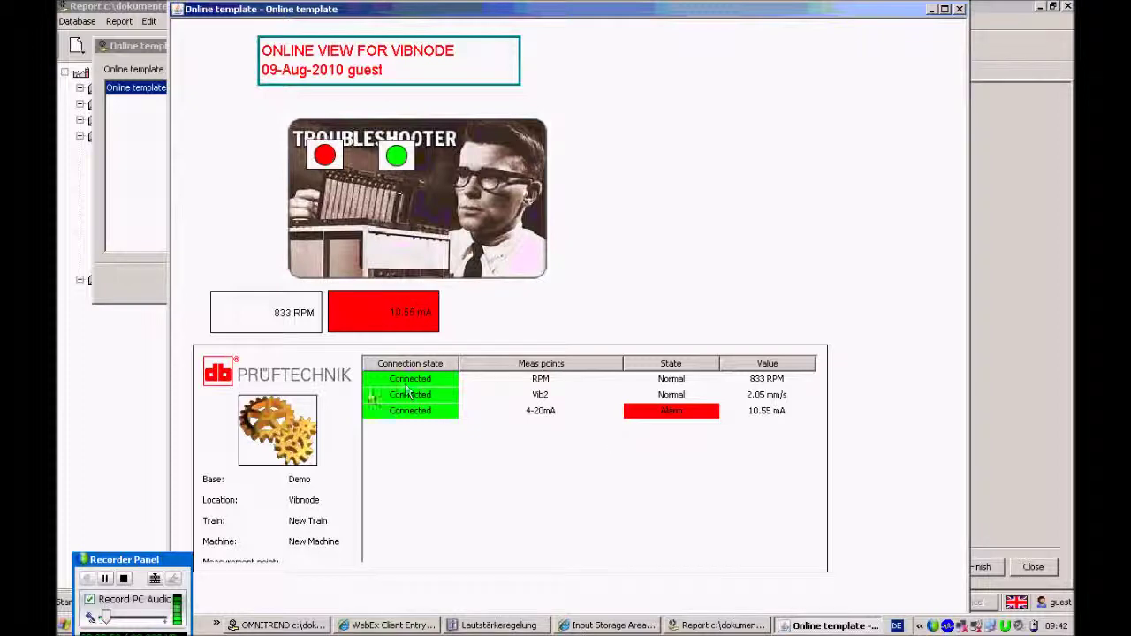
pyautogui.click(959, 9)
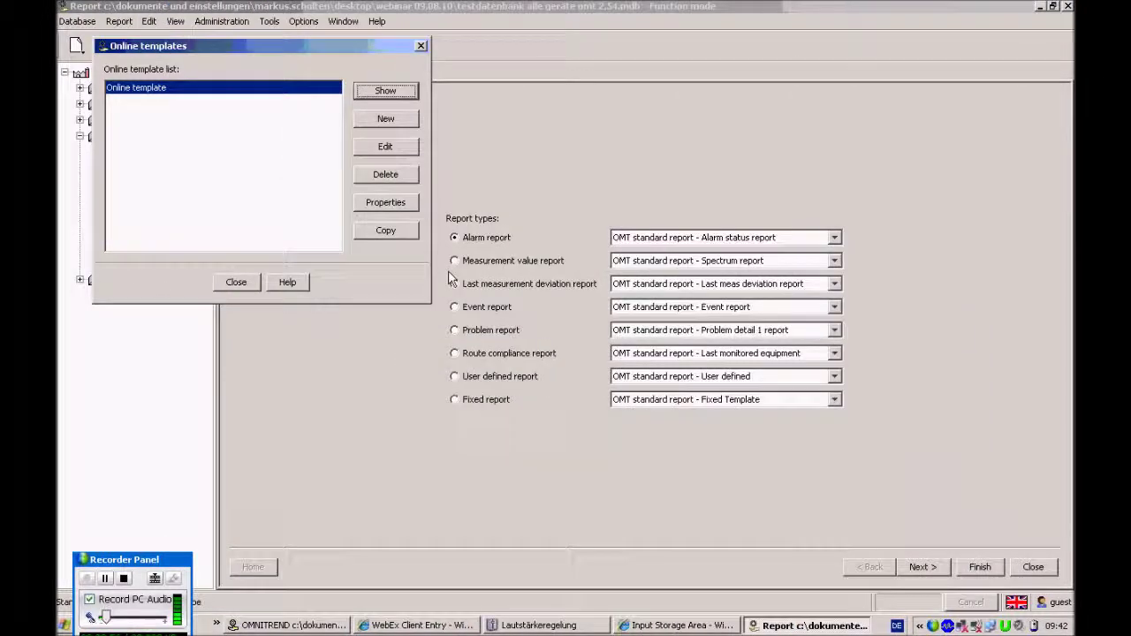
pyautogui.click(387, 147)
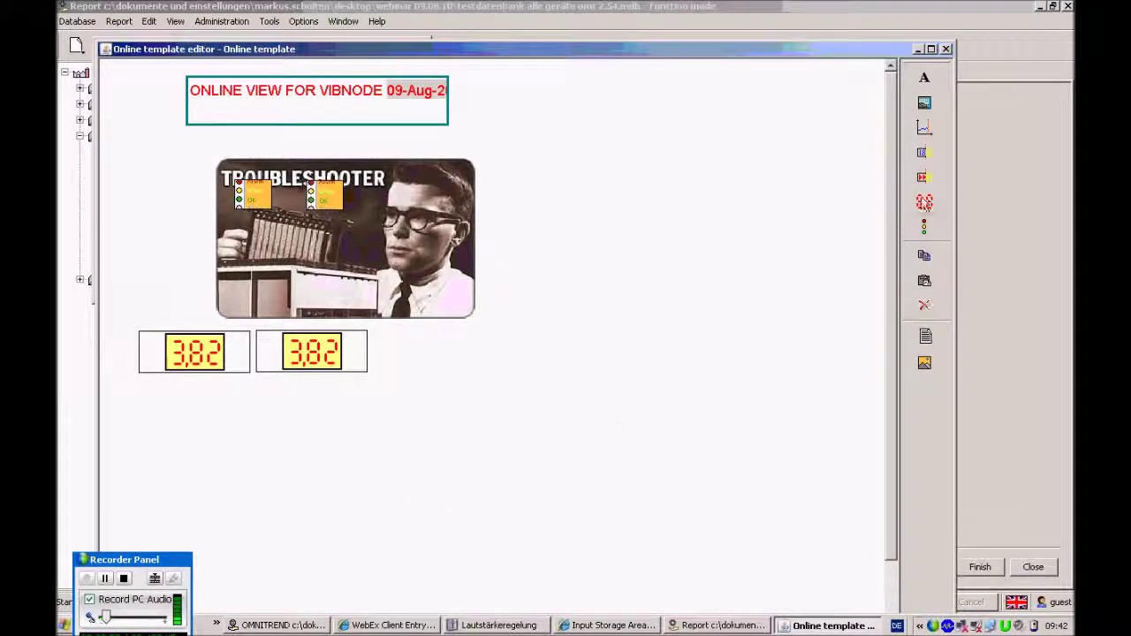
# Draw an online alarm list area beneath the two meters and save the template
pyautogui.click(924, 180)
pyautogui.moveTo(120, 387); pyautogui.dragTo(743, 611)
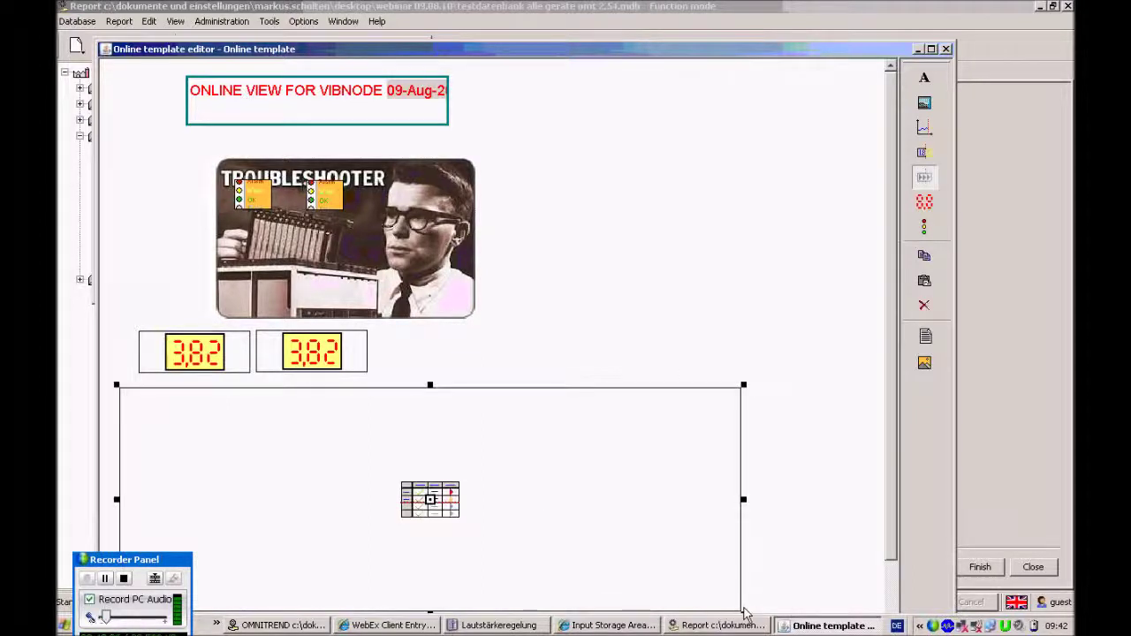
pyautogui.moveTo(614, 62); pyautogui.dragTo(609, 9)
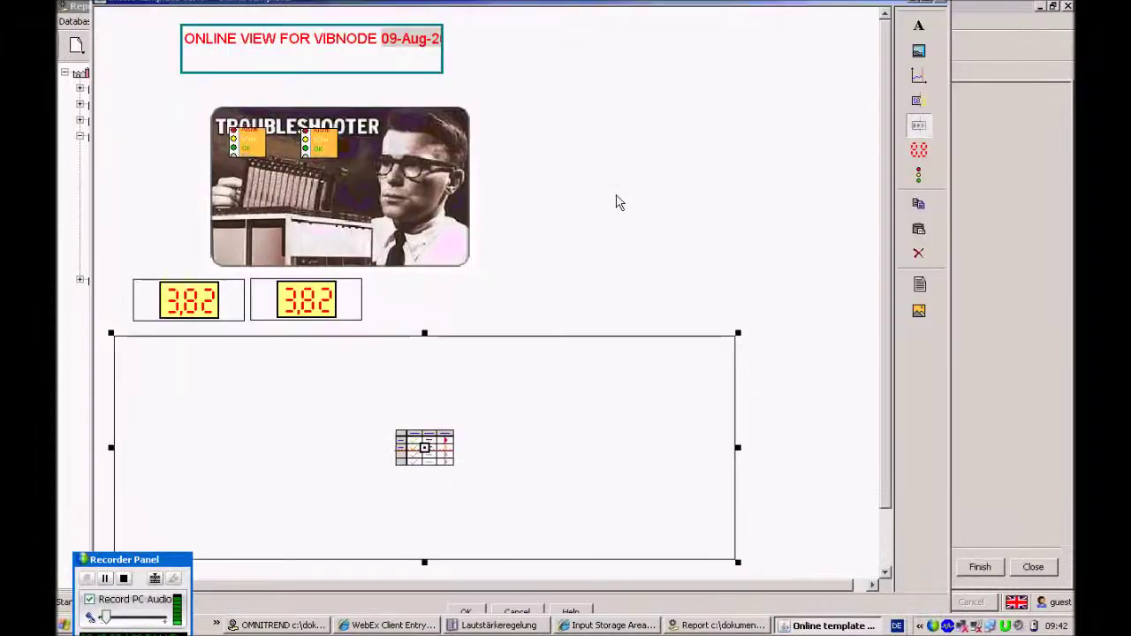
pyautogui.click(469, 612)
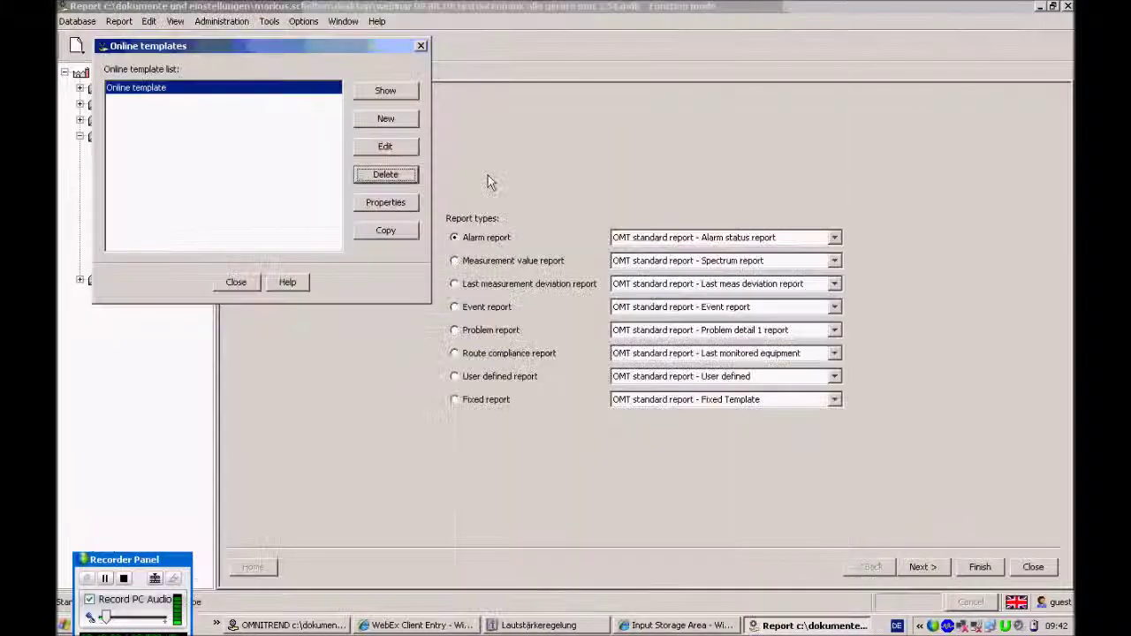
# Preview the template, silence and acknowledge the VN3_keller alarm, then close the live view
pyautogui.click(389, 92)
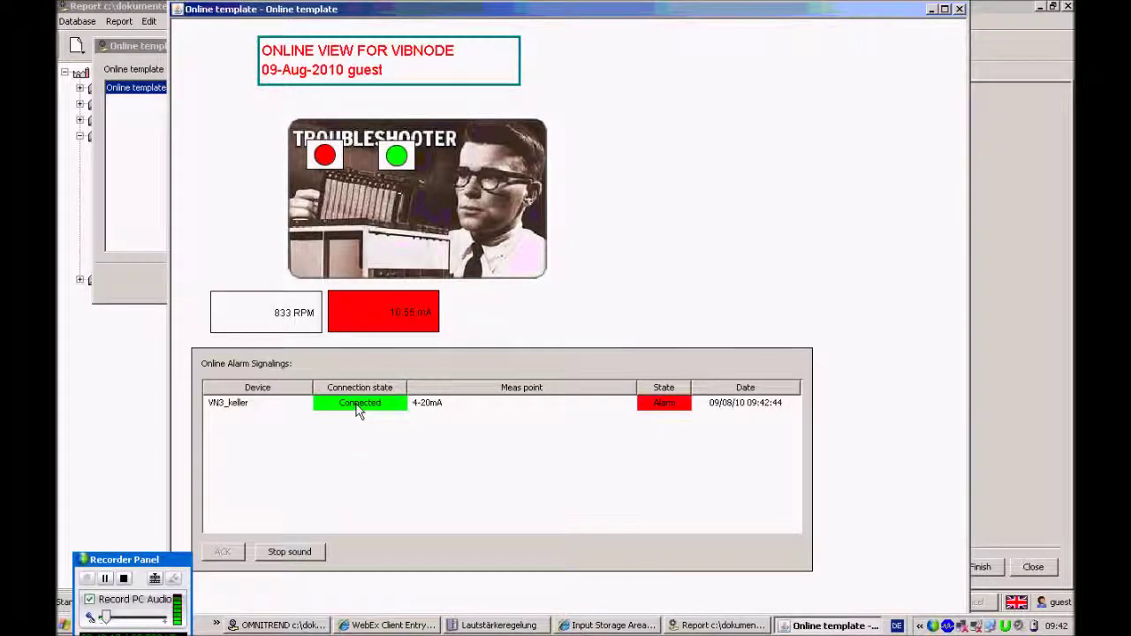
pyautogui.click(240, 404)
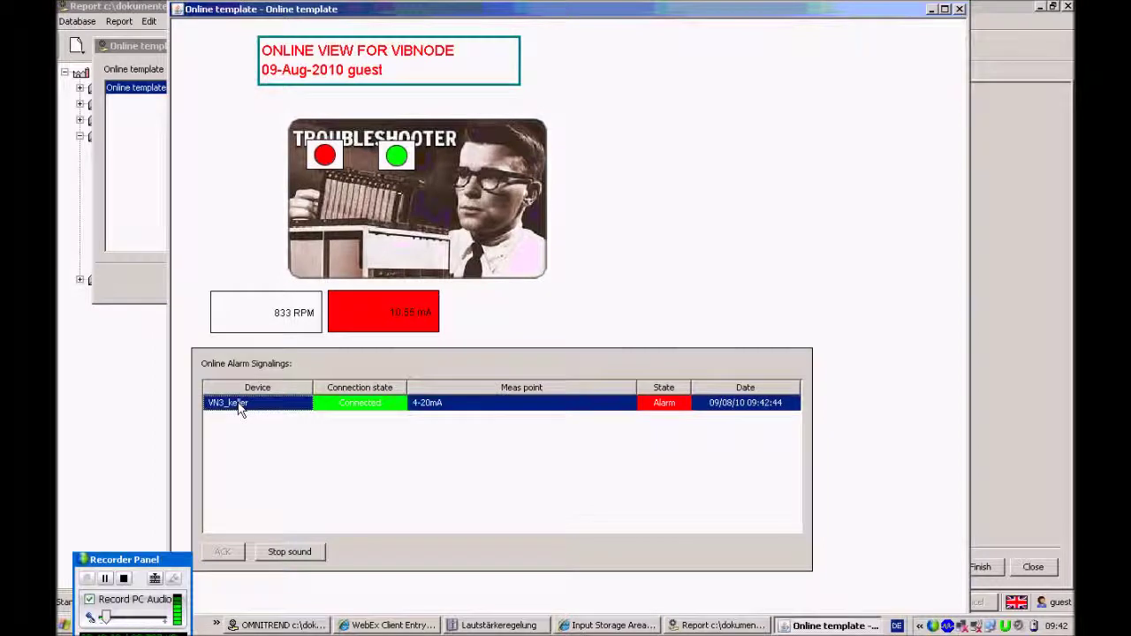
pyautogui.click(298, 555)
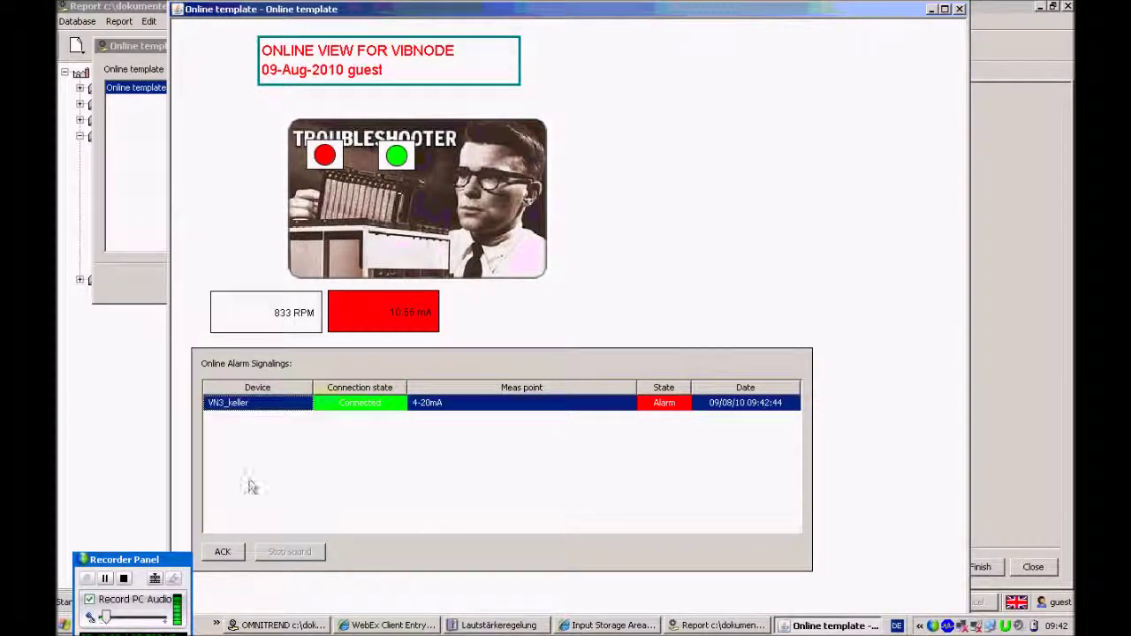
pyautogui.click(223, 553)
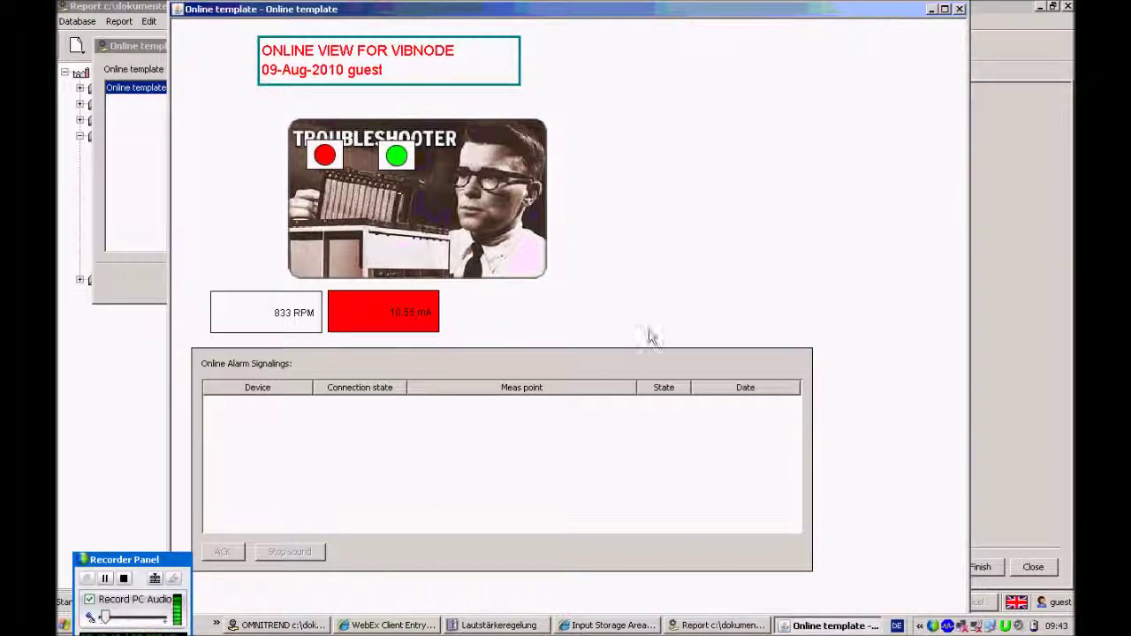
pyautogui.click(961, 11)
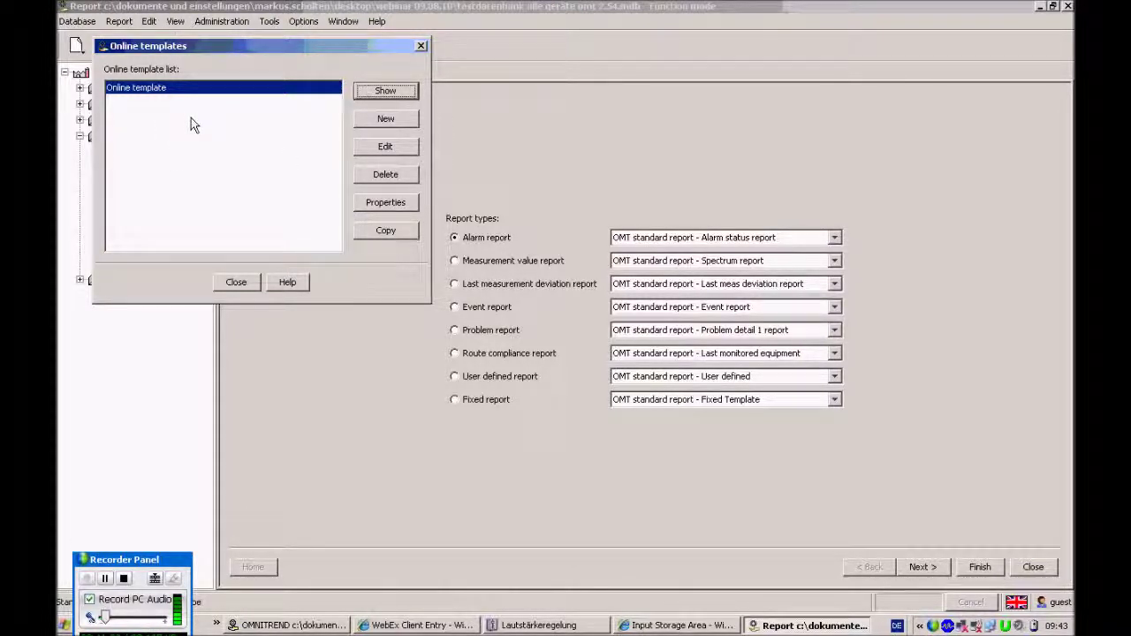
# Start a new online template with a text box reading 'fsdfsdfsdf3fsfds'
pyautogui.click(389, 120)
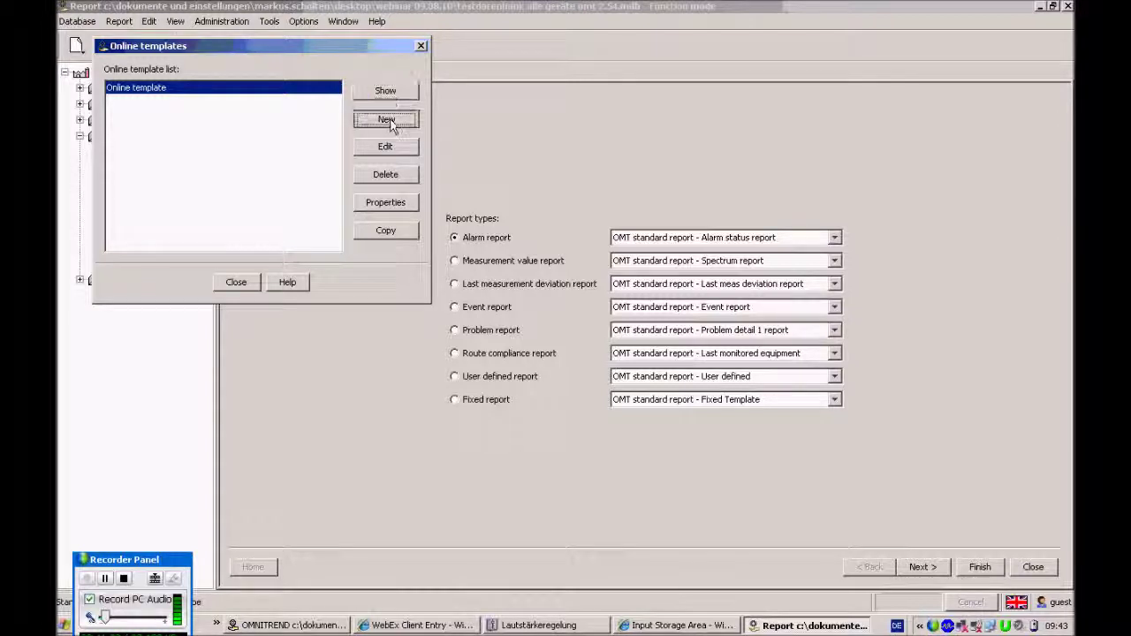
pyautogui.click(605, 78)
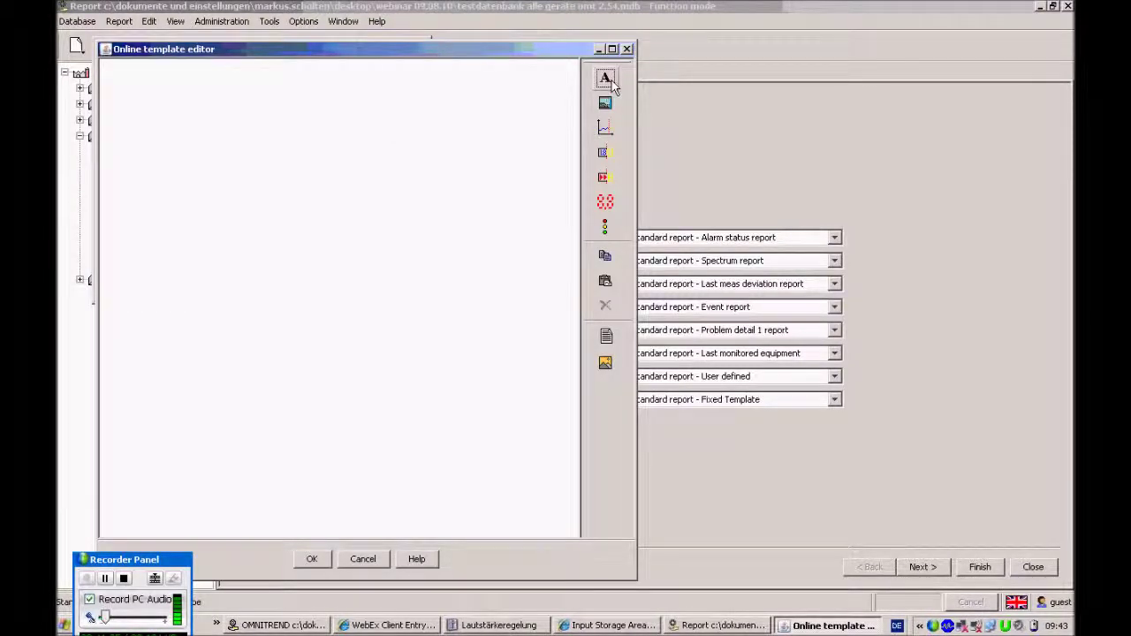
pyautogui.moveTo(164, 161); pyautogui.dragTo(497, 367)
pyautogui.rightClick(414, 279)
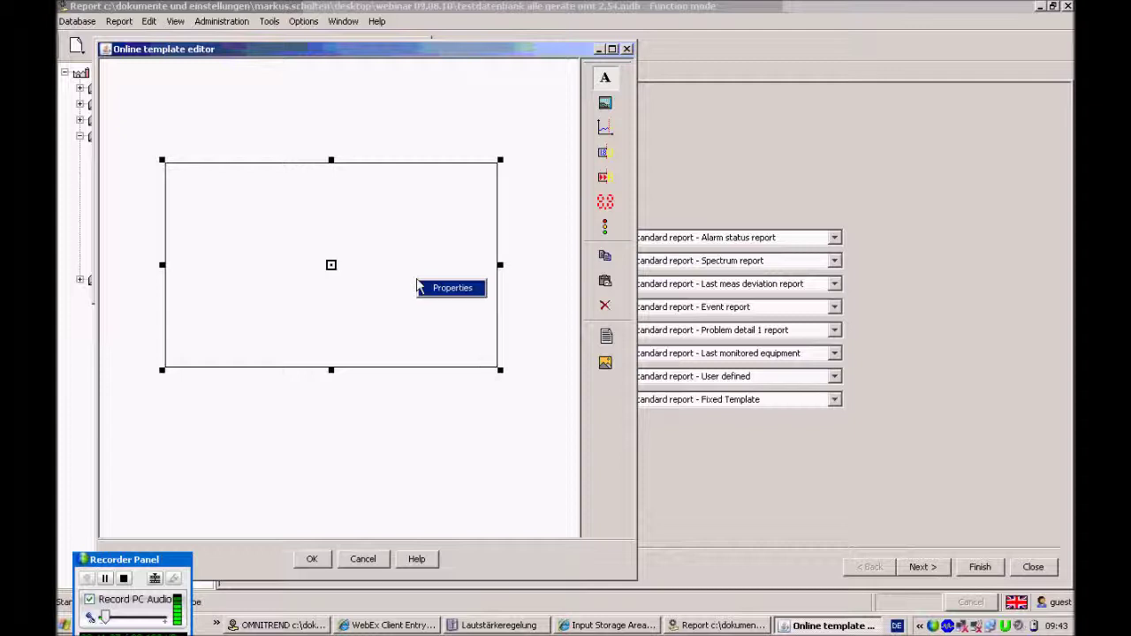
pyautogui.click(455, 288)
pyautogui.write('fsdfsdfsdf3fsfdsf')
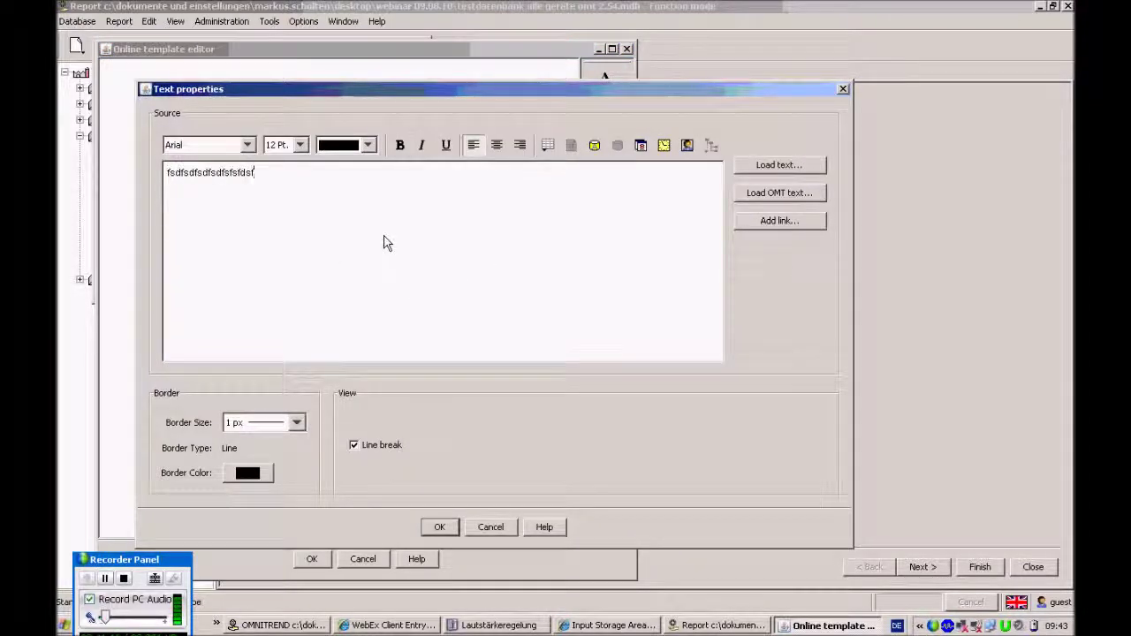
pyautogui.click(439, 527)
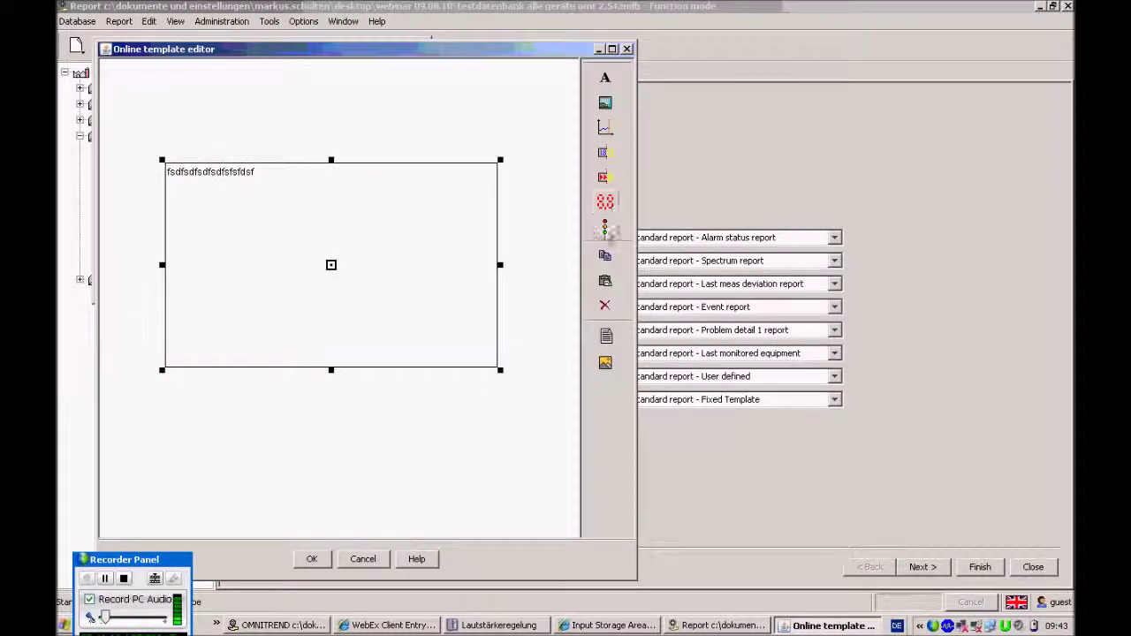
# Add a digital meter below the text box with source Vibnode > New Machine > RPM > 1:8 Speed
pyautogui.click(605, 201)
pyautogui.moveTo(202, 408); pyautogui.dragTo(495, 520)
pyautogui.rightClick(412, 482)
pyautogui.click(449, 480)
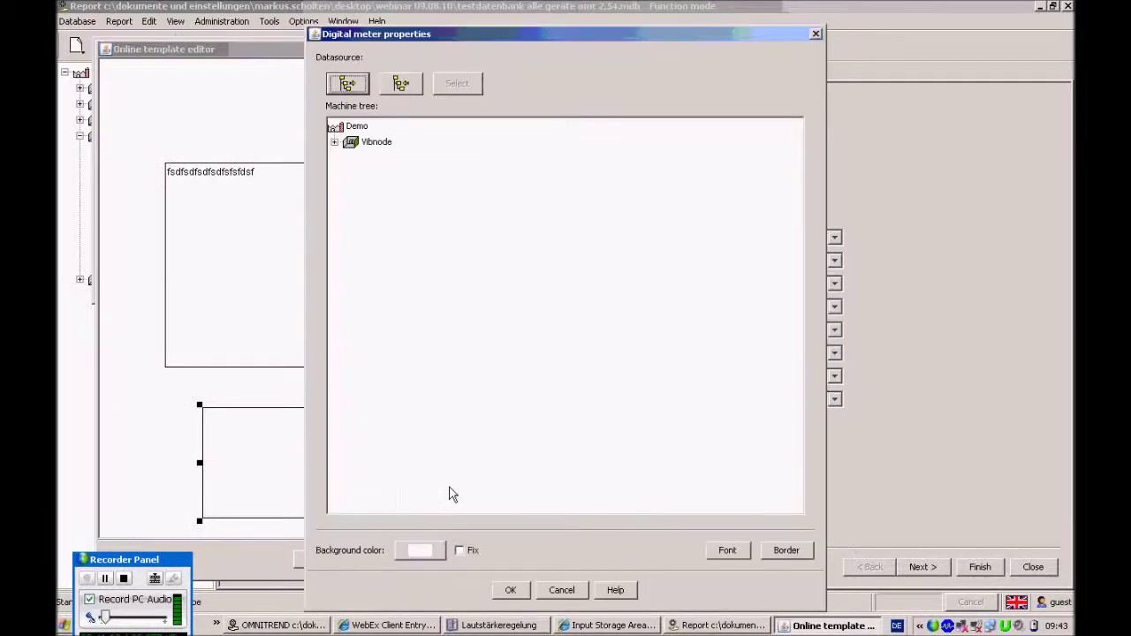
pyautogui.click(334, 141)
pyautogui.click(349, 157)
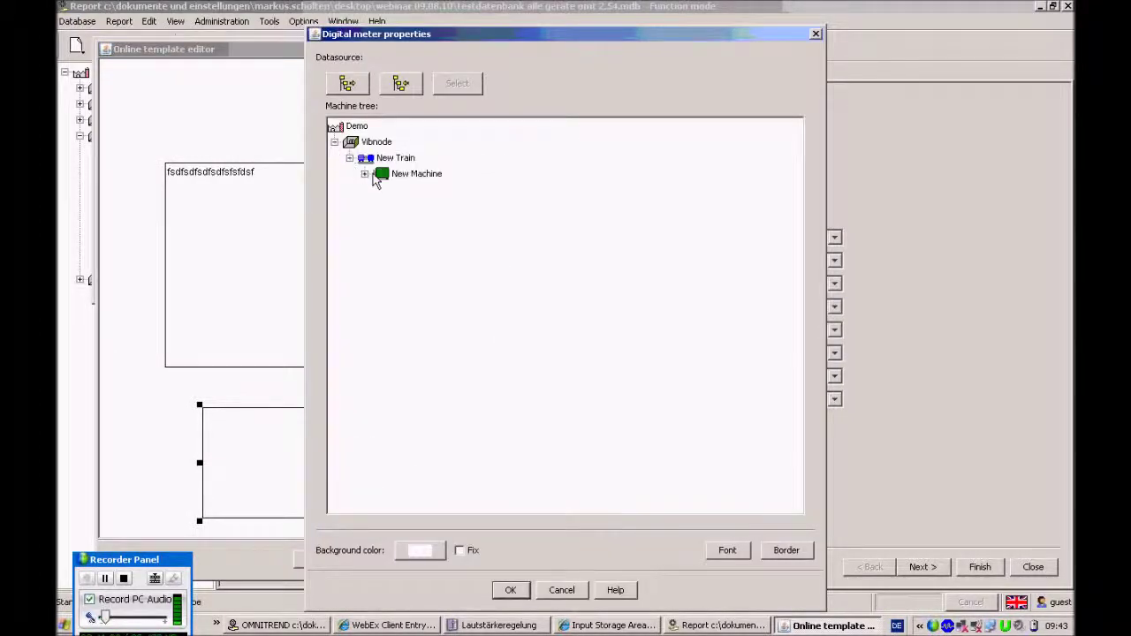
pyautogui.click(364, 174)
pyautogui.click(414, 190)
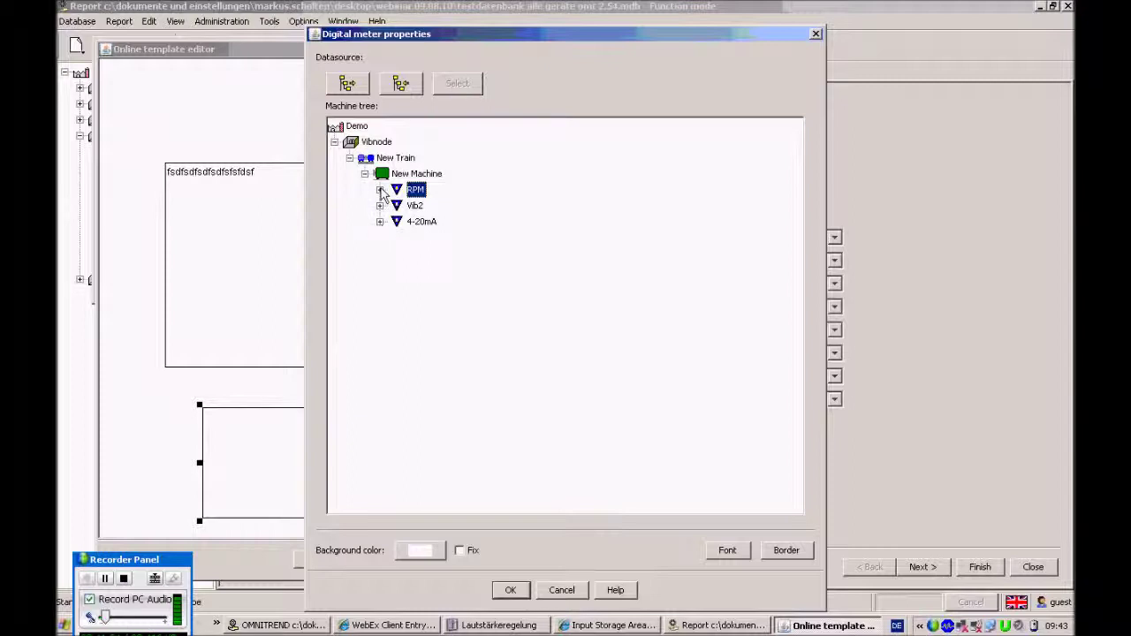
pyautogui.click(380, 190)
pyautogui.click(432, 206)
pyautogui.click(446, 89)
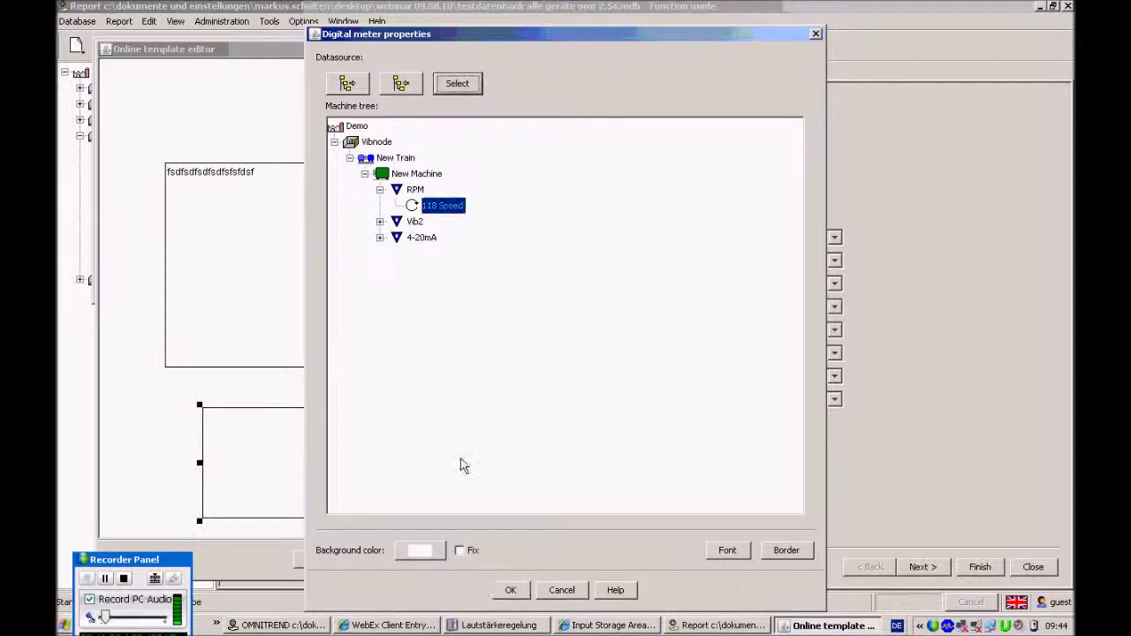
# Confirm the meter, save the new template, and select the original Online template
pyautogui.click(511, 590)
pyautogui.click(314, 559)
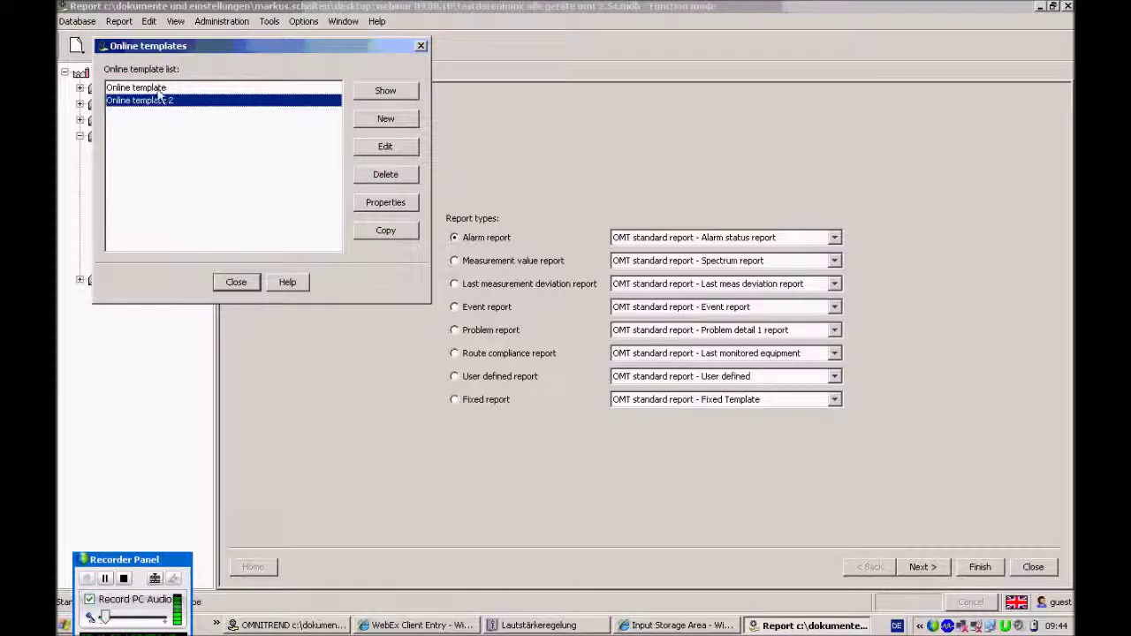
pyautogui.click(159, 89)
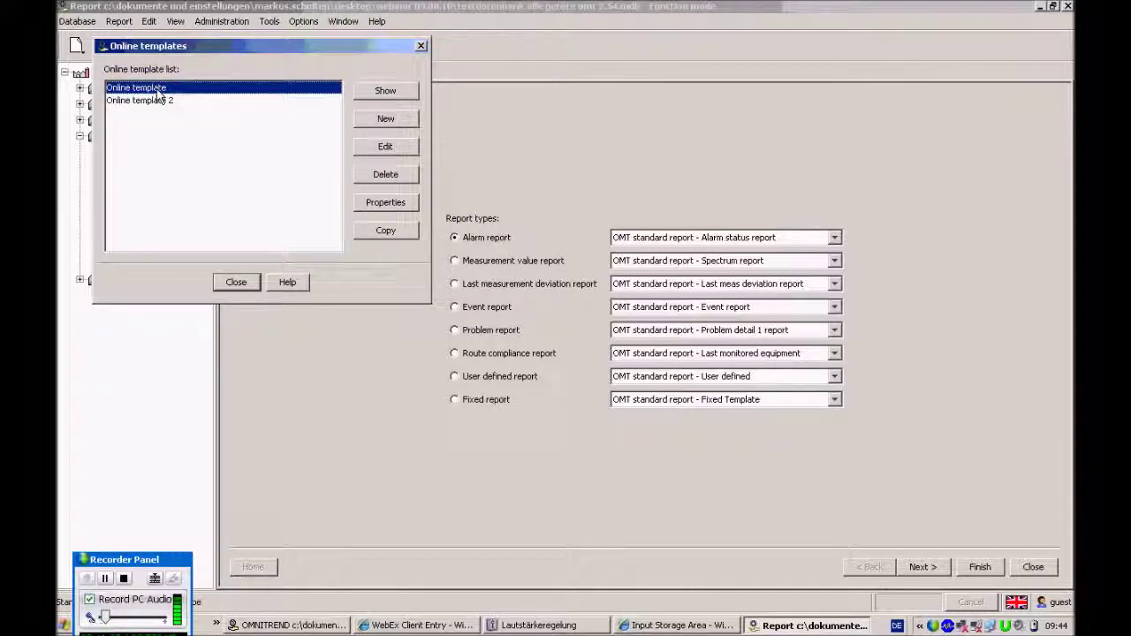
# Edit Online template, open the ONLINE VIEW FOR VIBNODE title's properties, and delete the stray character
pyautogui.click(394, 149)
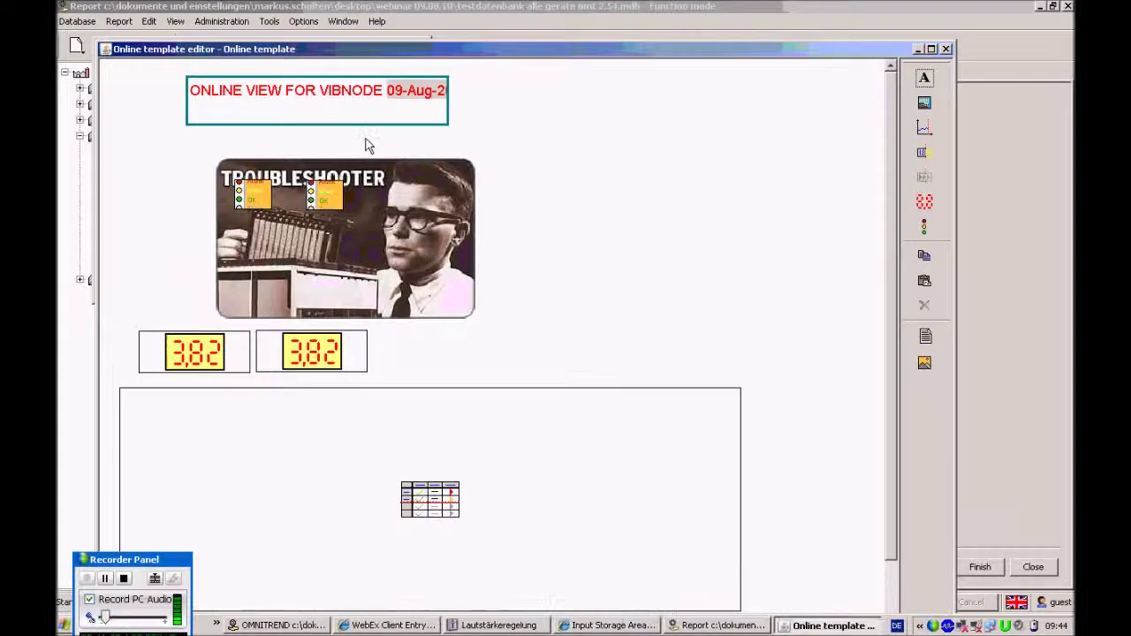
pyautogui.click(362, 109)
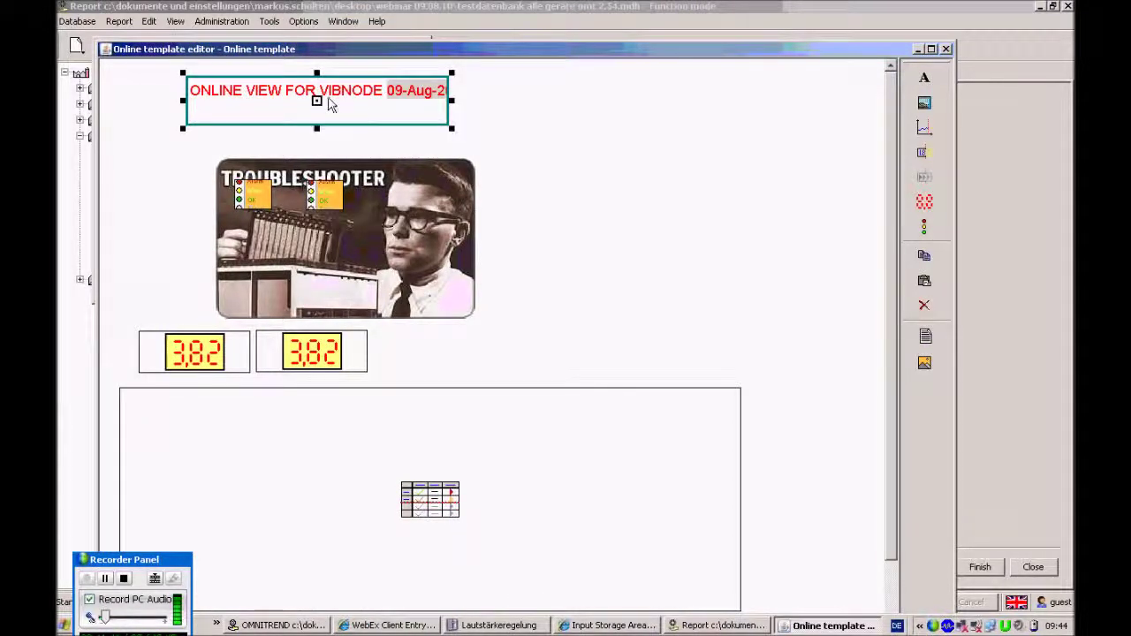
pyautogui.rightClick(373, 122)
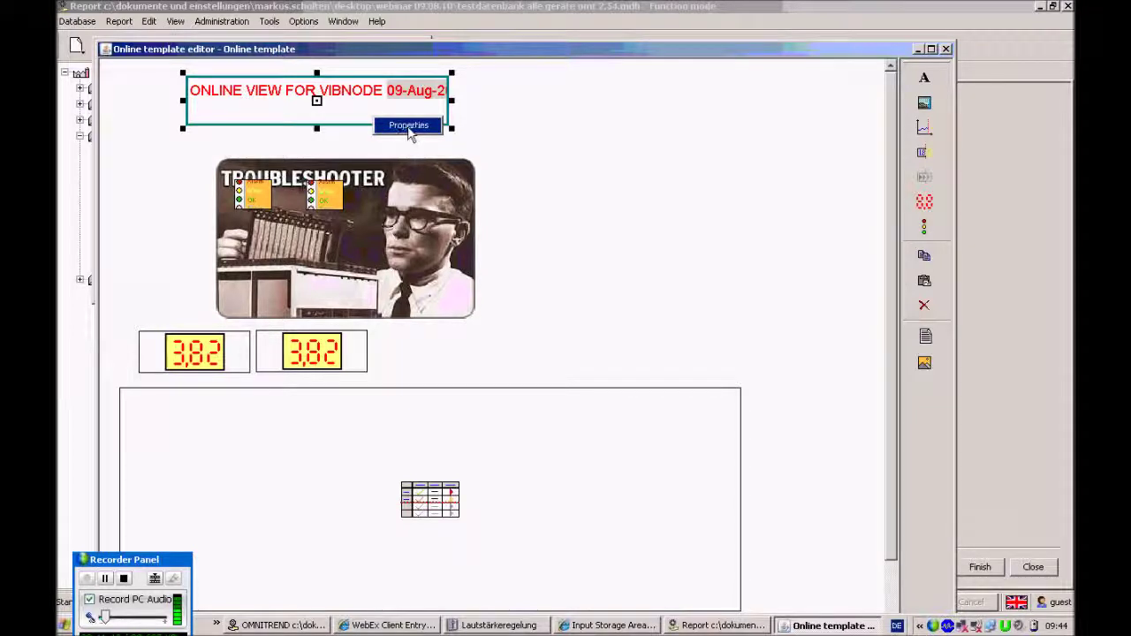
pyautogui.click(408, 126)
pyautogui.moveTo(360, 189); pyautogui.dragTo(220, 193)
pyautogui.click(522, 177)
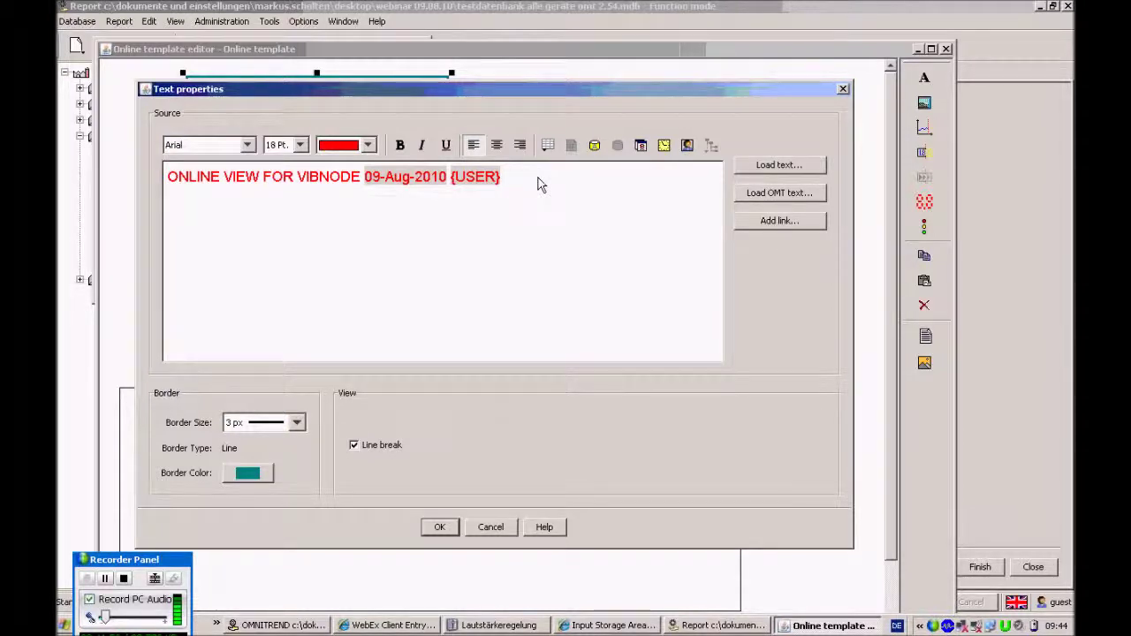
pyautogui.press('BackSpace')
# Insert a link to Online template 2 labelled 'LINK TO TEMPLATE 2' in the title text
pyautogui.click(801, 222)
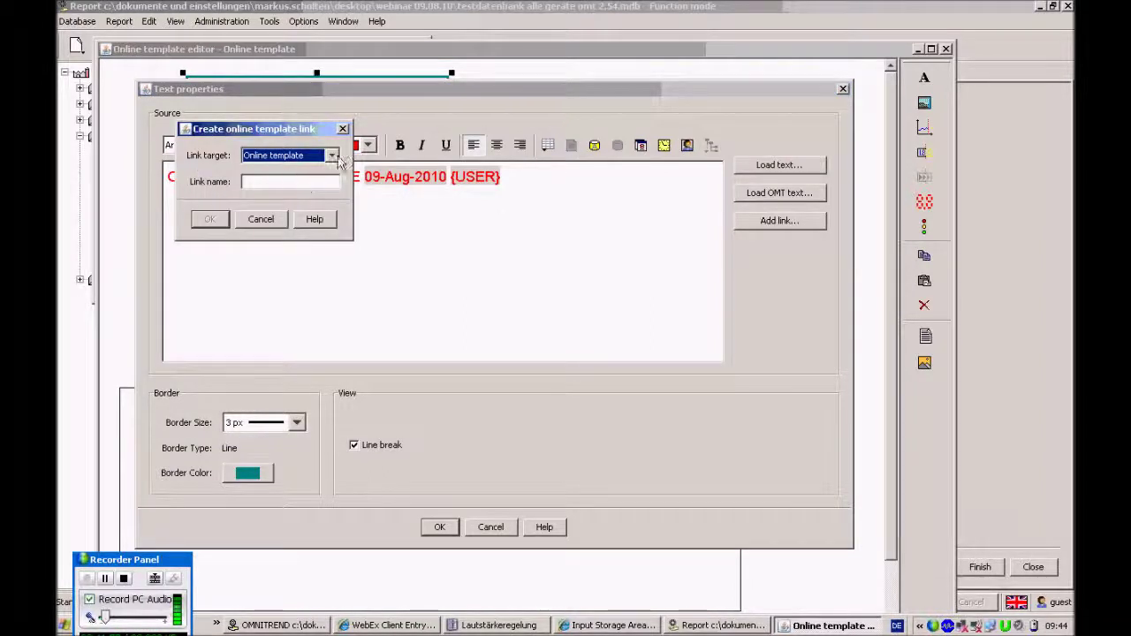
pyautogui.click(331, 155)
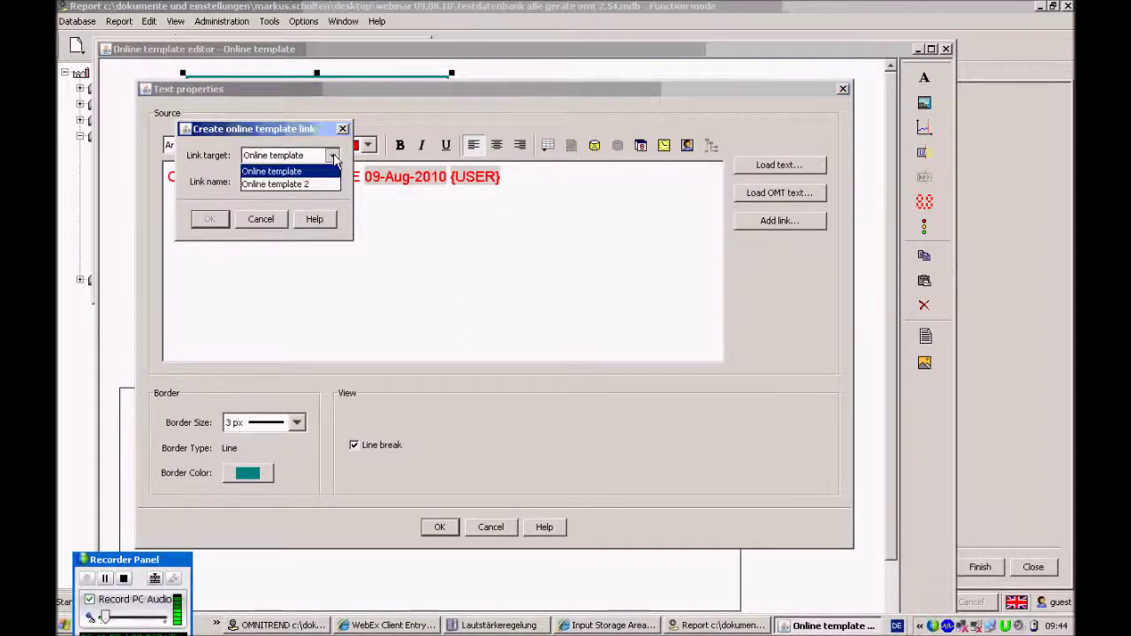
pyautogui.click(314, 182)
pyautogui.click(314, 182)
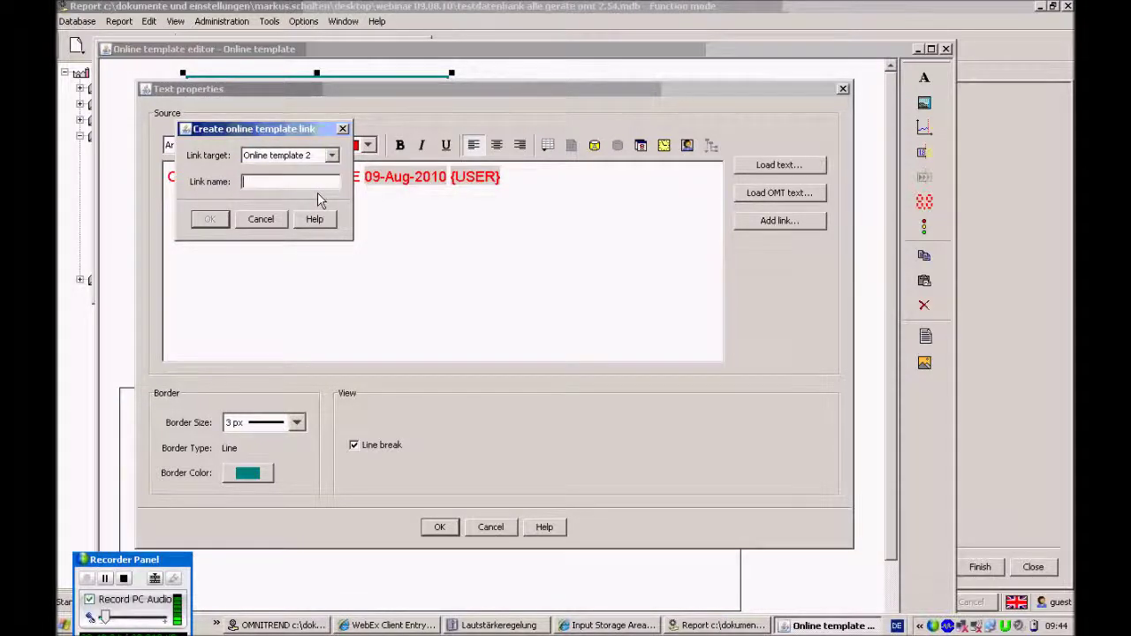
pyautogui.write('LINK TO TE')
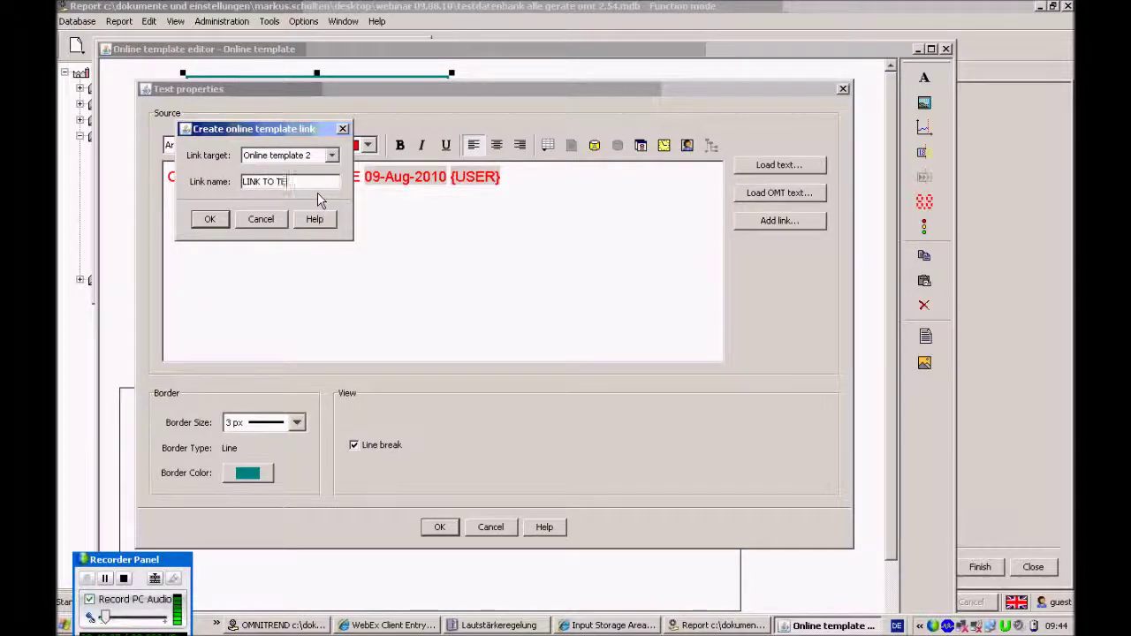
pyautogui.write('ATE 2')
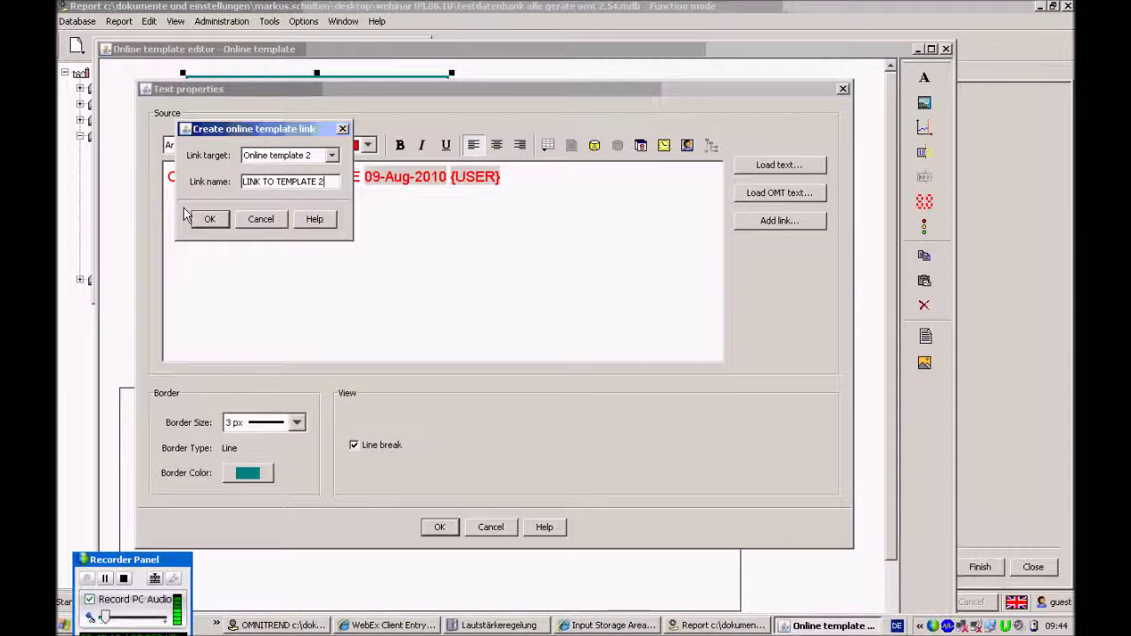
pyautogui.click(209, 221)
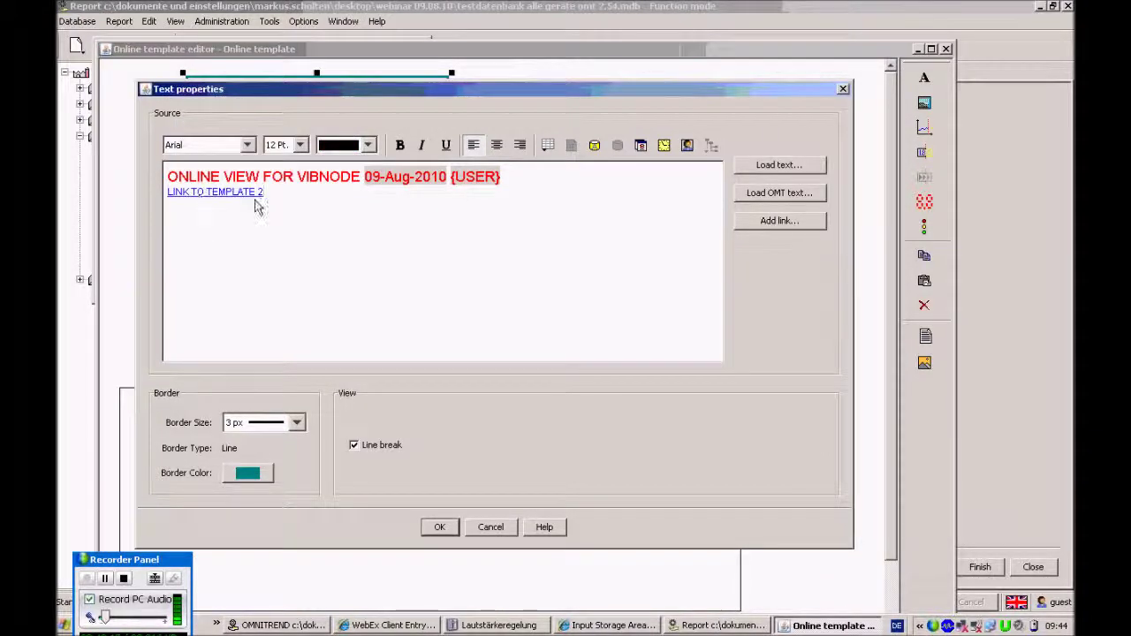
# Enlarge the font of the link text and apply the title text changes
pyautogui.moveTo(272, 196); pyautogui.dragTo(168, 195)
pyautogui.click(284, 148)
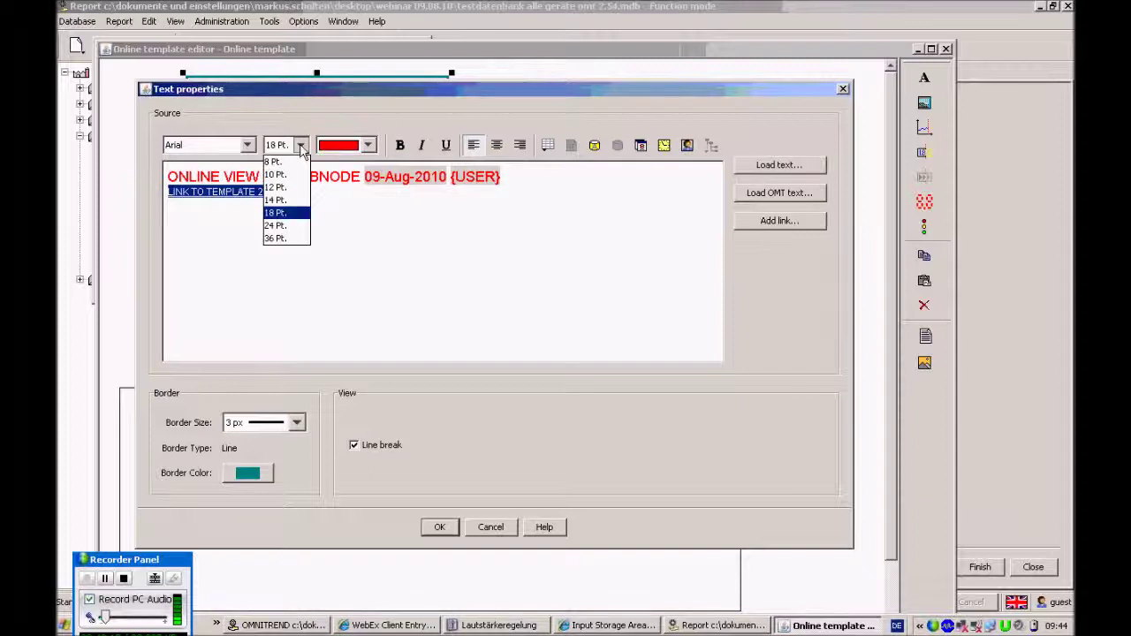
pyautogui.click(281, 200)
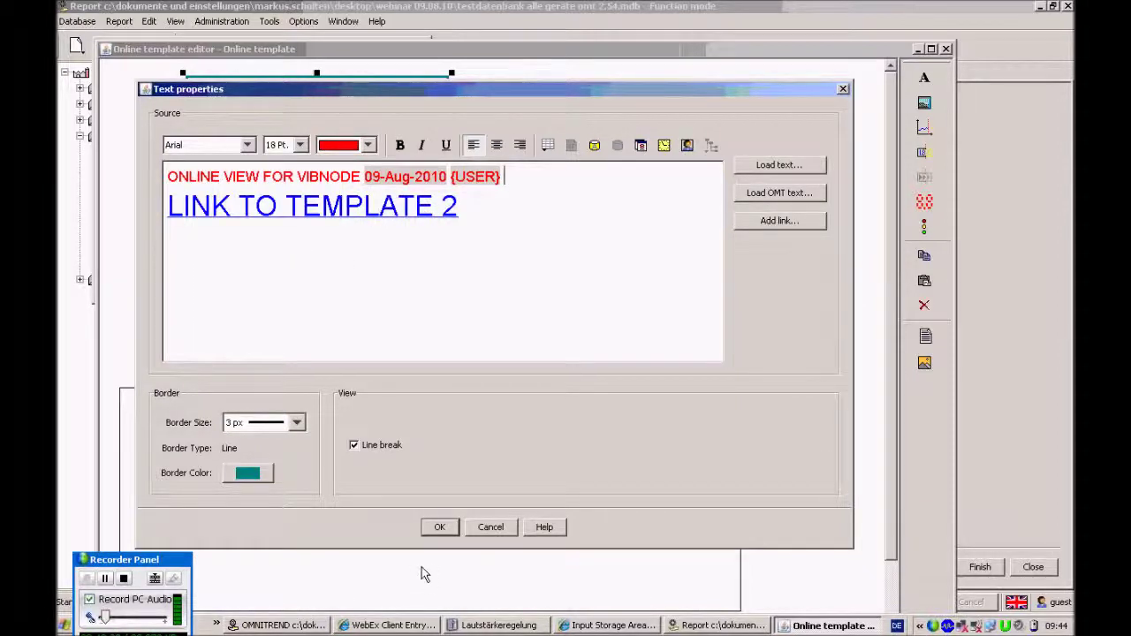
pyautogui.click(441, 528)
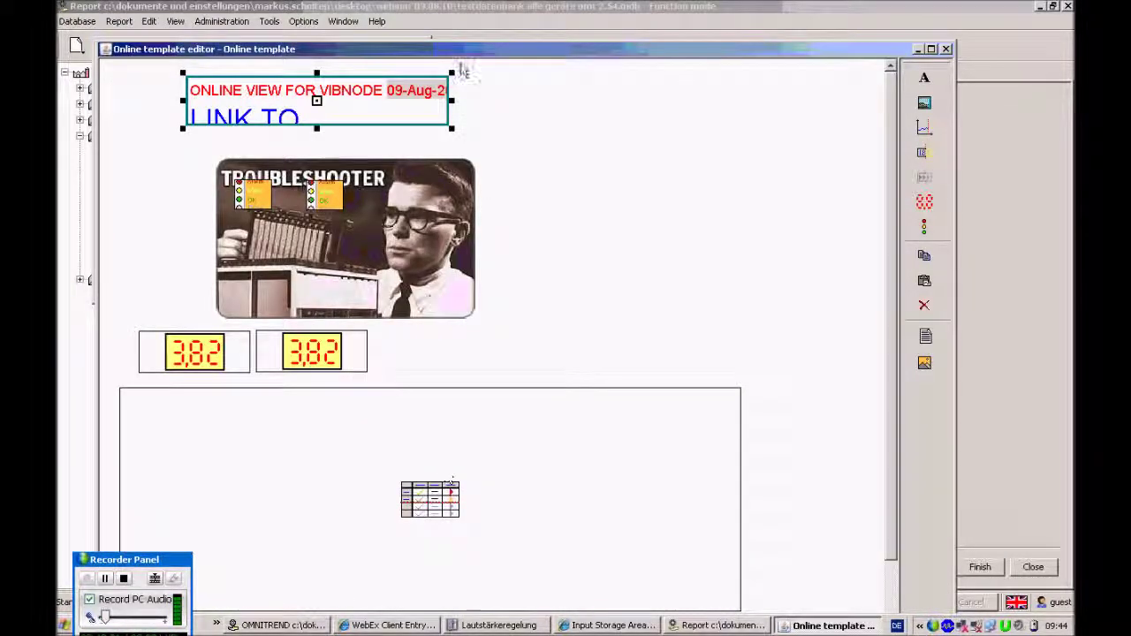
# Widen and heighten the title box so the link fits, then save the template
pyautogui.moveTo(454, 113); pyautogui.dragTo(750, 116)
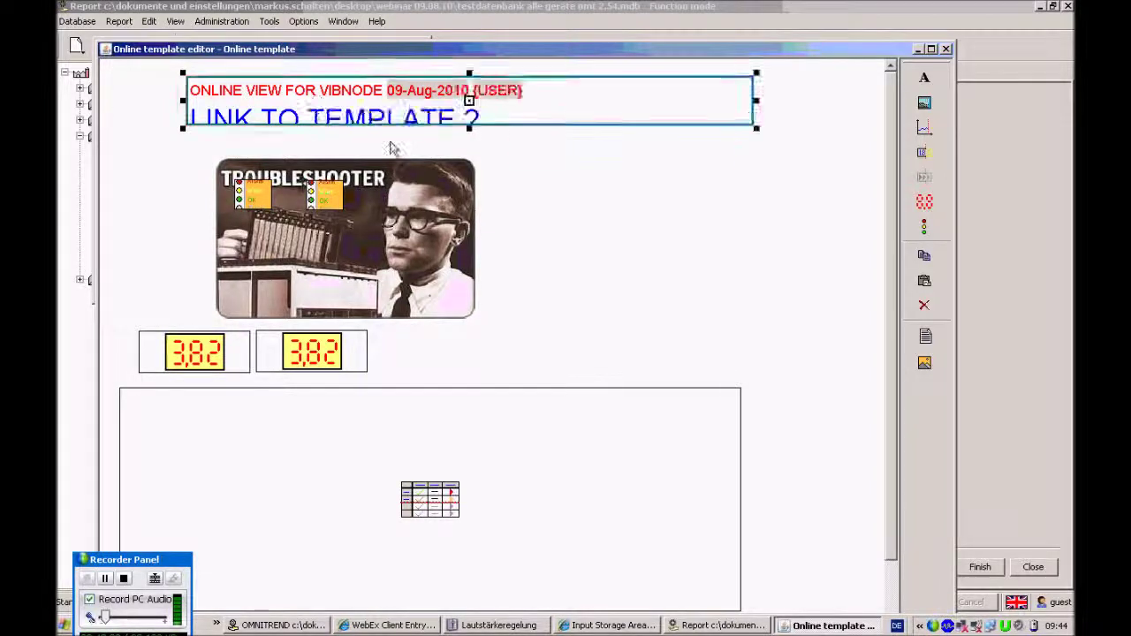
pyautogui.moveTo(469, 128); pyautogui.dragTo(470, 155)
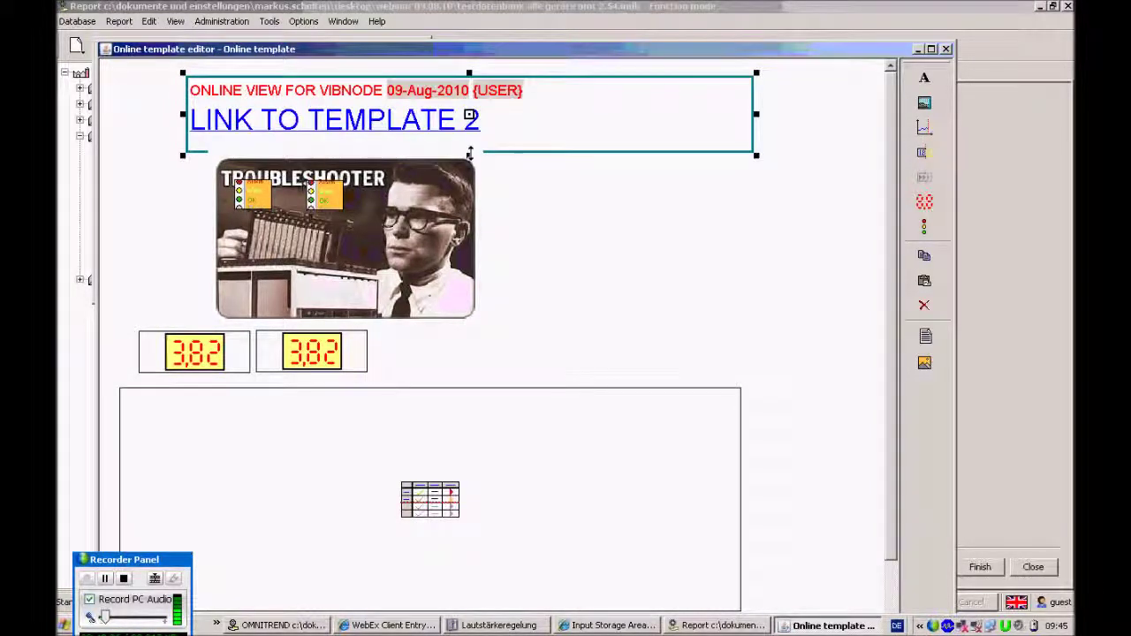
pyautogui.moveTo(681, 50); pyautogui.dragTo(683, 1)
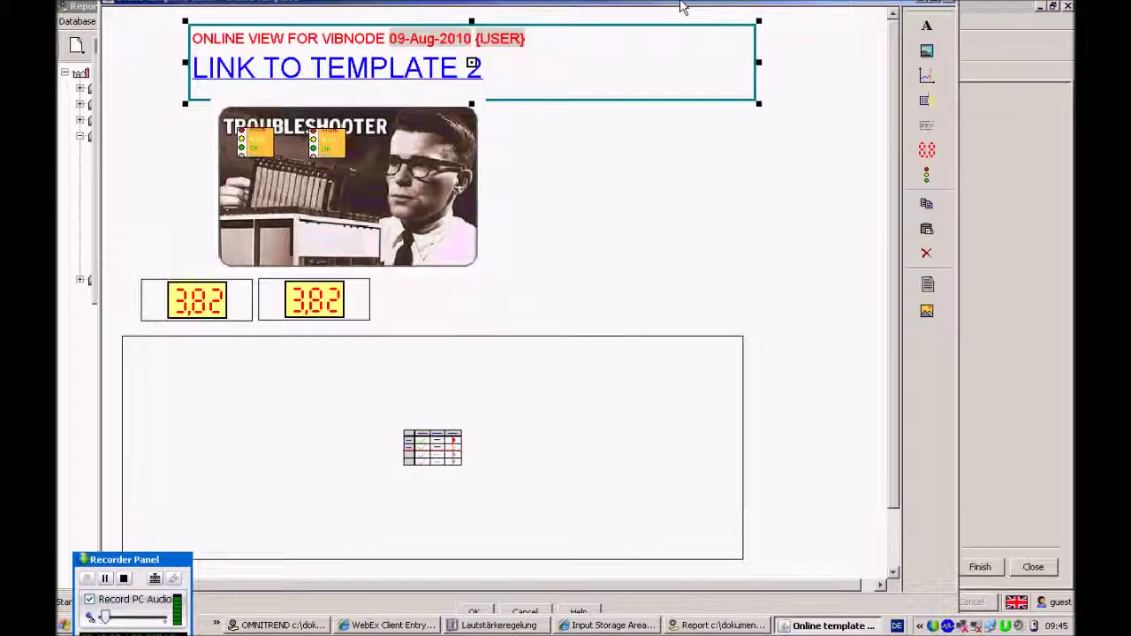
pyautogui.click(474, 611)
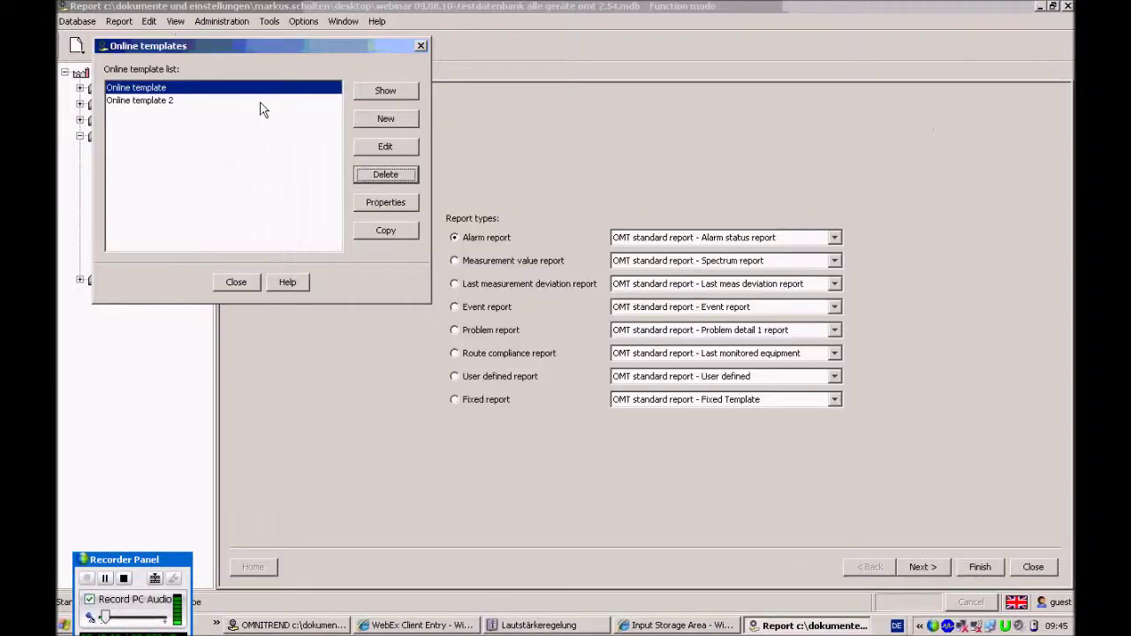
# Open the live view, follow the link to Online template 2, and silence the VN3_keller alarm
pyautogui.click(382, 94)
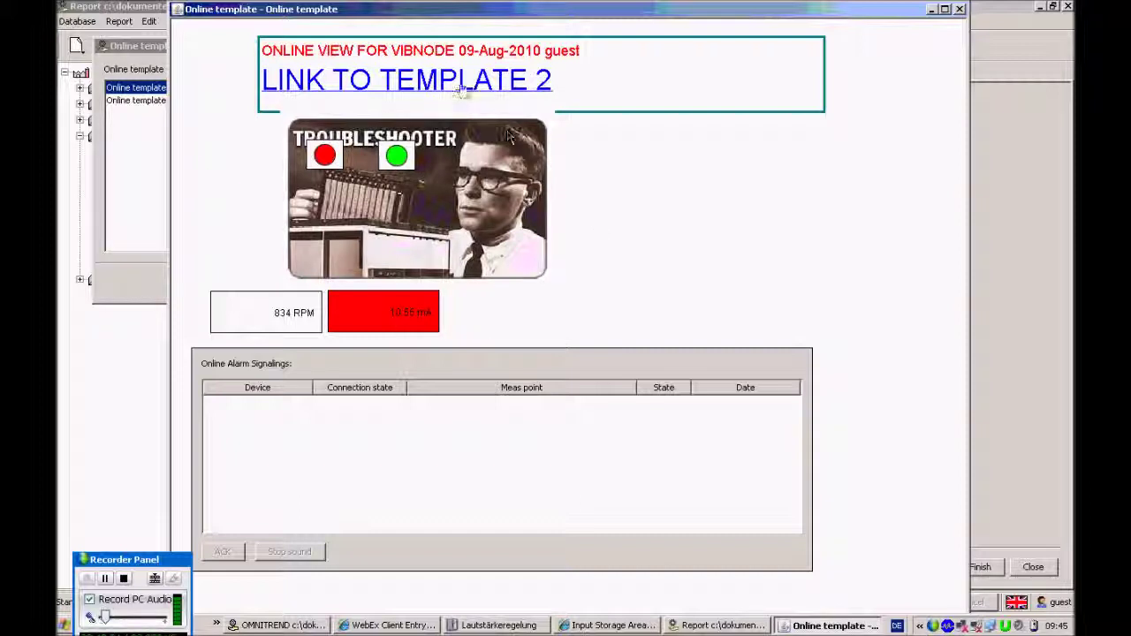
pyautogui.click(296, 89)
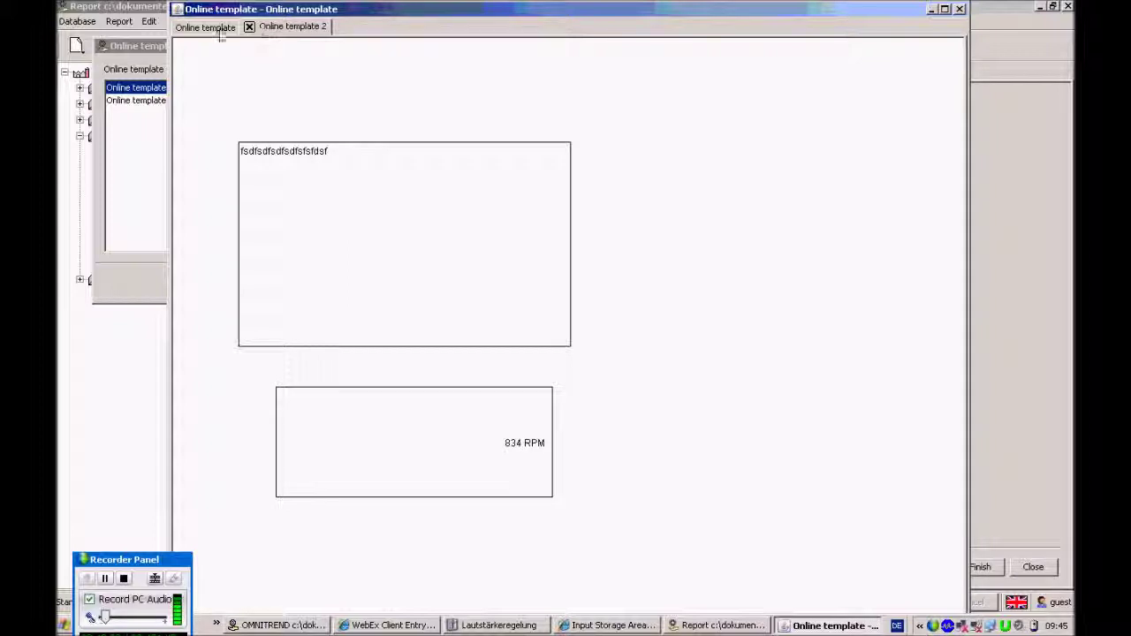
pyautogui.click(216, 28)
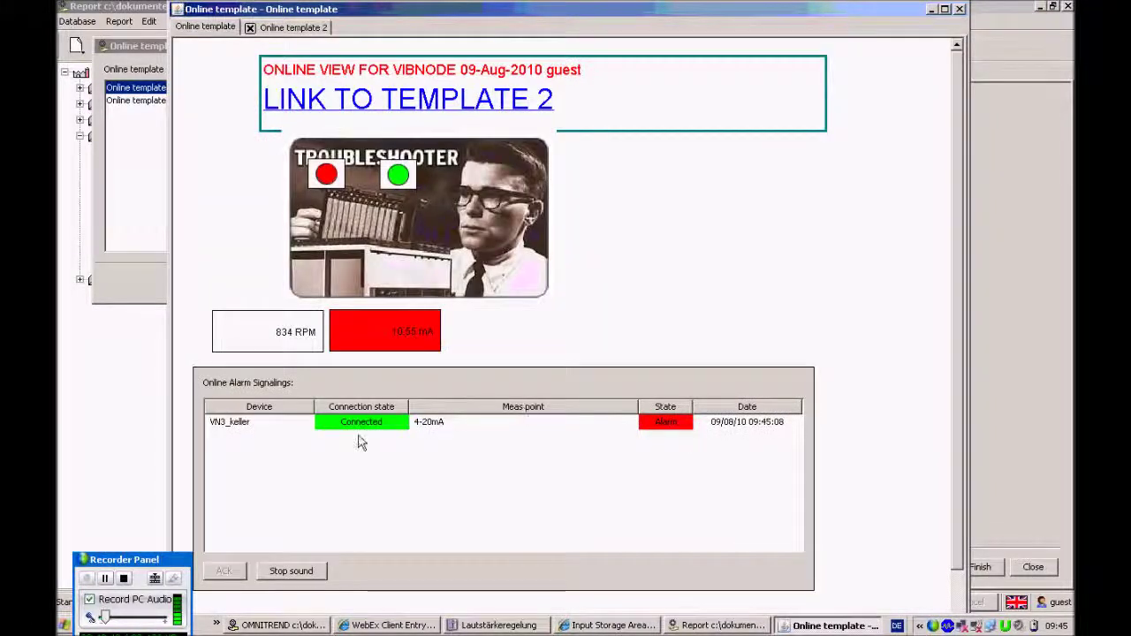
pyautogui.click(348, 422)
pyautogui.click(256, 572)
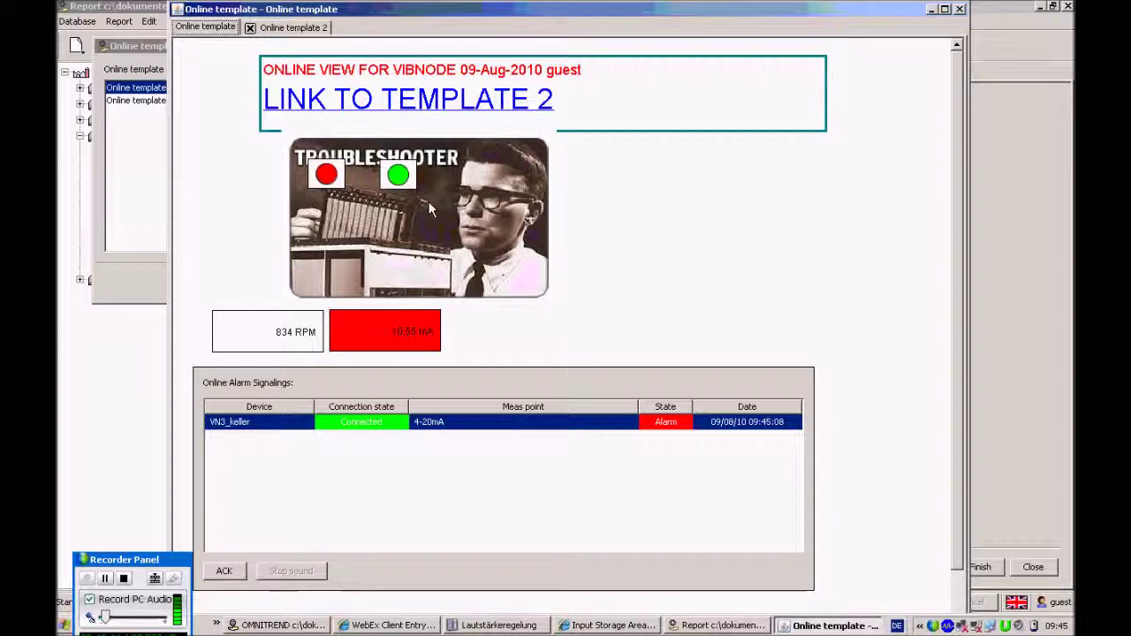
# Close the Online template 2 tab and reopen it through the LINK TO TEMPLATE 2 link
pyautogui.click(281, 30)
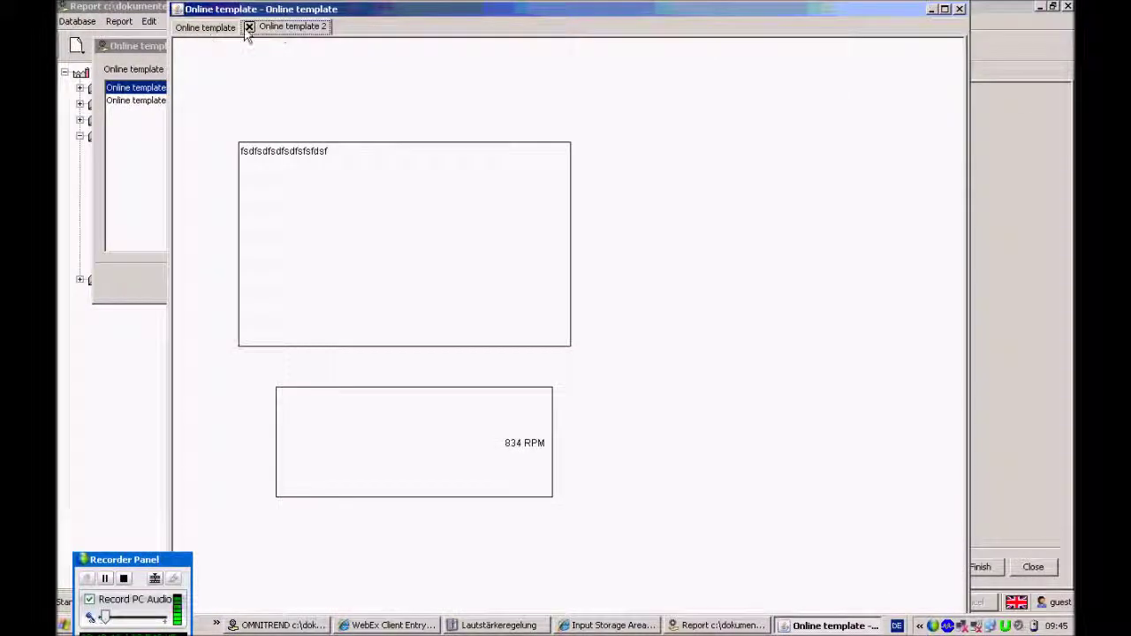
pyautogui.click(203, 29)
pyautogui.click(250, 28)
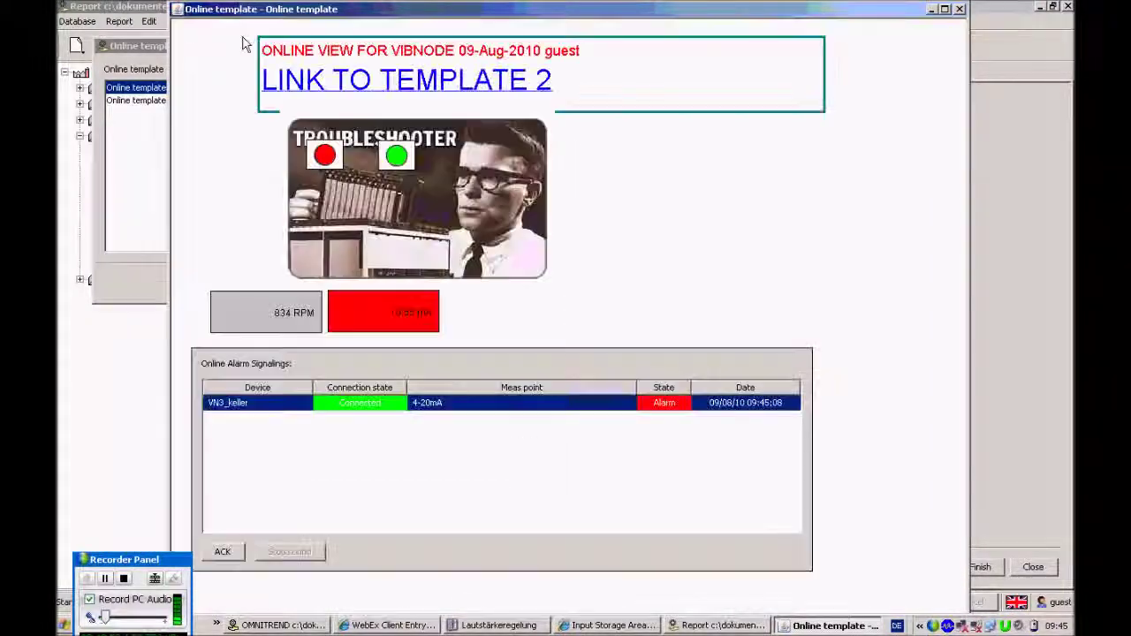
pyautogui.click(433, 88)
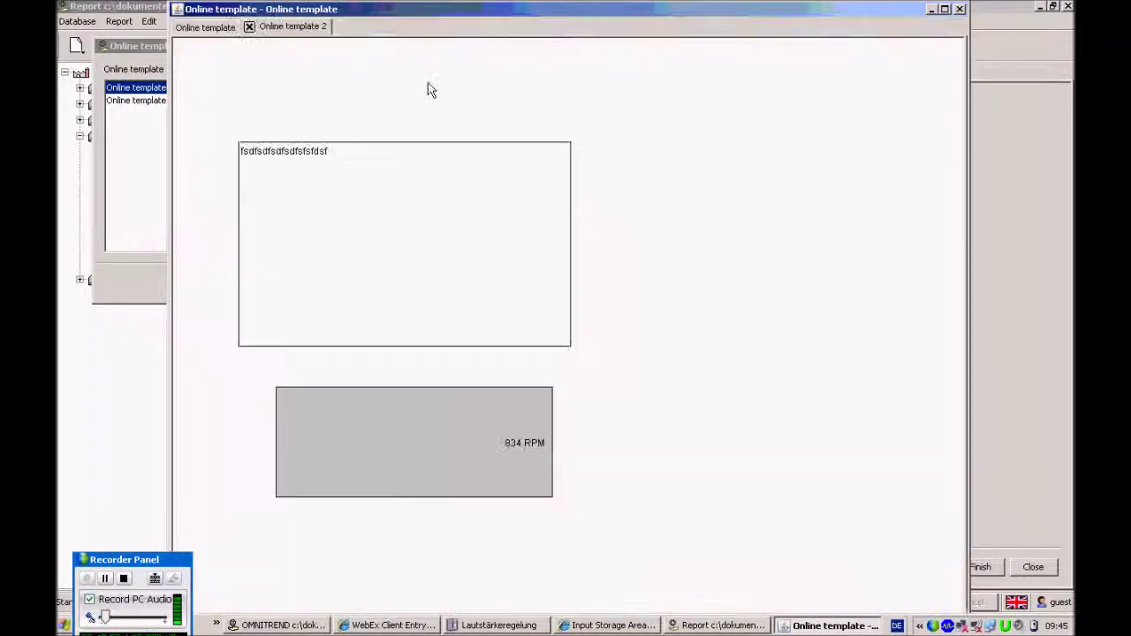
pyautogui.click(212, 31)
# Switch to the Online template 2 tab and close it
pyautogui.click(292, 29)
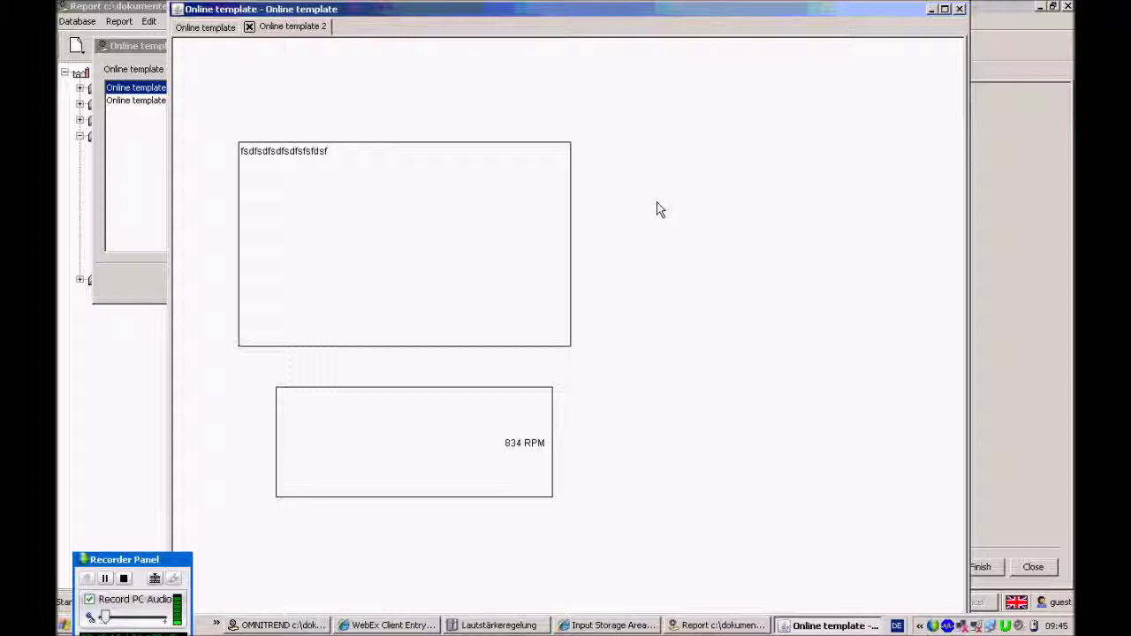
pyautogui.click(248, 27)
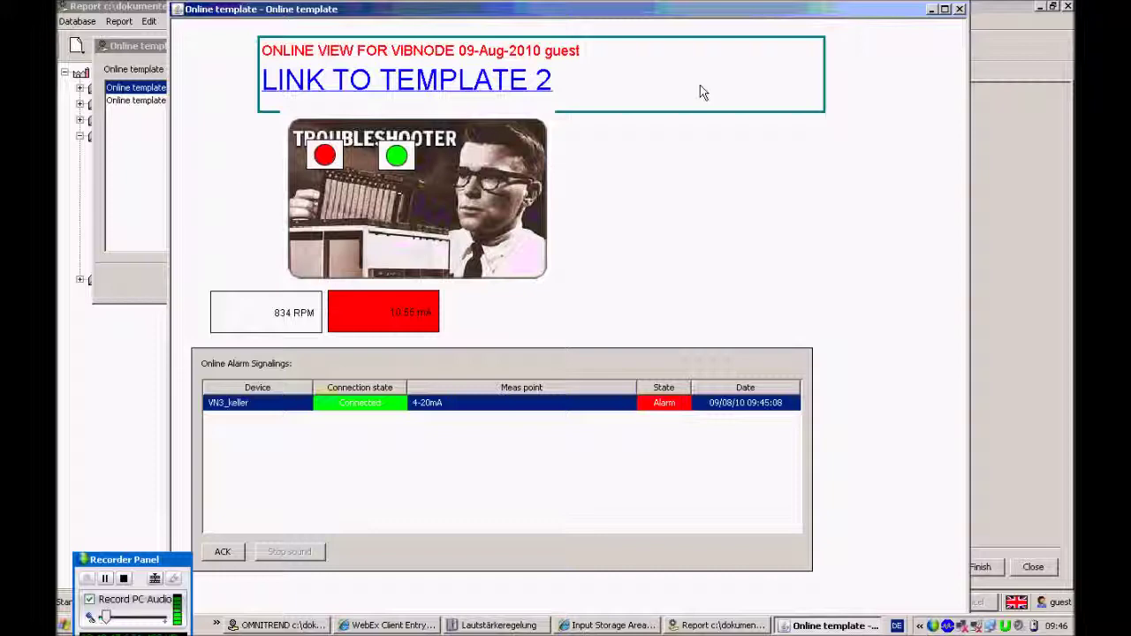
# Reopen the first template's live view, silence the VN3_keller alarm, and move the window right
pyautogui.click(959, 9)
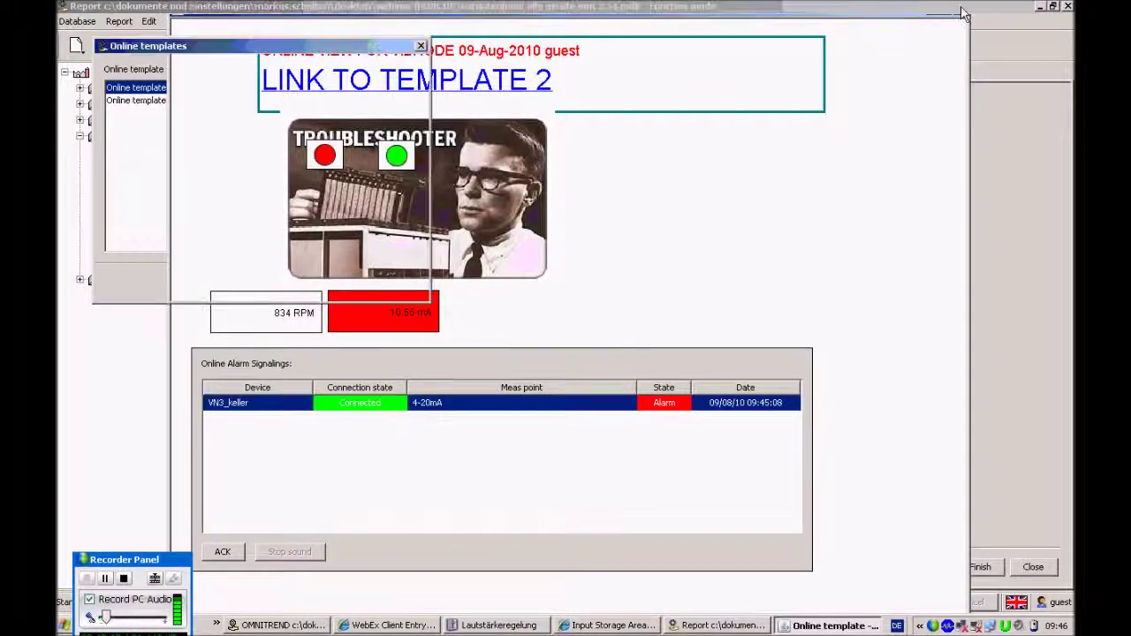
pyautogui.click(386, 91)
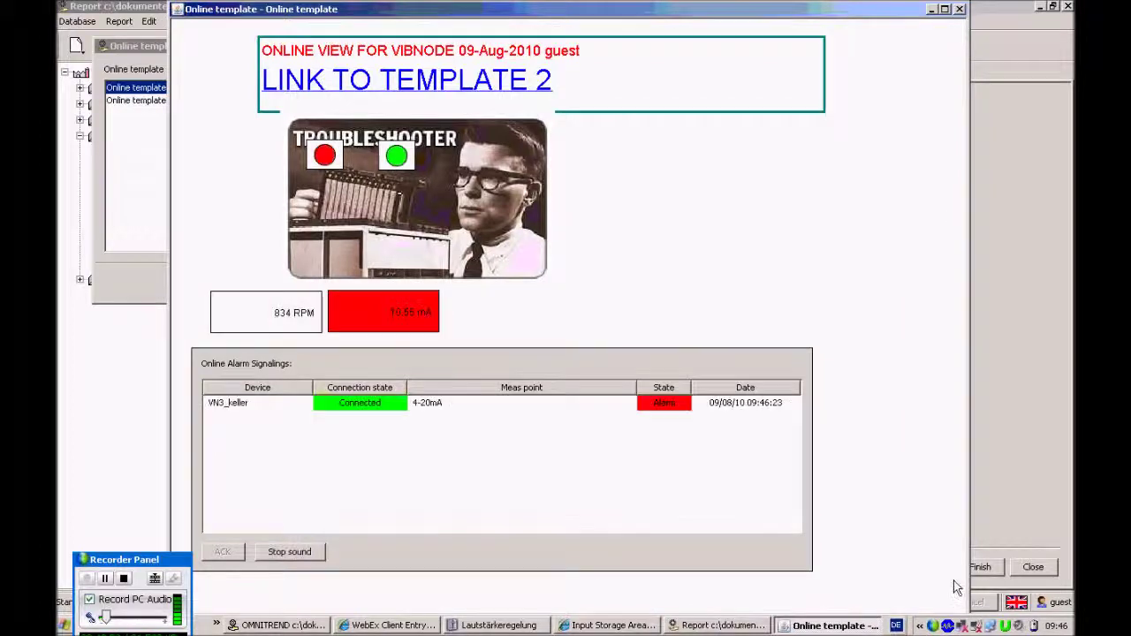
pyautogui.click(308, 402)
pyautogui.click(284, 554)
pyautogui.moveTo(353, 7); pyautogui.dragTo(574, 25)
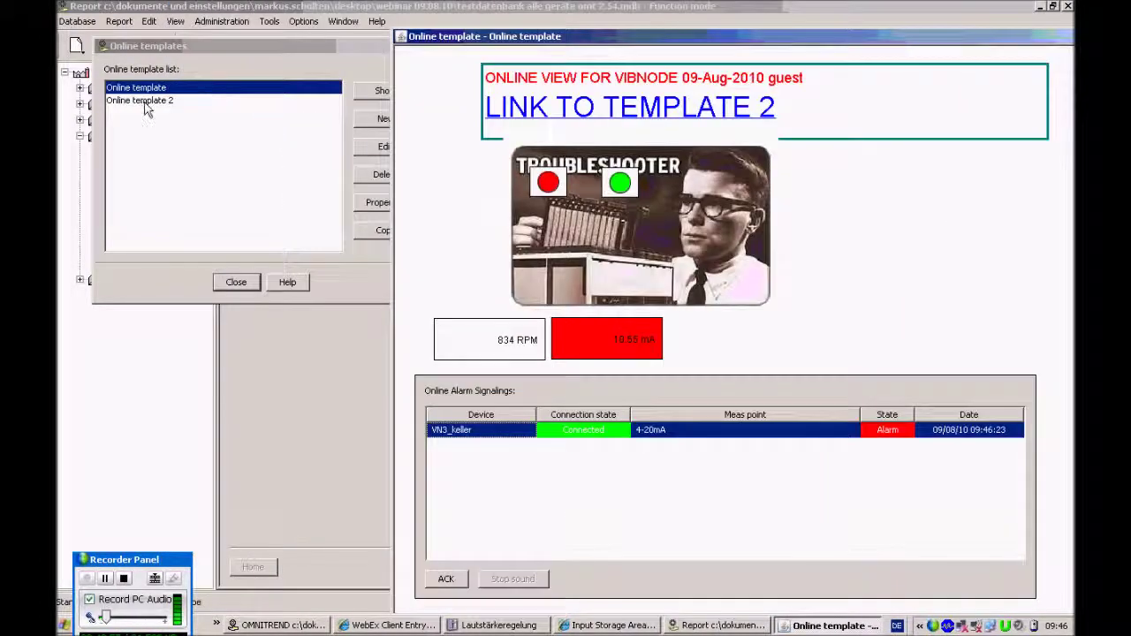
# Open Online template 2 in its own live view window at the top-left
pyautogui.click(323, 132)
pyautogui.click(386, 94)
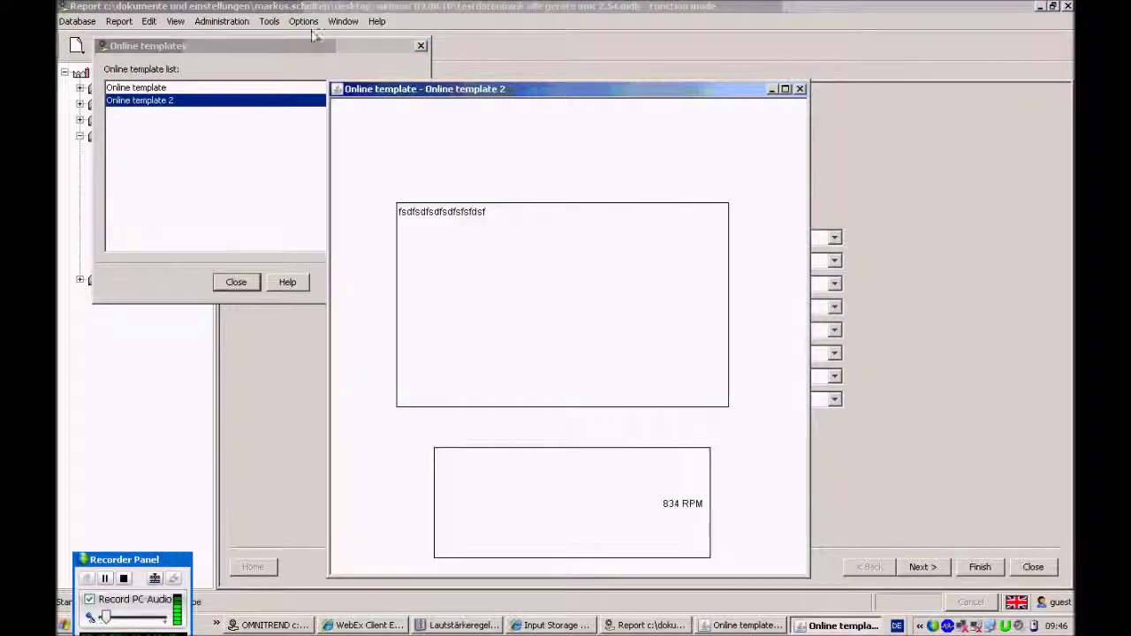
pyautogui.moveTo(559, 99); pyautogui.dragTo(295, 30)
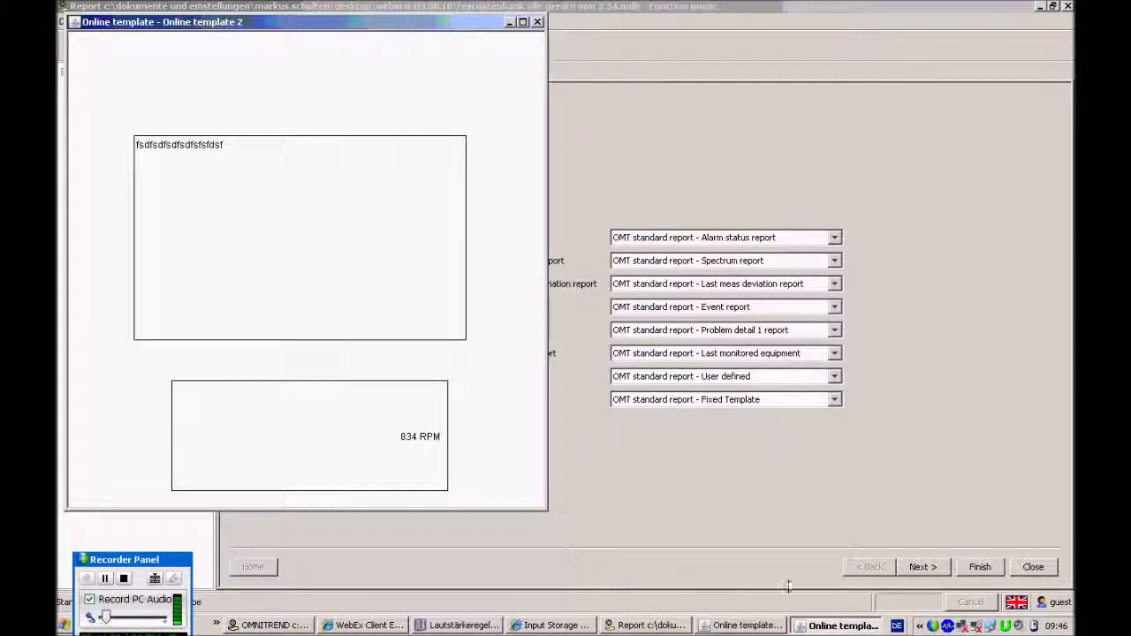
# Narrow the first template's window and place it to the right of Online template 2
pyautogui.click(746, 625)
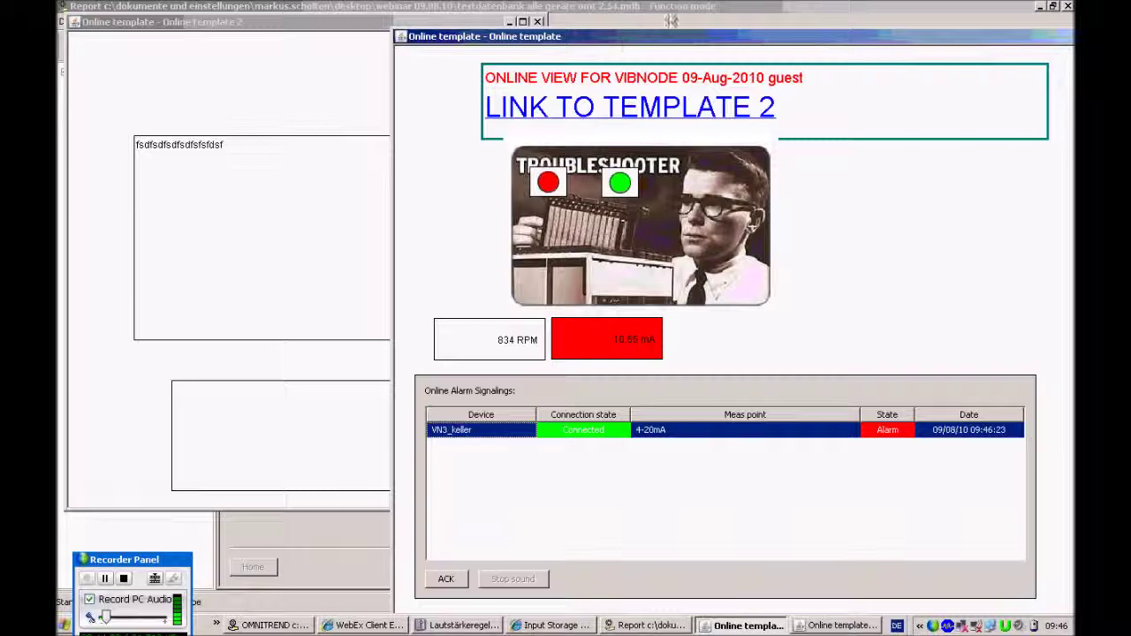
pyautogui.moveTo(630, 37); pyautogui.dragTo(518, 8)
pyautogui.moveTo(828, 21); pyautogui.dragTo(678, 52)
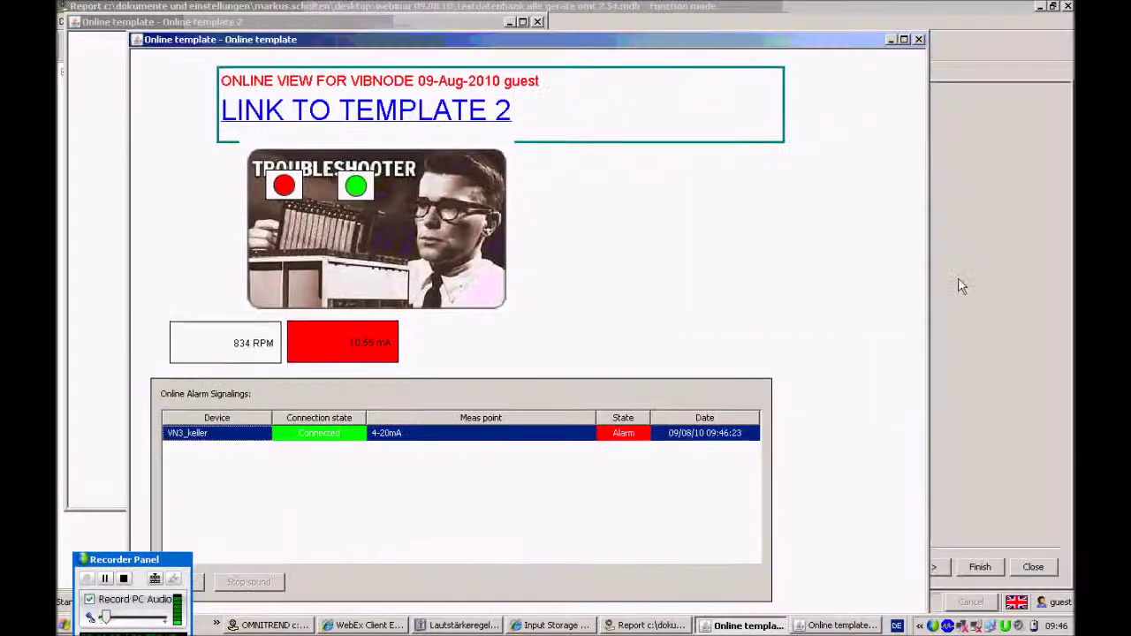
pyautogui.moveTo(926, 538); pyautogui.dragTo(789, 539)
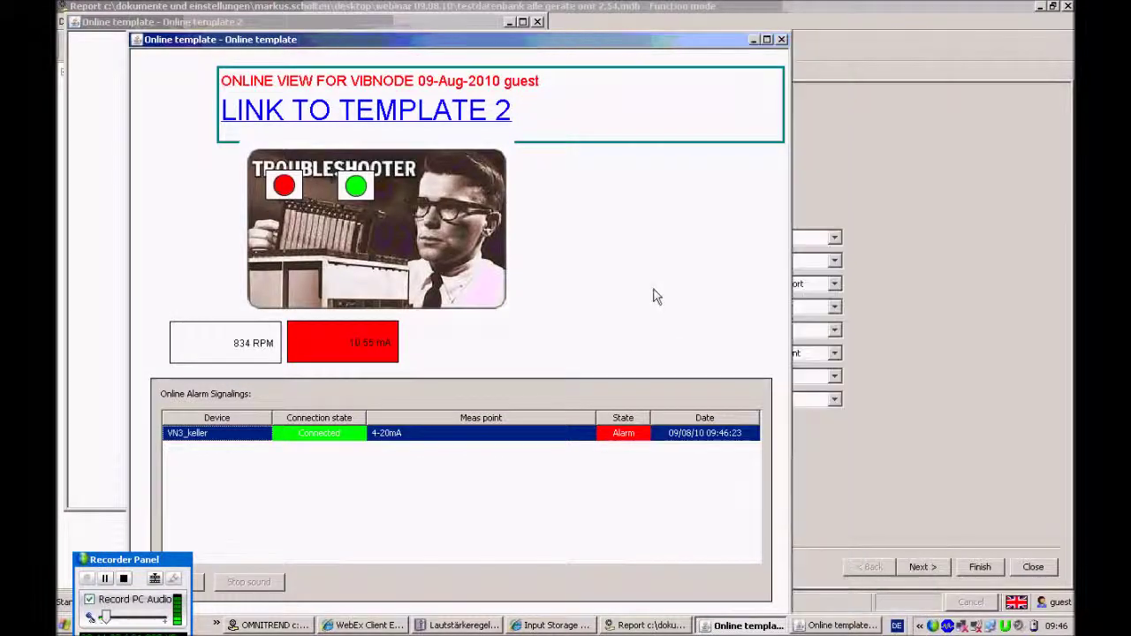
pyautogui.moveTo(544, 50); pyautogui.dragTo(584, 17)
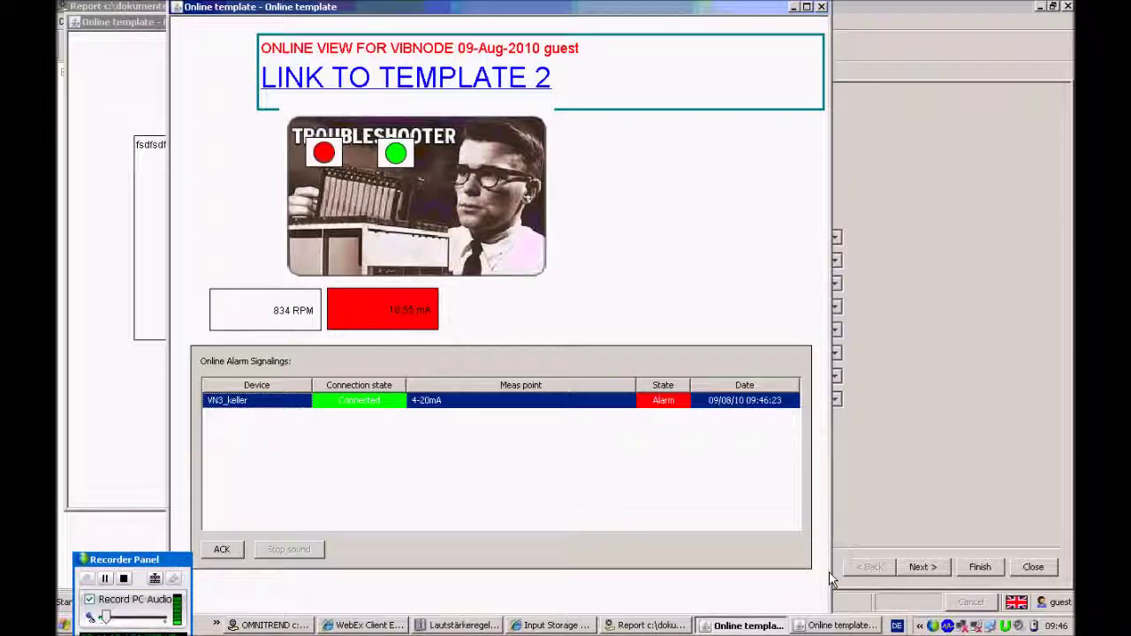
pyautogui.moveTo(832, 572); pyautogui.dragTo(757, 553)
pyautogui.moveTo(455, 11); pyautogui.dragTo(855, 21)
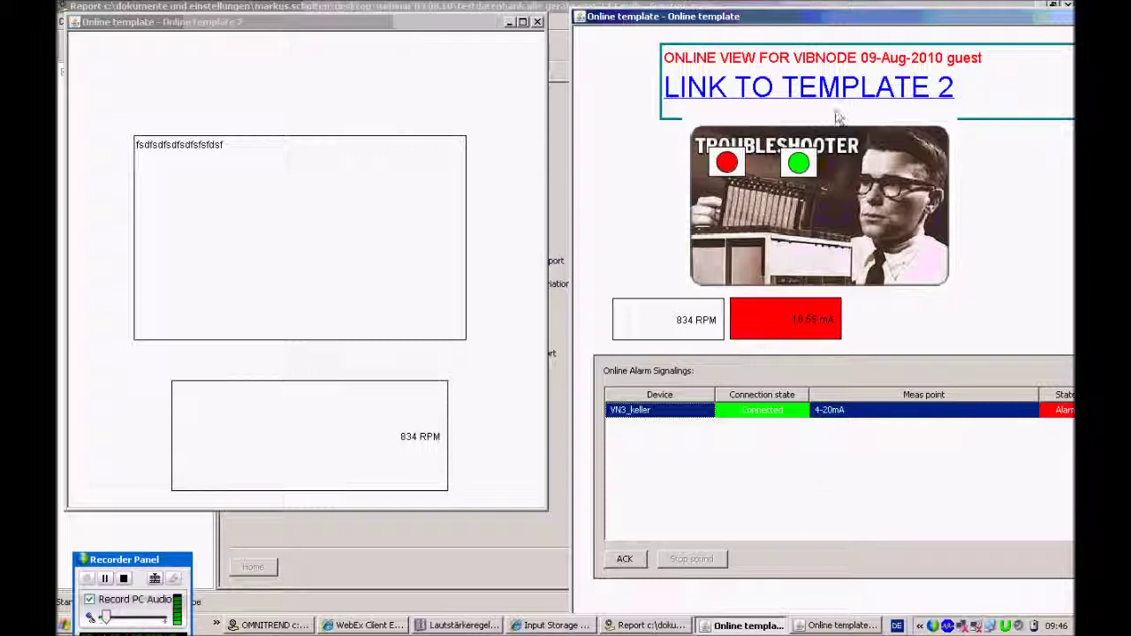
# Adjust the first template's window position, then return to the WebEx meeting's welcome slide
pyautogui.moveTo(867, 26); pyautogui.dragTo(568, 7)
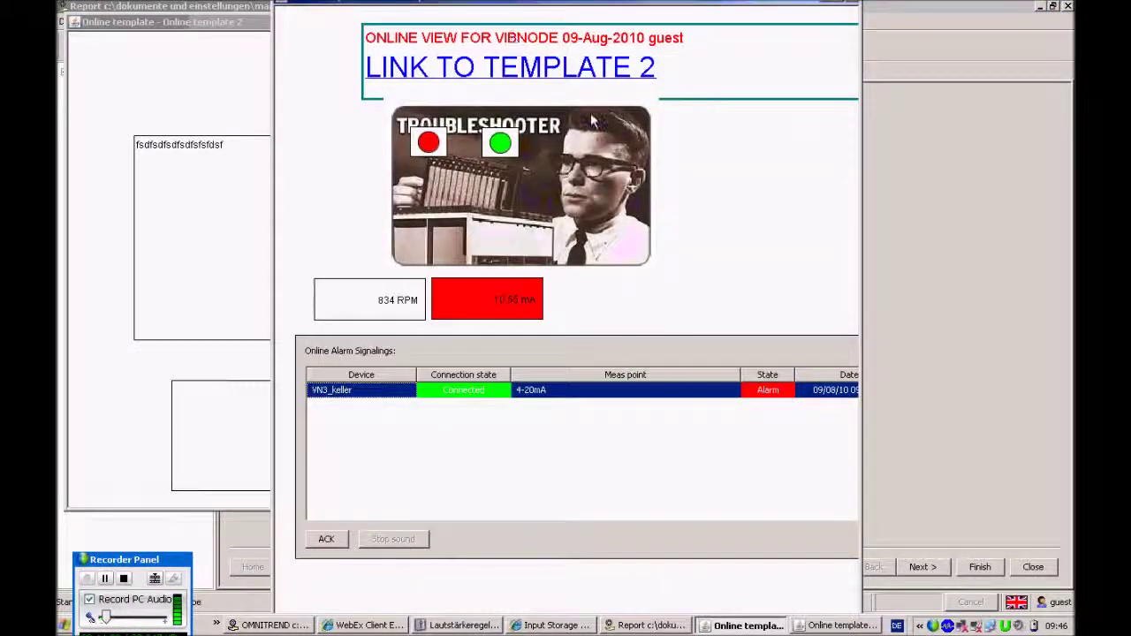
pyautogui.moveTo(702, 7); pyautogui.dragTo(720, 33)
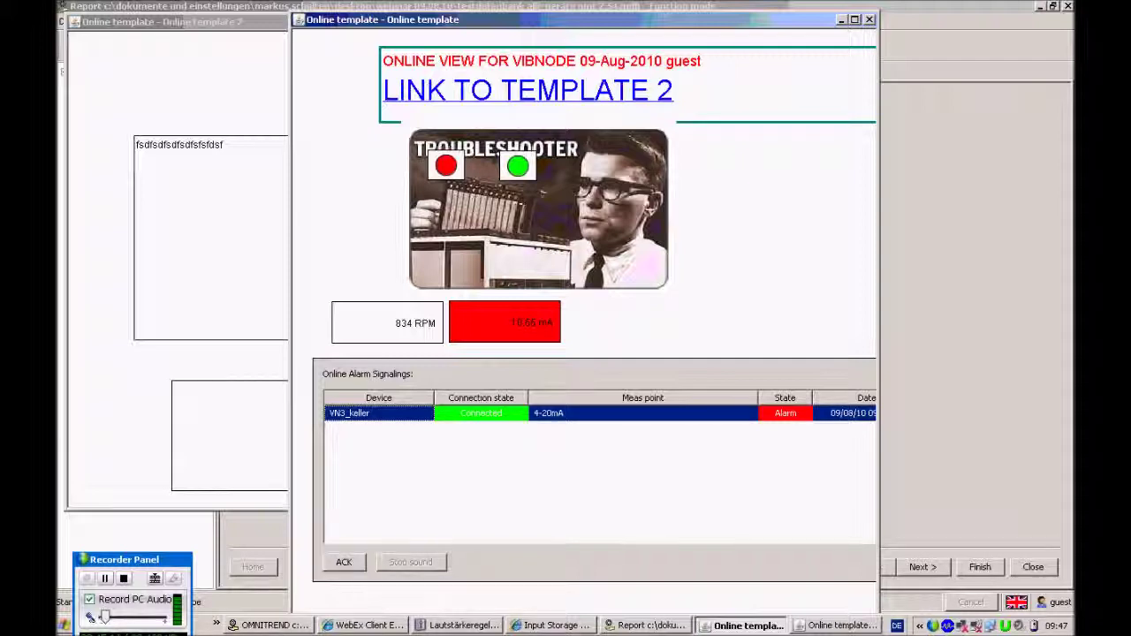
pyautogui.click(364, 625)
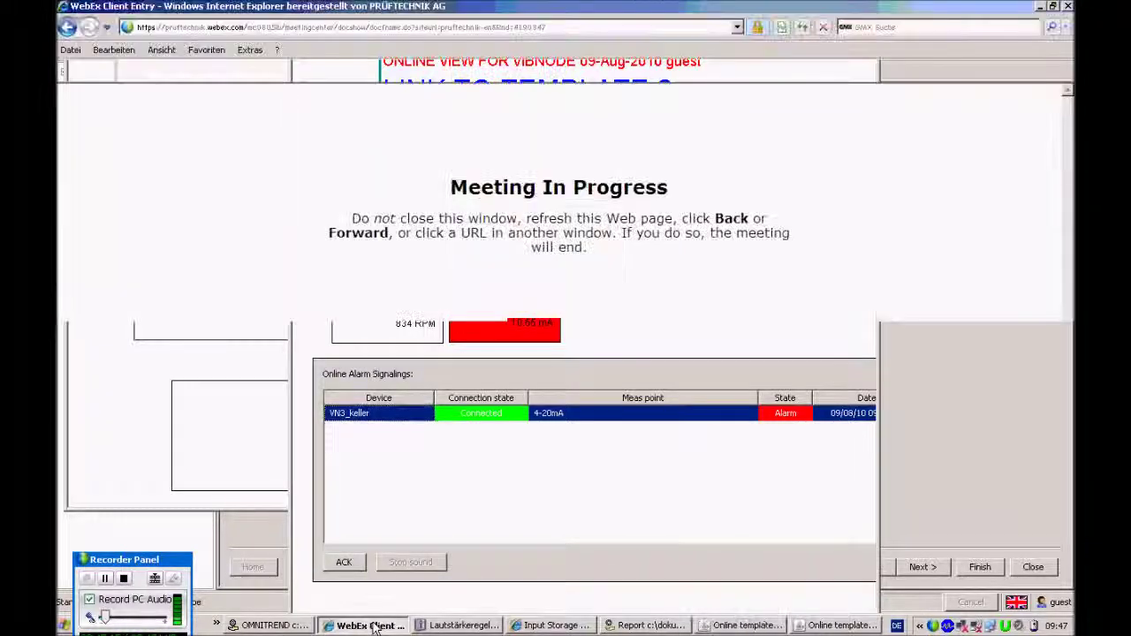
pyautogui.click(575, 337)
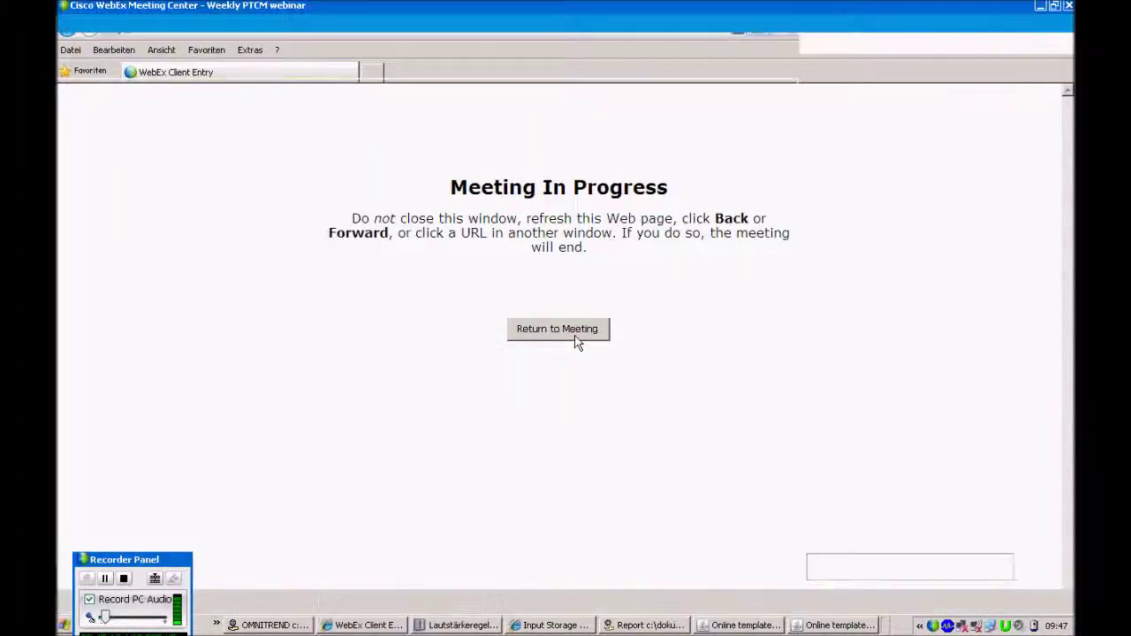